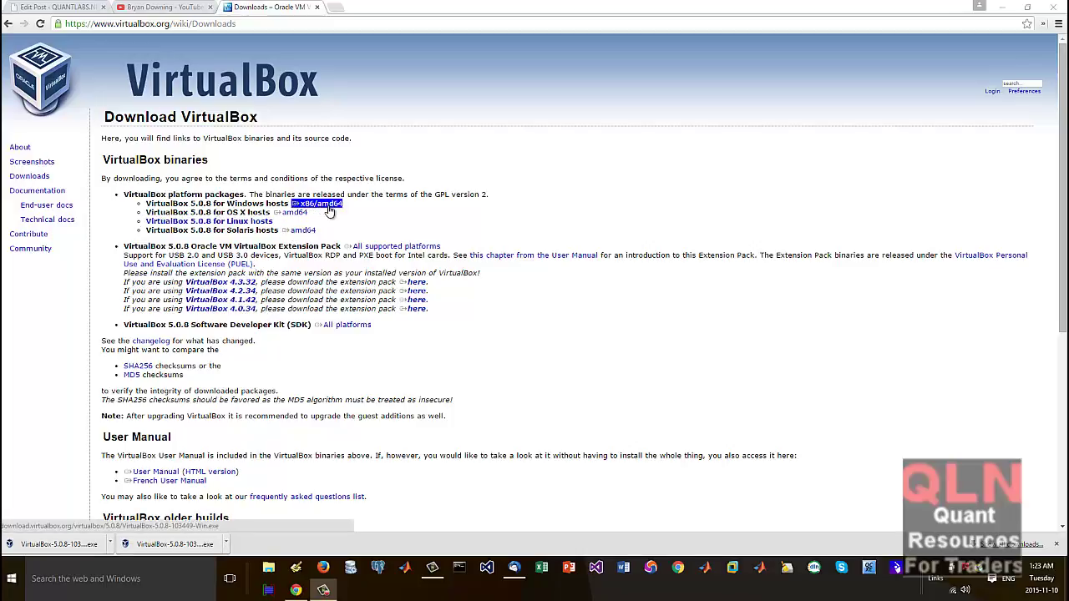
Step: Run the downloaded VirtualBox 5.0.8 installer from the download bar and allow it to run
click(225, 544)
click(250, 473)
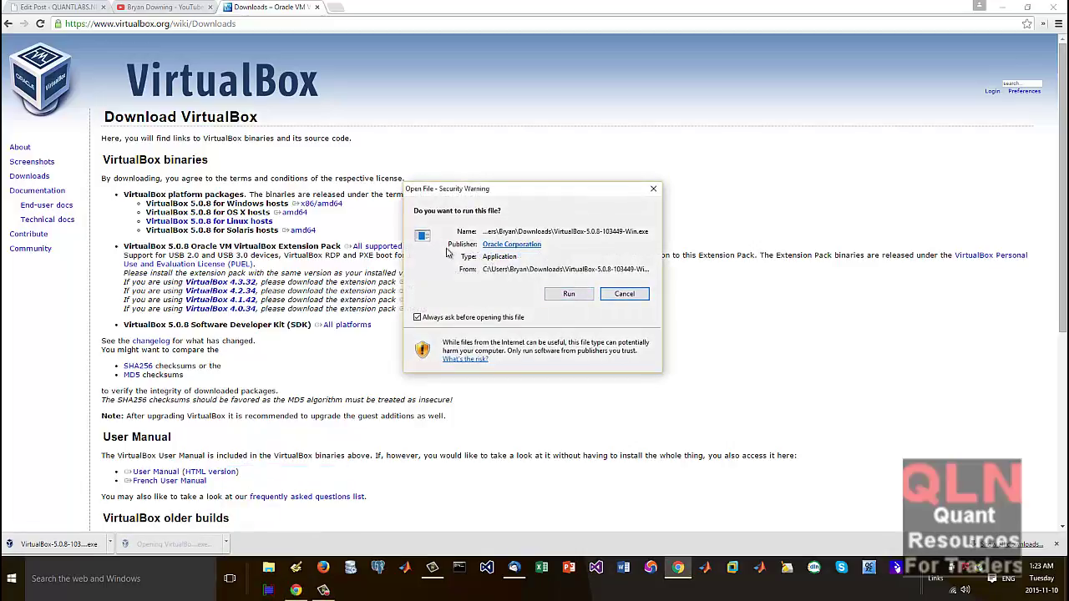
click(570, 295)
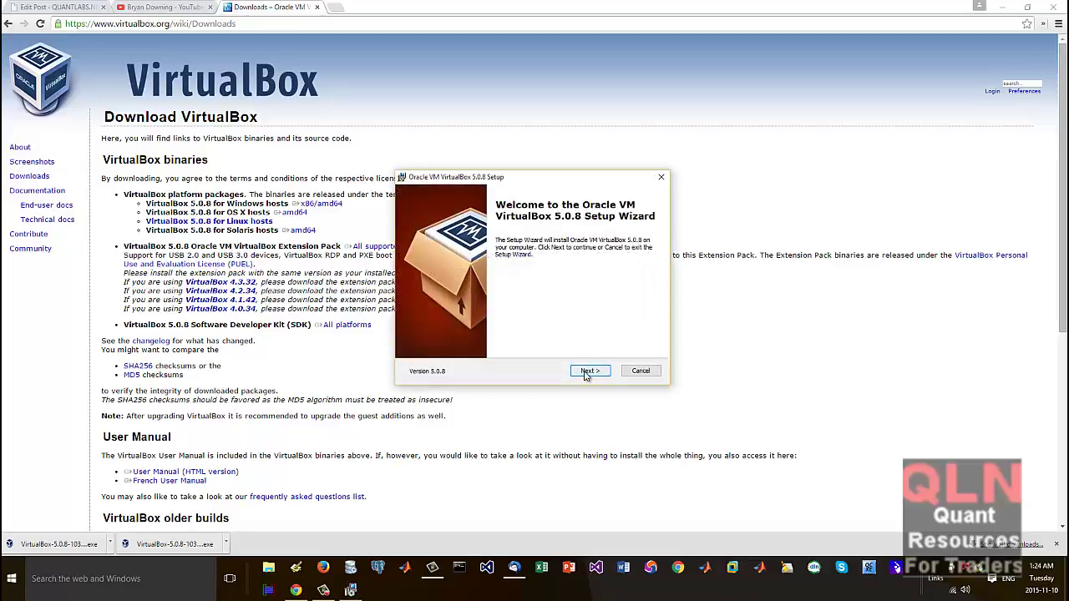
Step: Keep the default features and shortcuts, accept the network interfaces warning, and begin installation
click(588, 373)
click(590, 371)
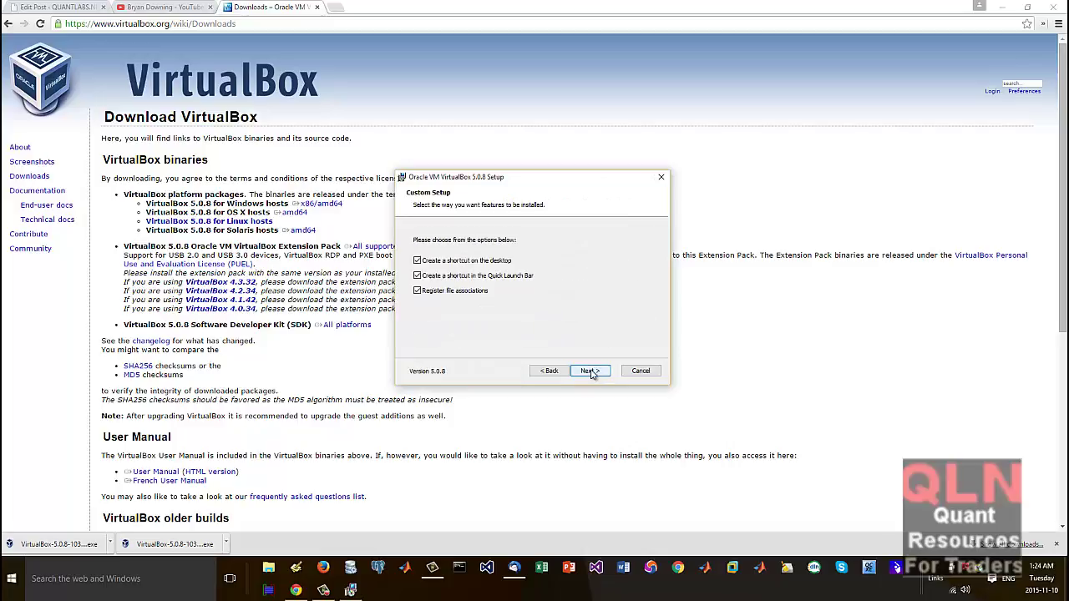
click(590, 372)
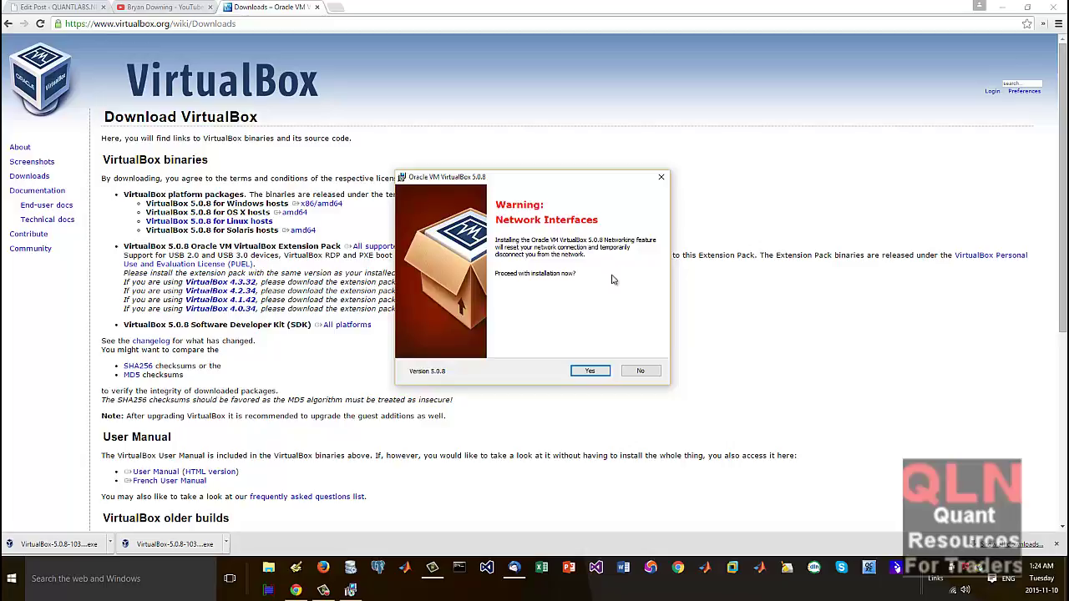
click(598, 370)
click(598, 370)
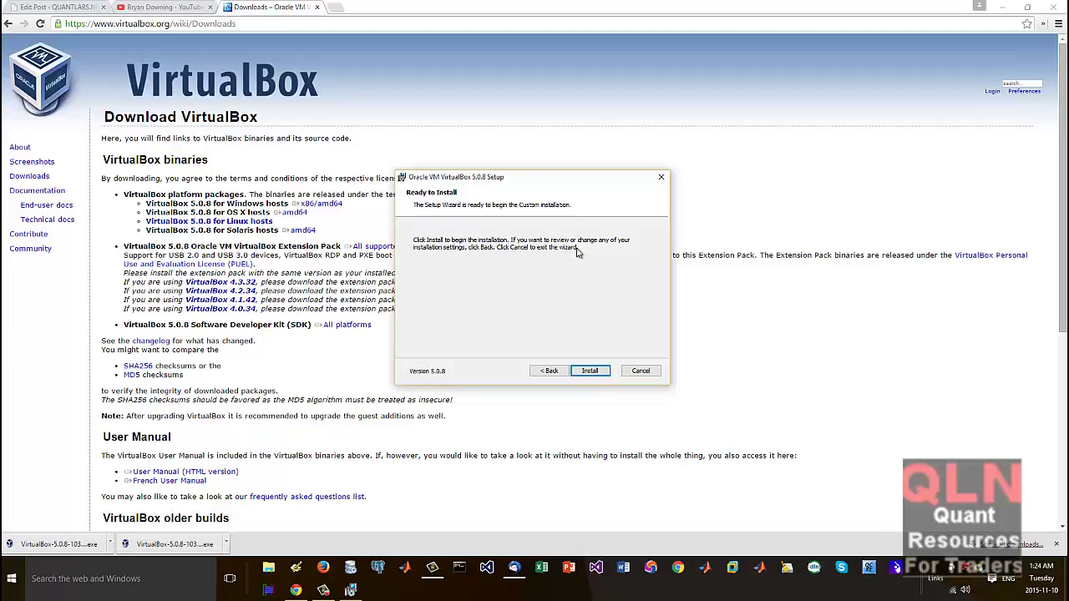
click(548, 370)
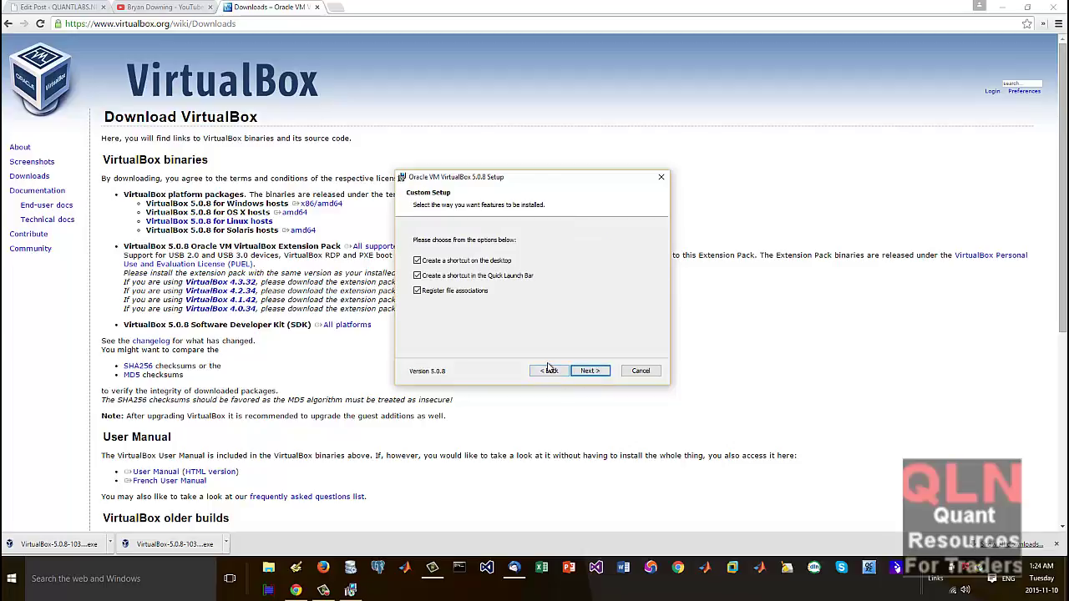
click(590, 370)
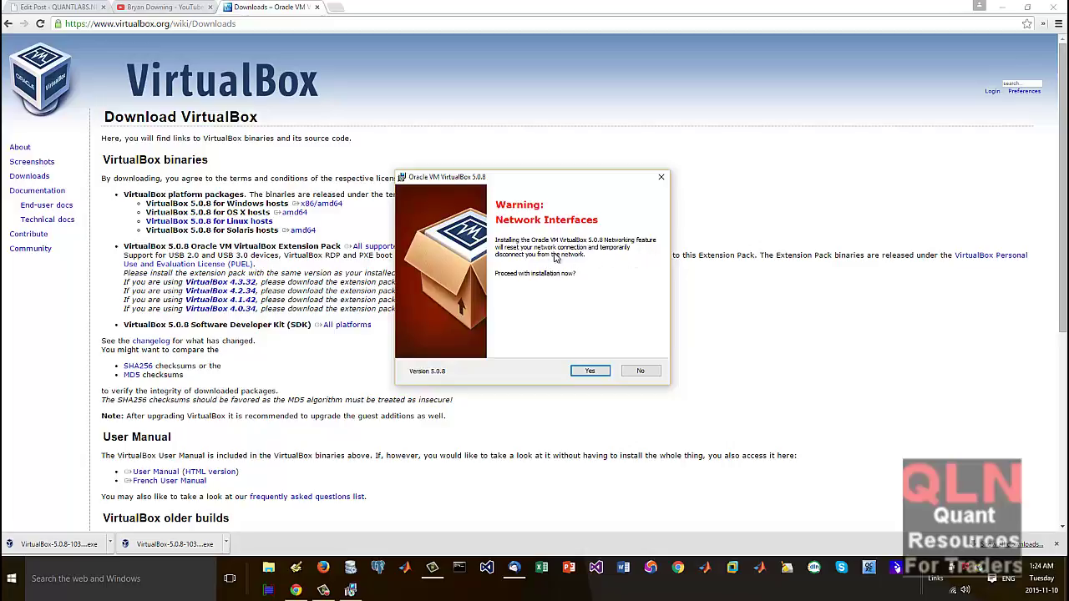
click(597, 370)
click(598, 368)
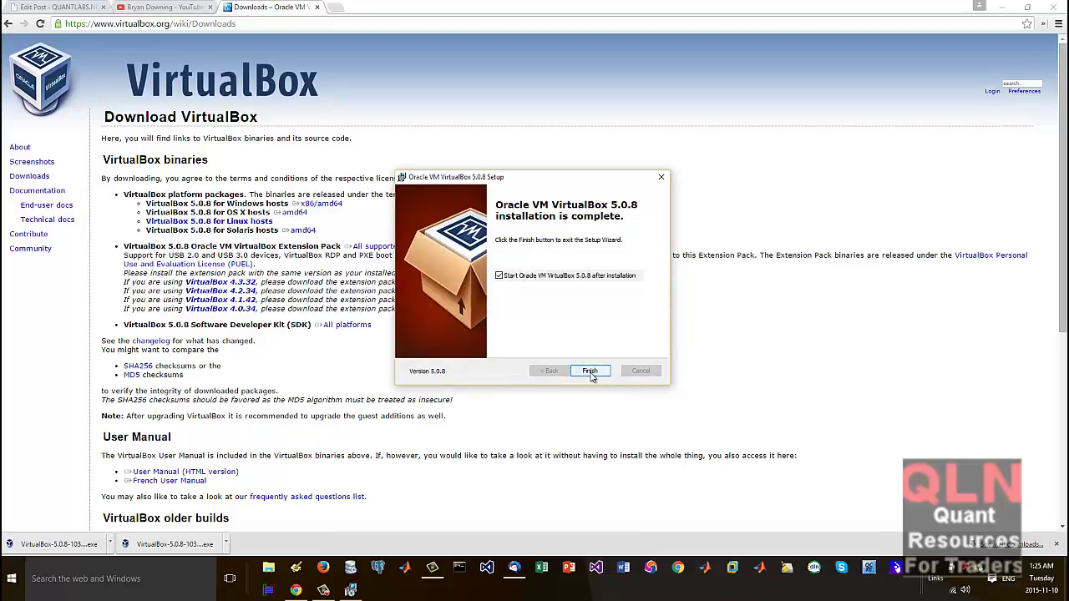
Step: Finish the VirtualBox 5.0.8 setup wizard once installation completes
click(590, 372)
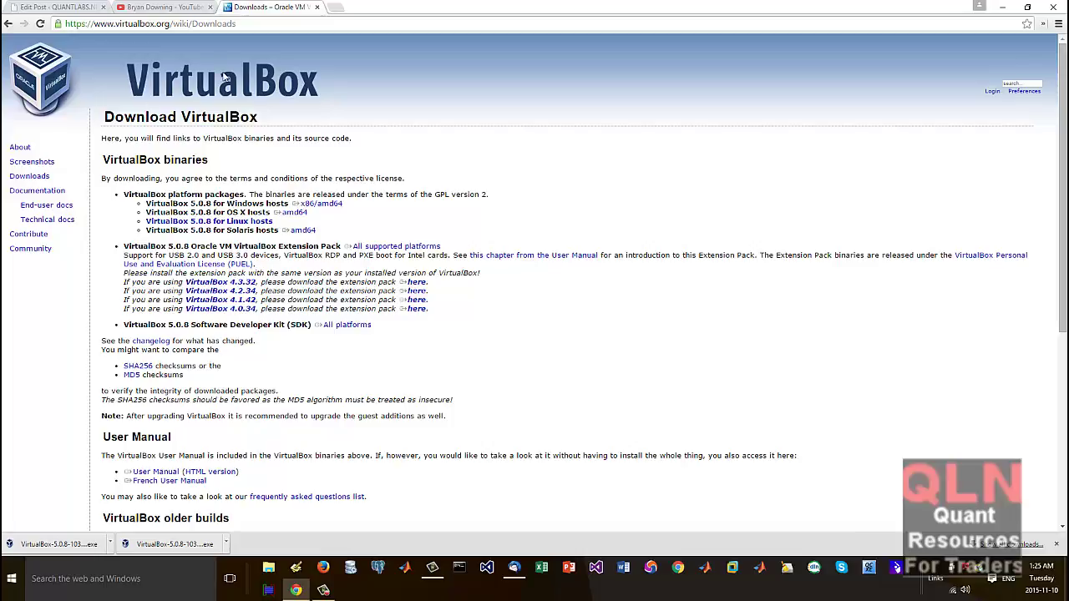
click(335, 8)
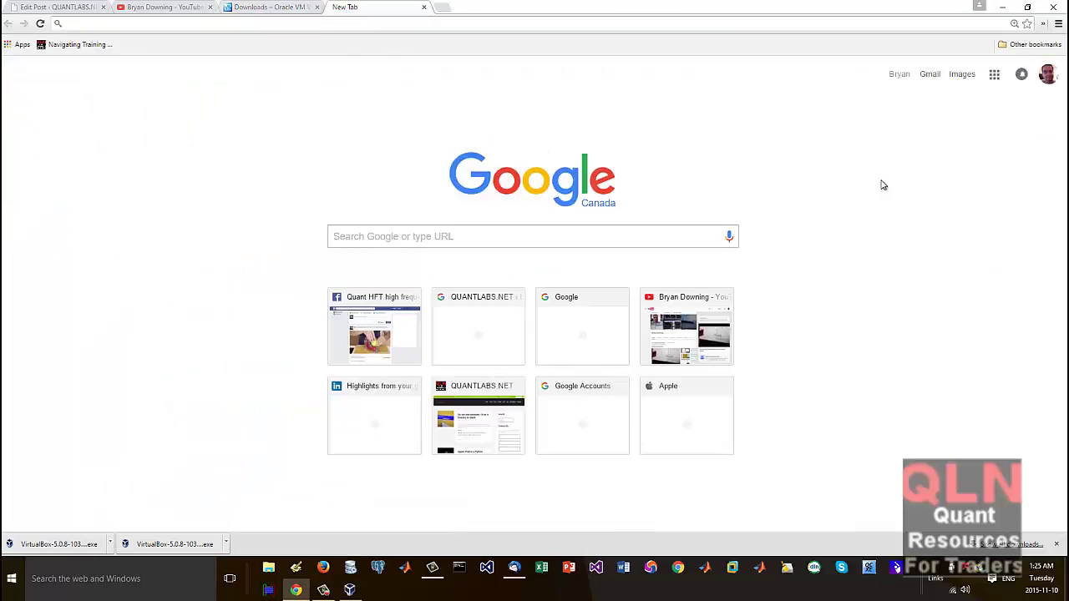
click(1046, 73)
click(963, 76)
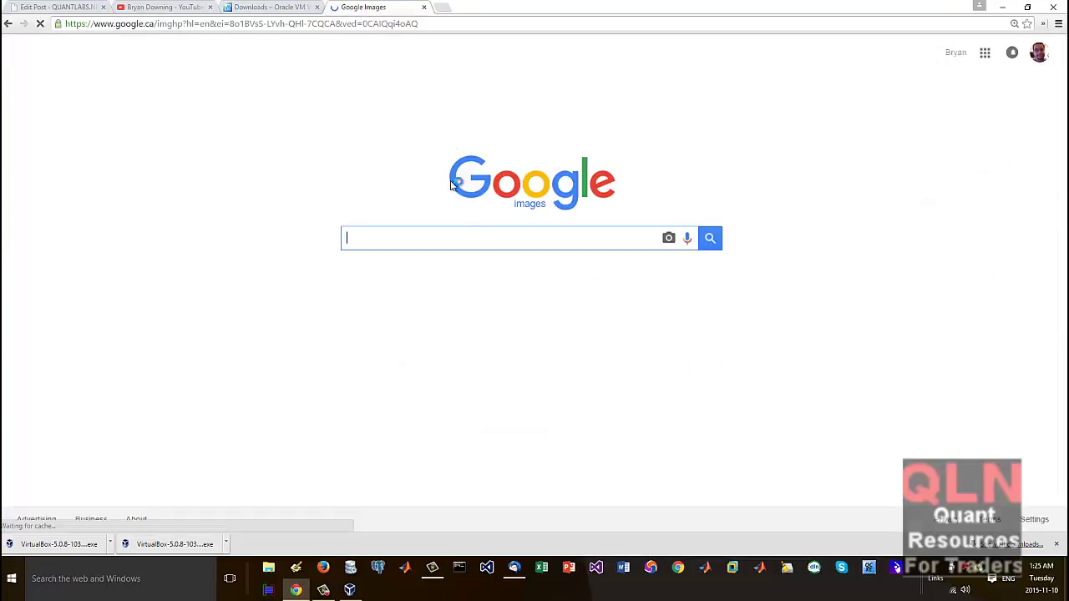
text(fdfddf)
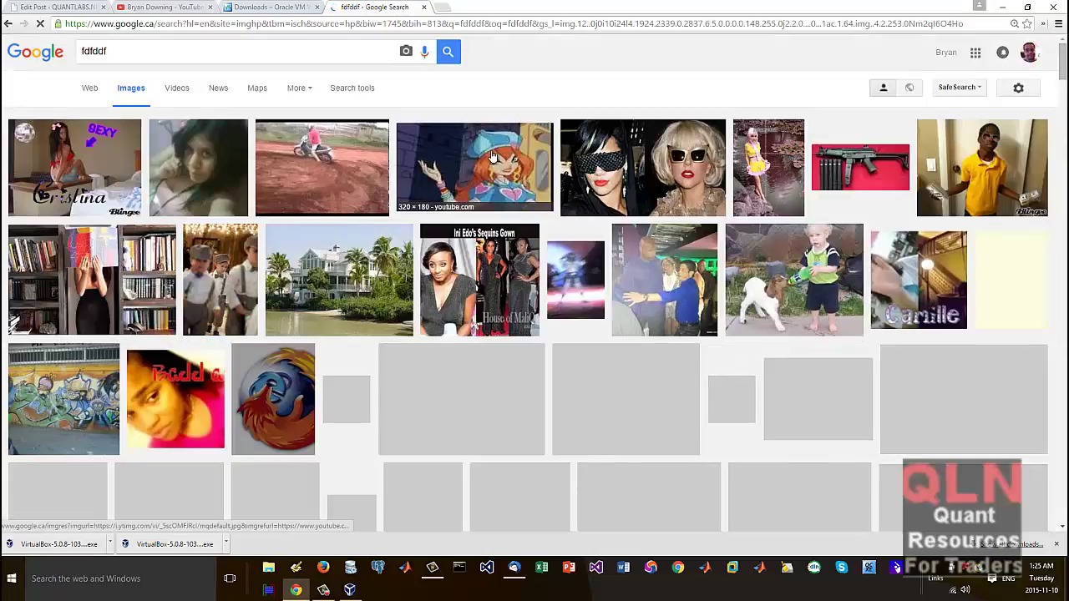
click(423, 6)
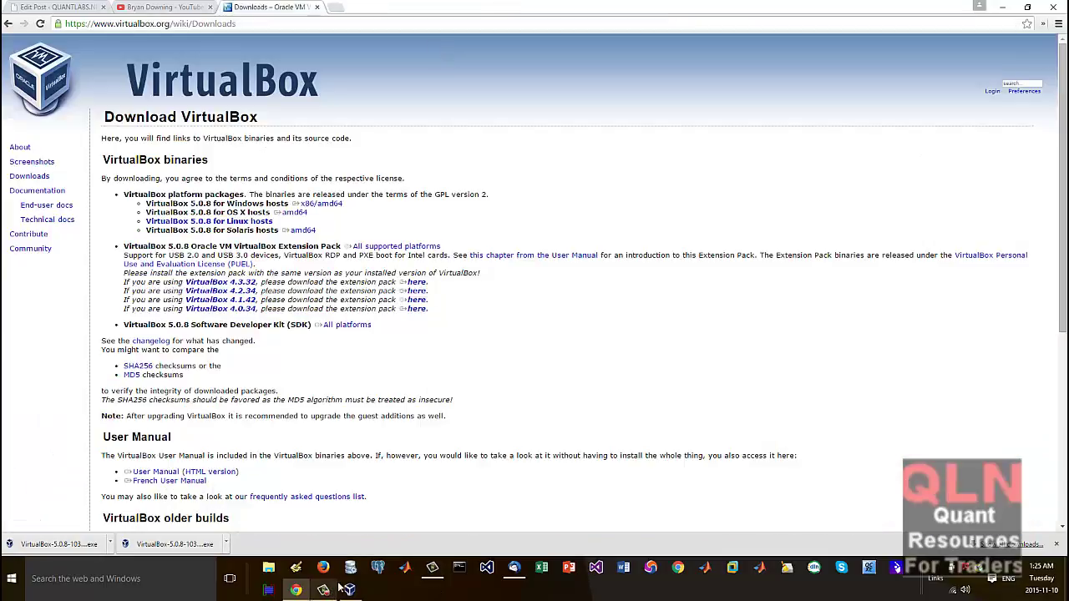
Step: Open VirtualBox Manager, check the inaccessible Ubuntu VM's error details, then close the Manager
click(349, 590)
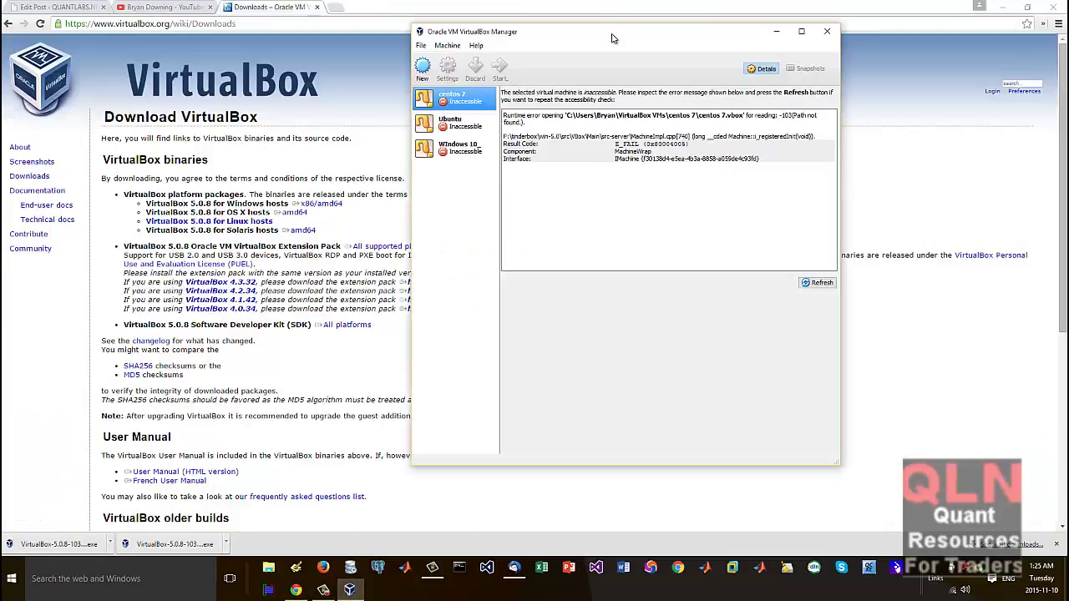
drag(610, 35, 461, 62)
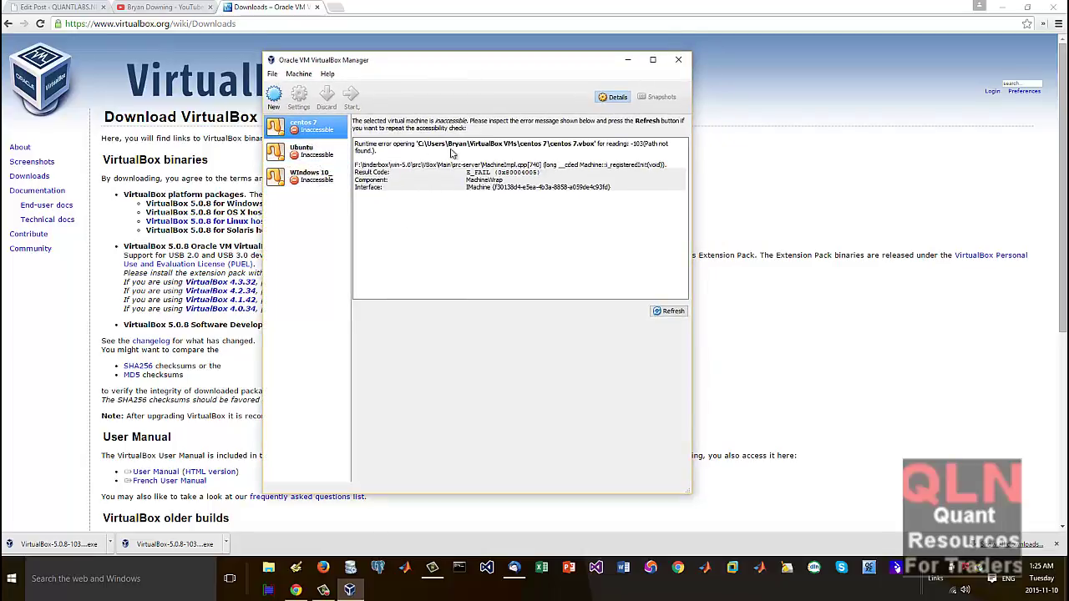
click(330, 158)
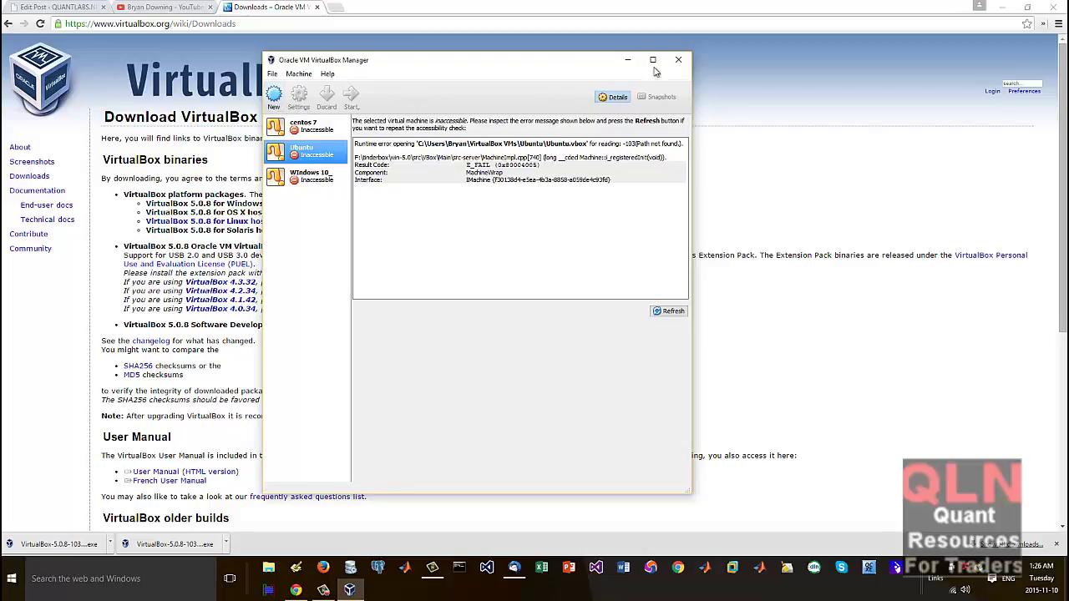
click(686, 62)
Step: Google 'download ubutnu' and open the Download Ubuntu Desktop result in a new tab
click(334, 7)
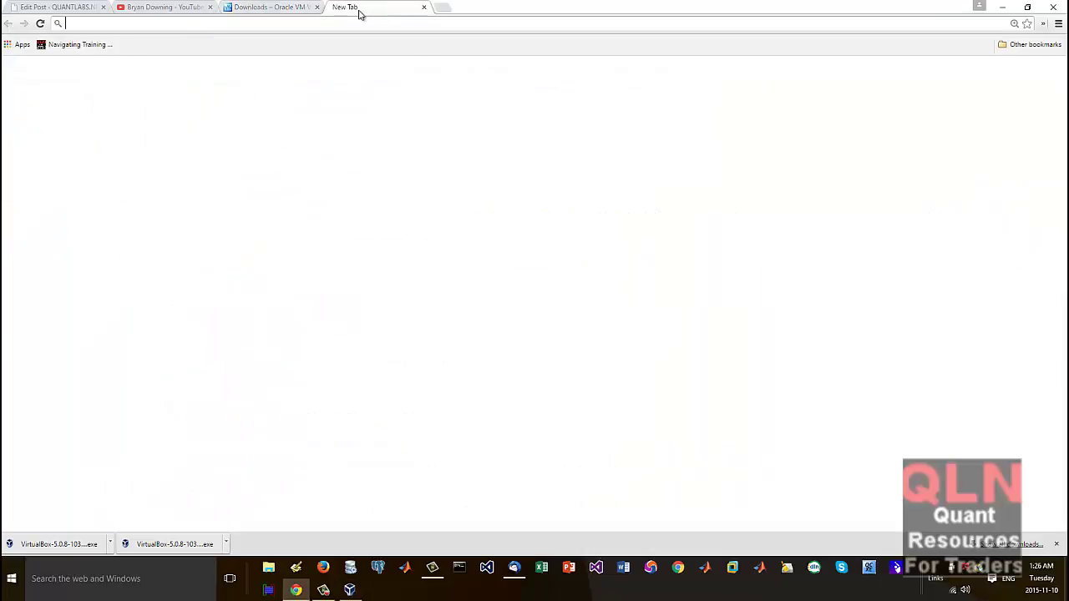
click(399, 238)
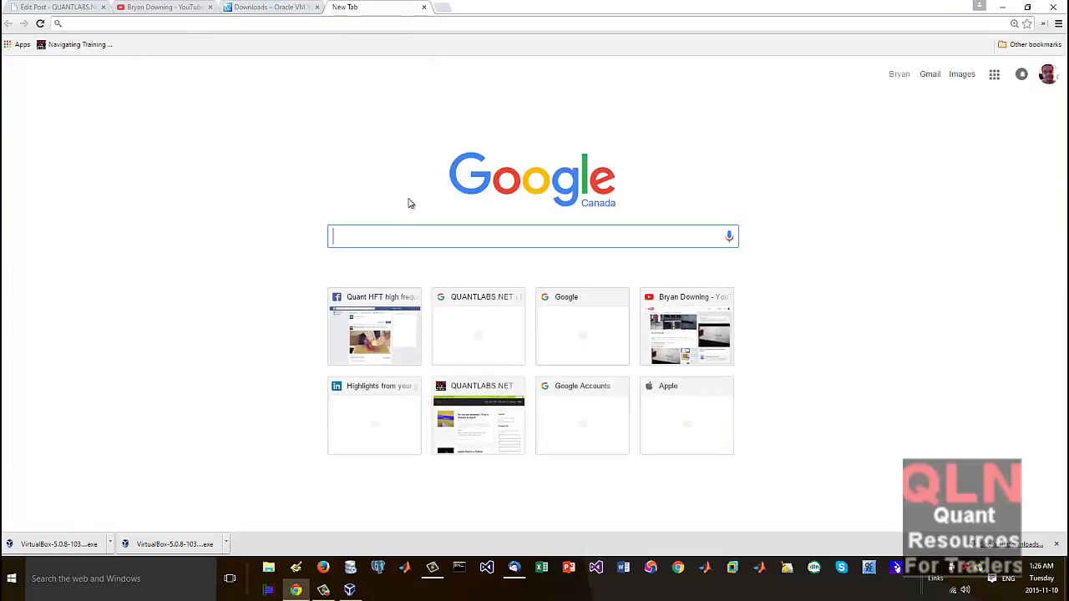
text(download ubutnu)
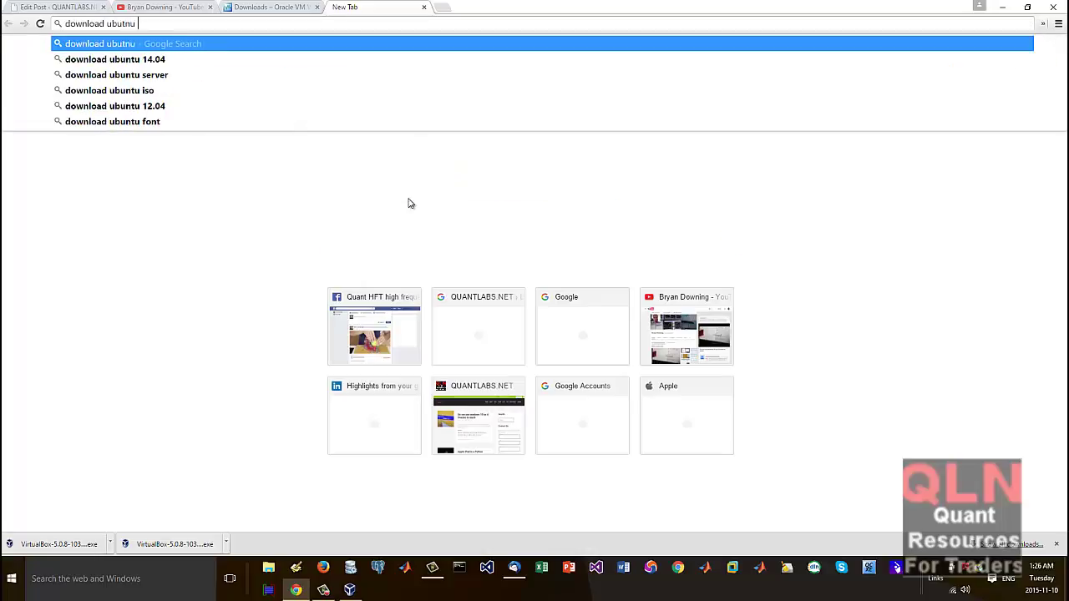
key(Return)
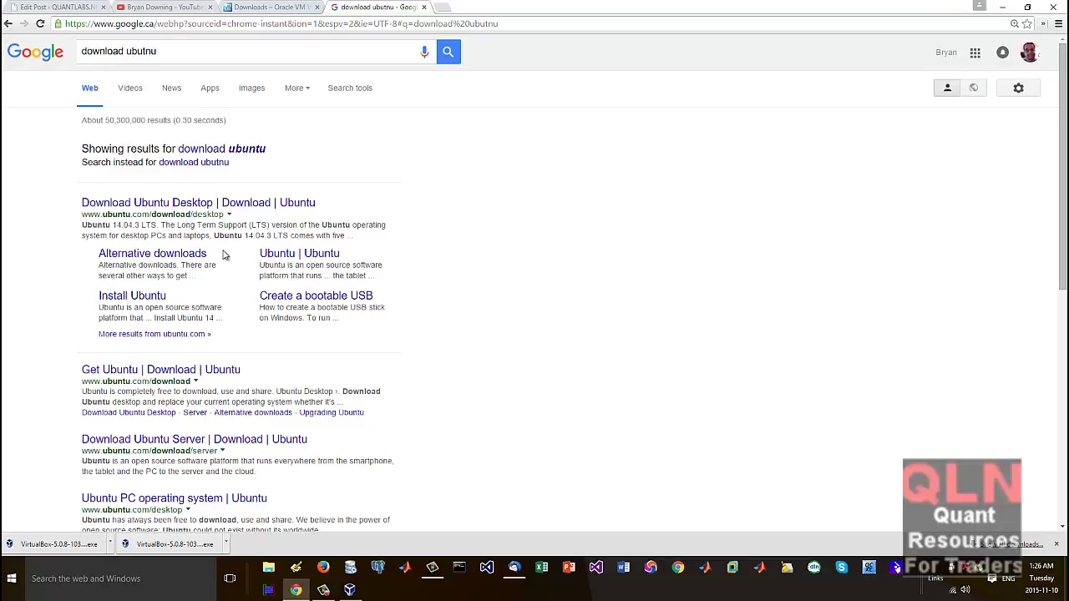
right_click(197, 206)
click(225, 214)
click(489, 8)
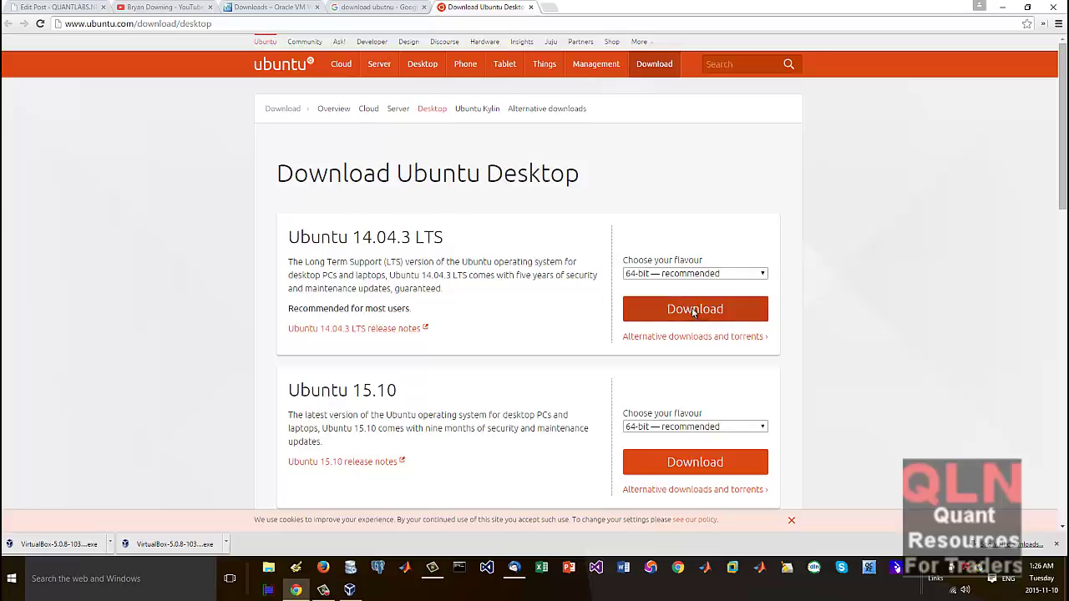
Step: Download Ubuntu 14.04.3 LTS desktop, choosing 'Not now, take me to the download' to skip contributing
click(690, 310)
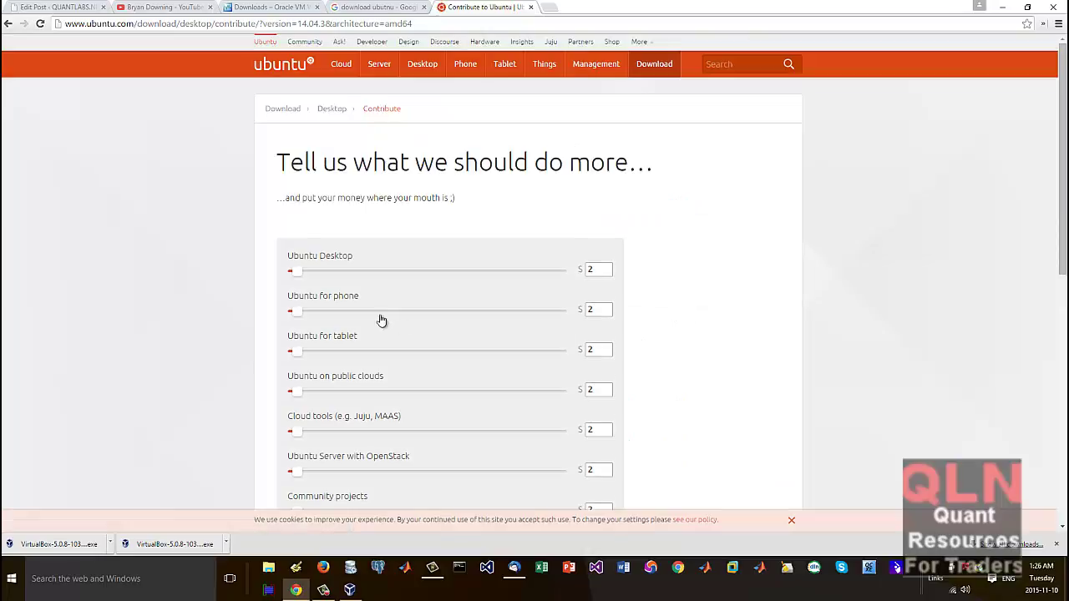
scroll(629, 274, down, 3)
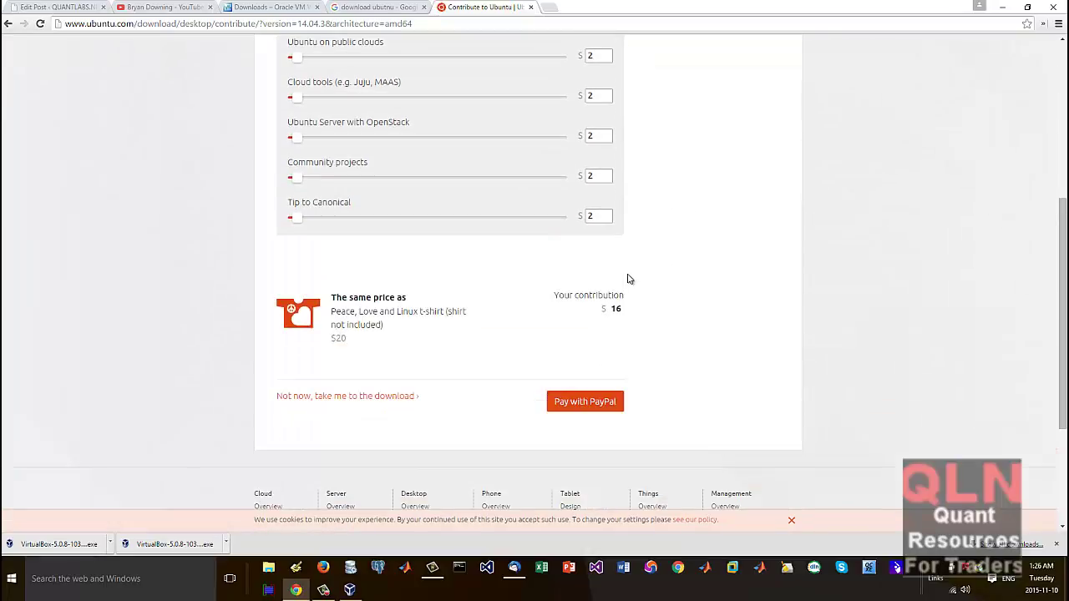
click(351, 399)
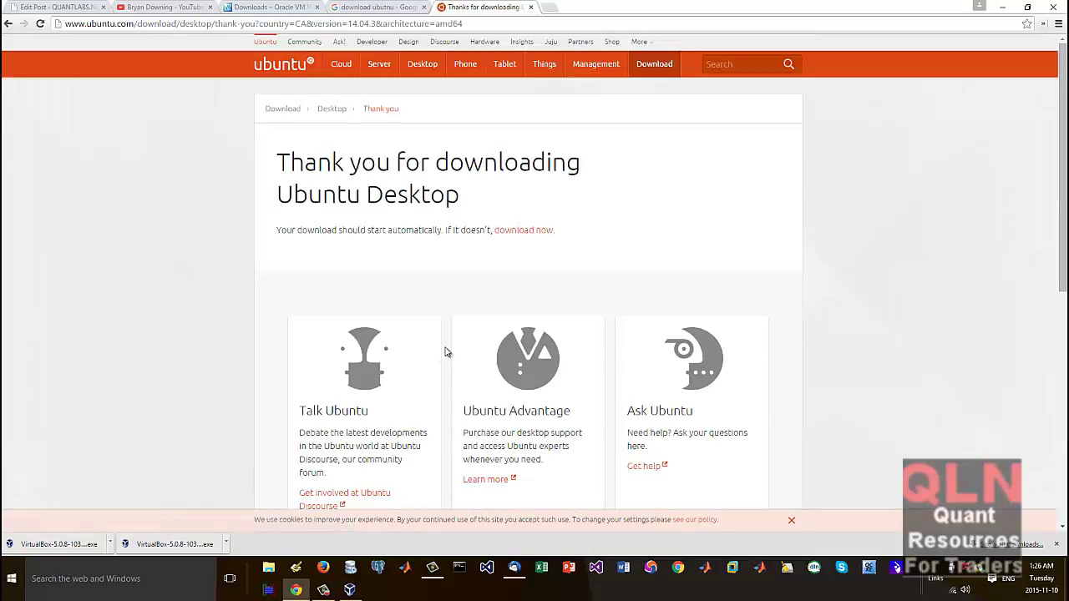
scroll(447, 342, down, 2)
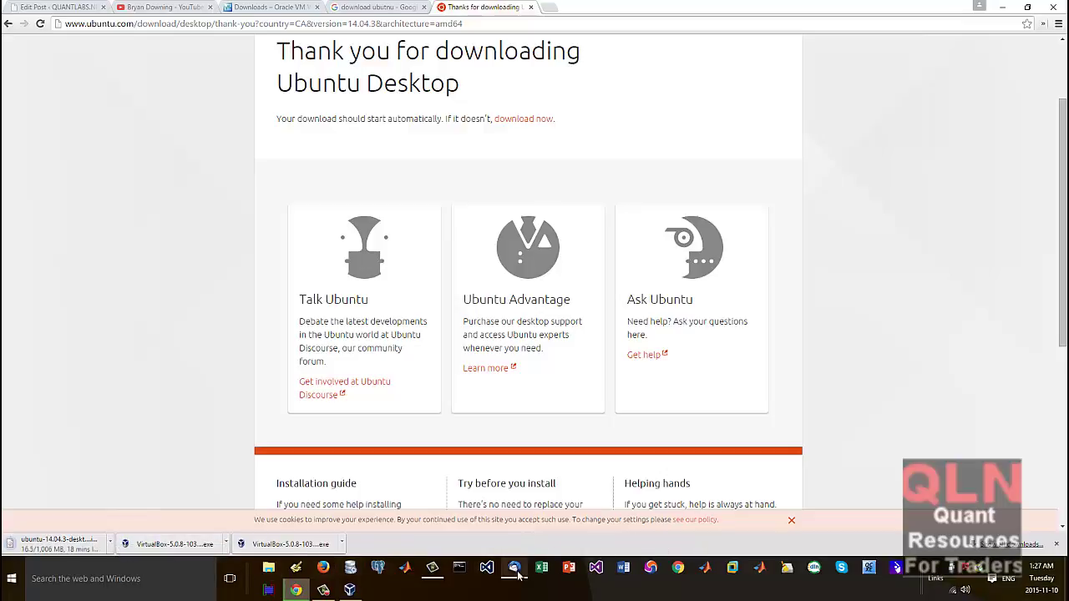
mouse_move(324, 590)
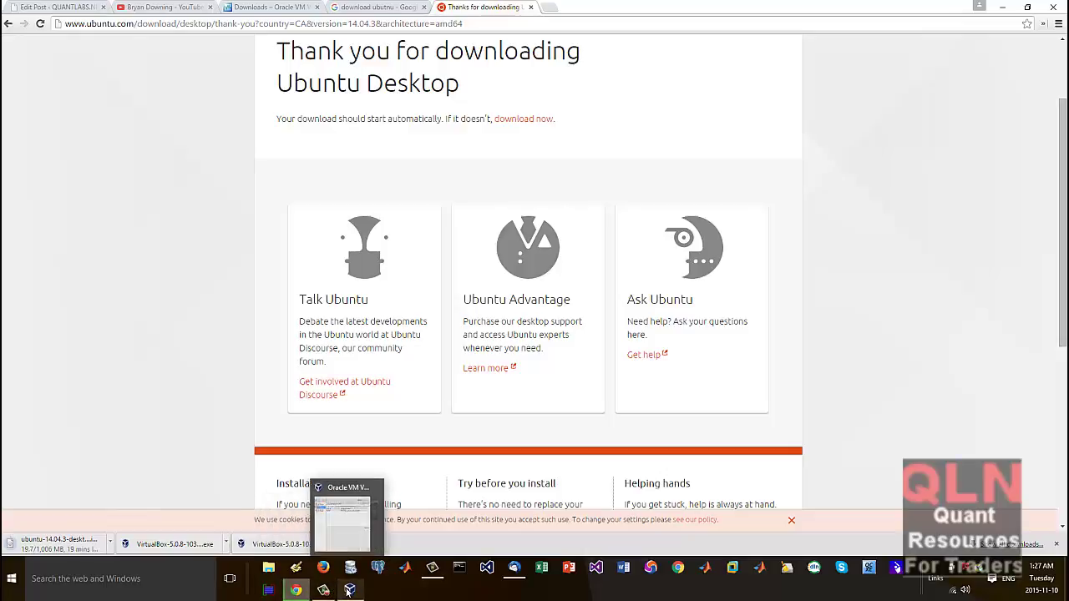
Step: Bring VirtualBox Manager to the front while the Ubuntu ISO finishes downloading
click(351, 526)
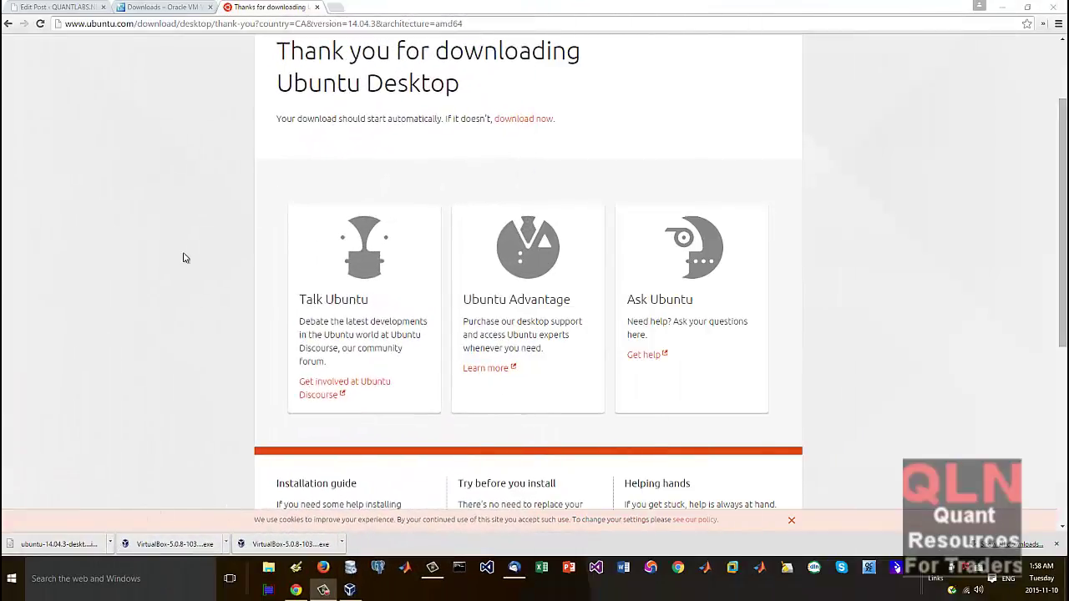
Step: Show ubuntu-14.04.3-desktop-amd64.iso in the Downloads folder, then return to VirtualBox Manager
click(109, 544)
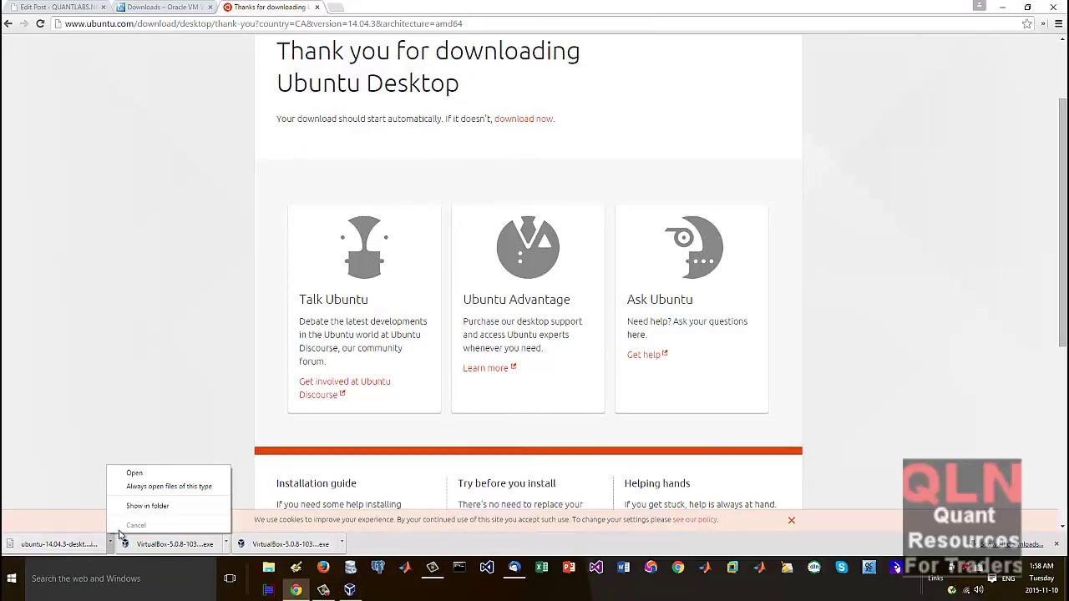
click(140, 511)
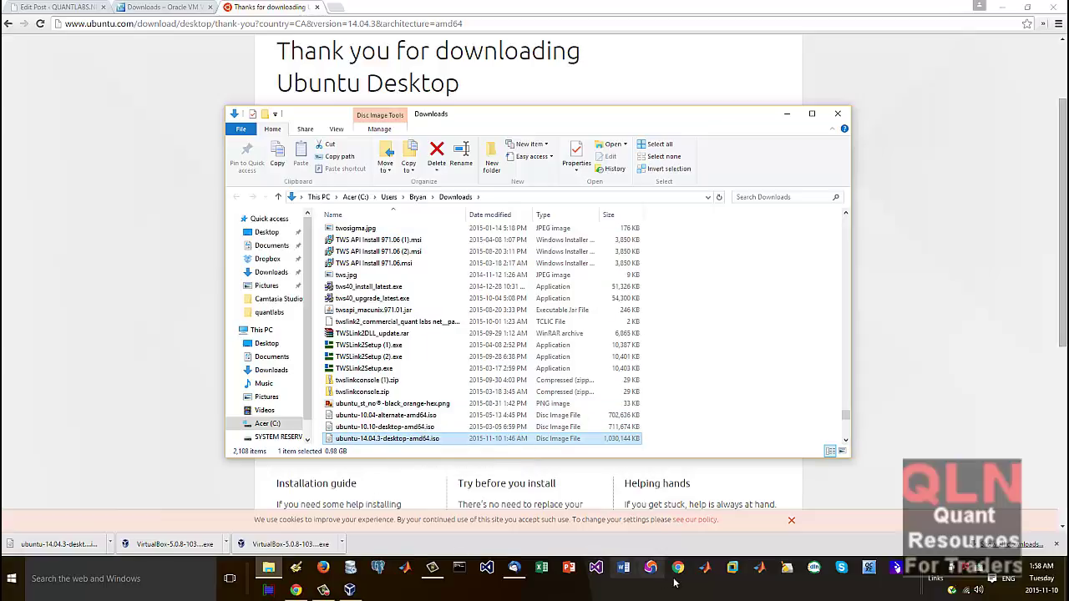
click(355, 590)
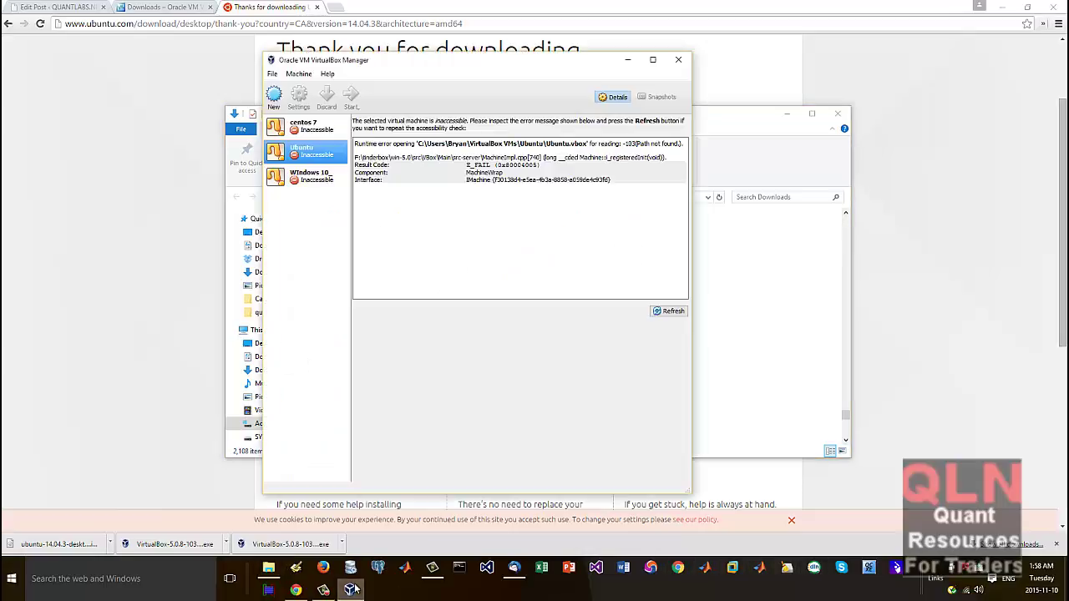
Step: Start a new VM named Ubuntu 14.04, Linux Ubuntu (64-bit), with 2048 MB memory
click(274, 94)
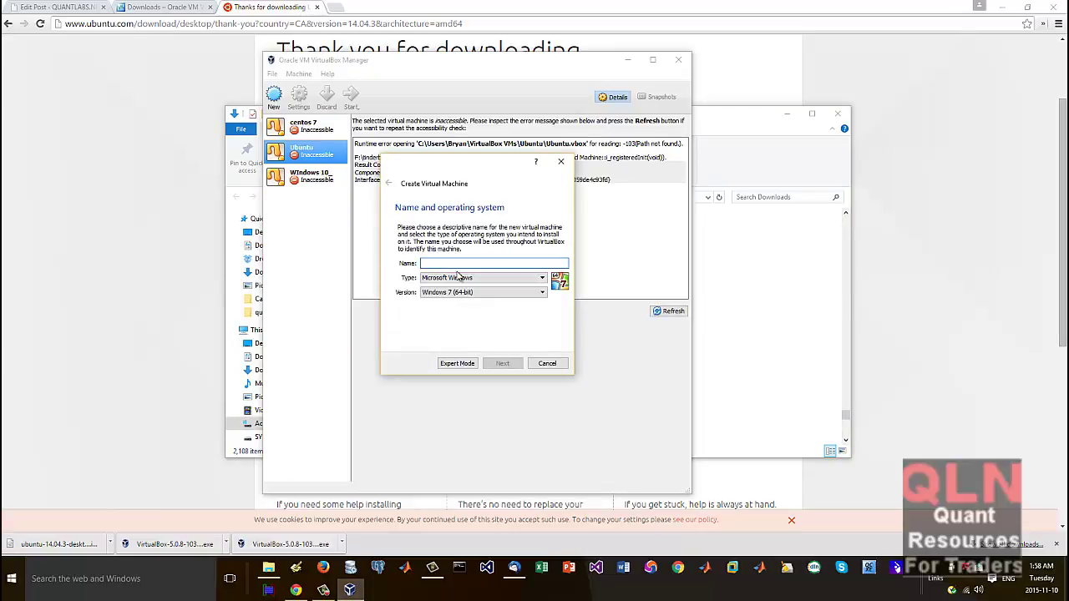
text(U)
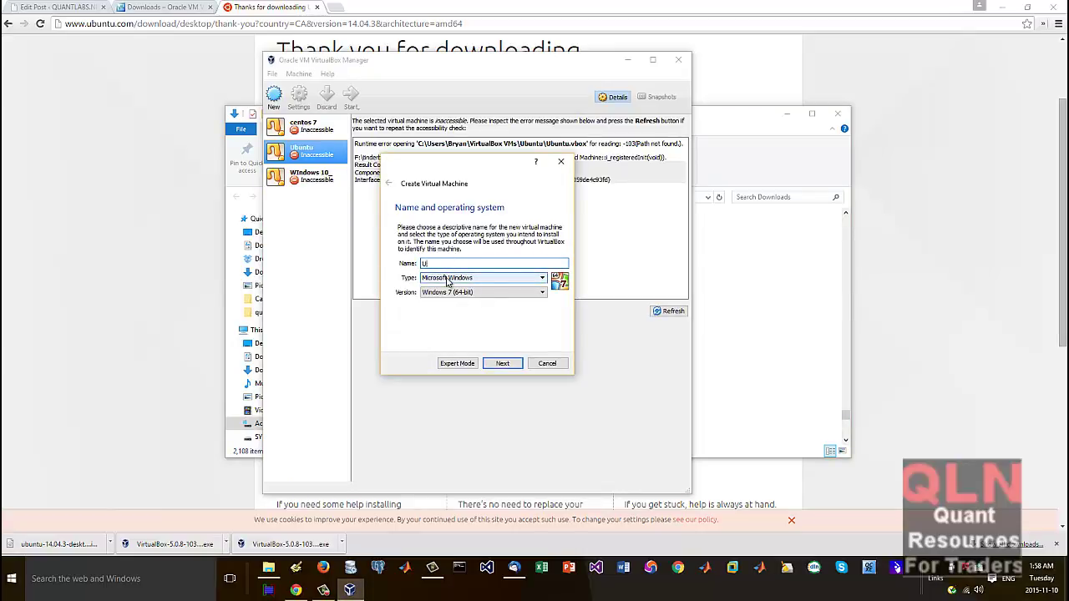
text(buntu 14.04)
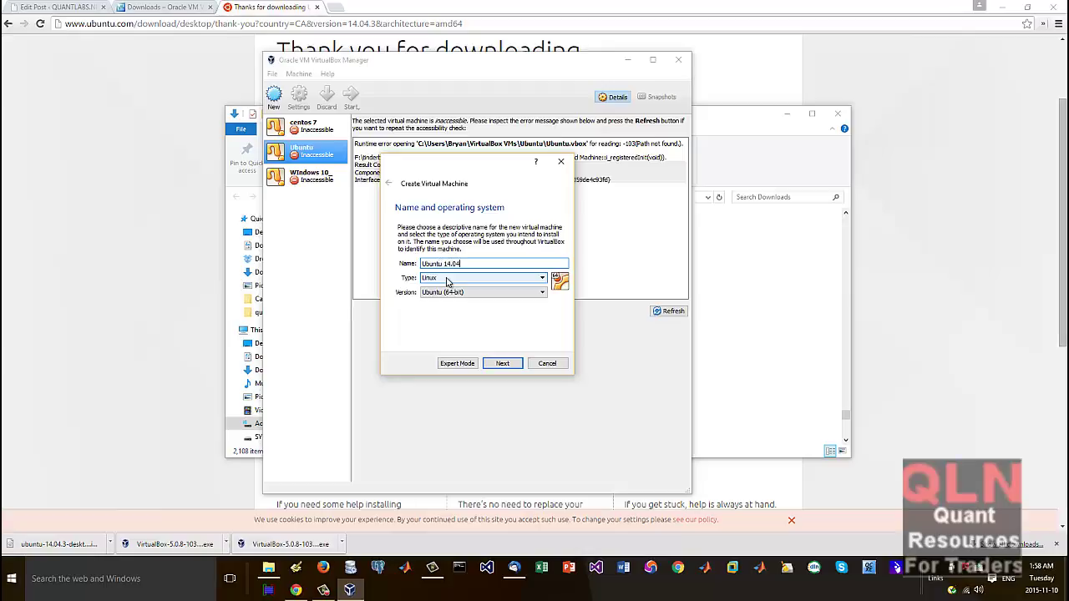
click(447, 280)
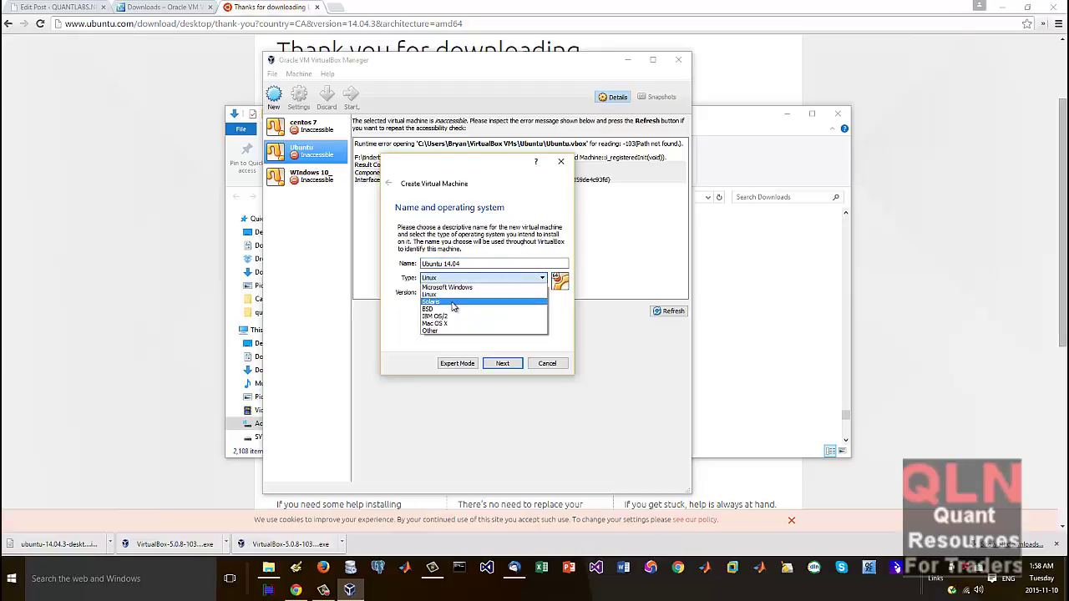
click(449, 295)
click(501, 292)
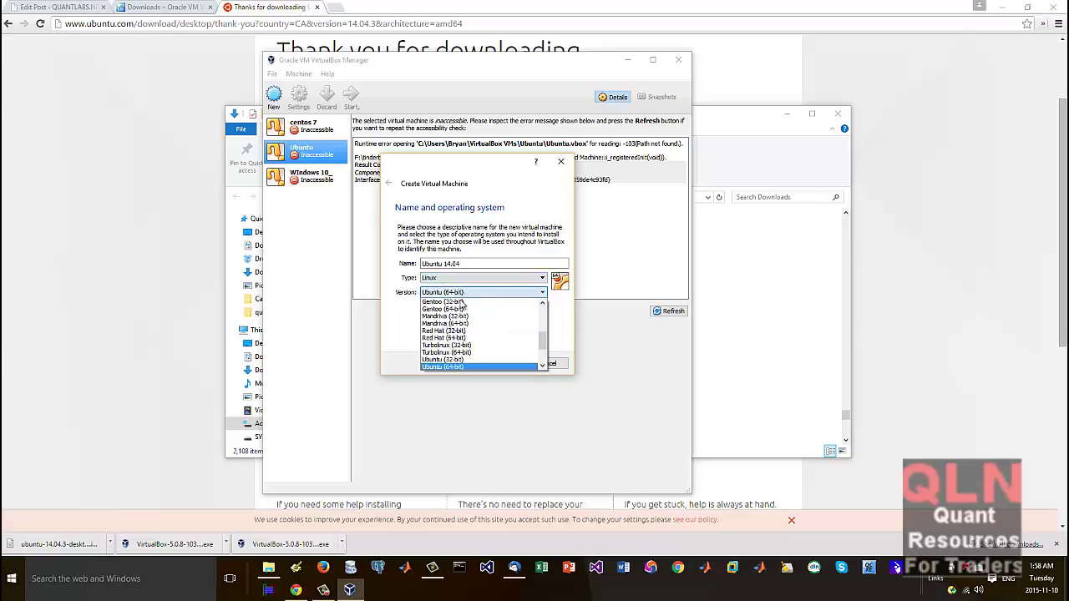
click(459, 368)
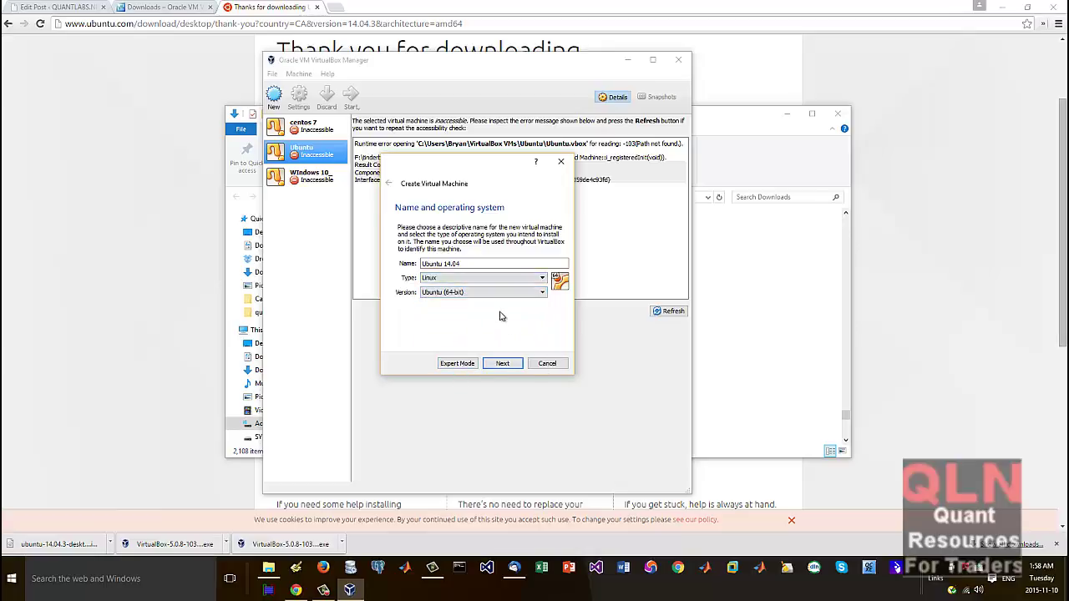
click(503, 366)
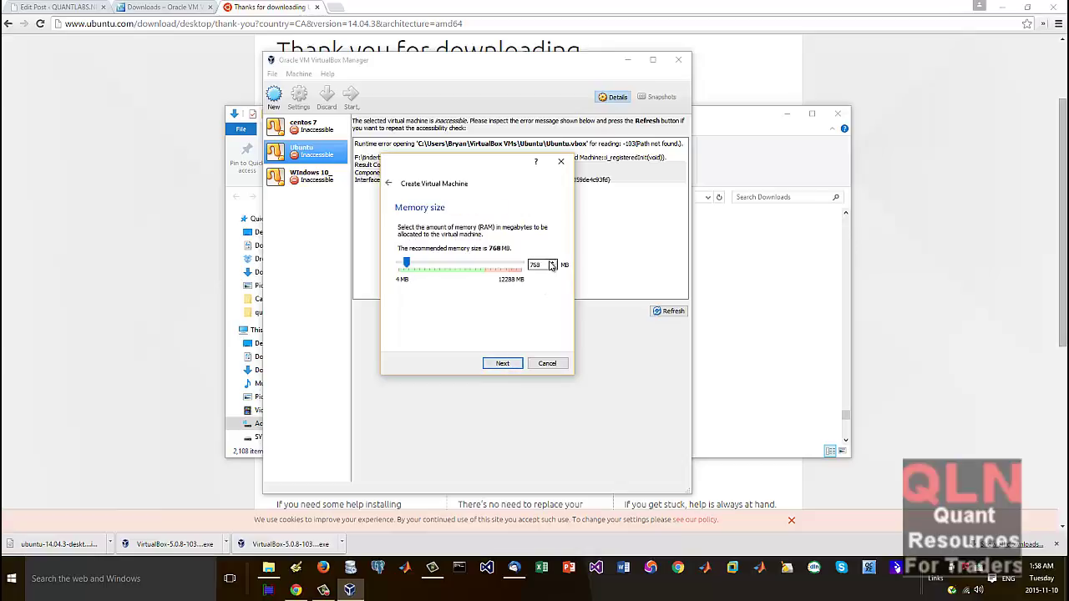
click(413, 265)
drag(413, 265, 419, 267)
click(502, 365)
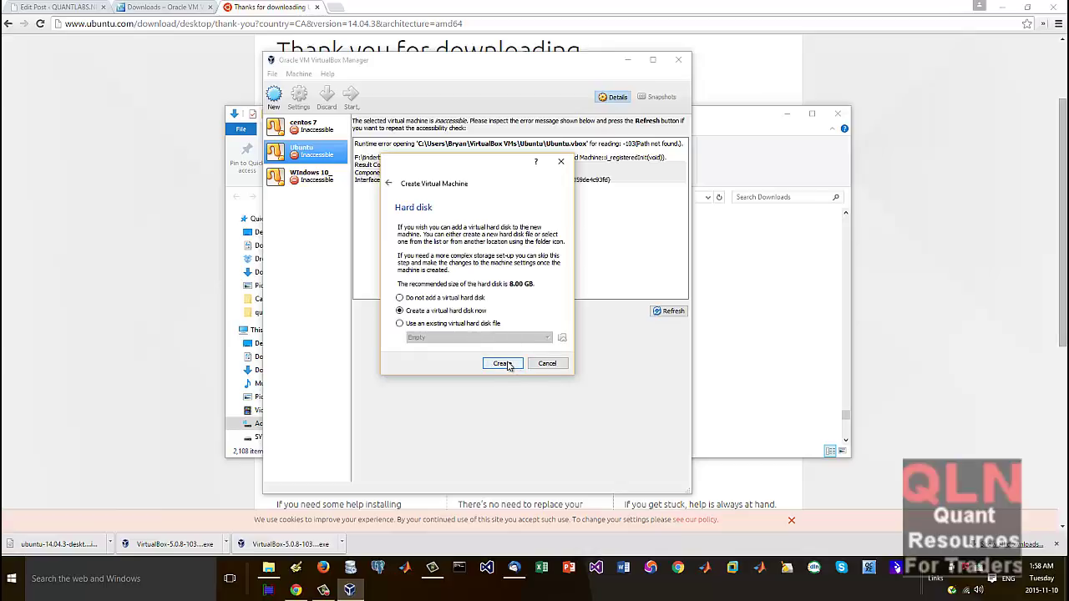
Step: Give it a new dynamically allocated 80 GB VDI hard disk and create the machine
click(507, 364)
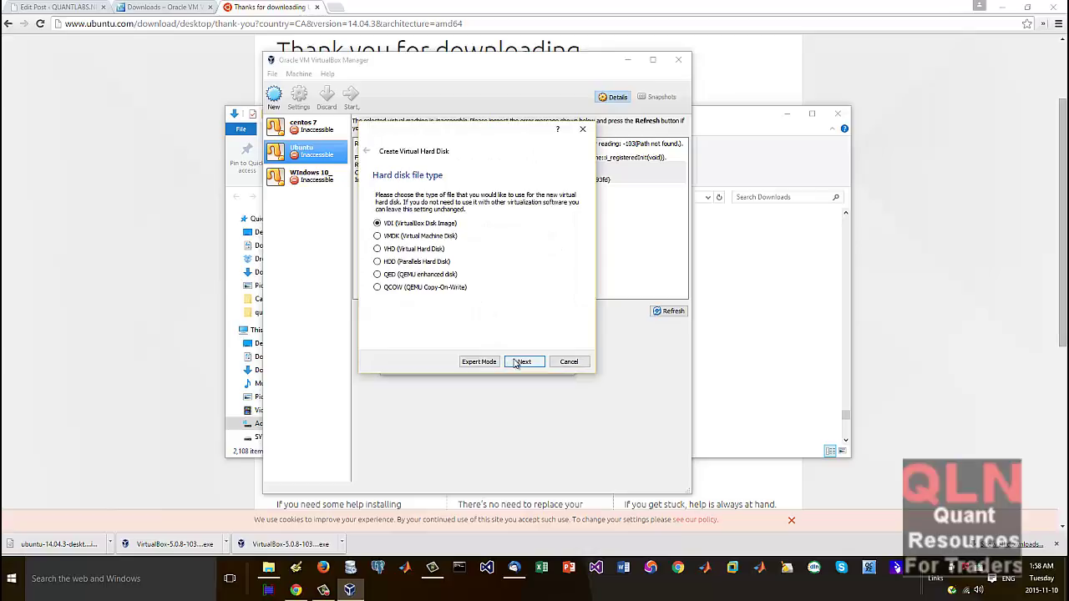
click(525, 362)
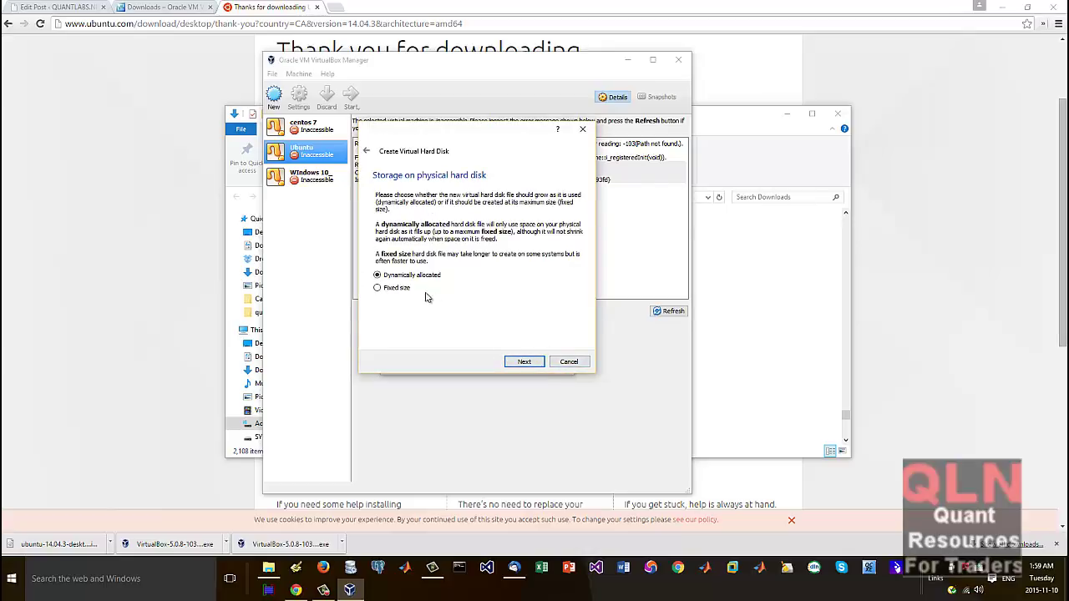
click(524, 363)
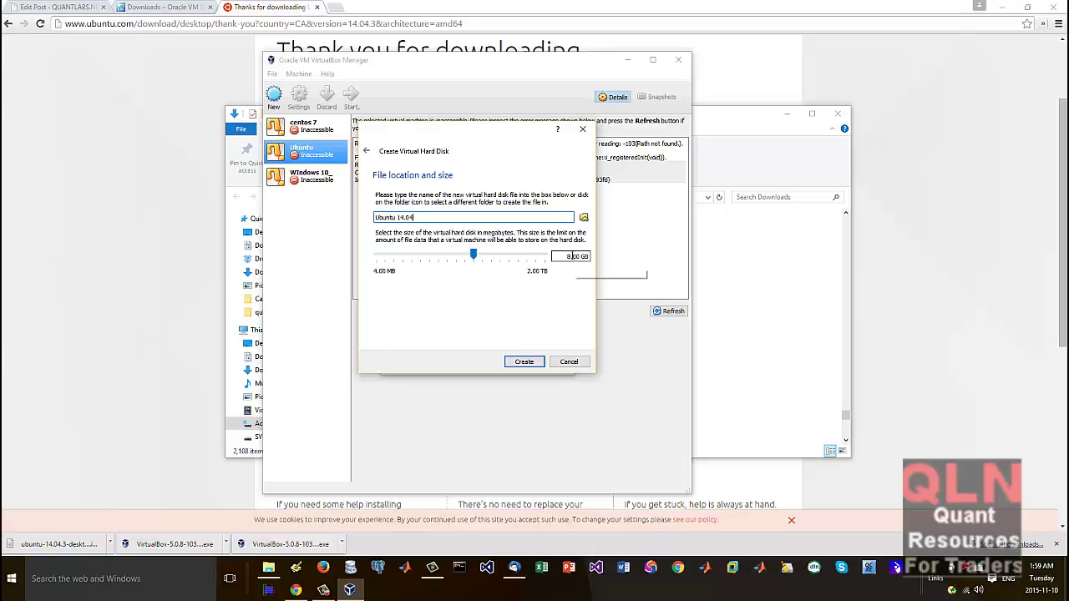
click(568, 256)
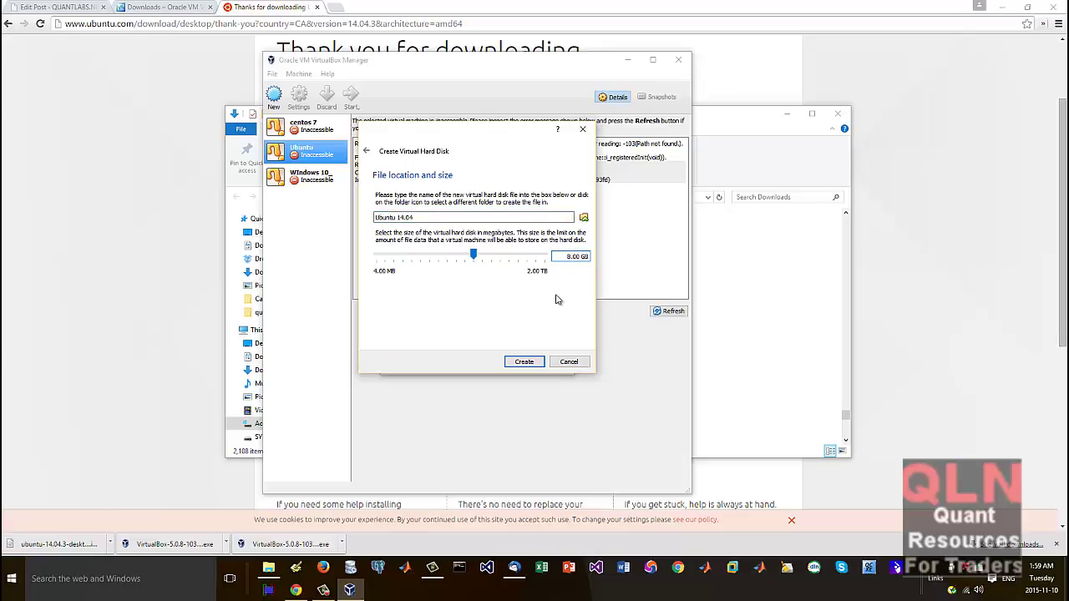
text(0)
click(535, 366)
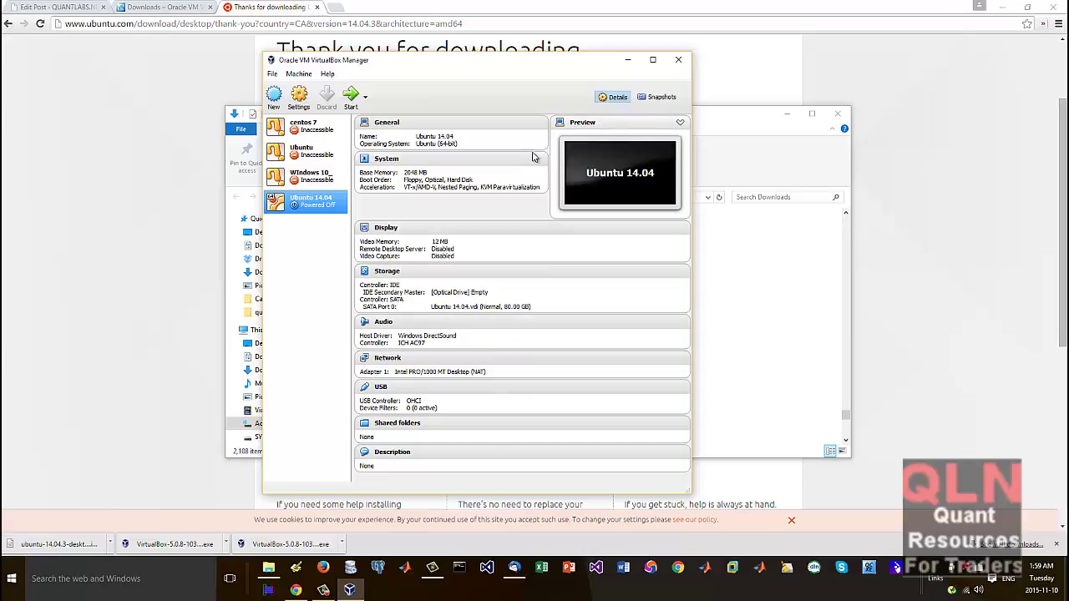
Step: Boot the Ubuntu 14.04 machine with the default start-up disk and bring up its optical drive menu
click(350, 95)
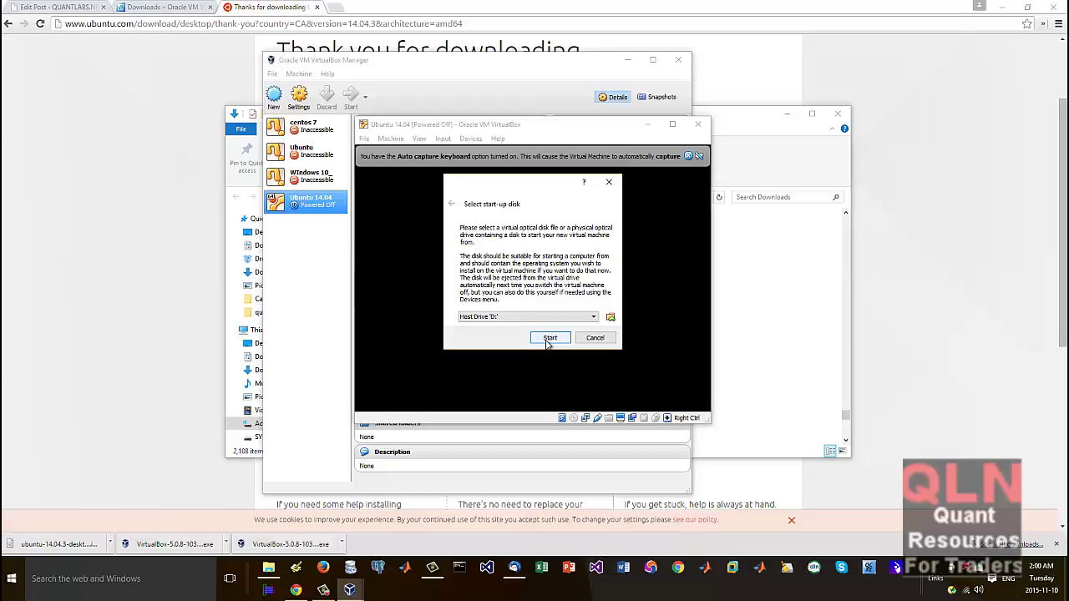
click(550, 339)
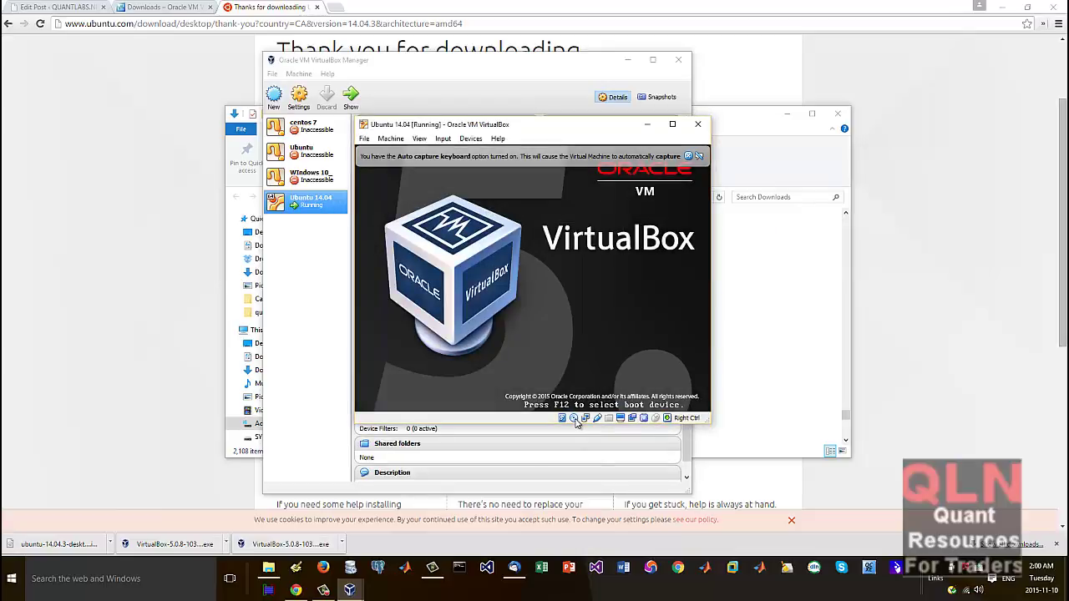
click(575, 419)
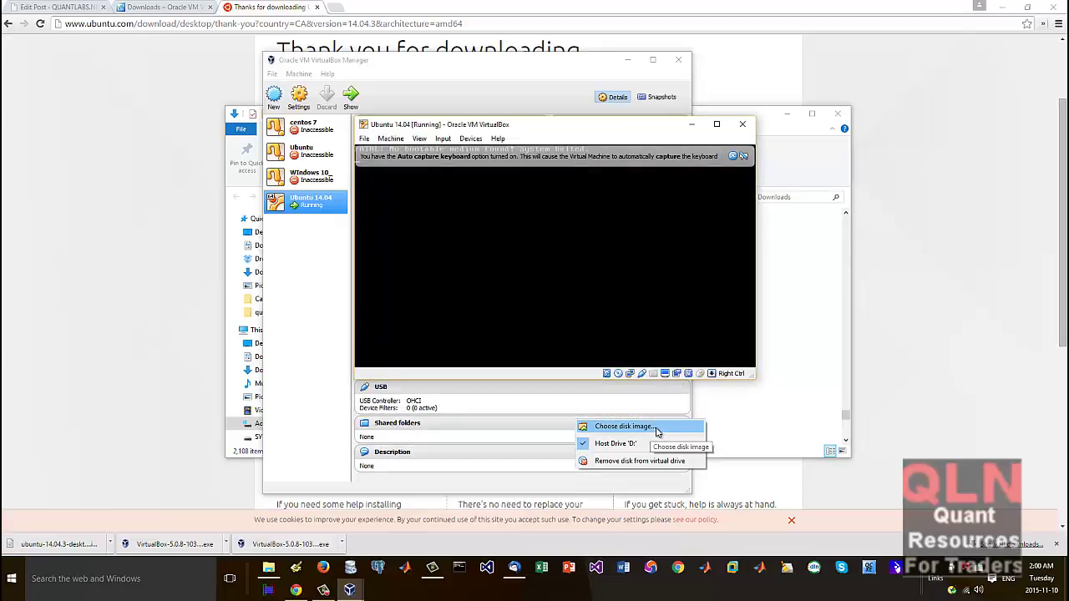
Step: Load ubuntu-14.04.3-desktop-amd64.iso from Downloads into the VM's optical drive, then return to the Manager
click(653, 429)
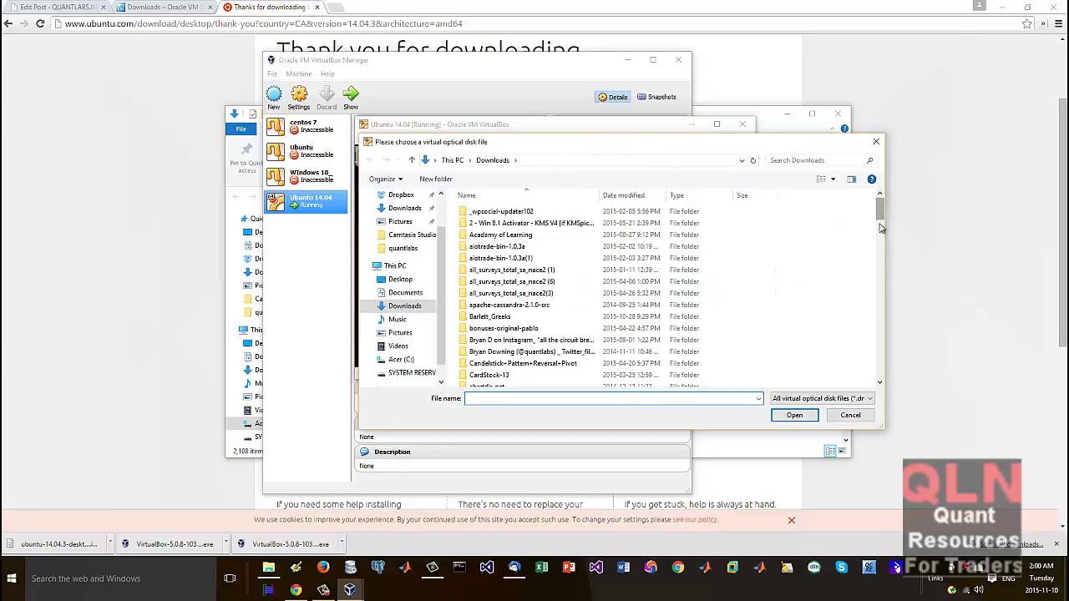
drag(880, 227, 879, 362)
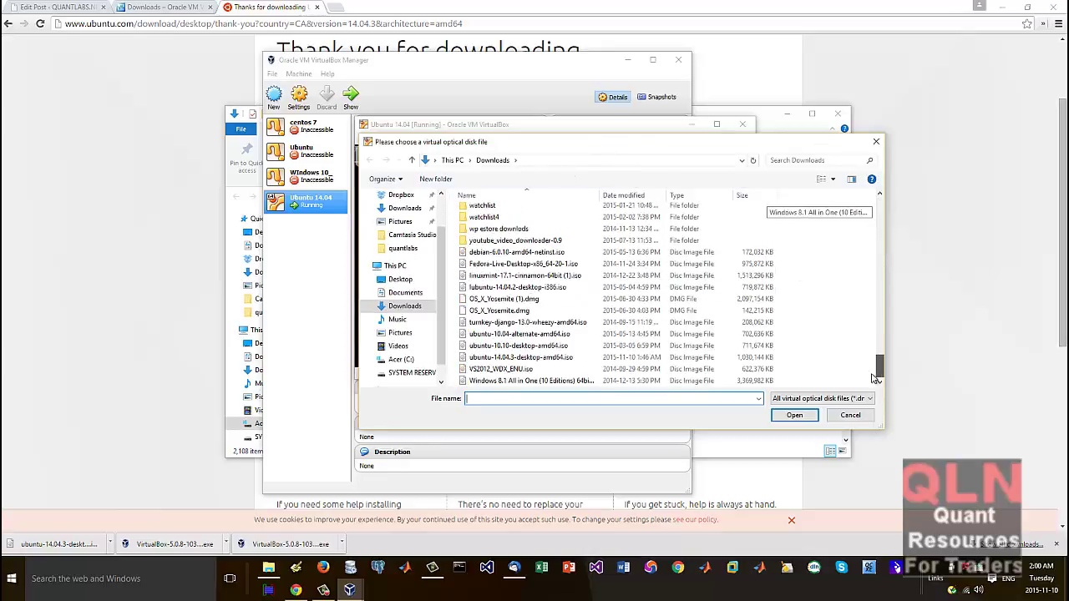
click(495, 358)
click(794, 415)
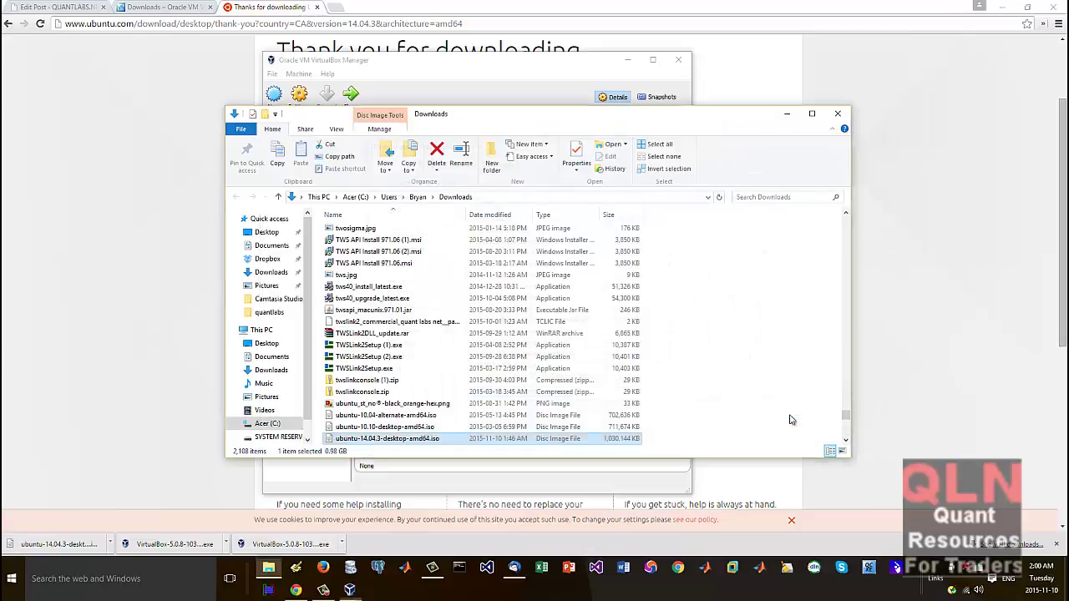
click(791, 420)
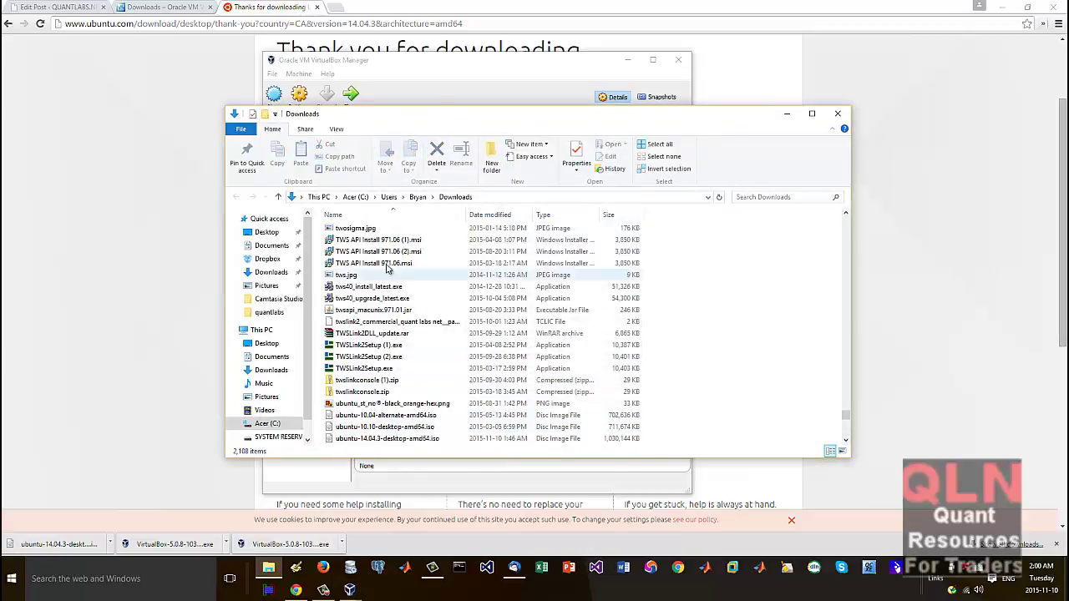
click(505, 83)
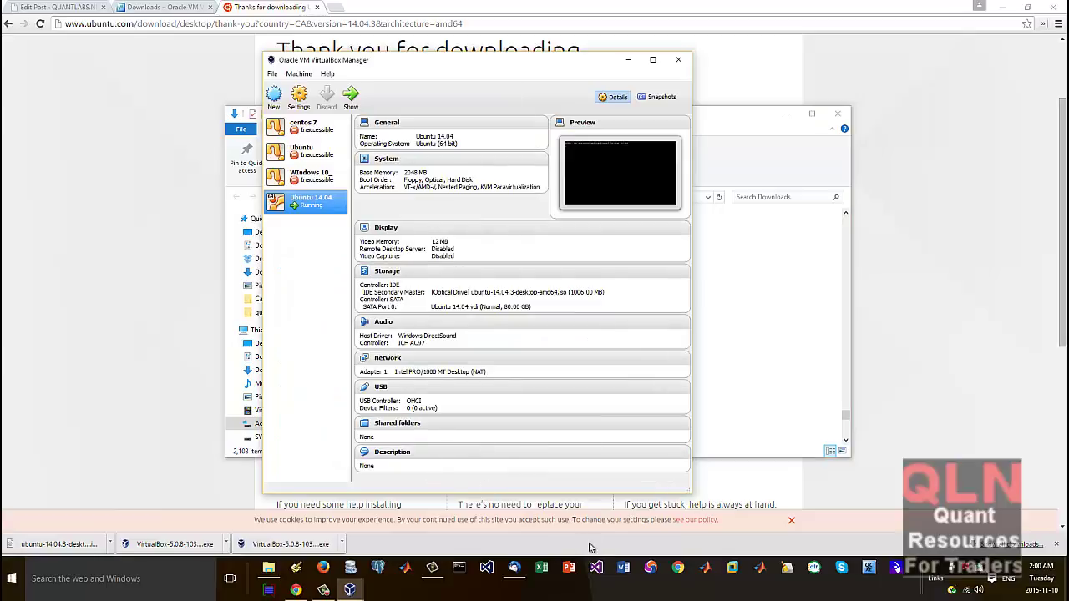
Step: Bring the halted Ubuntu 14.04 VM forward, dismiss the keyboard notice, and power it off
mouse_move(350, 590)
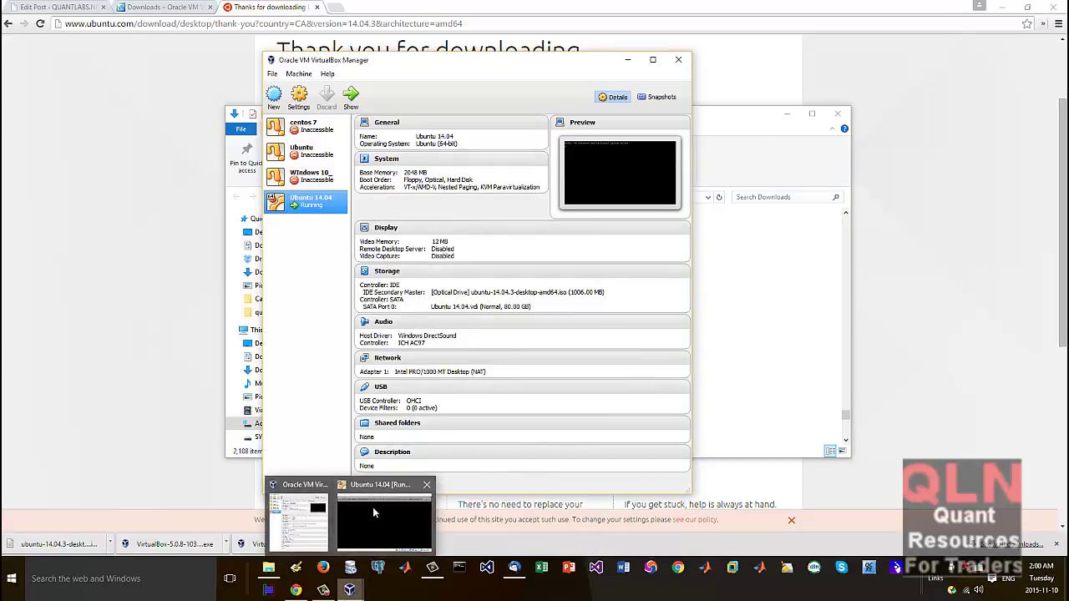
click(372, 507)
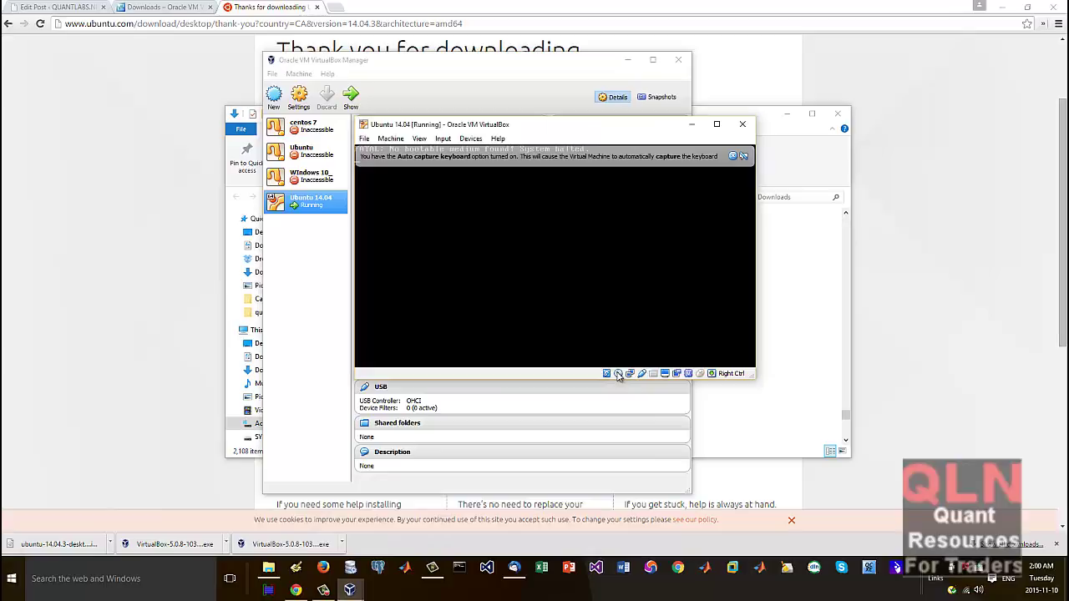
mouse_move(618, 375)
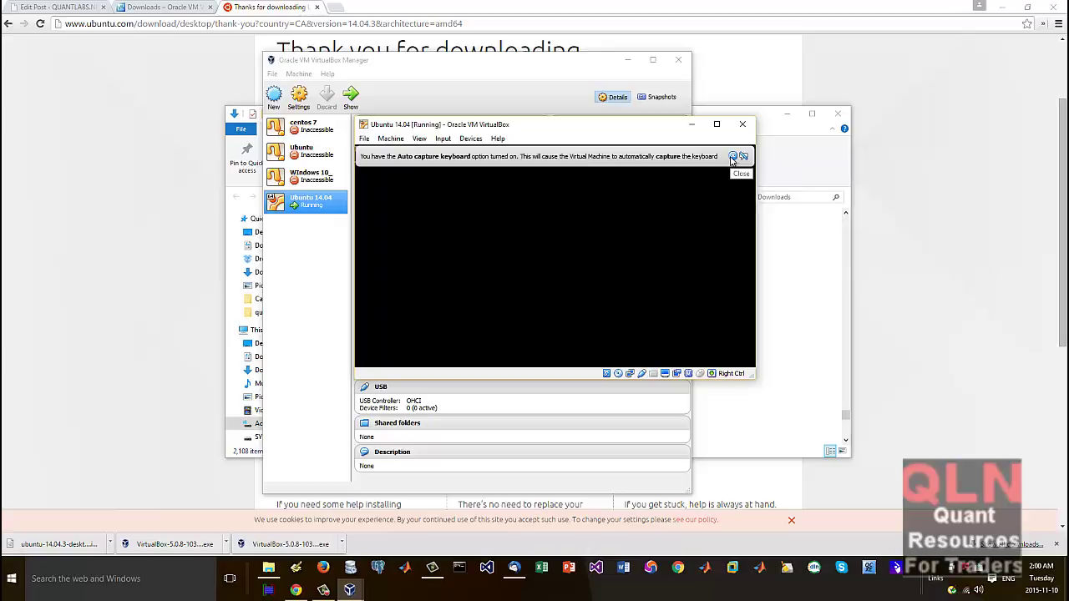
click(733, 157)
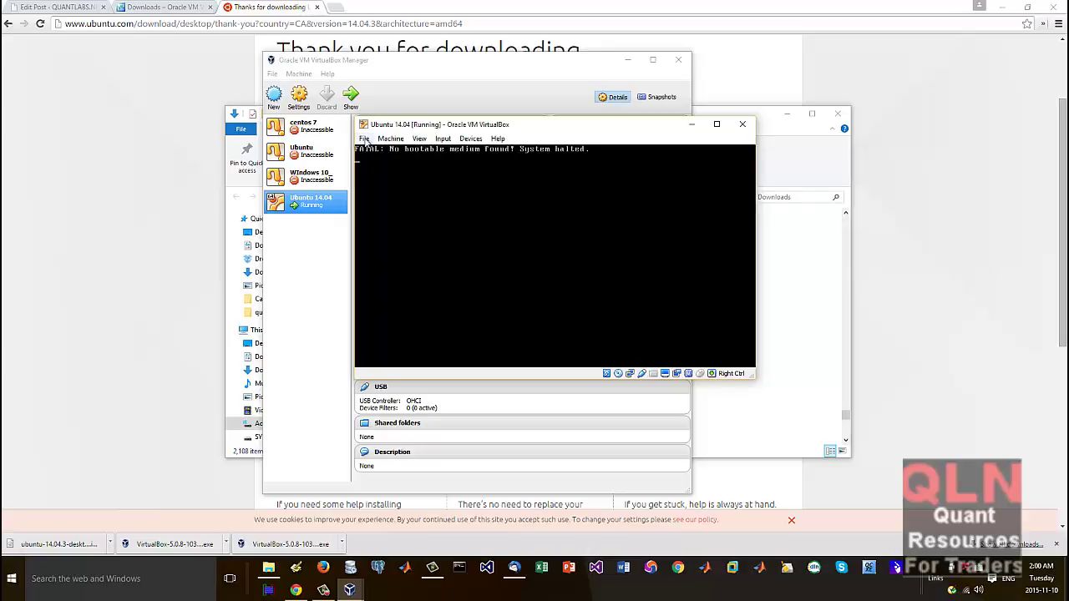
click(743, 124)
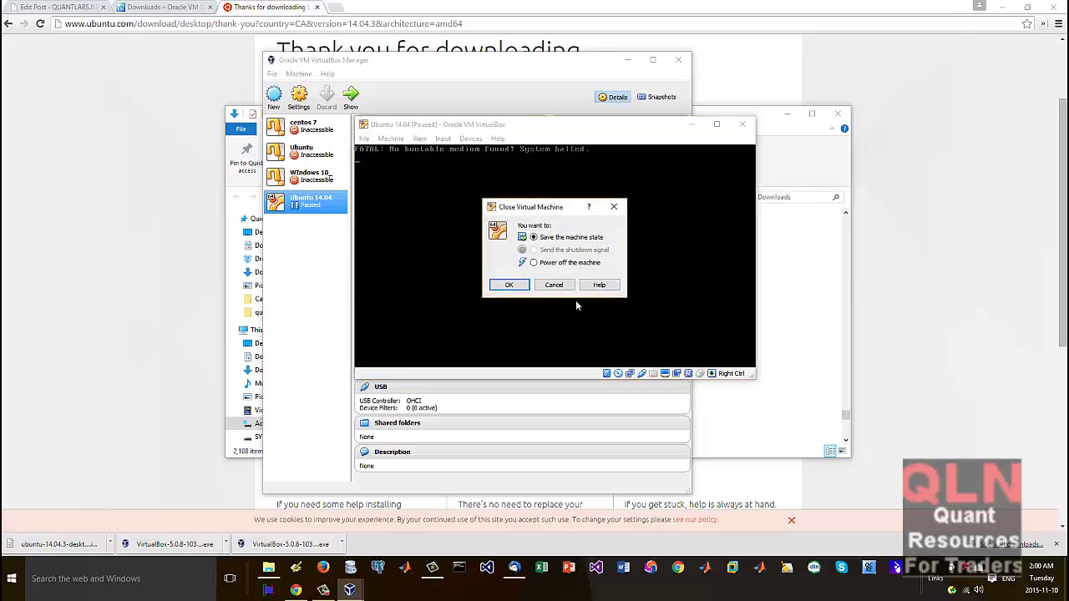
click(549, 263)
click(522, 283)
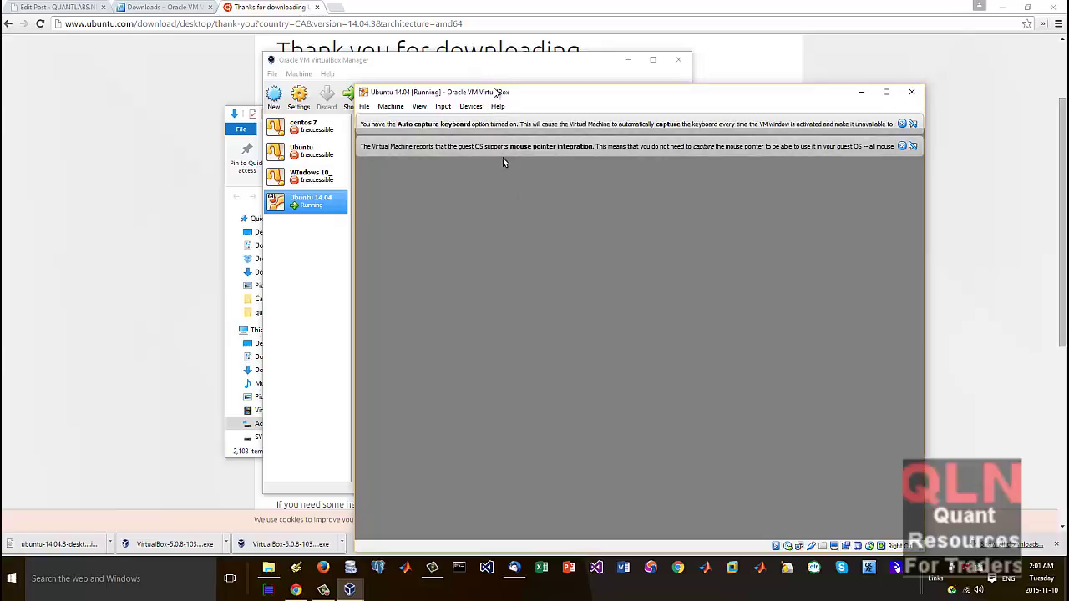
Step: Start the installation with 'Erase disk and install Ubuntu' and confirm writing the ext4 and swap partitions
drag(495, 92, 335, 21)
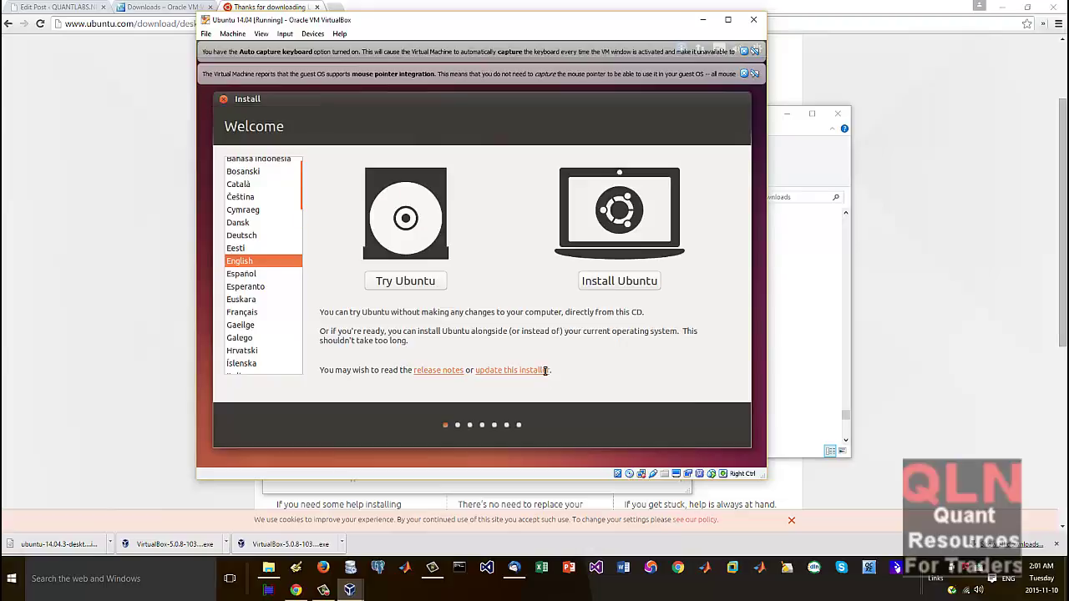
click(622, 284)
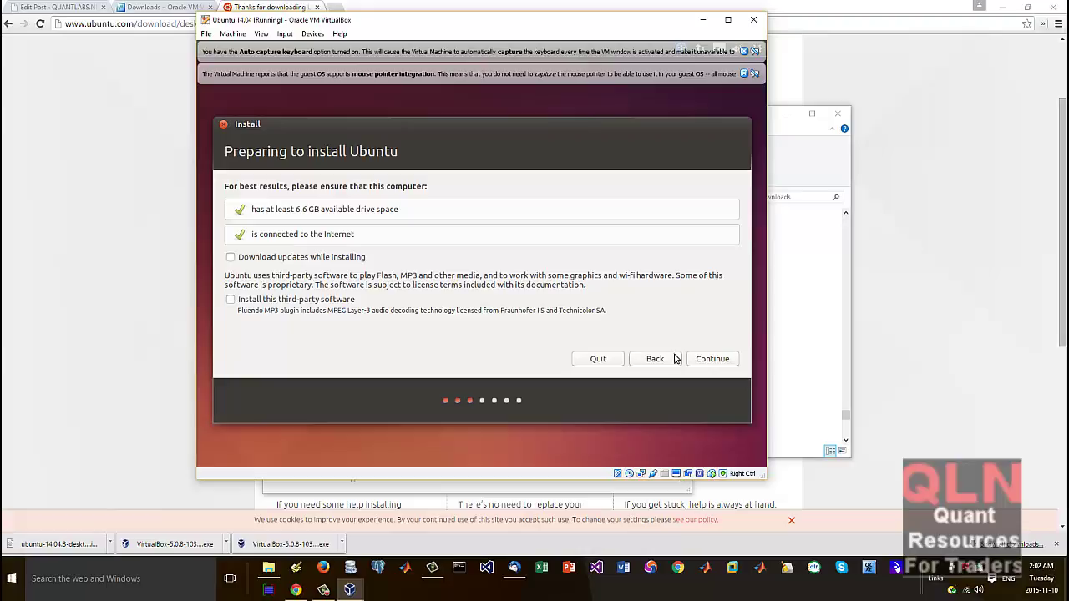
click(712, 361)
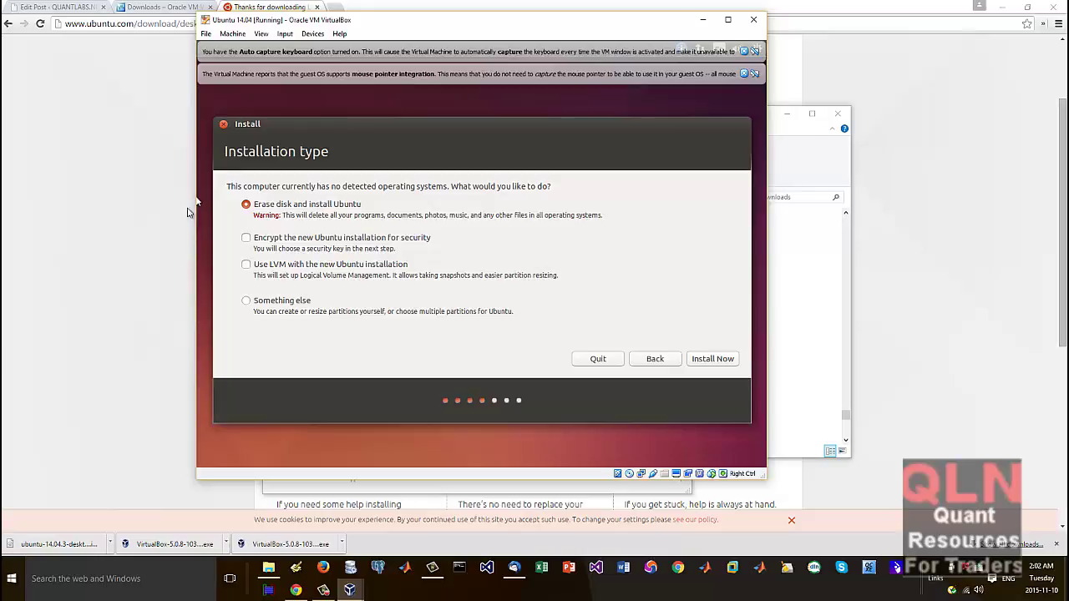
click(714, 360)
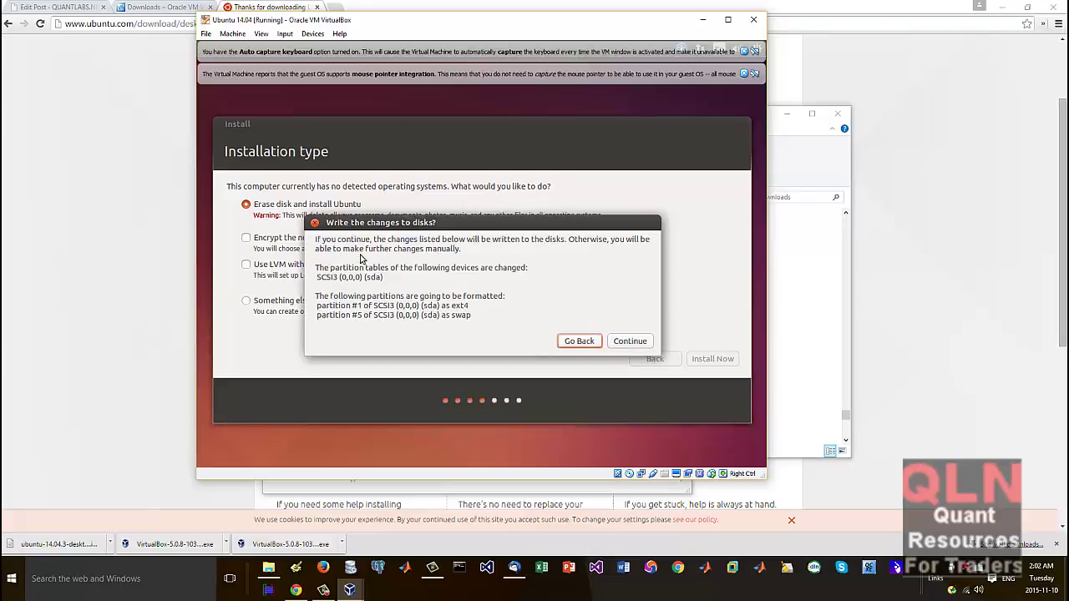
click(639, 341)
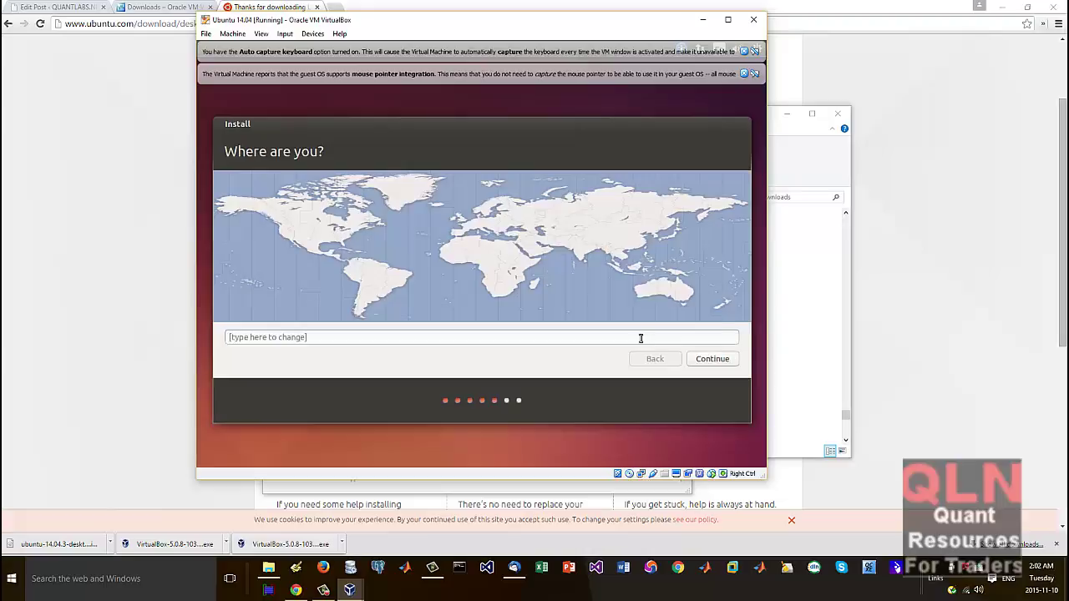
Step: Accept the location and English (US) keyboard, then enter the account name and password to begin installing
click(702, 358)
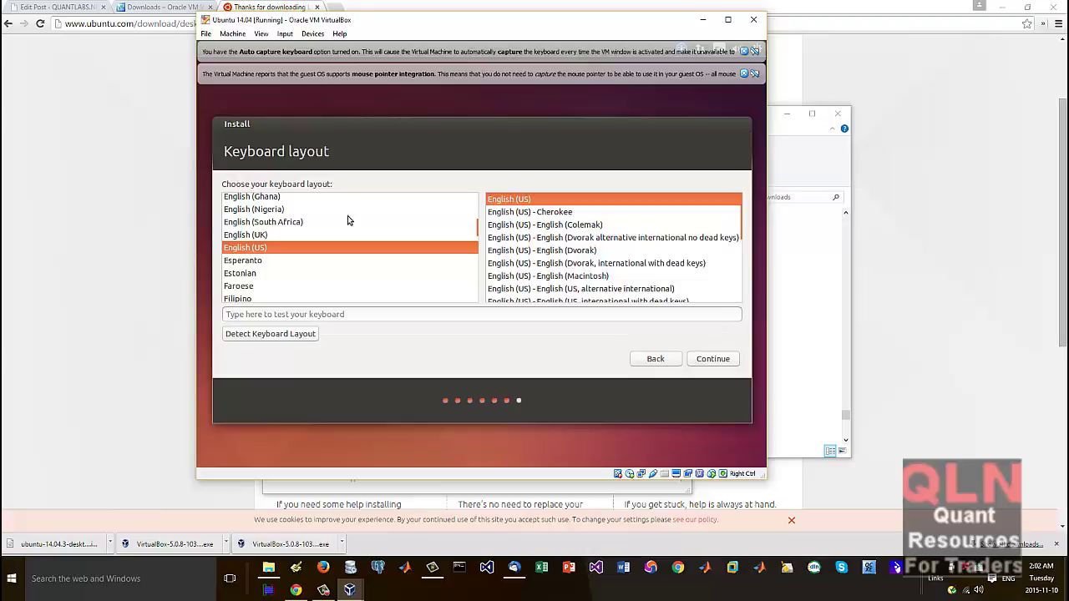
click(707, 358)
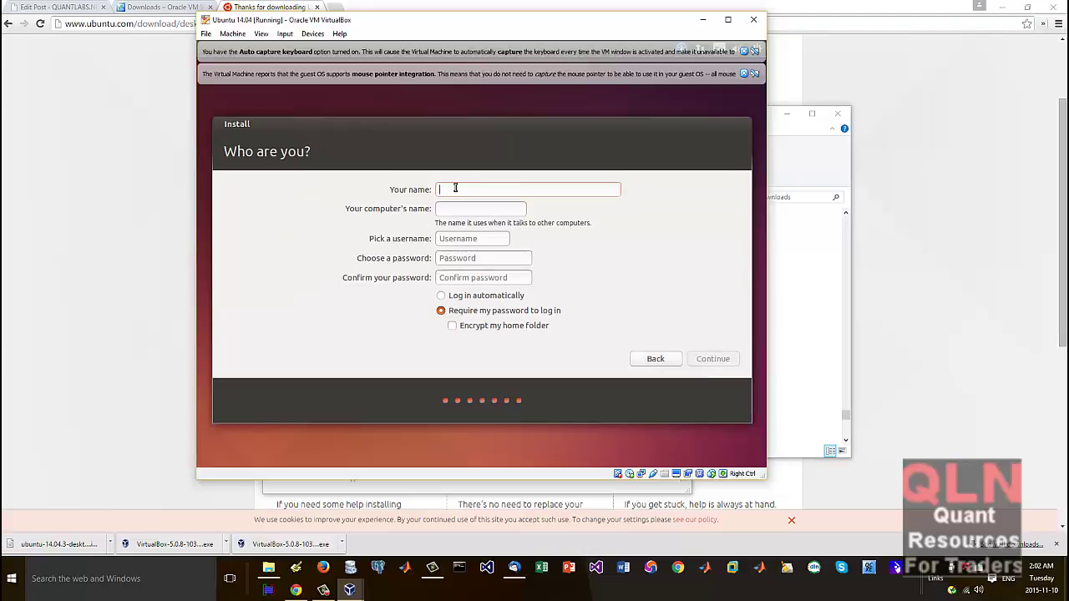
text(caustic)
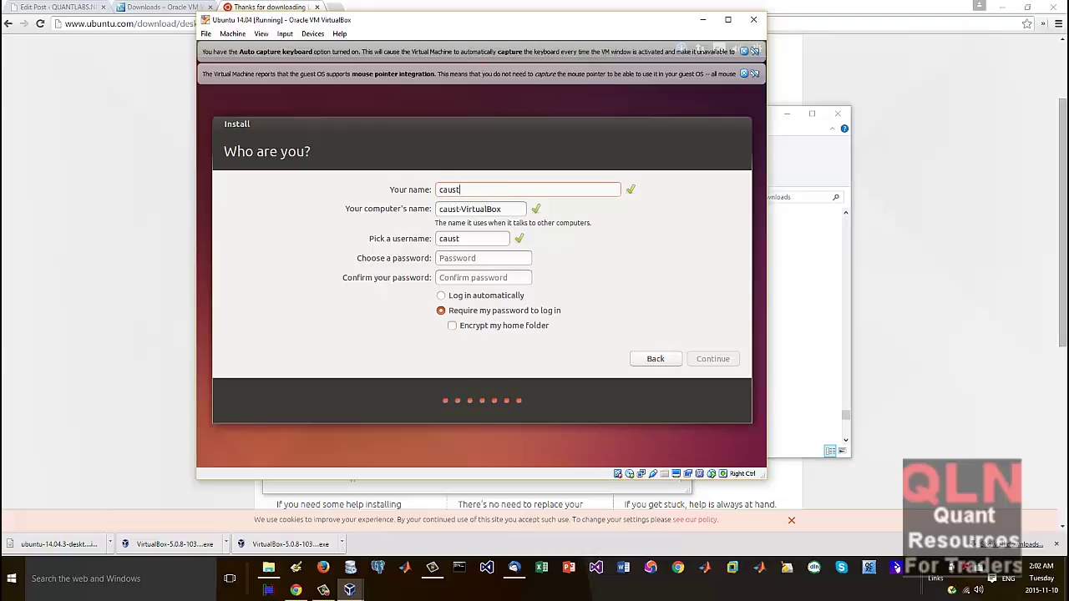
key(Tab)
key(Tab)
key(Tab)
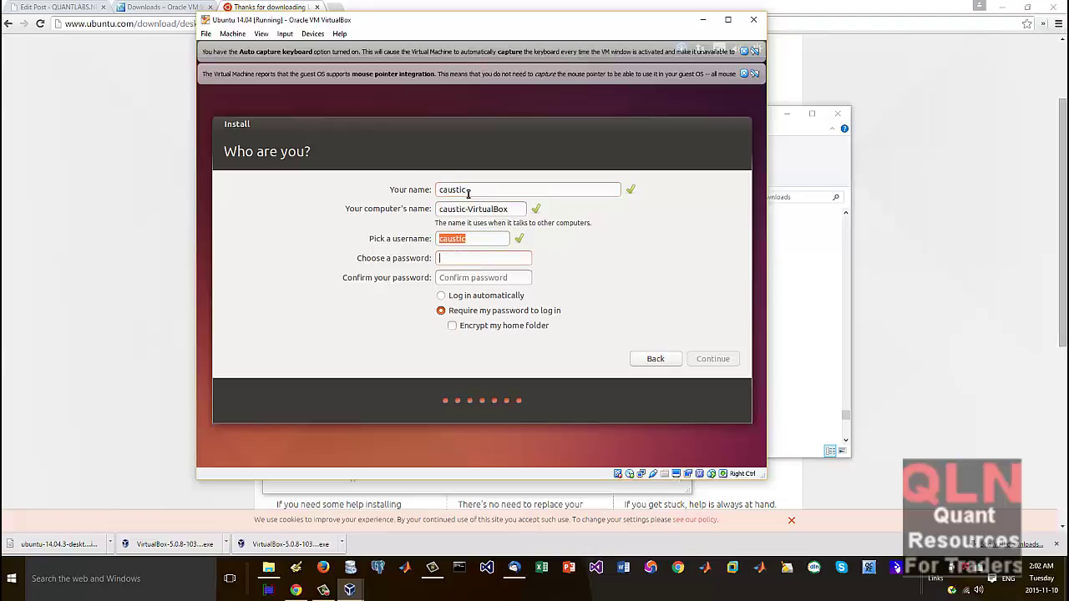
text(*********)
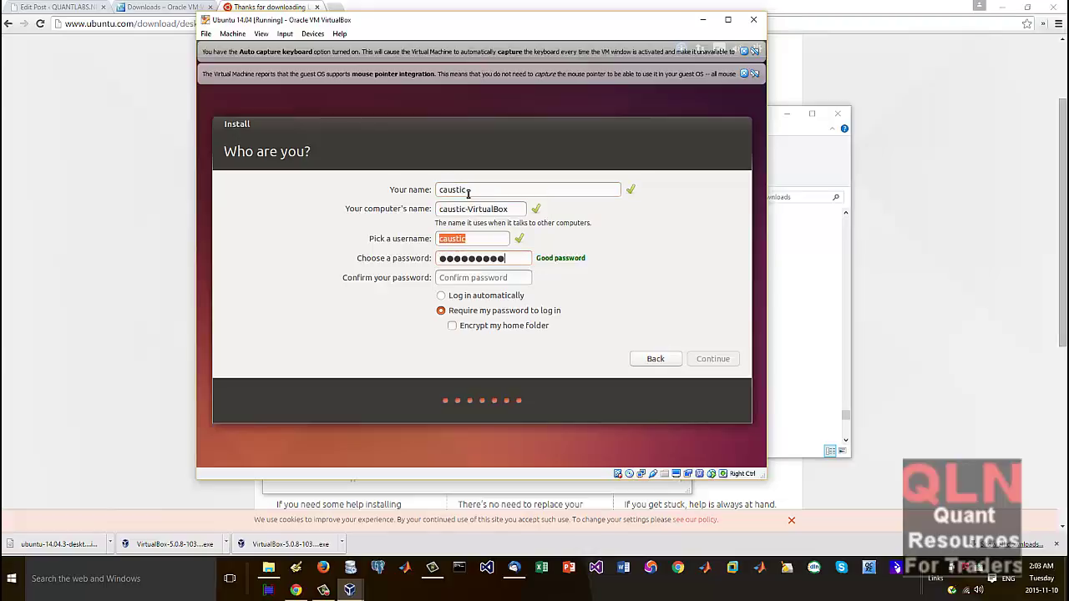
key(Tab)
text(*********)
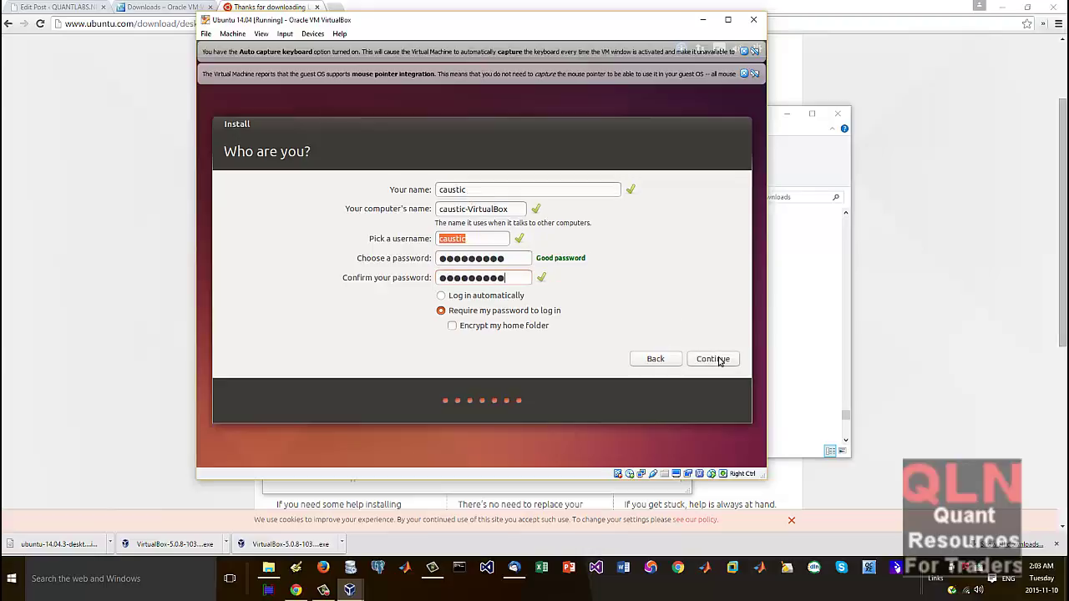
click(716, 360)
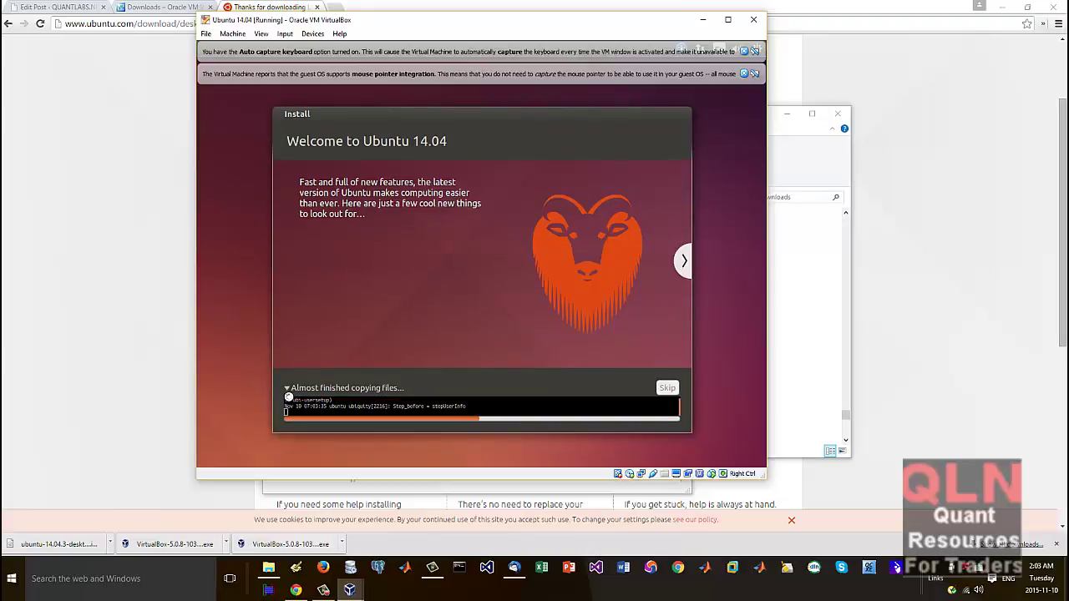
Step: Expand the detailed installation log and page through the welcome slideshow while files copy
click(289, 397)
click(681, 264)
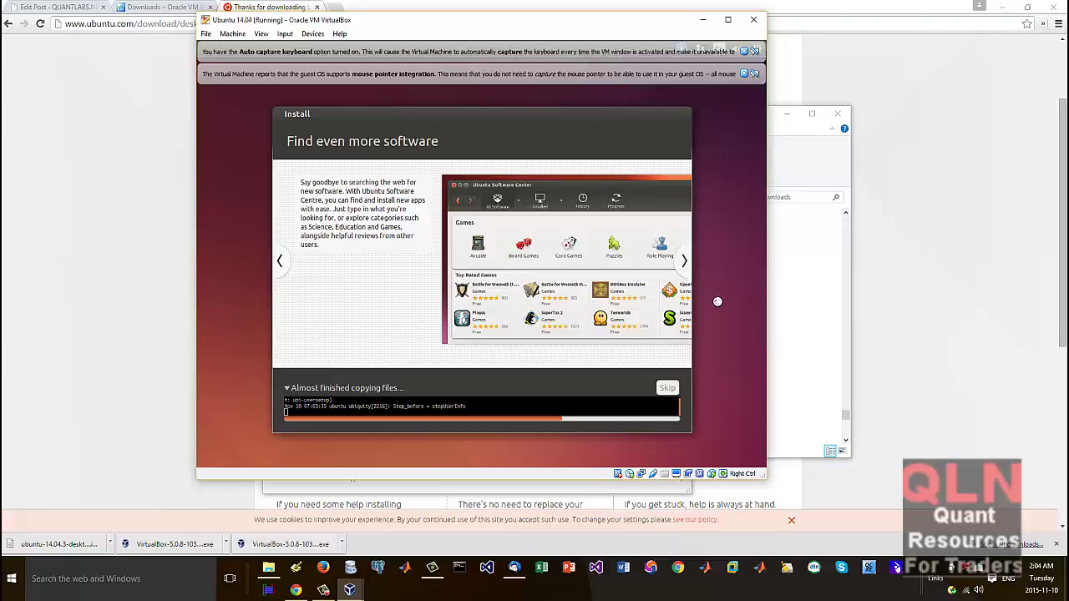
click(684, 264)
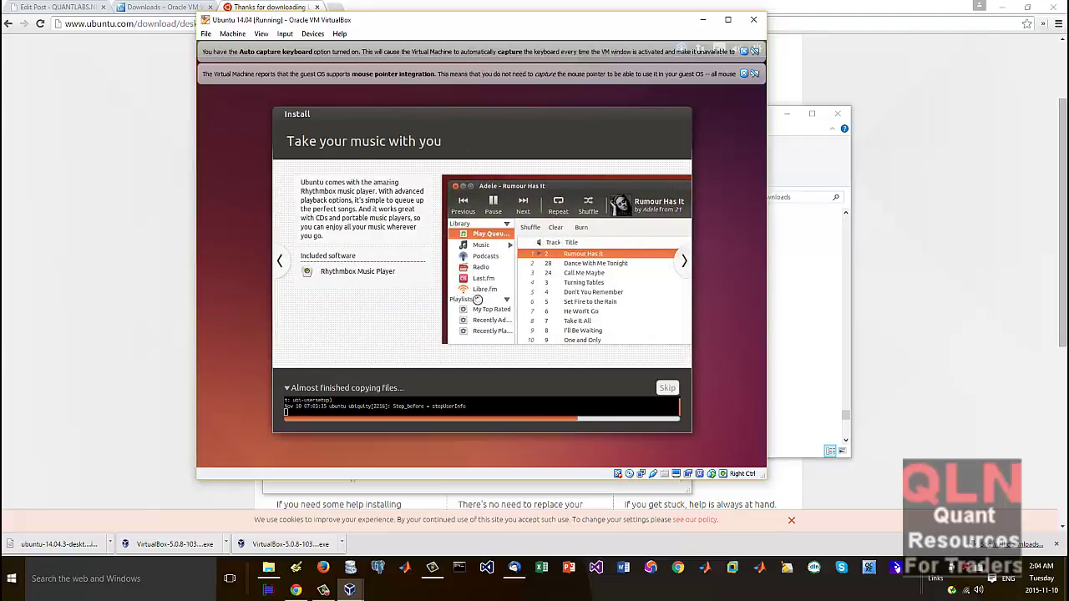
click(682, 266)
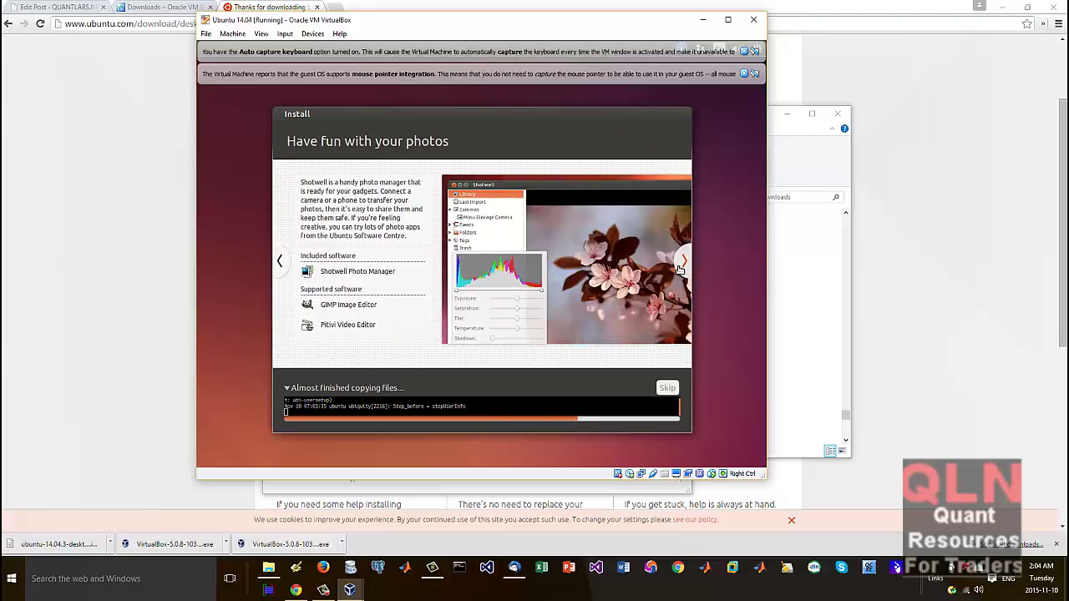
click(681, 267)
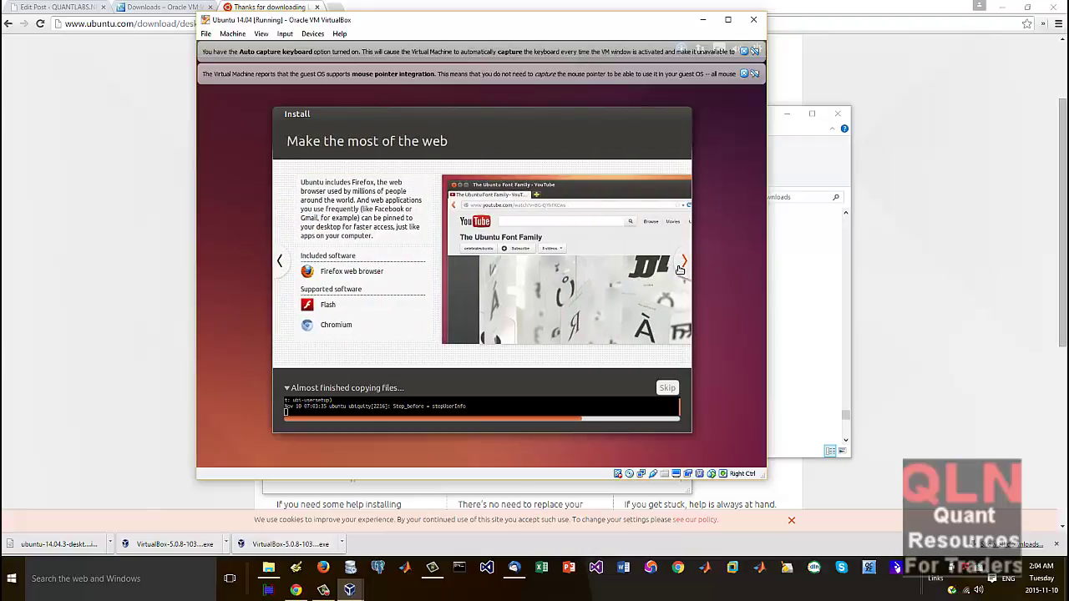
click(682, 262)
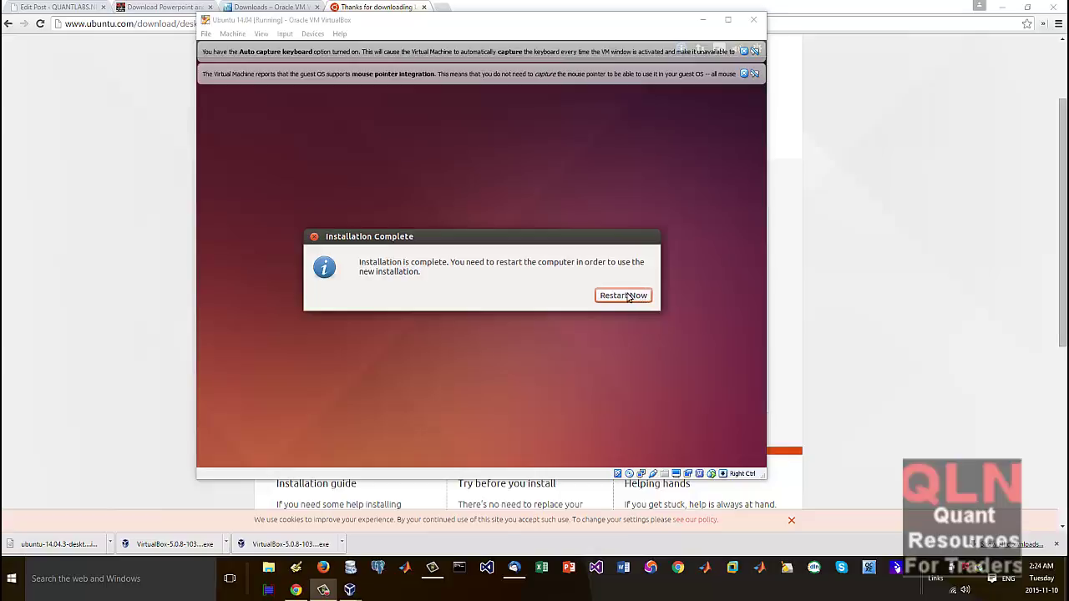
Step: Focus the VM window and choose Restart Now in the Installation Complete dialog
click(627, 300)
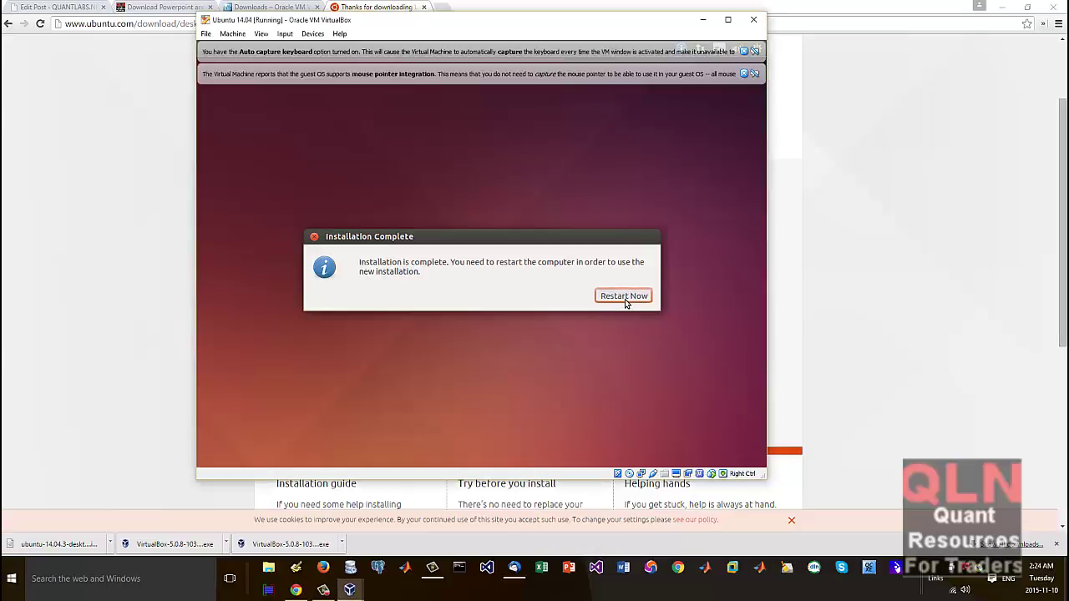
click(626, 300)
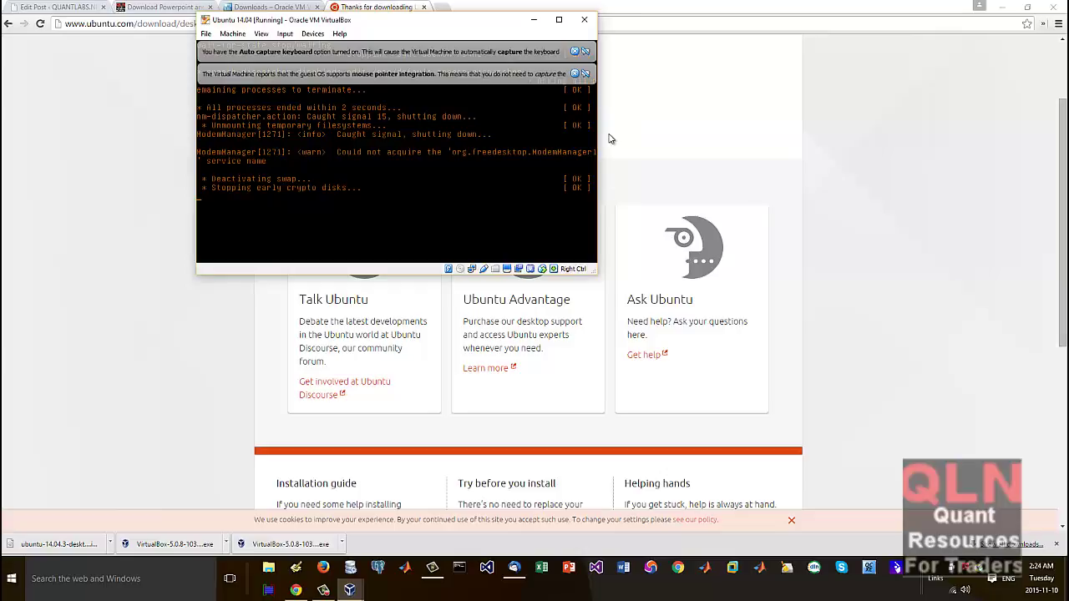
Step: Dismiss the mouse integration and keyboard capture notices, then browse the optical drive's disk options
click(574, 74)
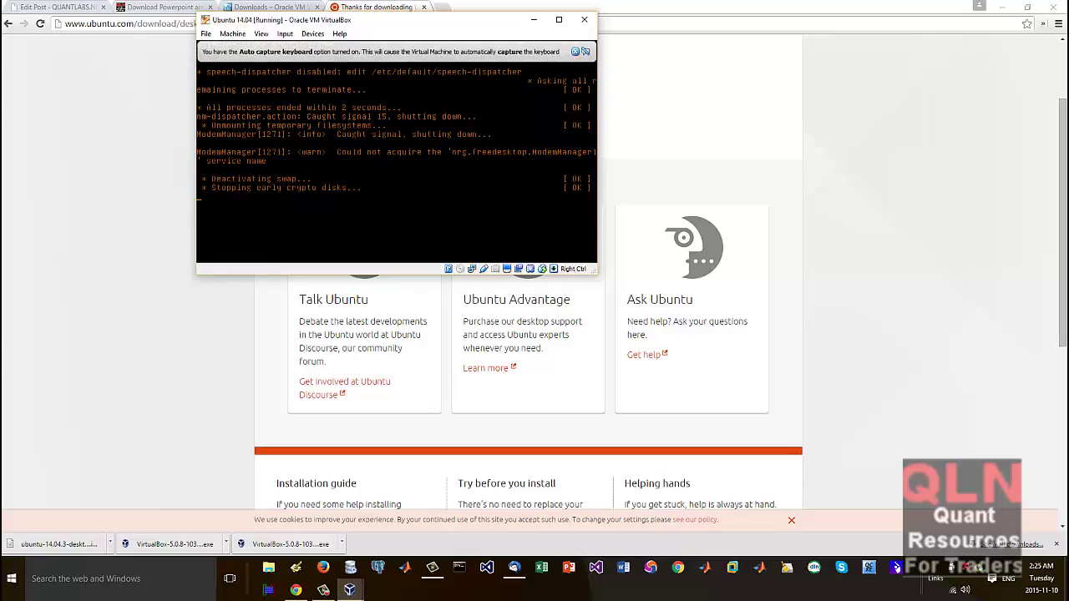
click(575, 52)
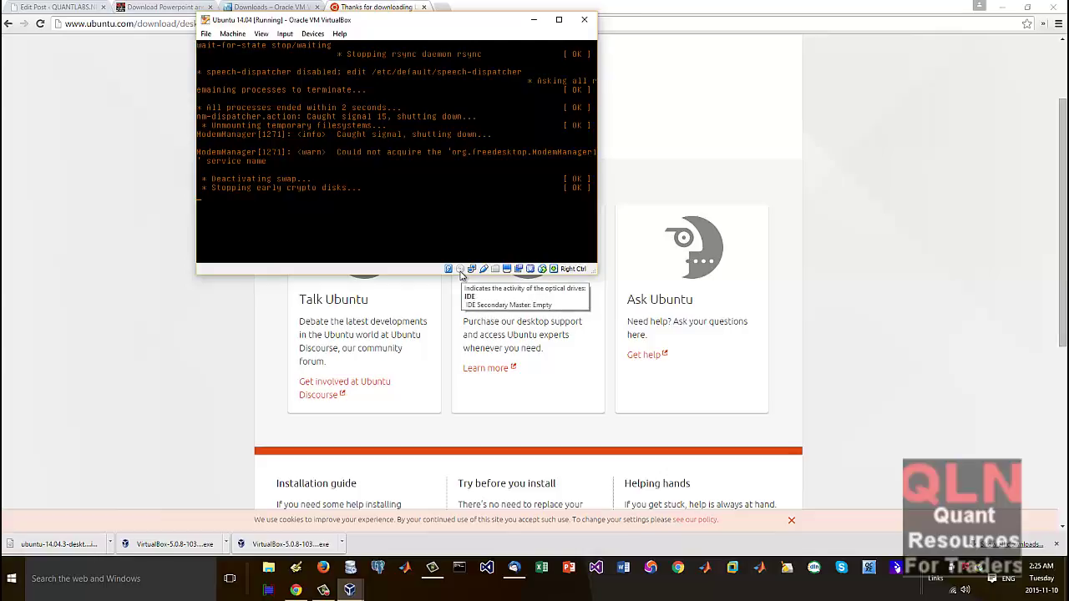
click(461, 271)
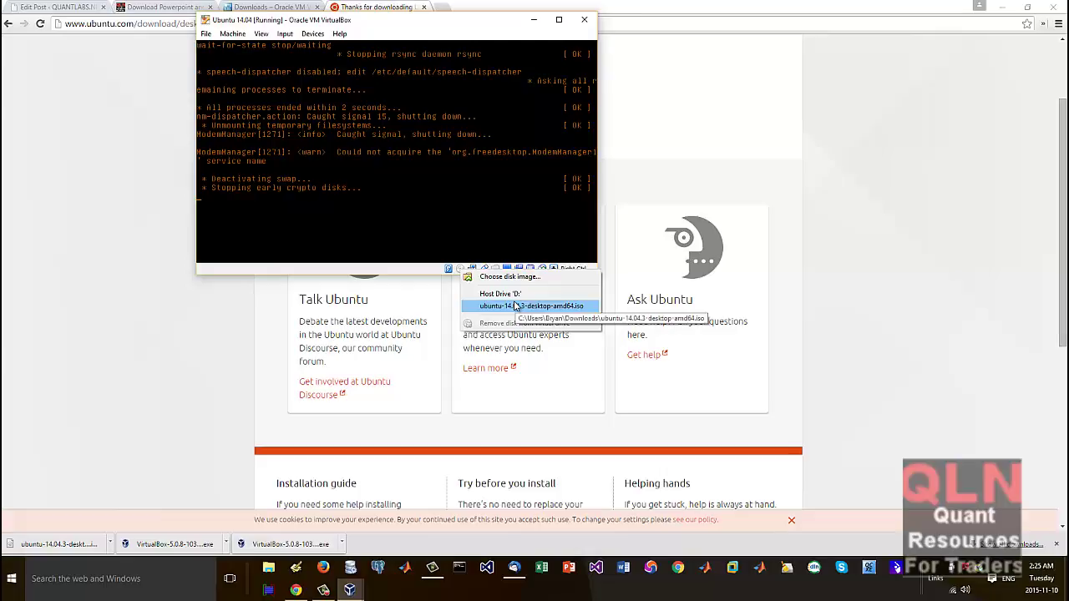
click(522, 276)
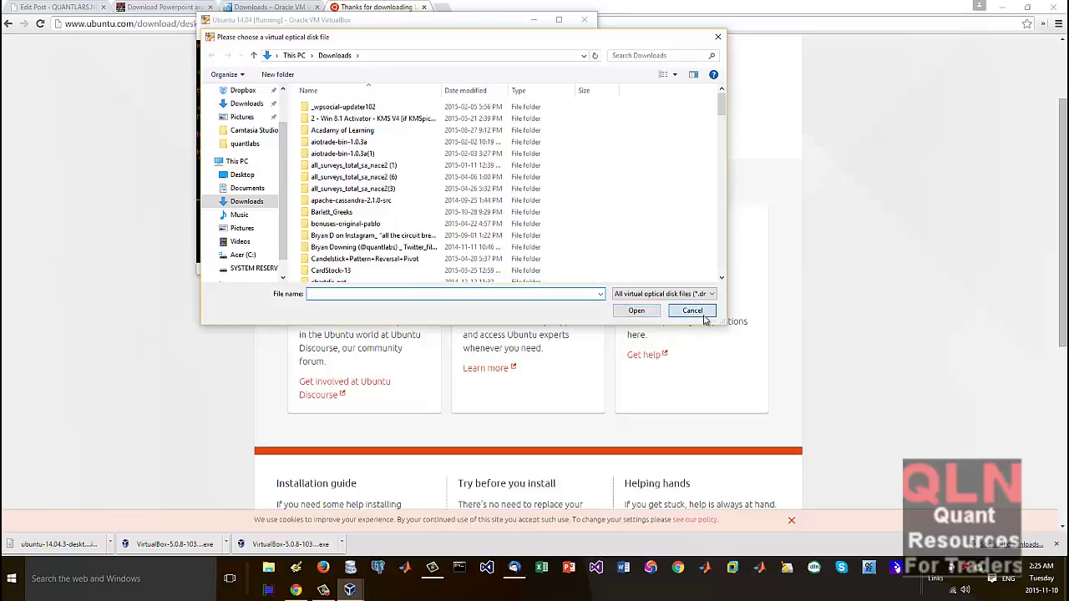
click(693, 311)
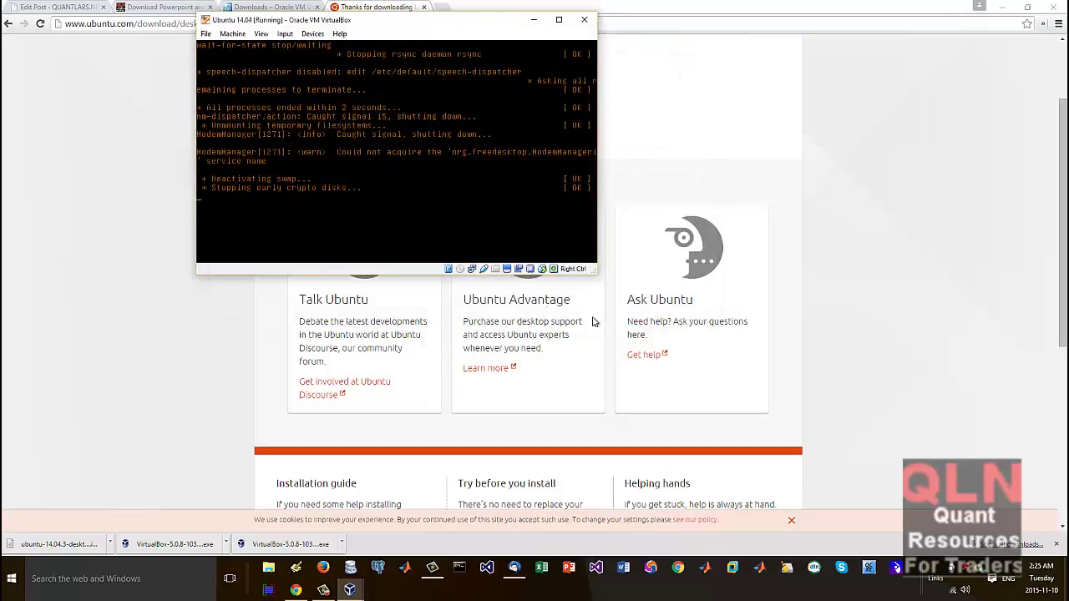
click(471, 268)
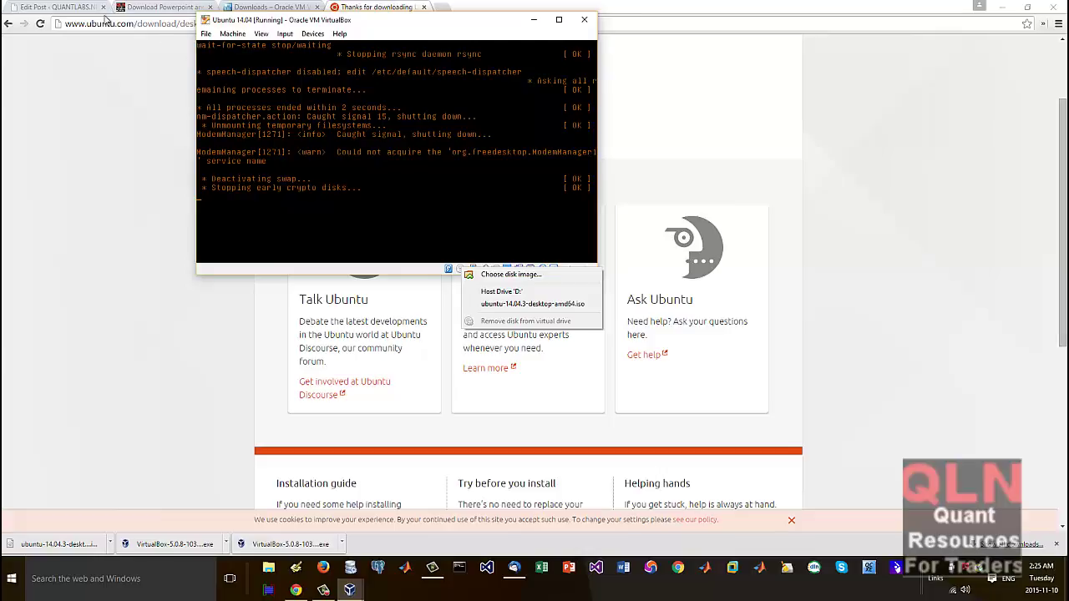
Step: Look through the machine window's View menu options
click(261, 35)
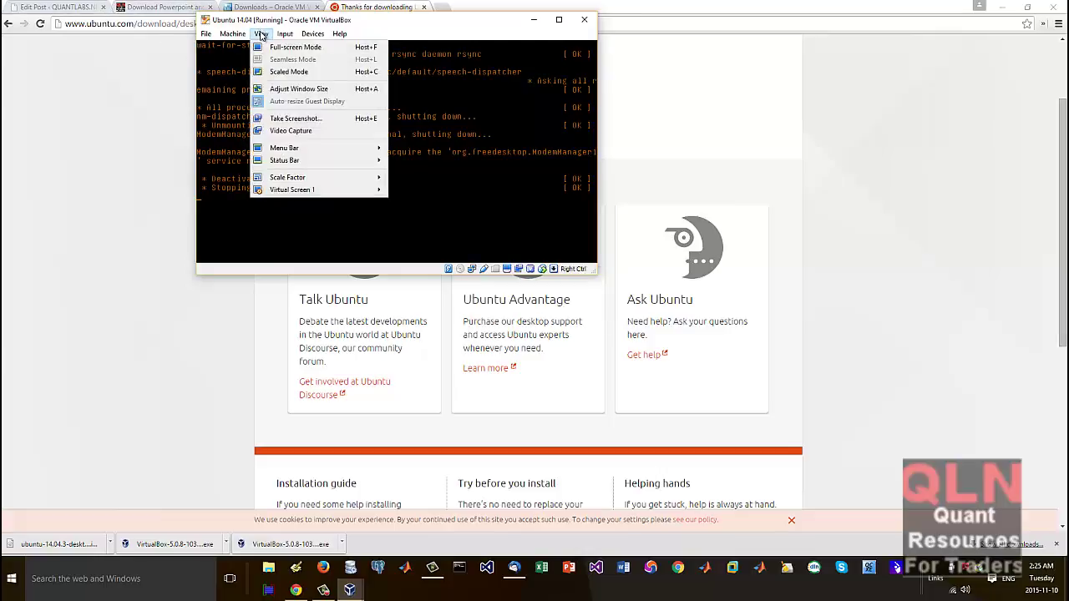
mouse_move(244, 36)
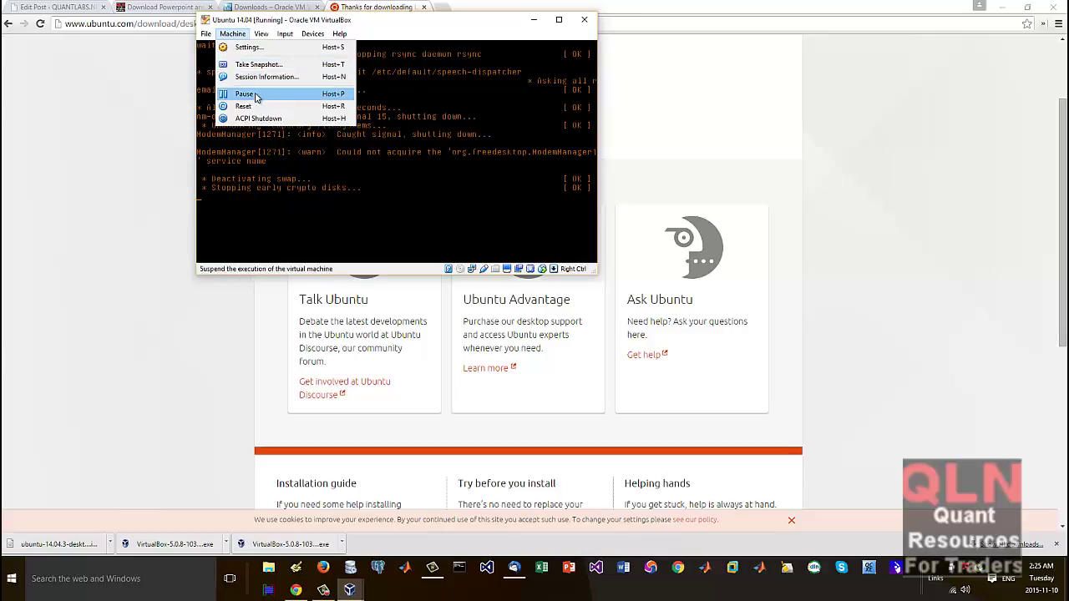
click(258, 117)
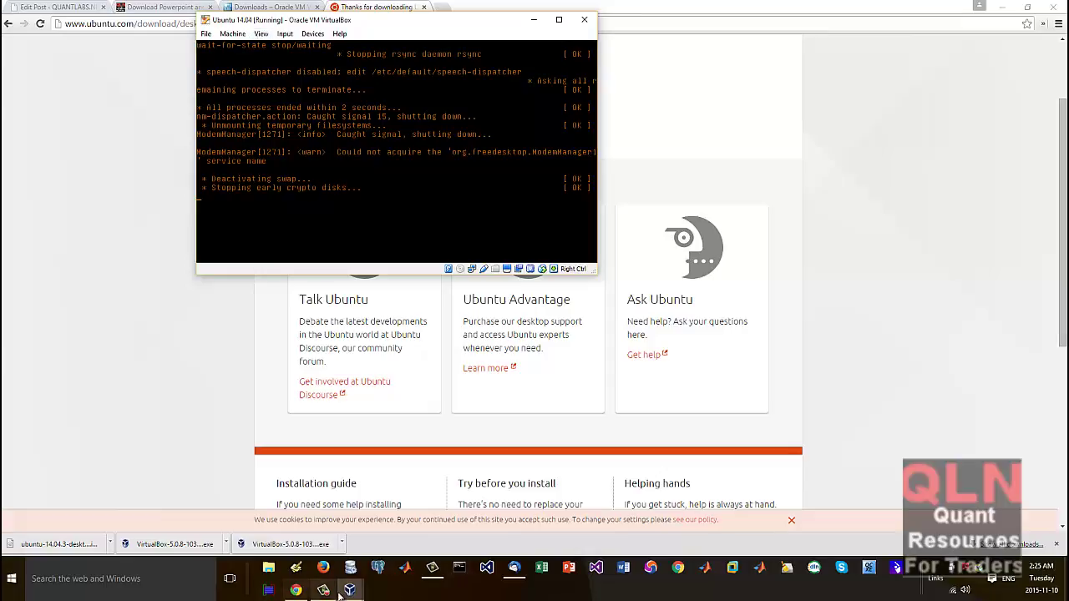
Step: Power off Ubuntu 14.04 from its right-click menu in VirtualBox Manager and confirm
mouse_move(350, 591)
click(322, 527)
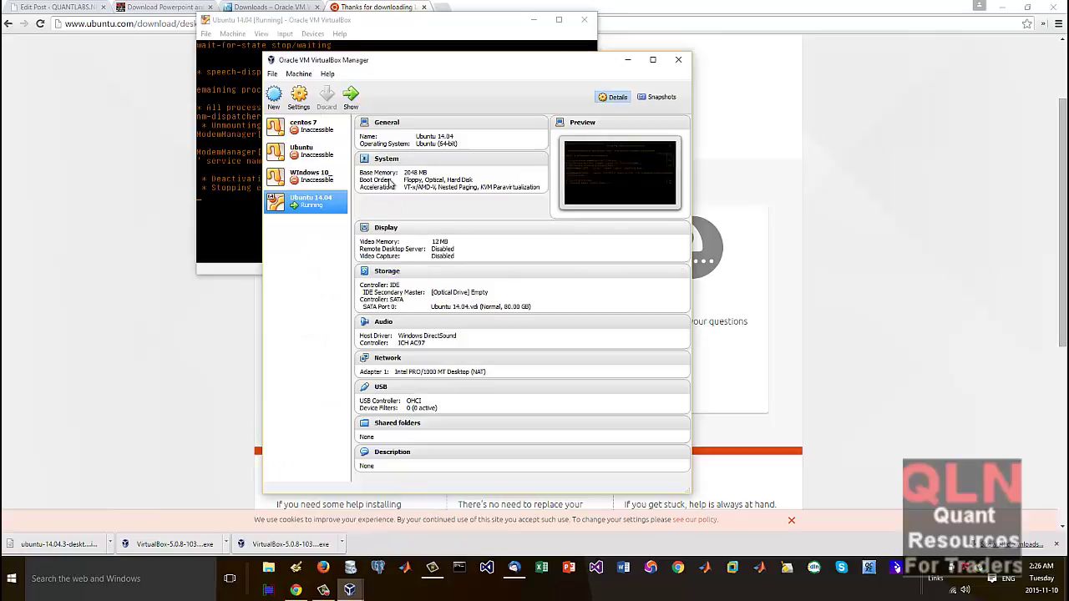
right_click(317, 207)
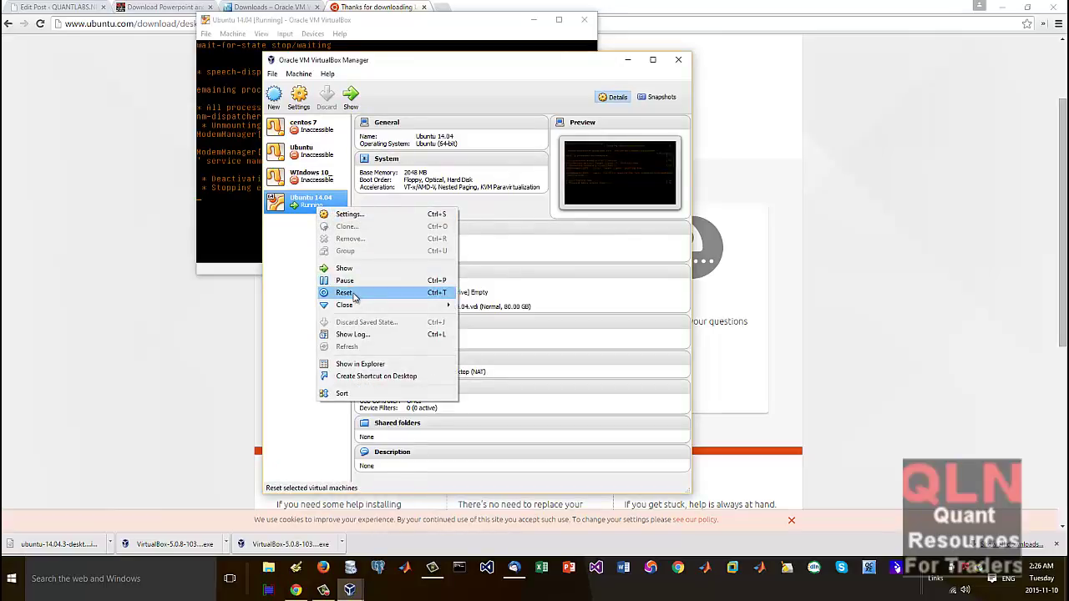
mouse_move(357, 306)
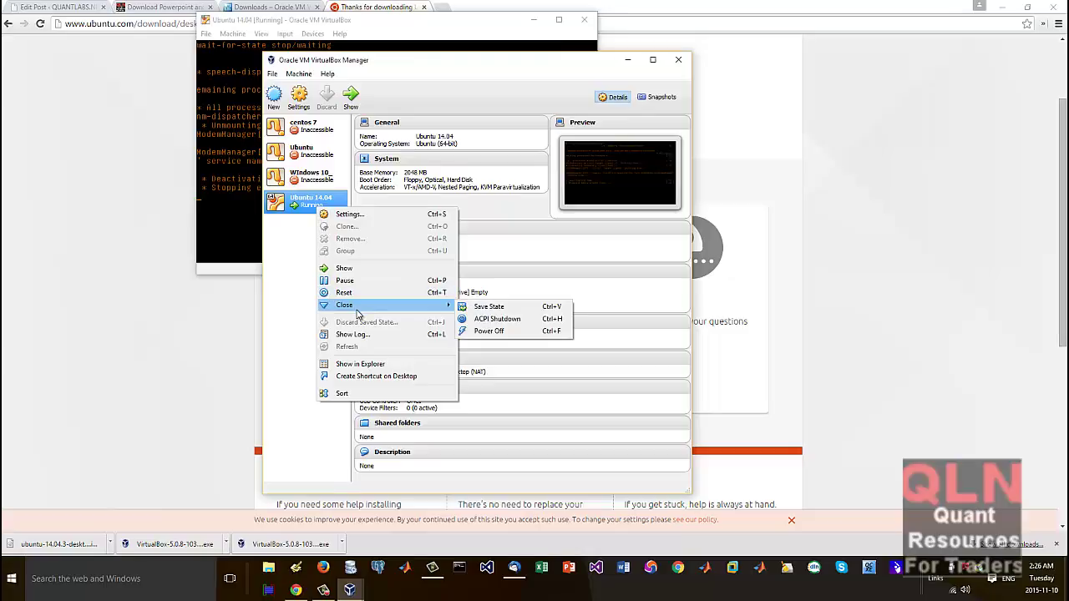
click(478, 332)
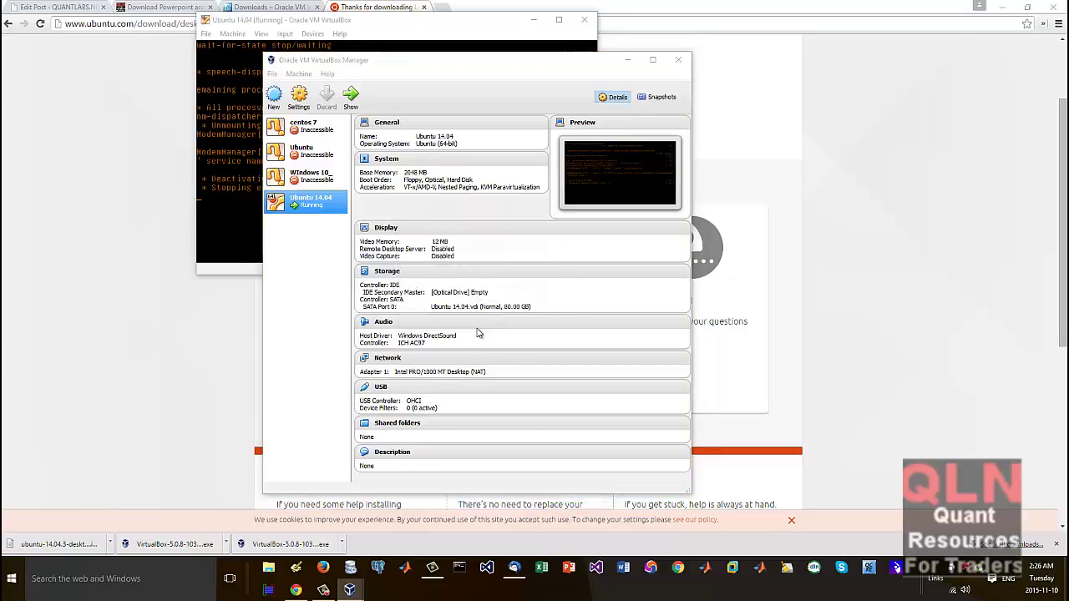
click(452, 313)
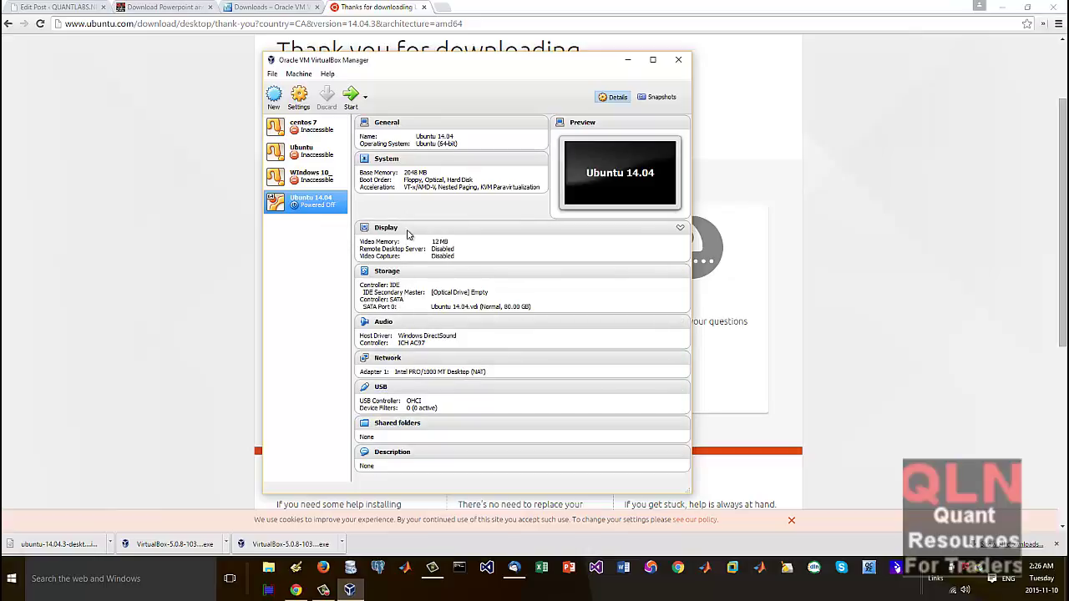
Step: Review Ubuntu 14.04's settings from System through User Interface, save with OK, and start the VM
click(298, 99)
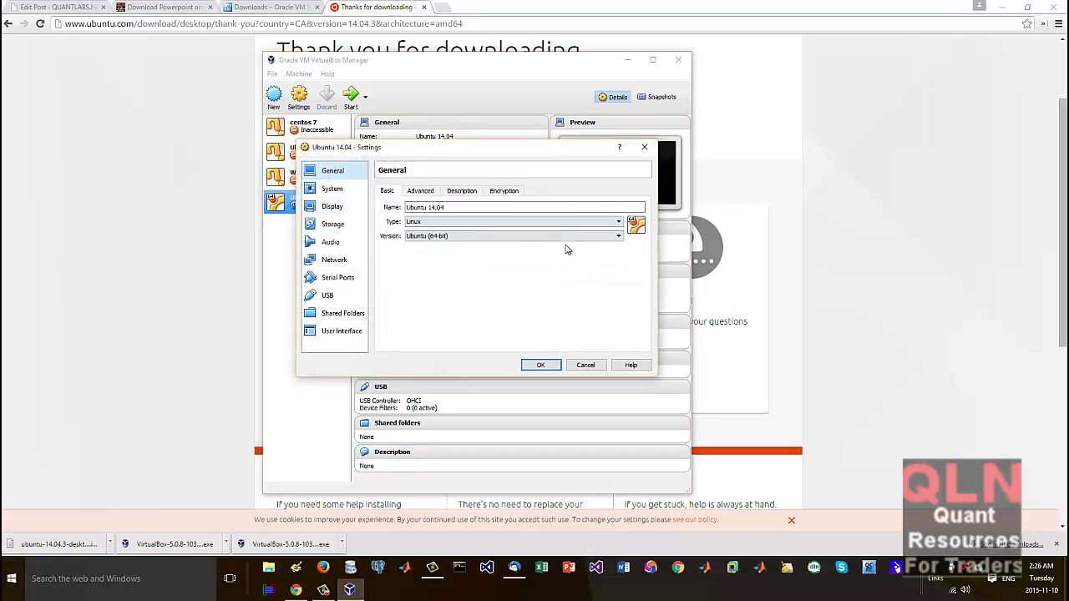
click(339, 191)
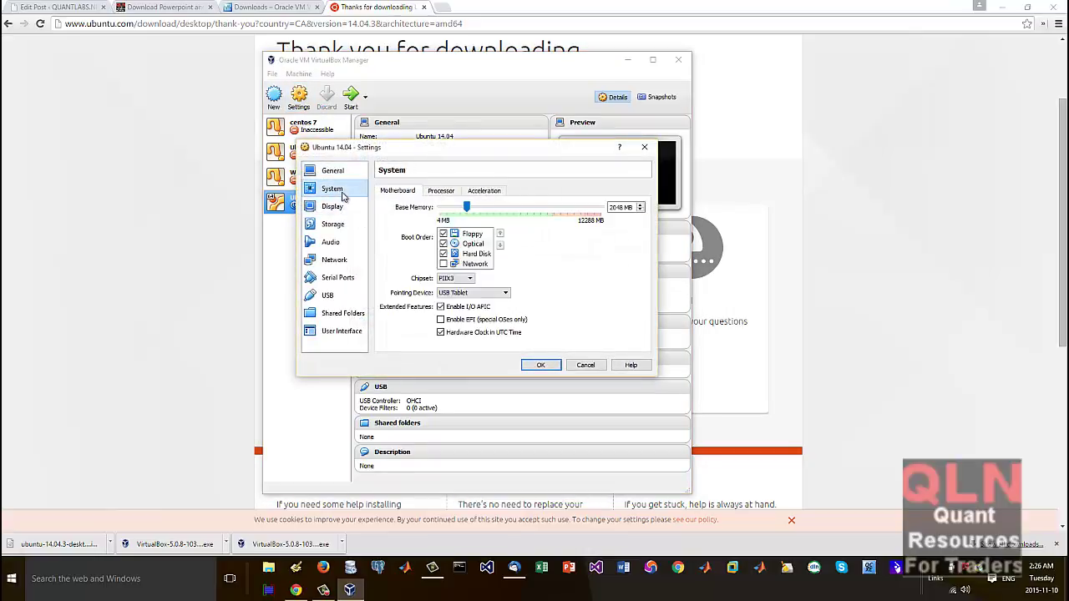
click(338, 207)
click(348, 228)
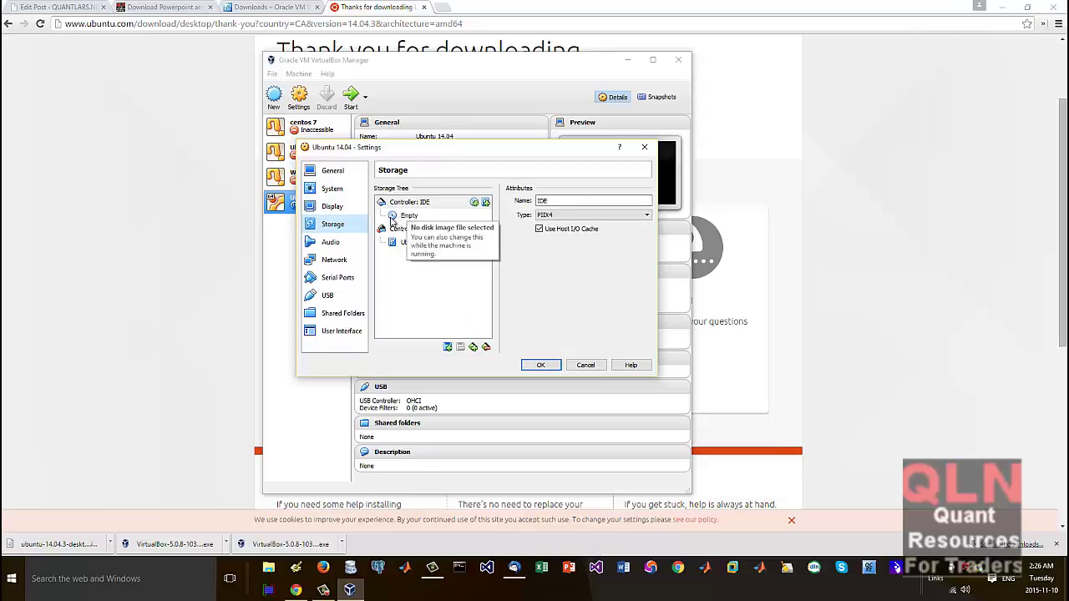
click(330, 239)
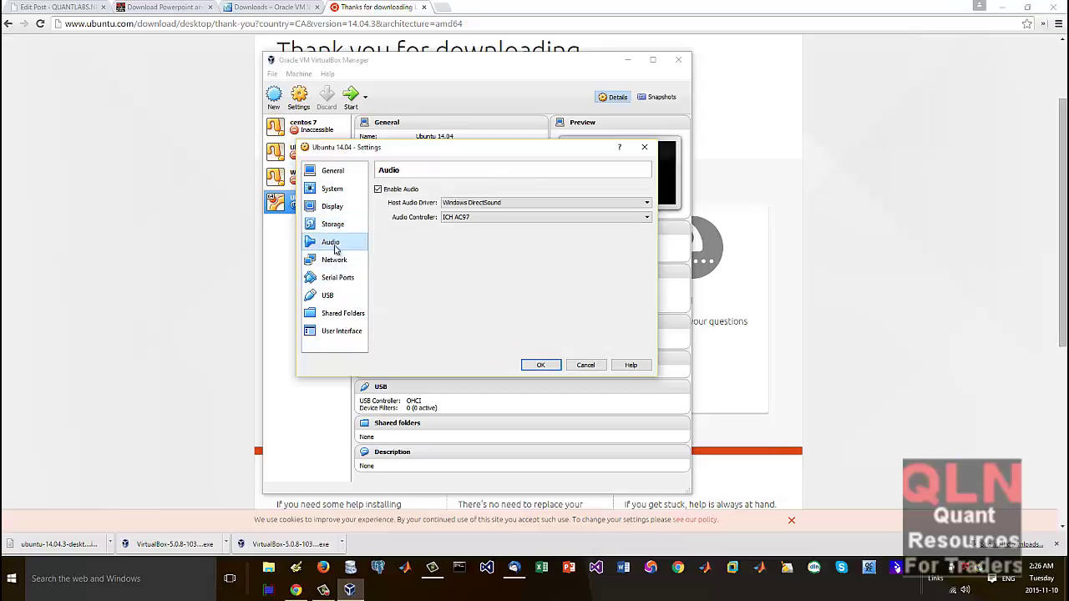
click(338, 260)
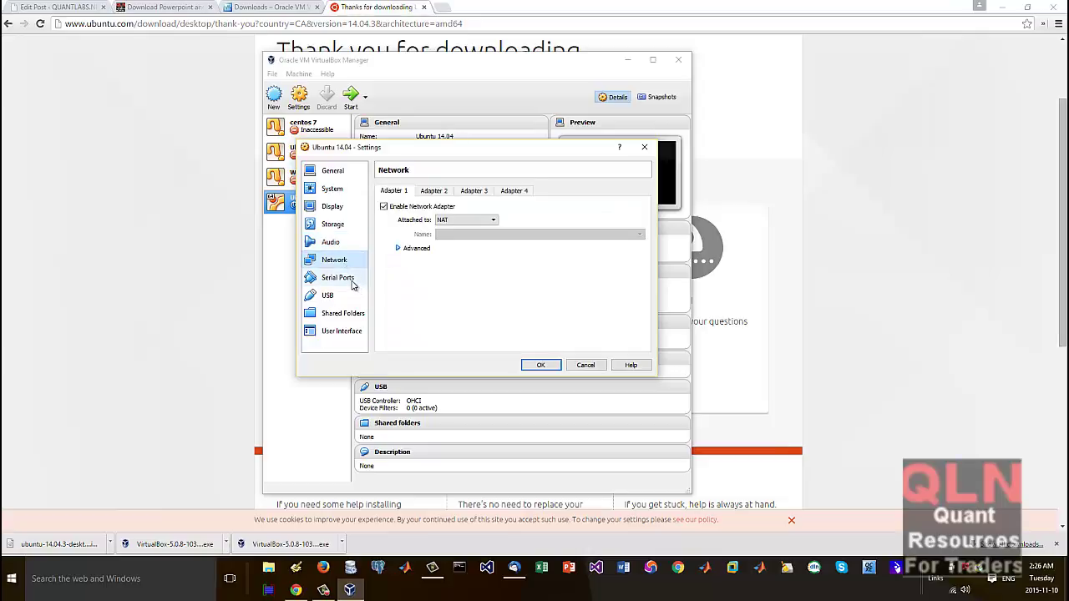
click(349, 279)
click(347, 298)
click(350, 316)
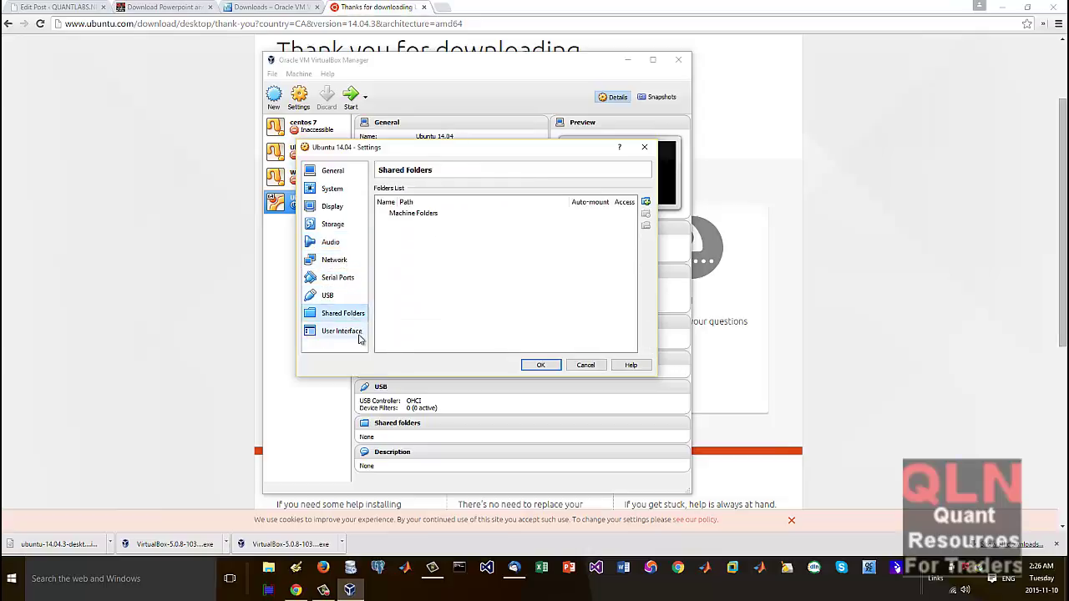
click(355, 333)
click(541, 366)
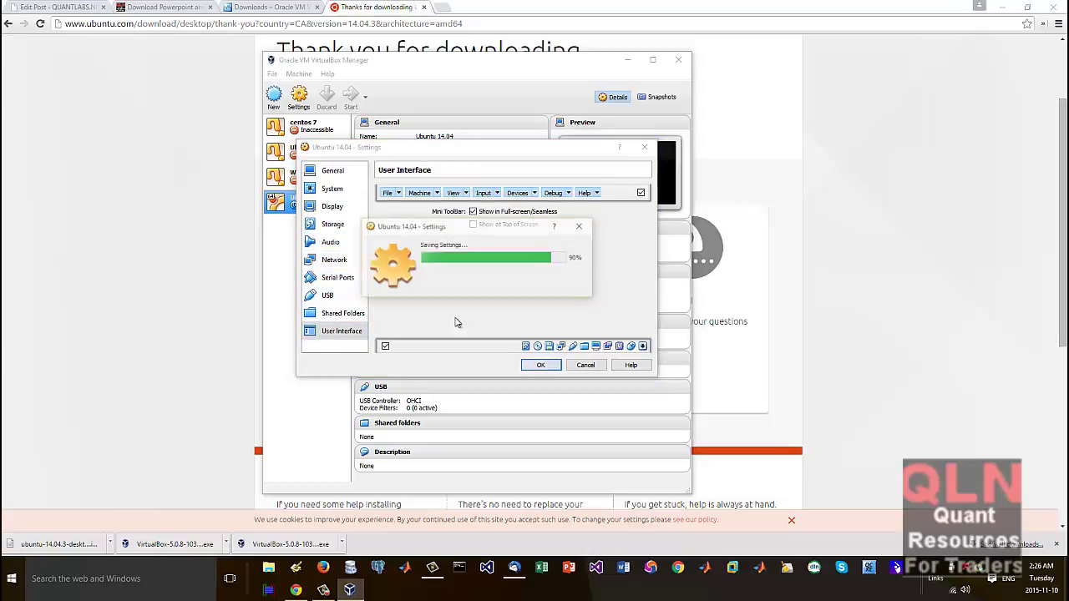
click(351, 97)
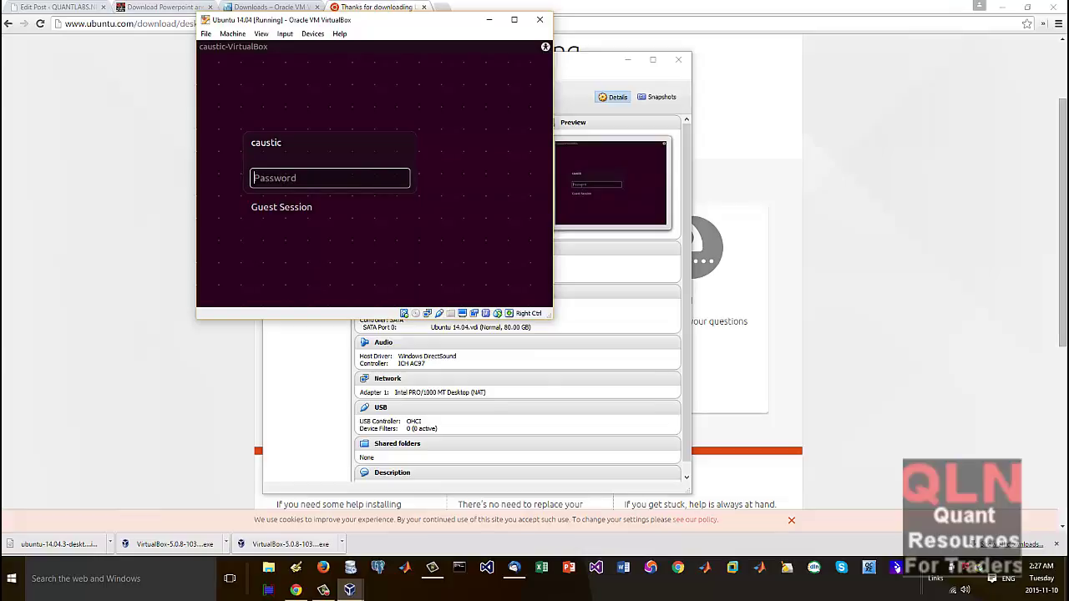
Step: Log in to the Ubuntu guest with the account password, then return to the Chrome download page
text(*******)
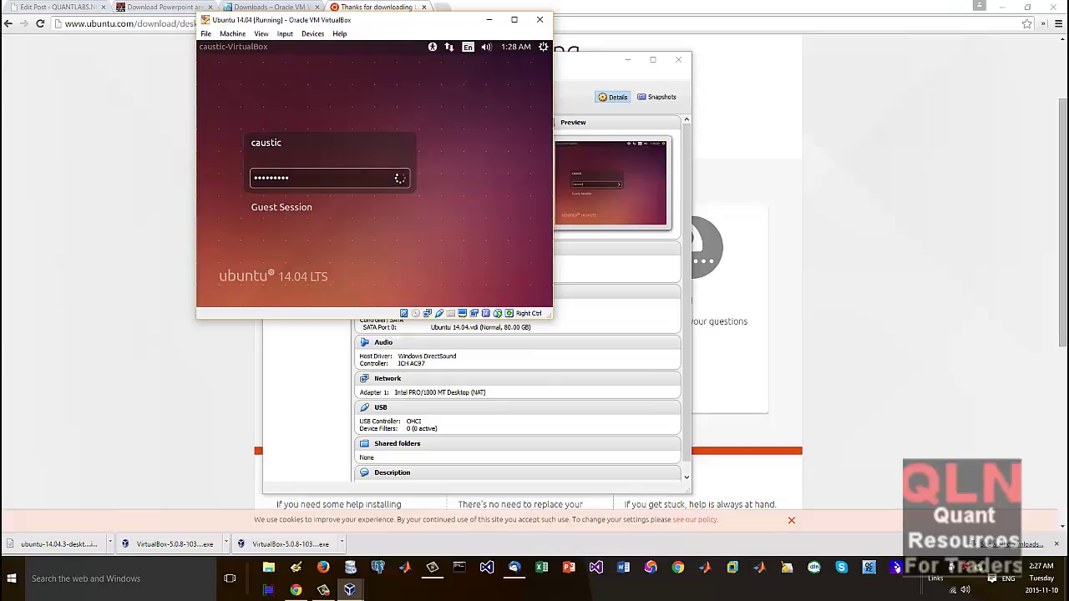
key(Return)
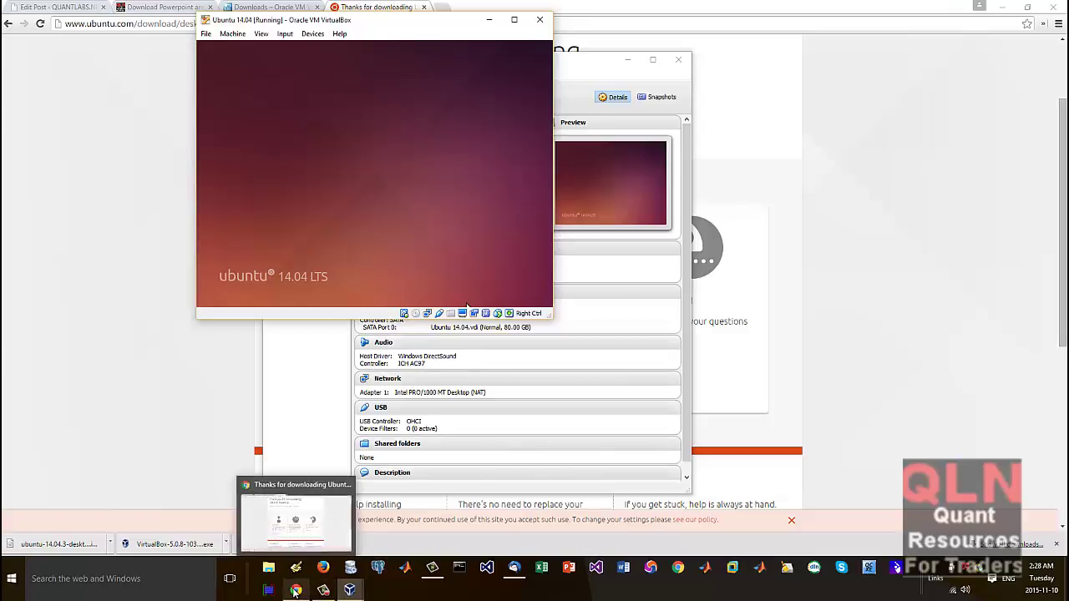
click(294, 592)
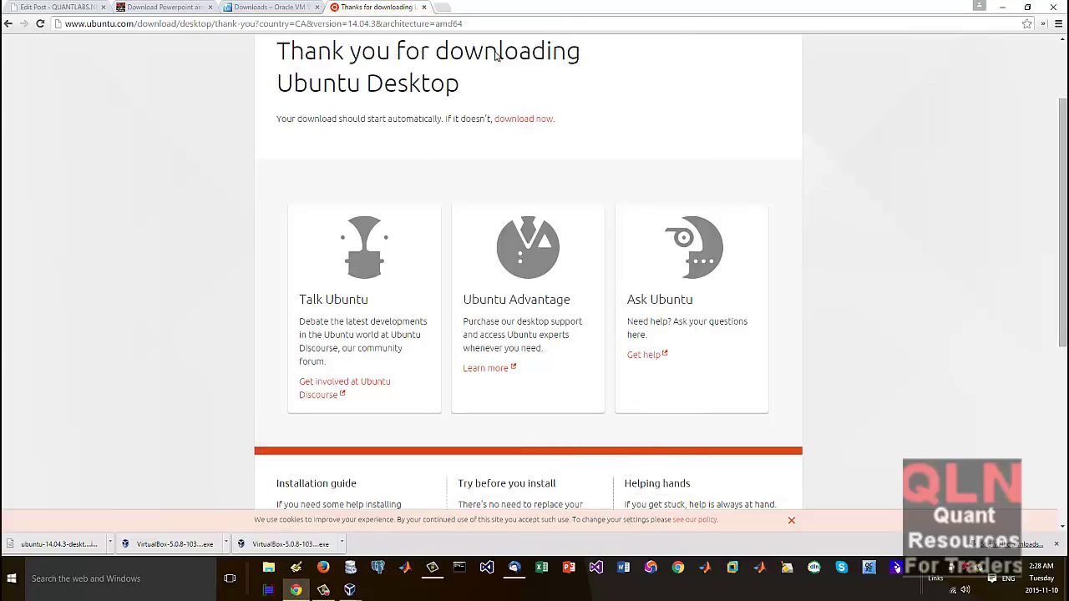
Step: Search Google for "set root password" in a new tab
click(448, 10)
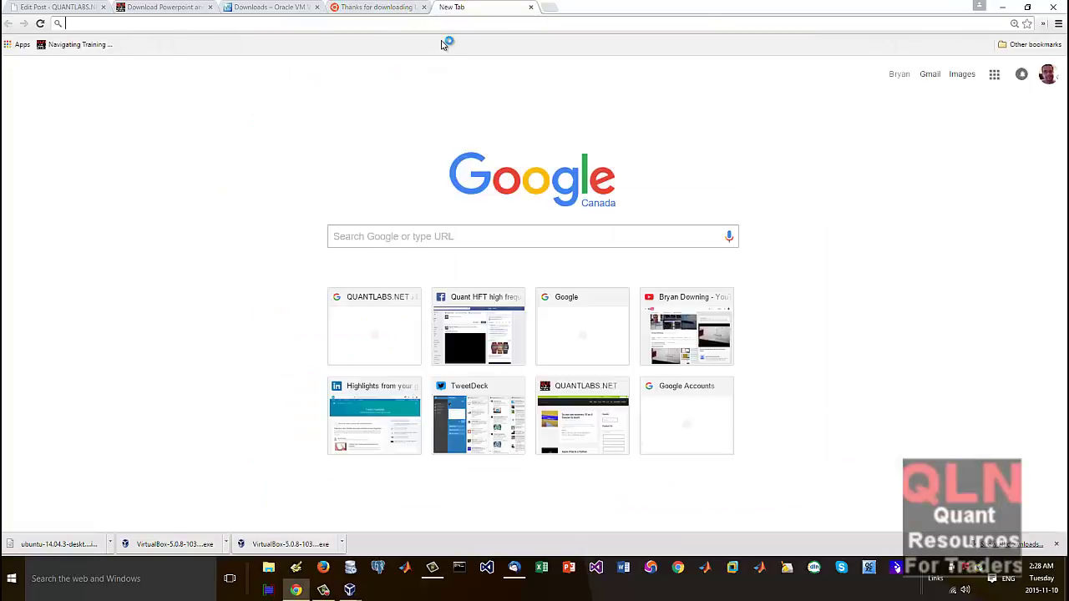
text(s)
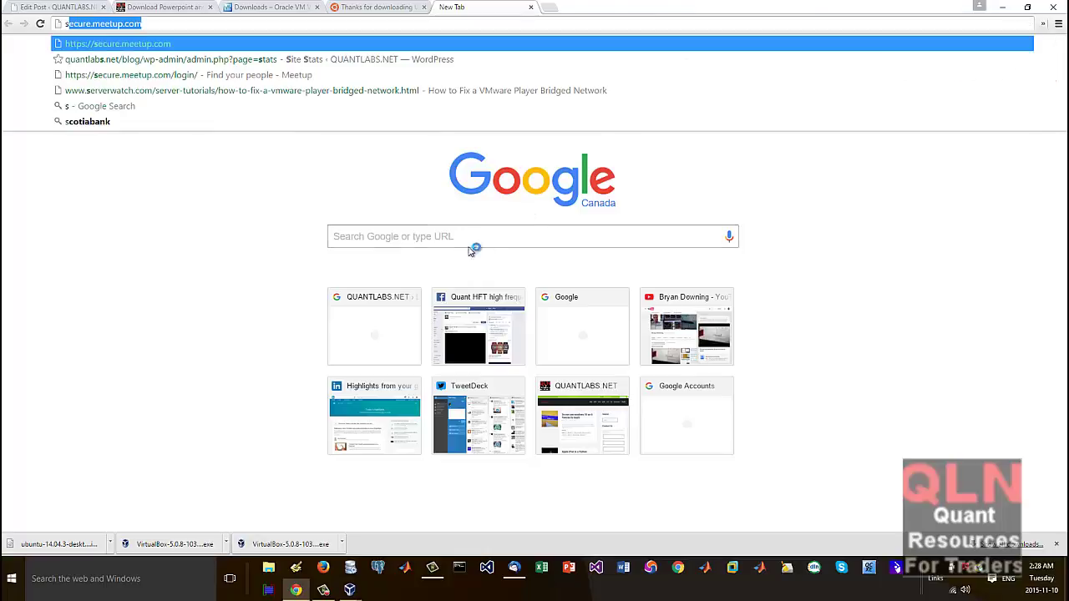
click(372, 234)
text(set)
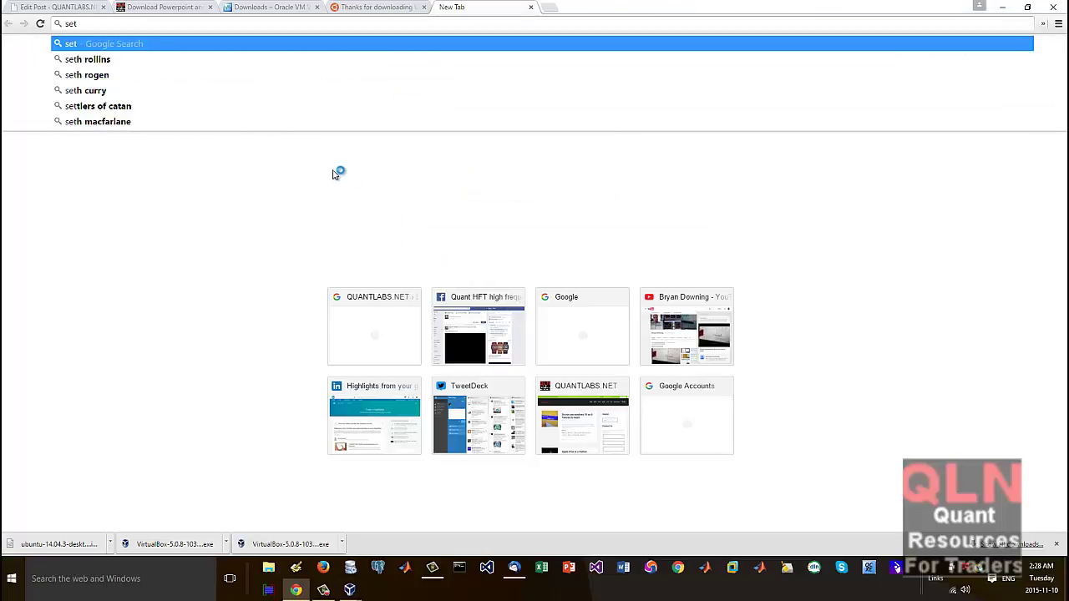
text( root passw)
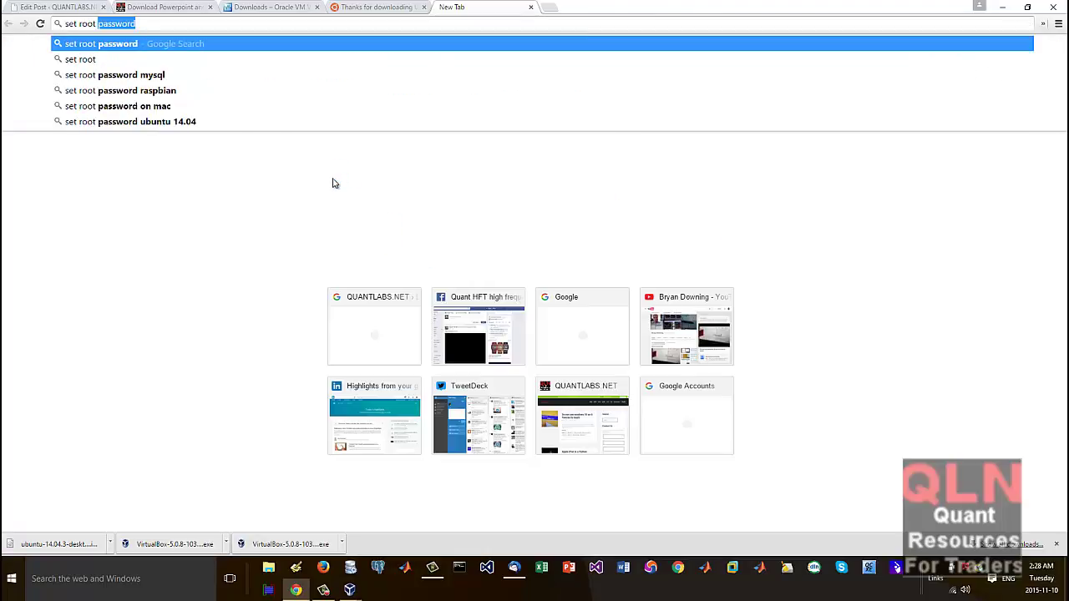
text(ord)
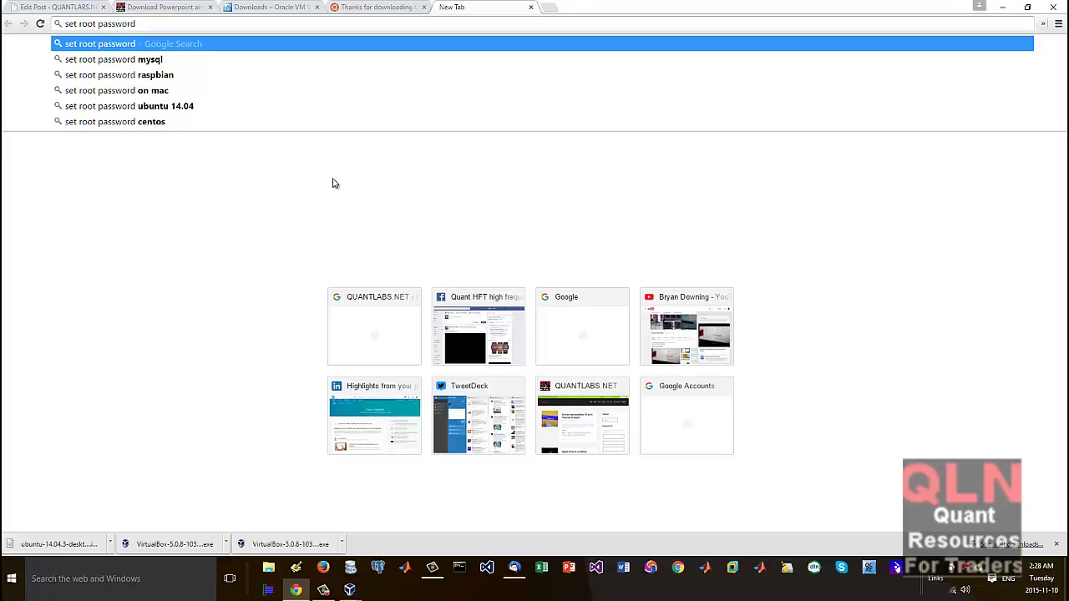
key(Return)
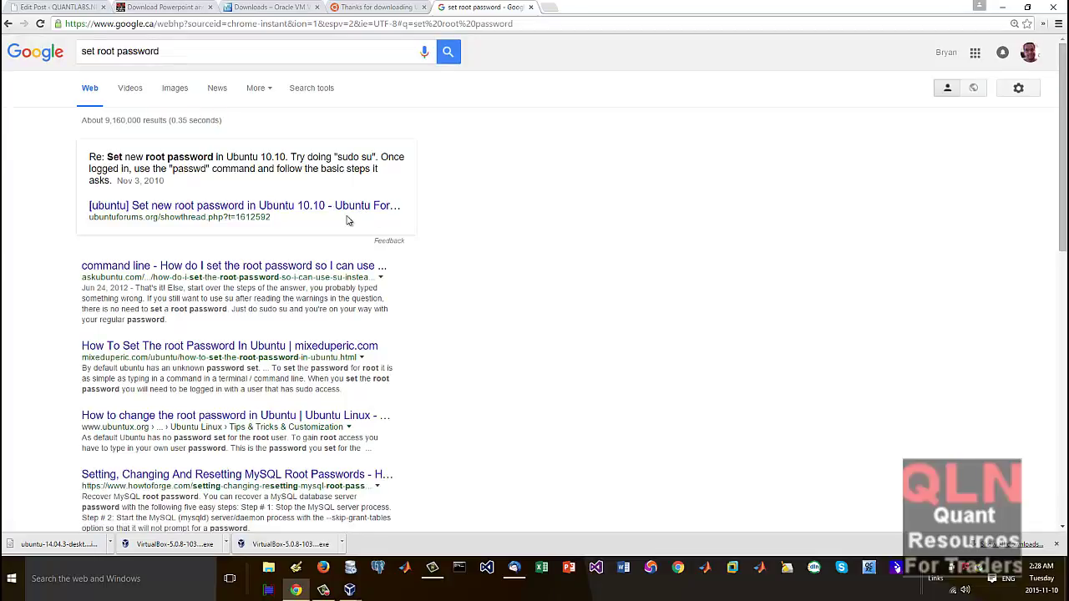
Step: Open the Ask Ubuntu root-password result in a new tab and read it
right_click(358, 265)
click(371, 272)
click(600, 8)
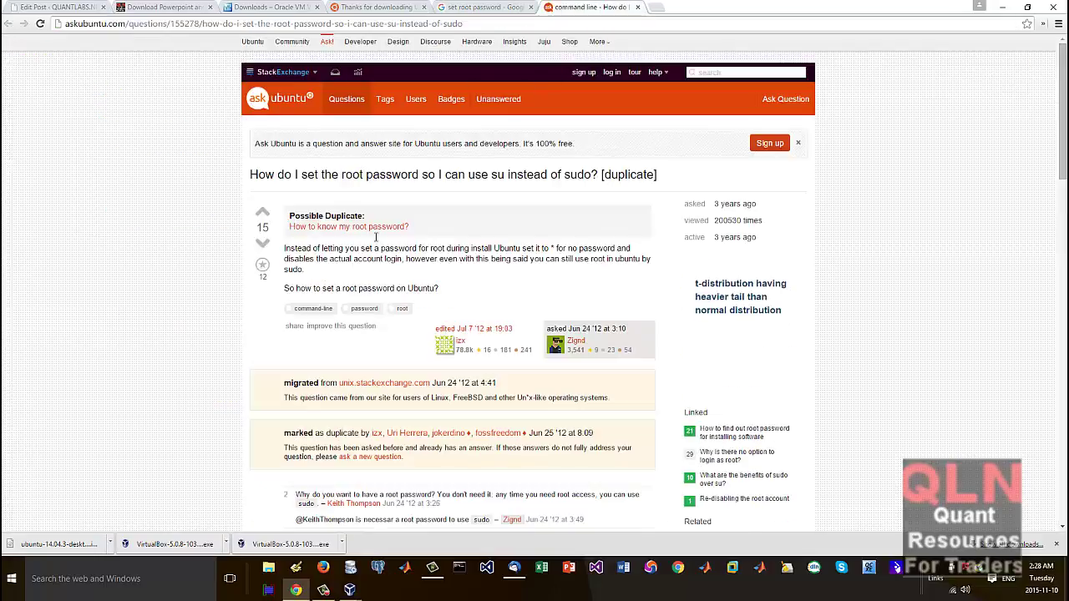
scroll(350, 330, down, 2)
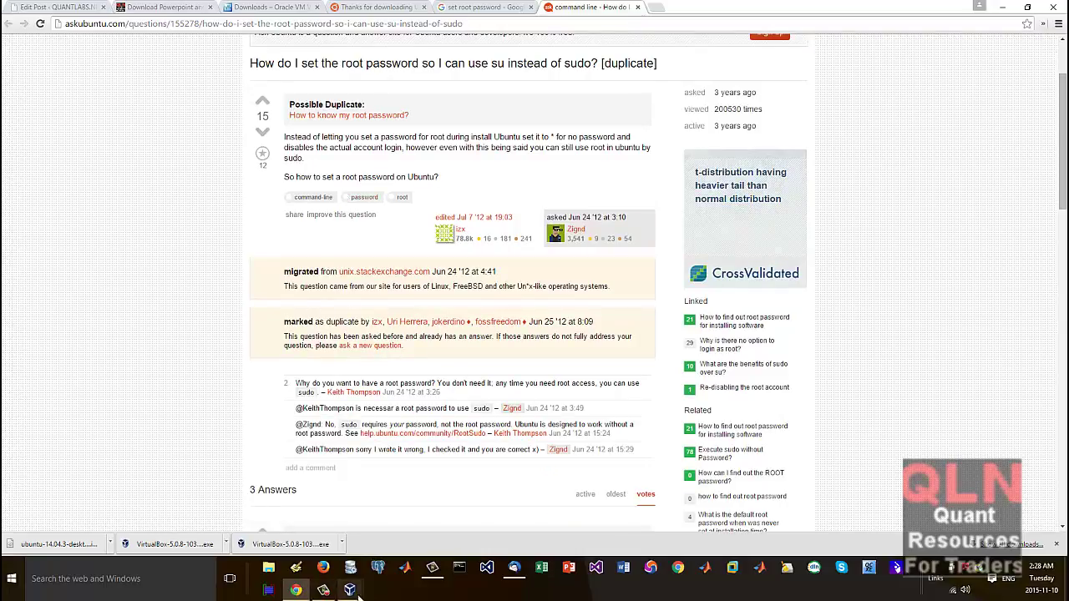
Step: Bring the Ubuntu VM window forward, open the Dash, and enlarge the VM window
mouse_move(350, 590)
click(380, 540)
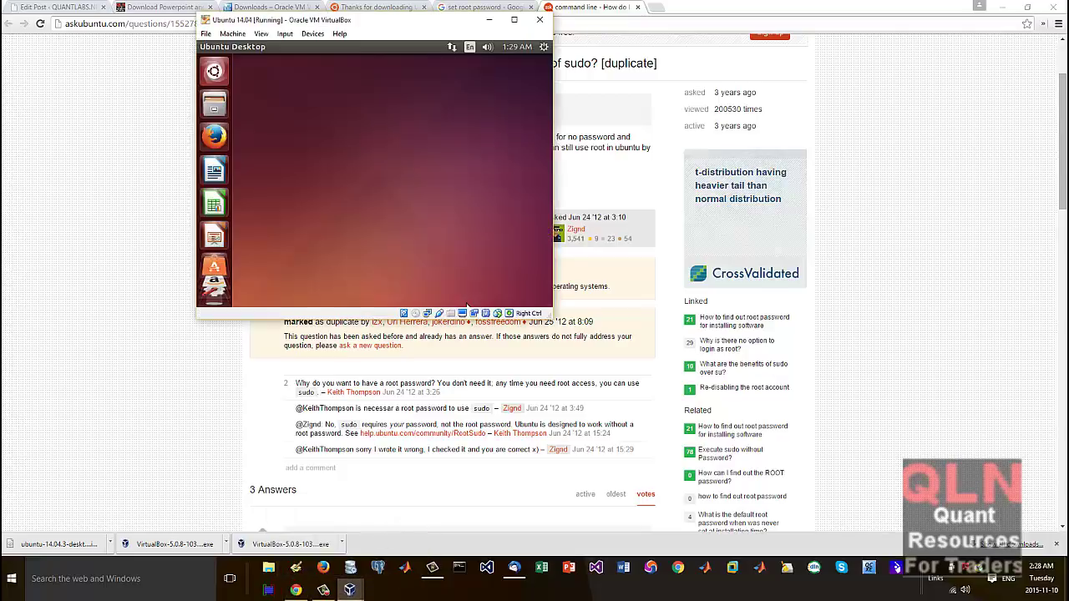
click(214, 72)
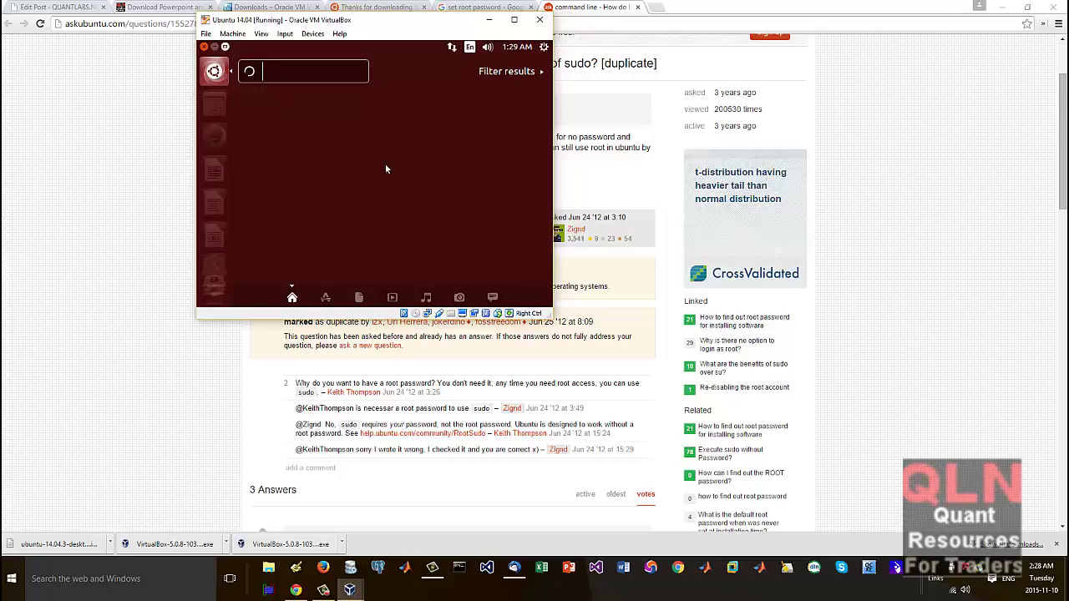
drag(566, 333, 597, 360)
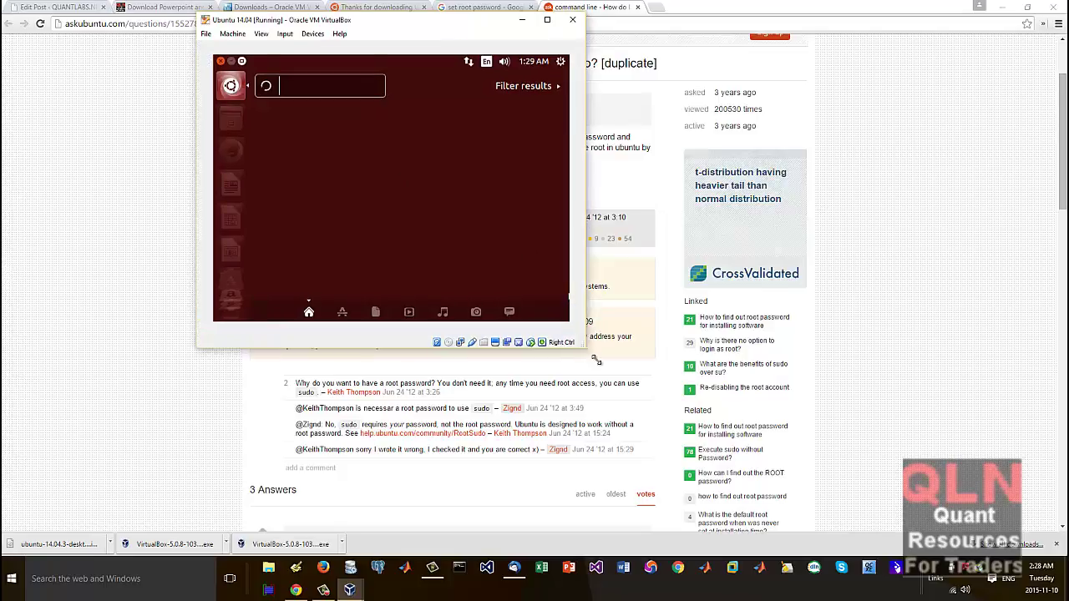
Step: Search 'term' to launch Terminal in the guest, then return to the Ask Ubuntu page
text(term)
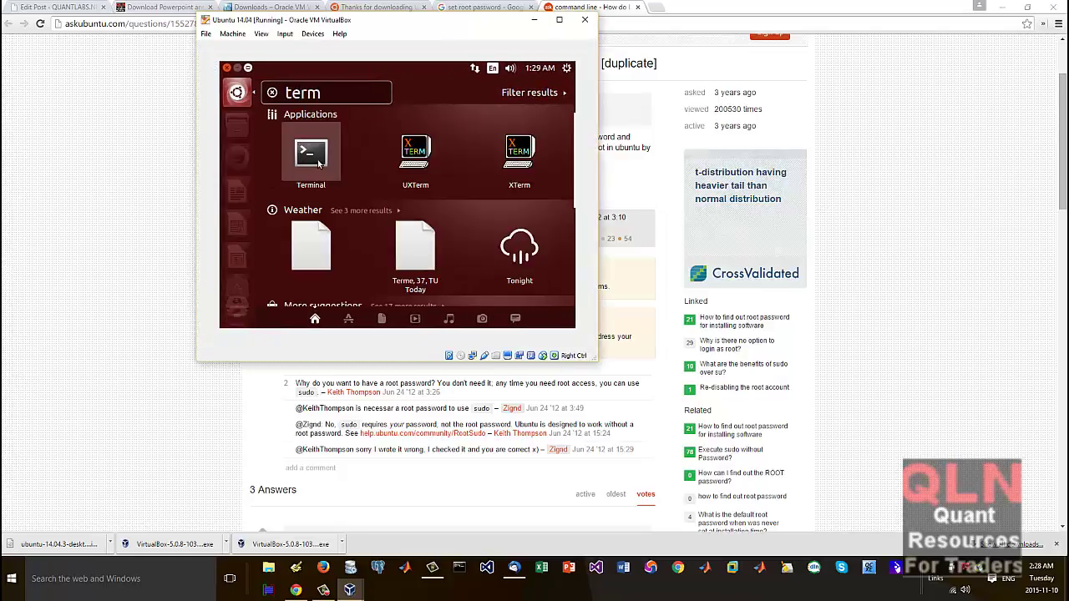
click(312, 160)
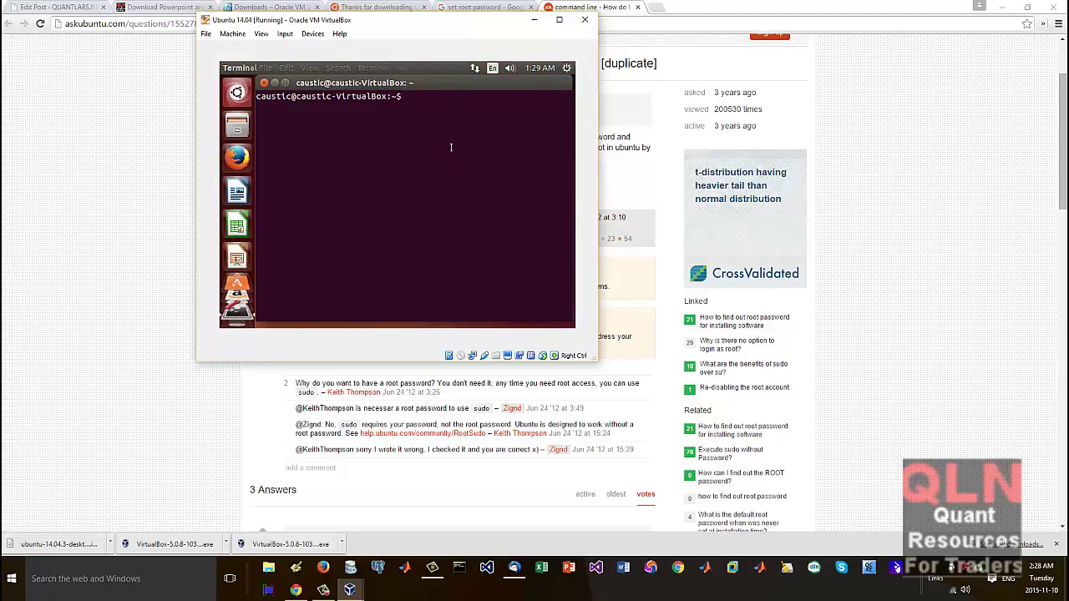
click(269, 390)
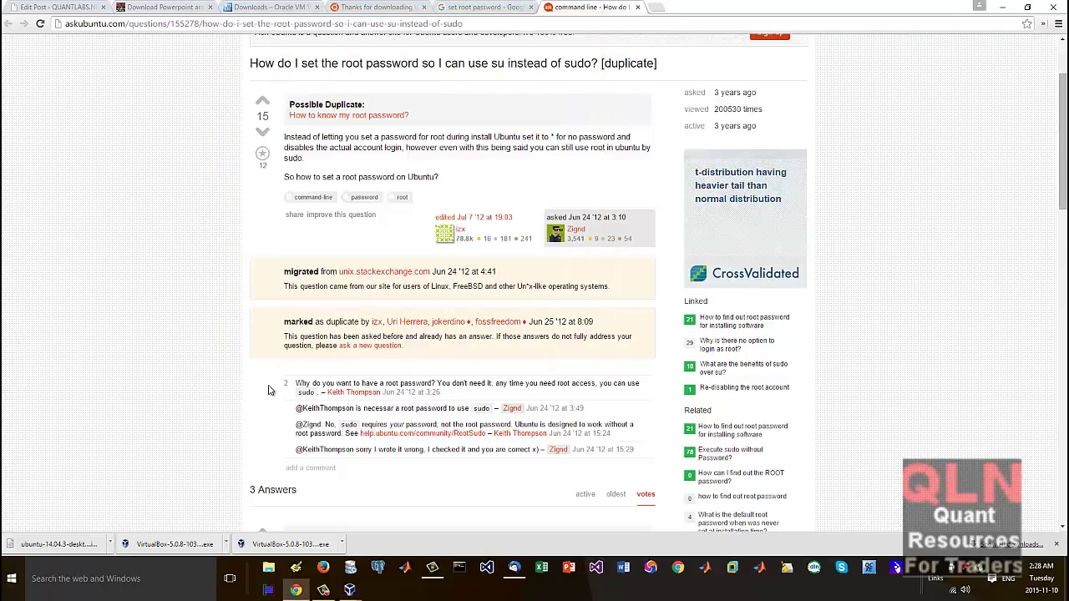
Step: Scroll to the accepted answer and copy its 'sudo passwd' command to the clipboard
scroll(430, 367, down, 2)
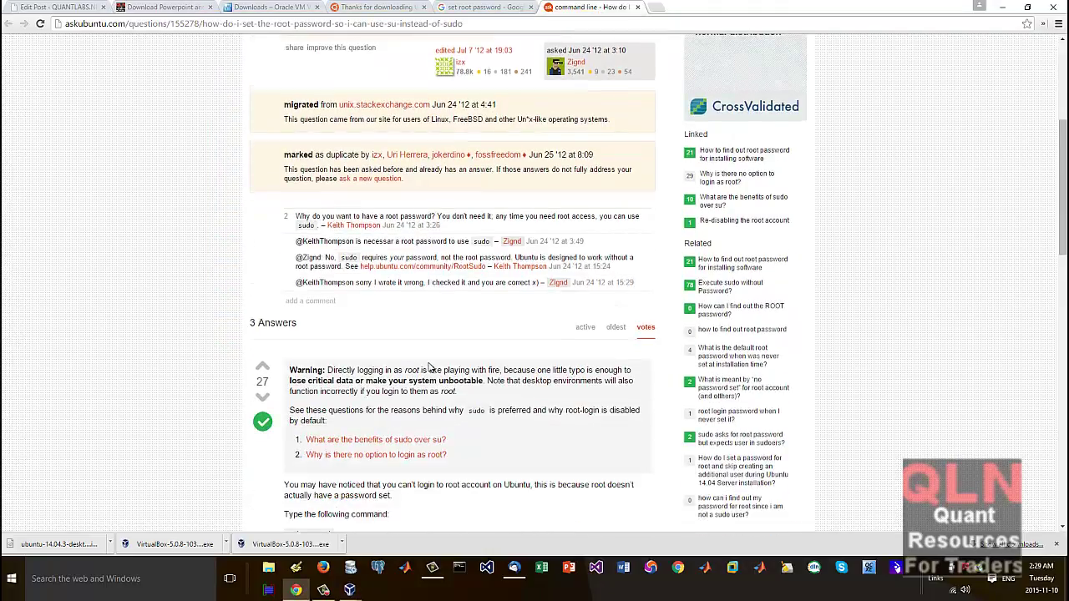
scroll(430, 367, down, 1)
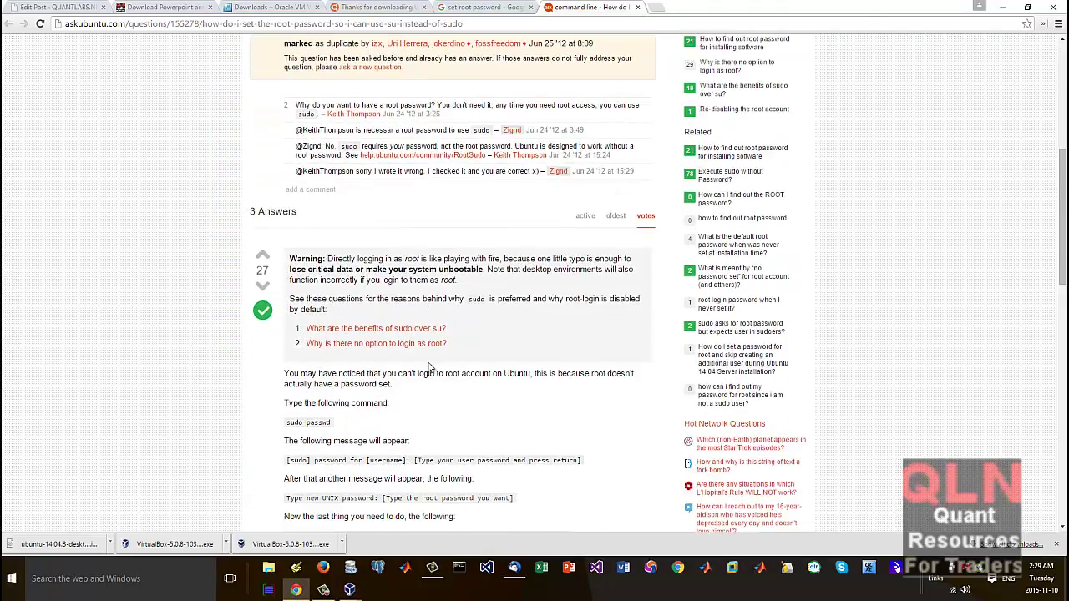
drag(334, 425, 287, 420)
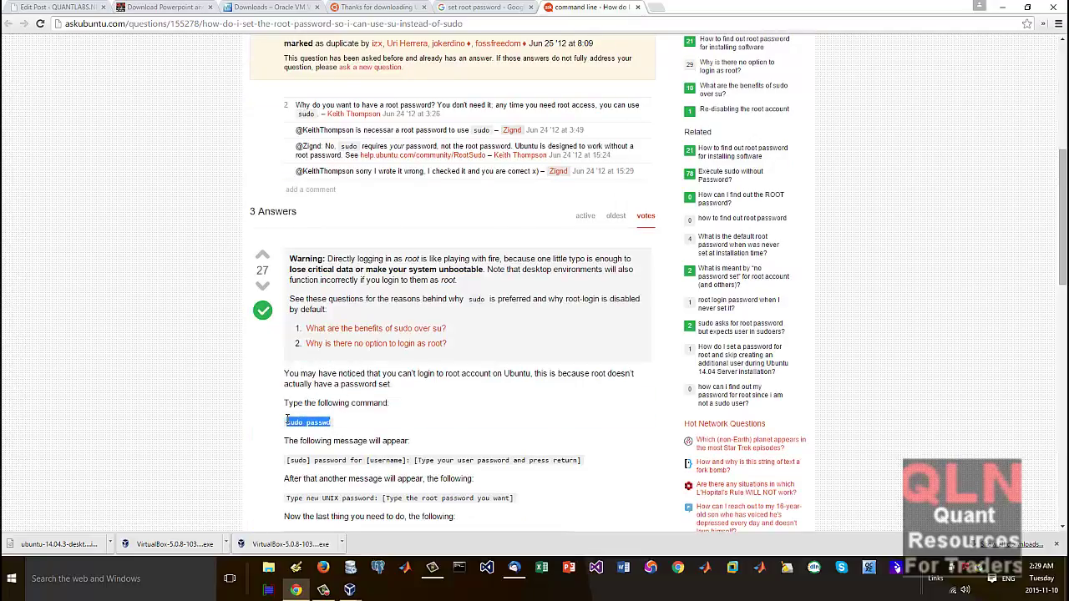
right_click(291, 417)
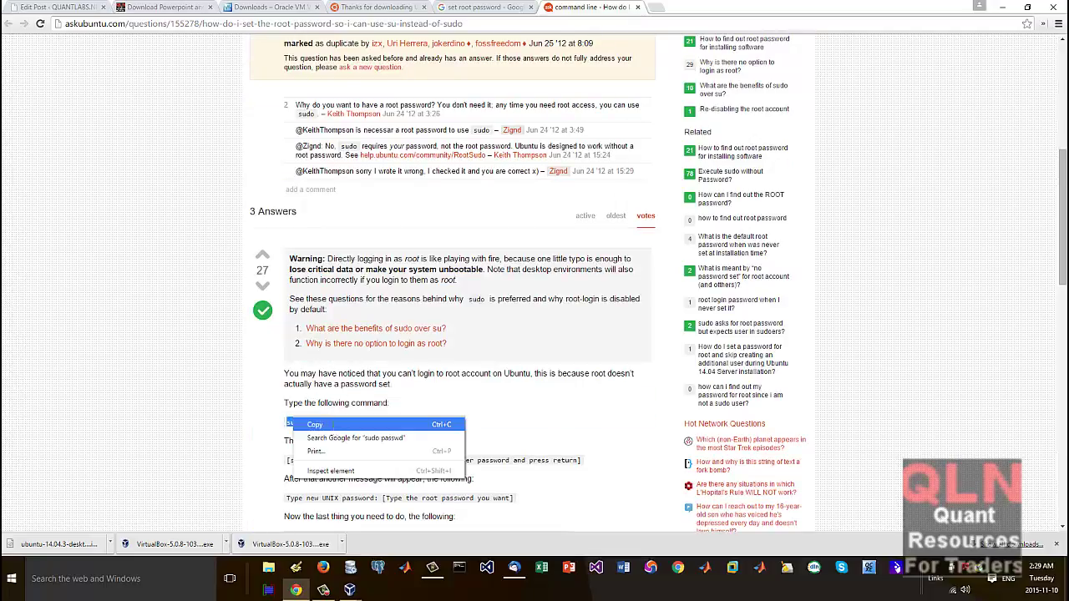
click(336, 432)
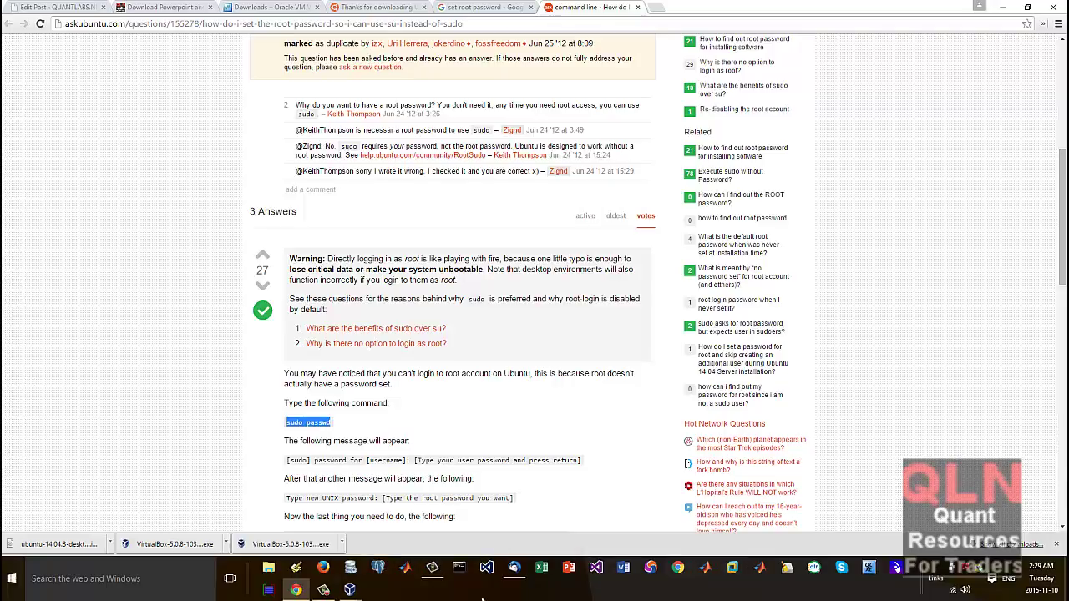
click(350, 590)
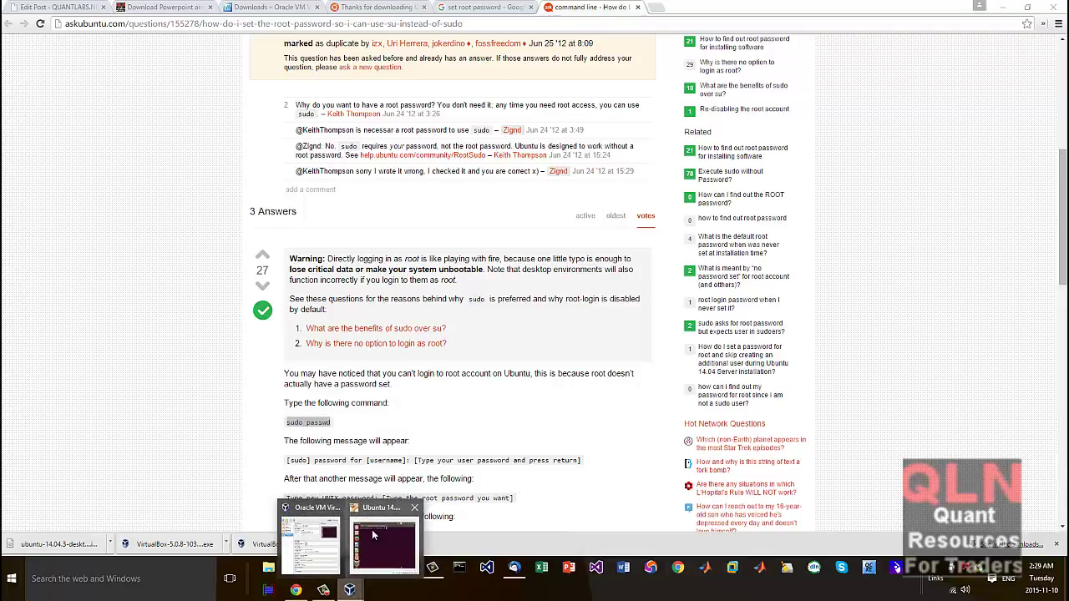
Step: Bring the Ubuntu VM terminal forward and check its right-click menu, closing it unused
click(380, 534)
right_click(414, 141)
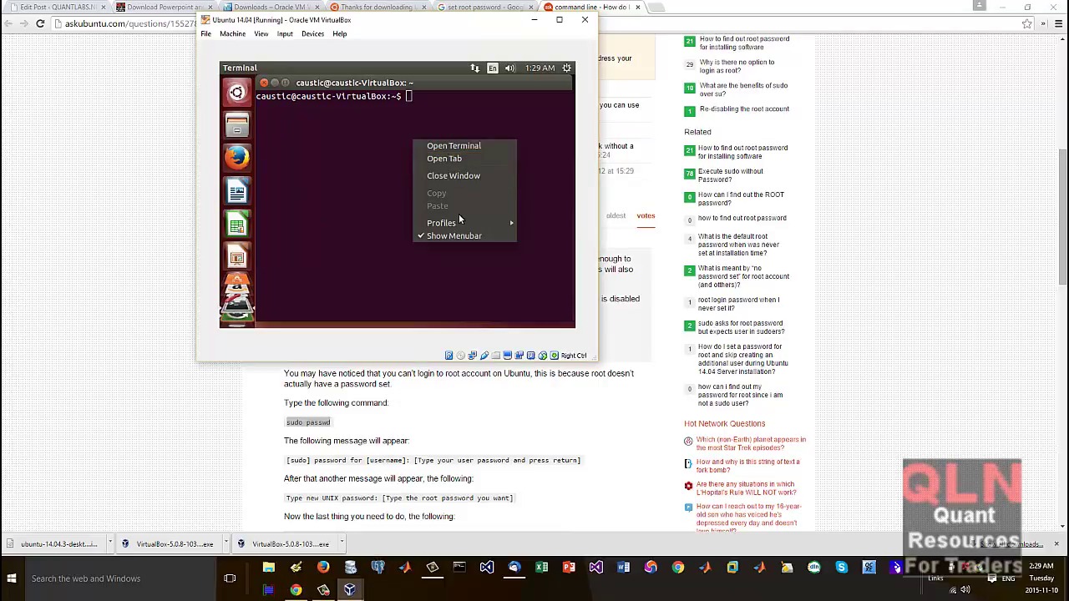
click(390, 156)
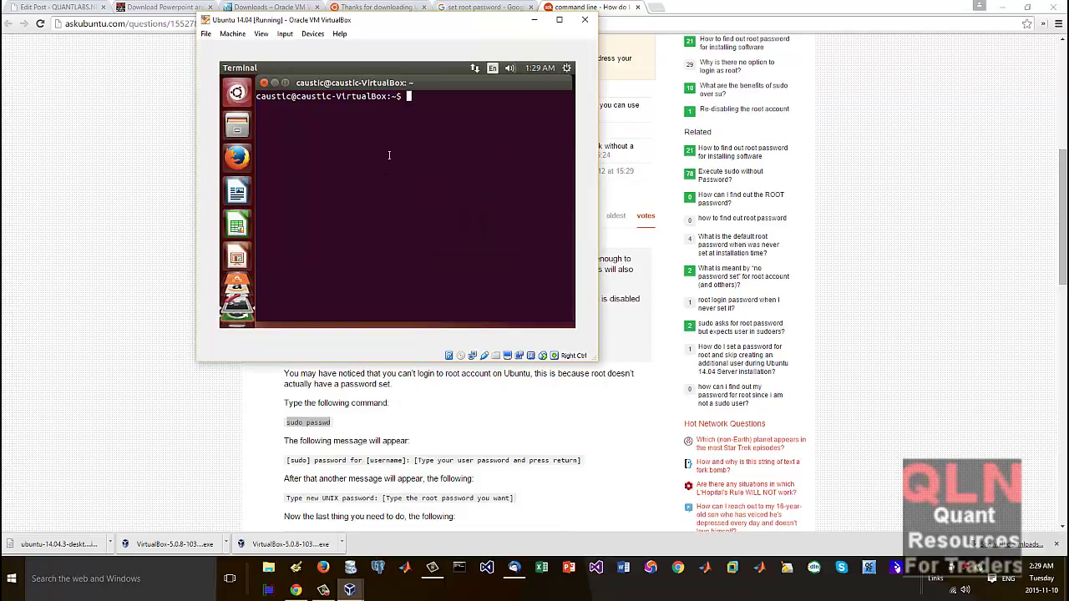
right_click(440, 111)
click(371, 175)
Step: Run 'sudo passwd', enter the user password, and set and confirm the new root password
text(sudo)
key(BackSpace)
text(o passwd)
key(Return)
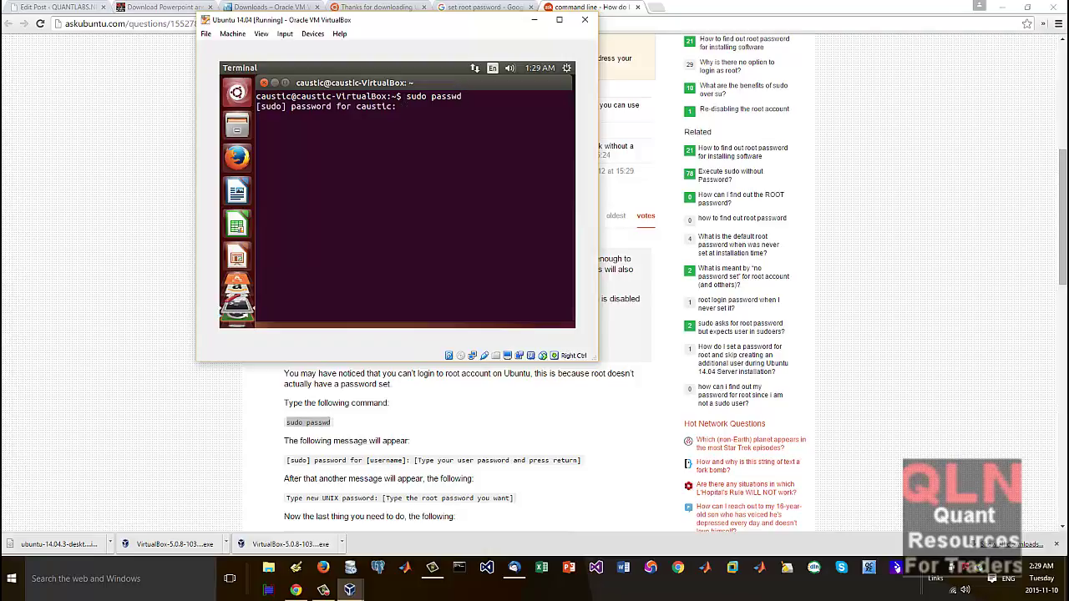
key(Return)
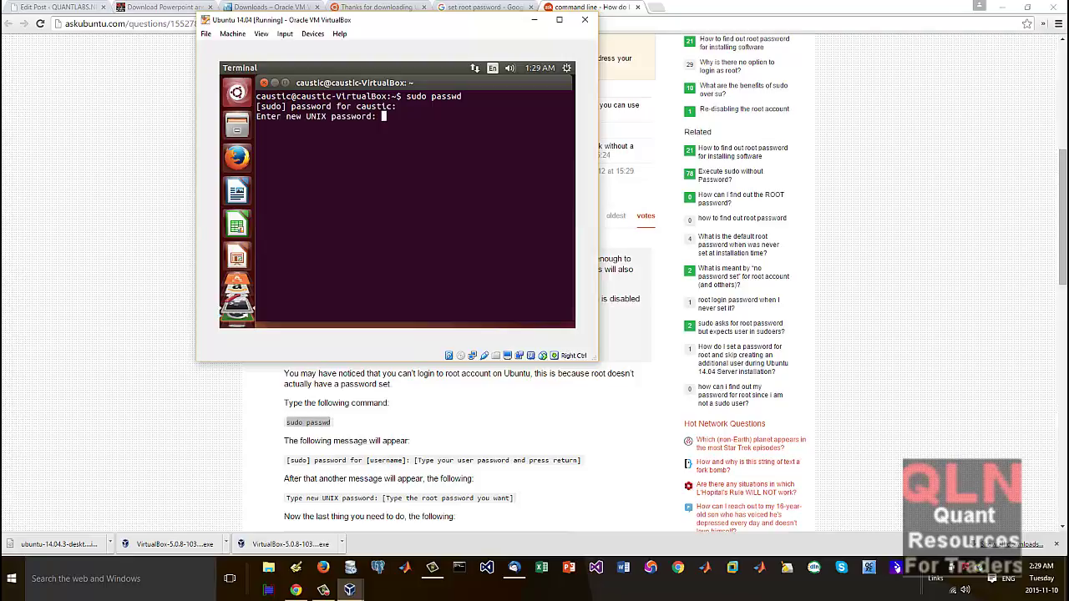
key(Return)
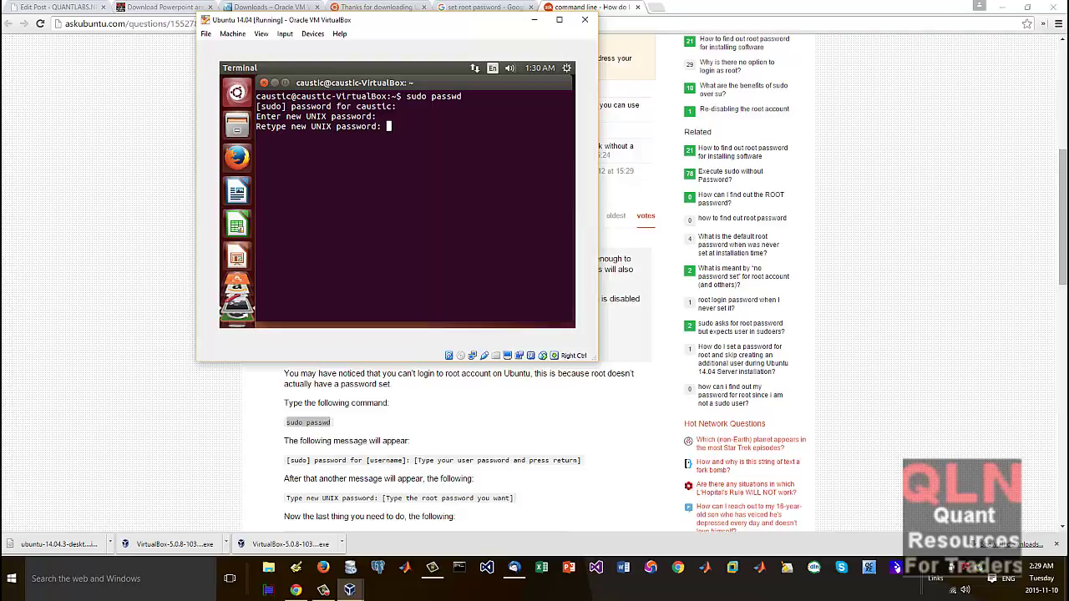
key(Return)
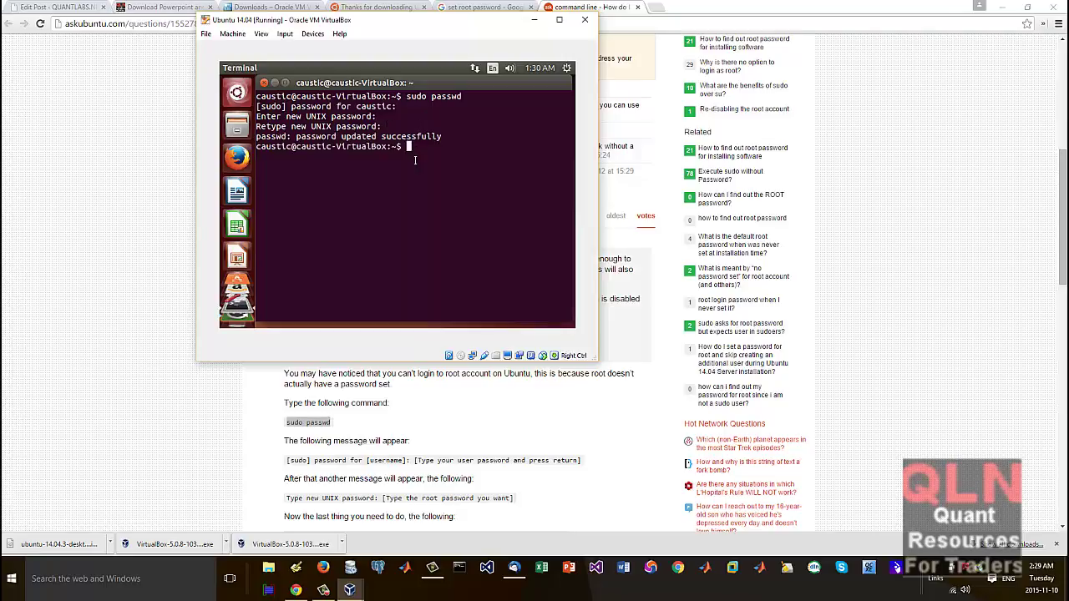
click(102, 253)
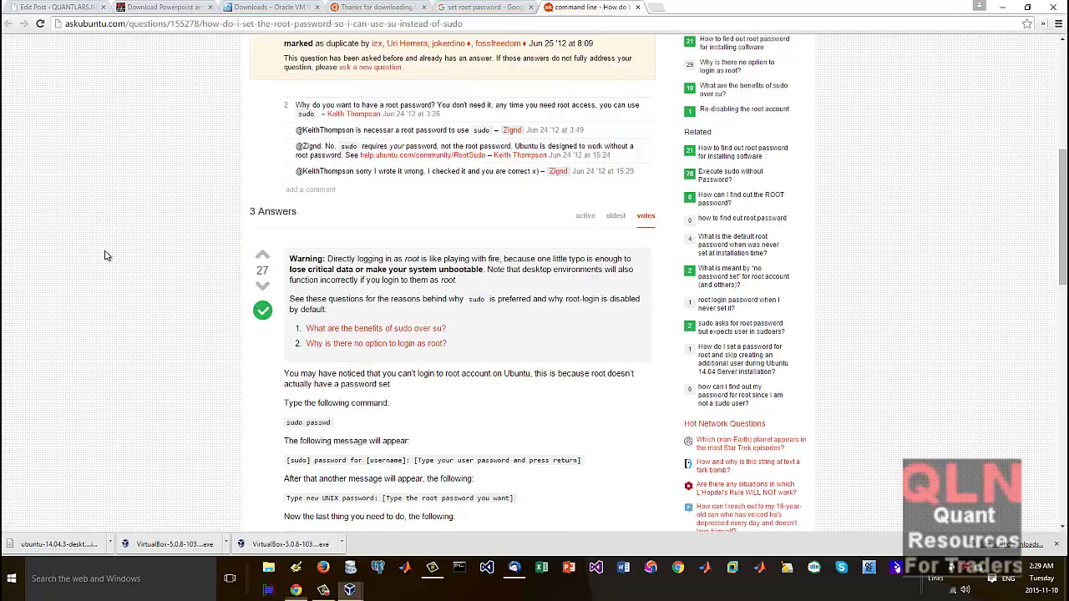
Step: Open the Ask Ubuntu root-password result from the Google results in a new tab
click(493, 8)
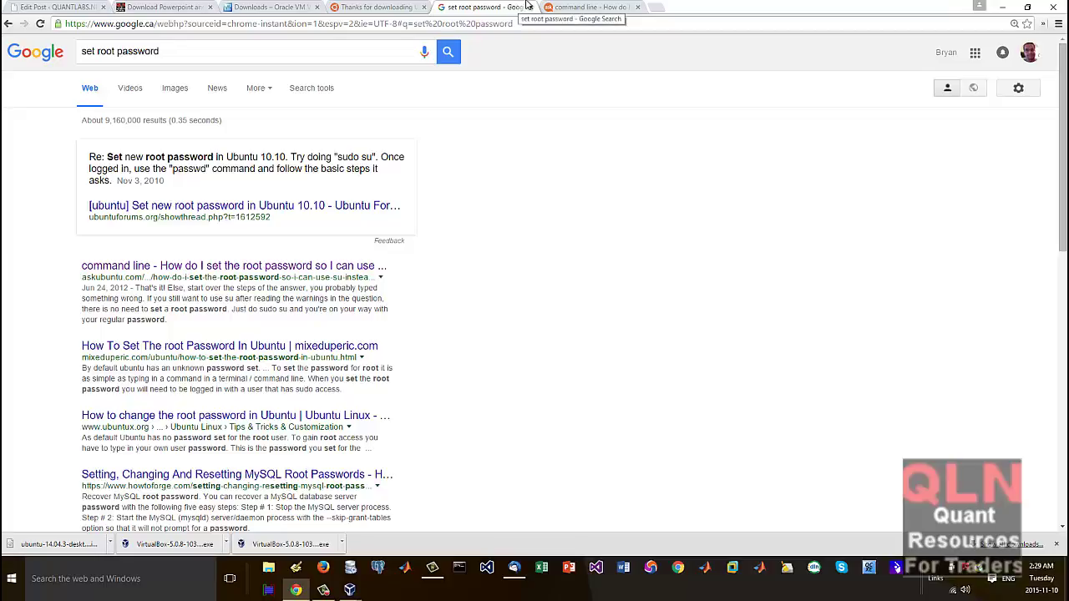
right_click(292, 269)
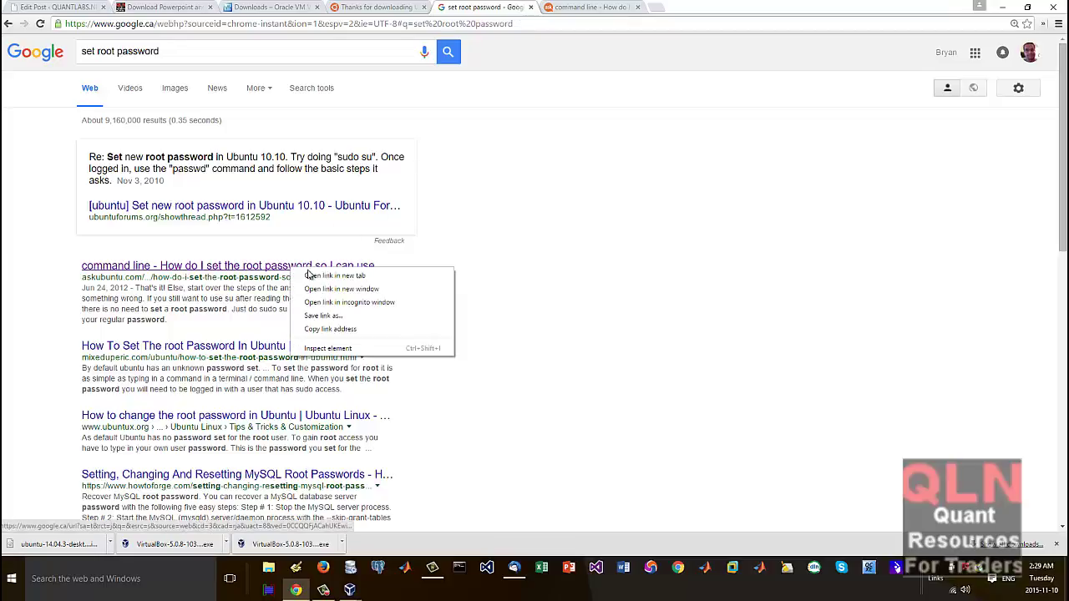
click(311, 276)
click(678, 7)
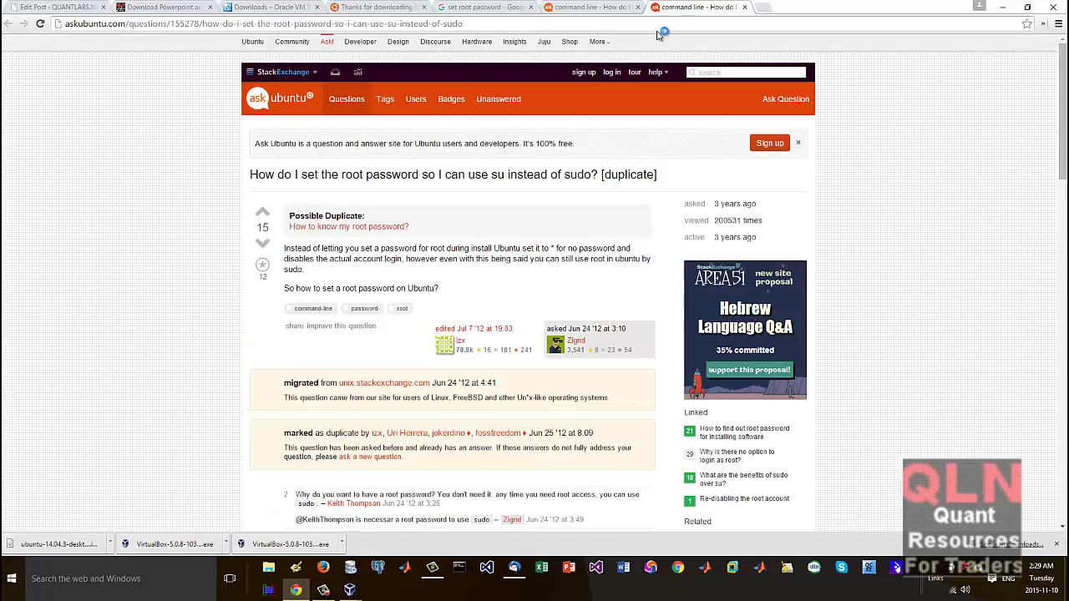
Step: Scroll down through the question's three answers
scroll(547, 267, down, 2)
scroll(531, 278, down, 1)
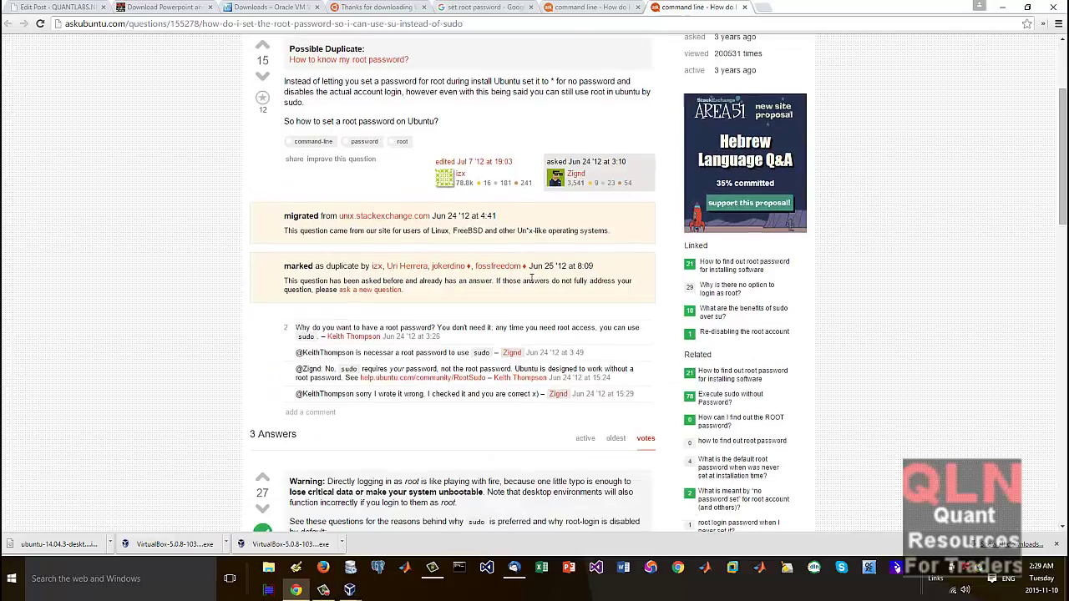
scroll(531, 278, down, 1)
scroll(532, 278, down, 1)
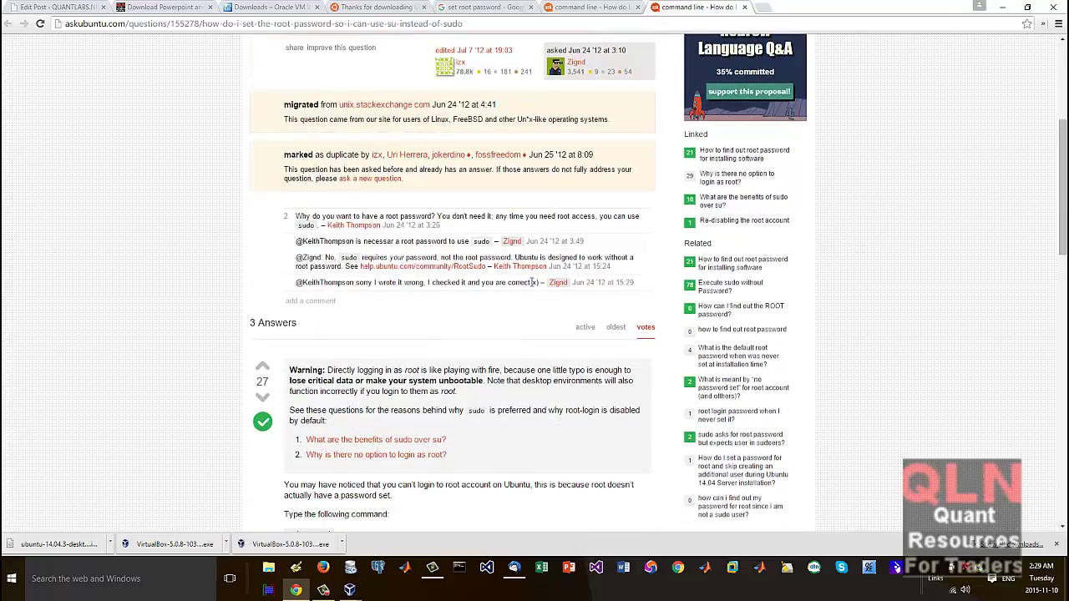
scroll(531, 282, down, 1)
scroll(531, 287, down, 2)
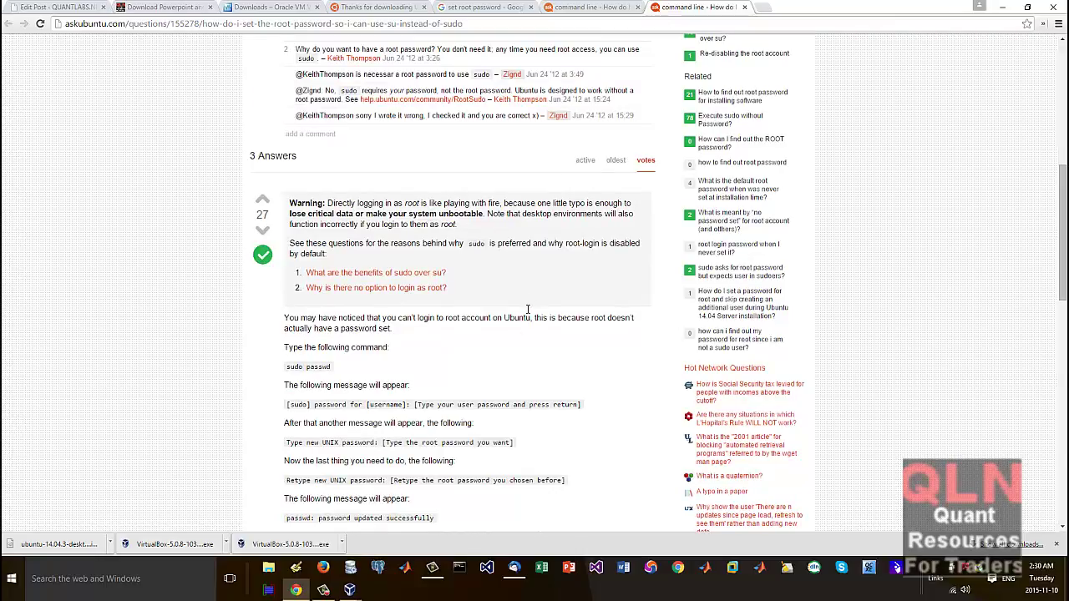
scroll(451, 396, down, 2)
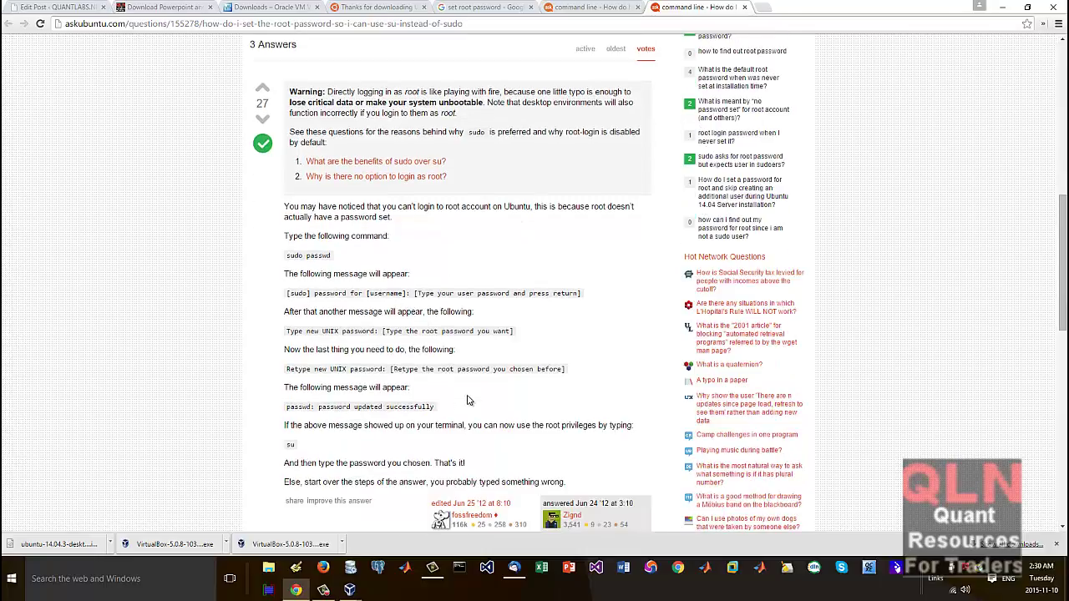
scroll(468, 400, down, 3)
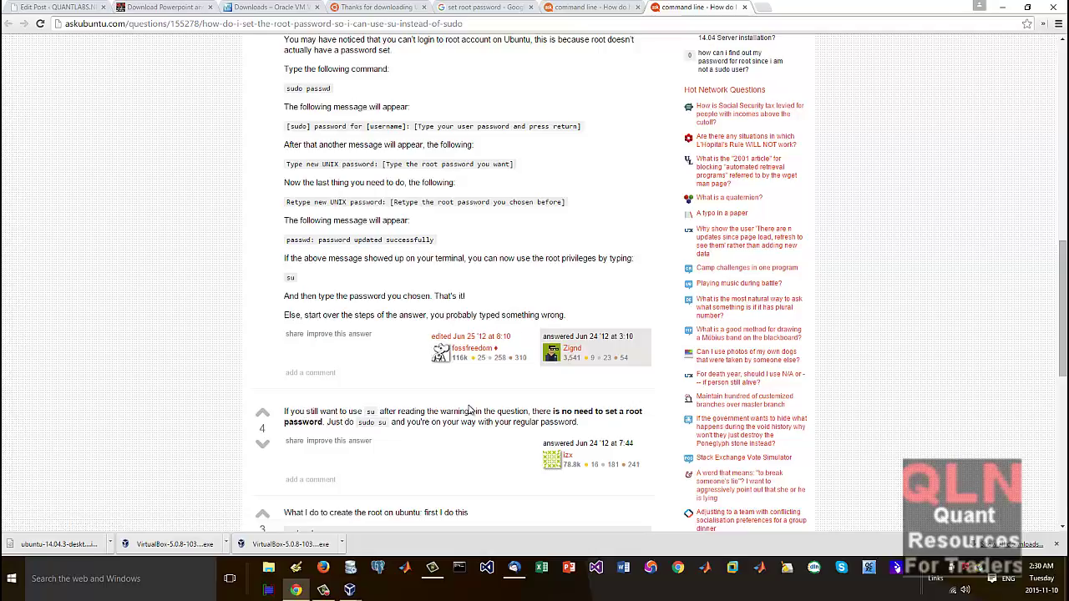
scroll(470, 410, down, 2)
scroll(471, 410, down, 2)
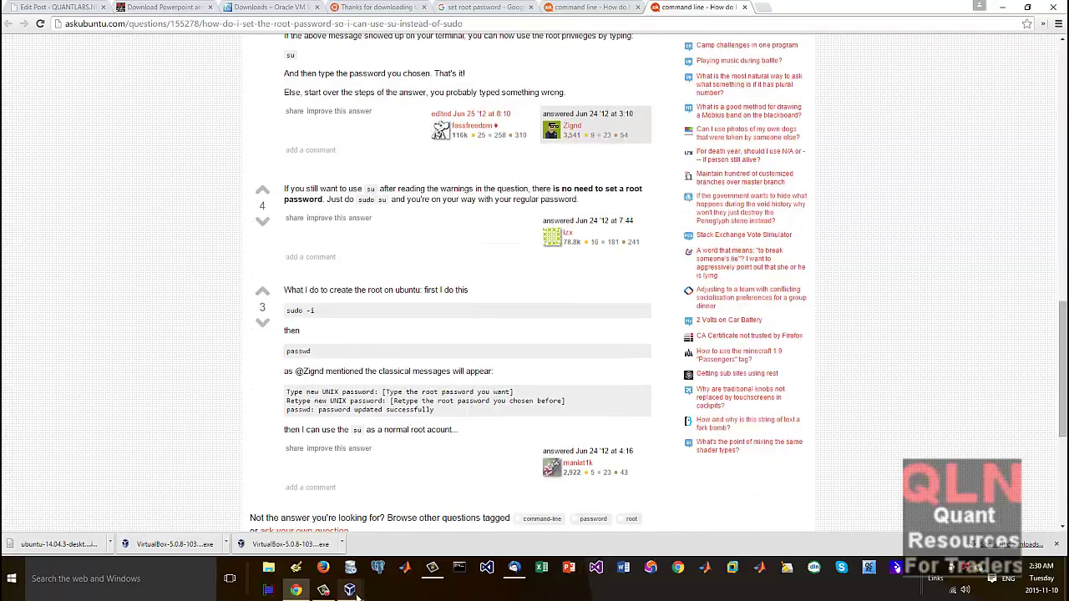
Step: Check the VM terminal, then return to the other tab with the question and scroll up
mouse_move(351, 591)
click(374, 541)
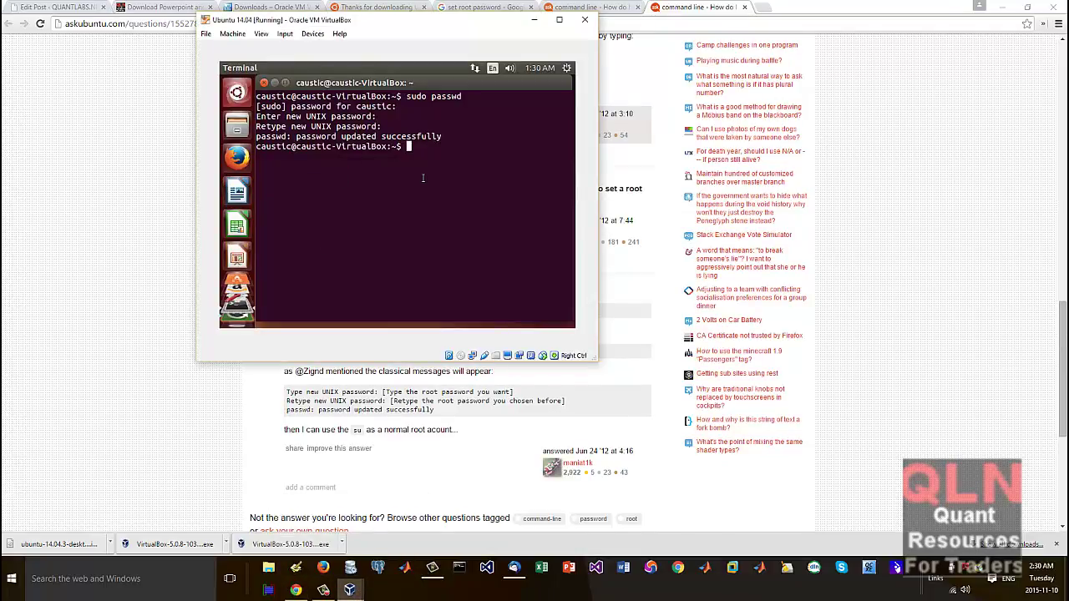
click(128, 134)
click(558, 10)
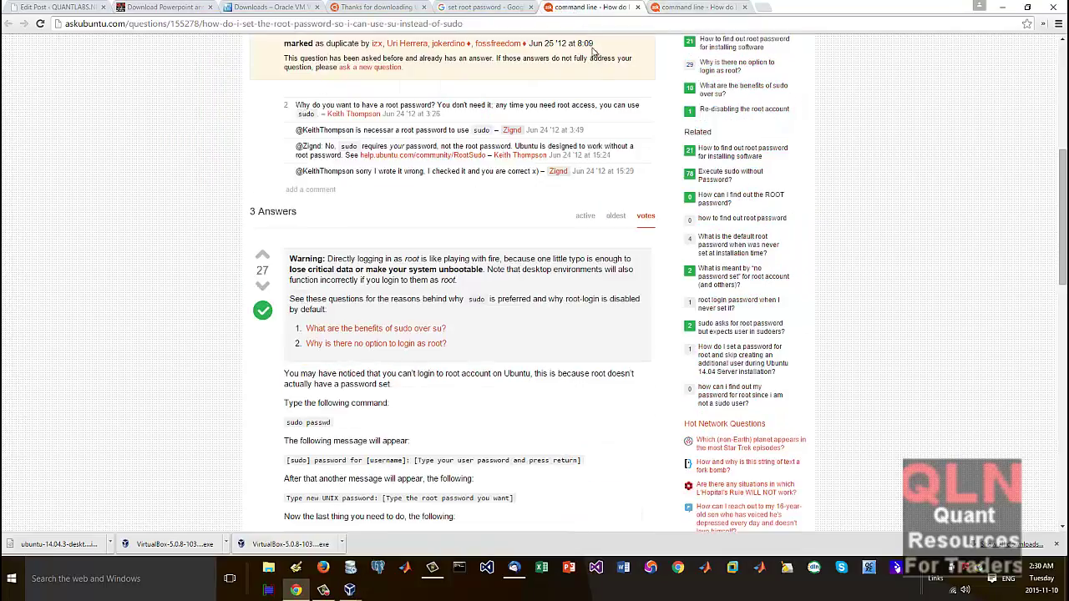
scroll(504, 33, up, 4)
Step: Search Google for 'ubuntu apt-get install gcc'
click(495, 9)
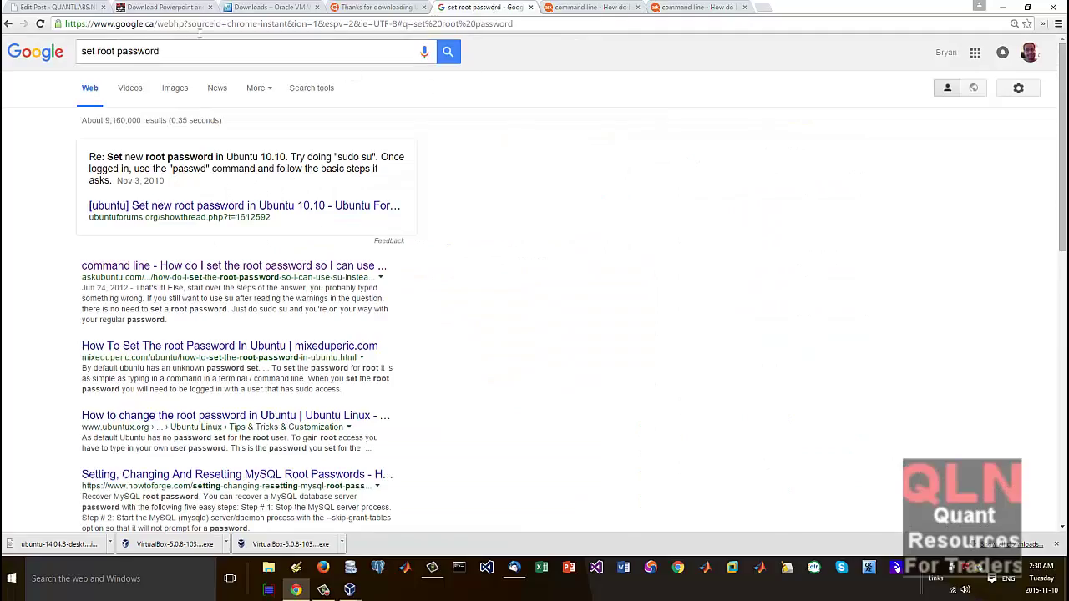
triple_click(217, 57)
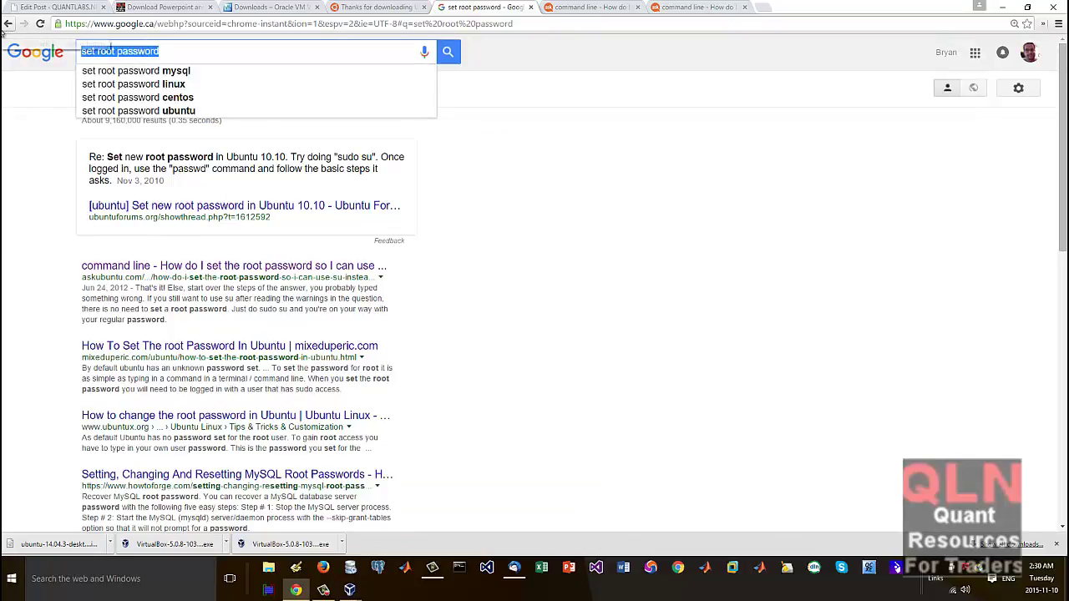
text(ubuntu )
text(apt-get)
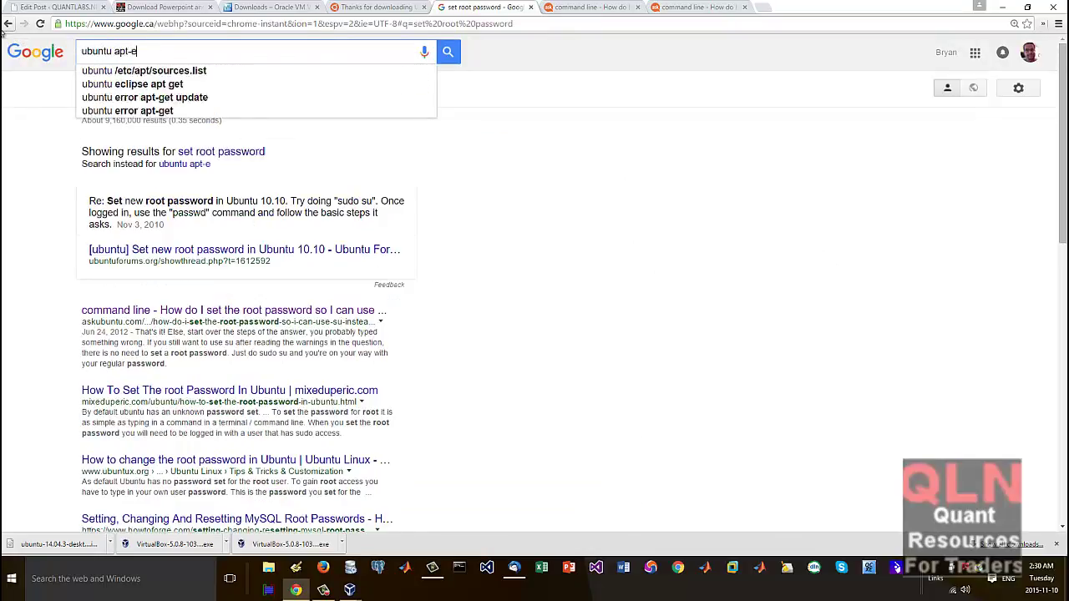
text( install )
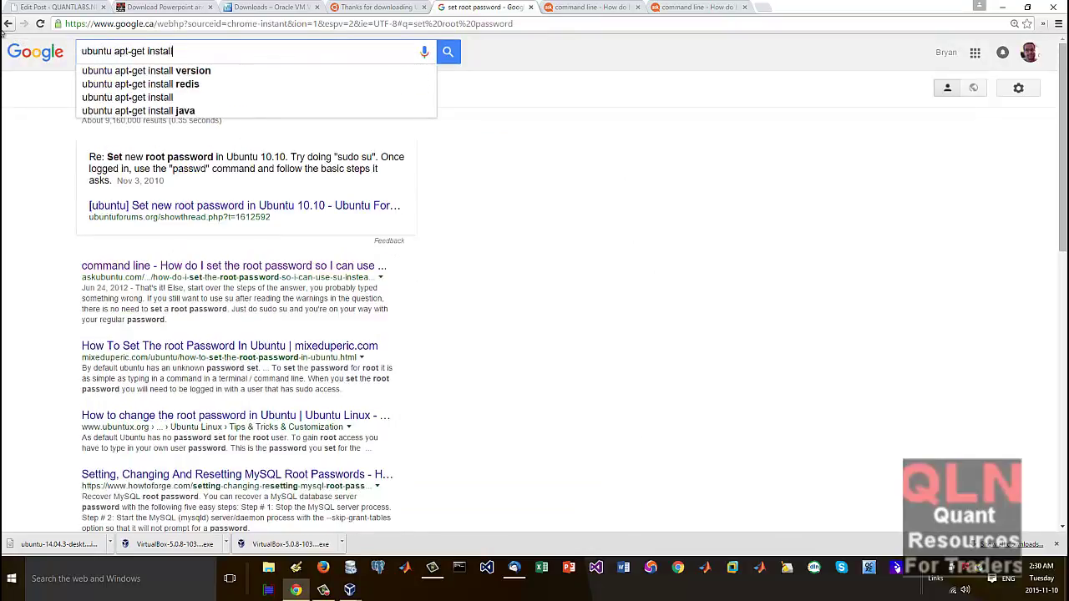
text(gcc)
key(Return)
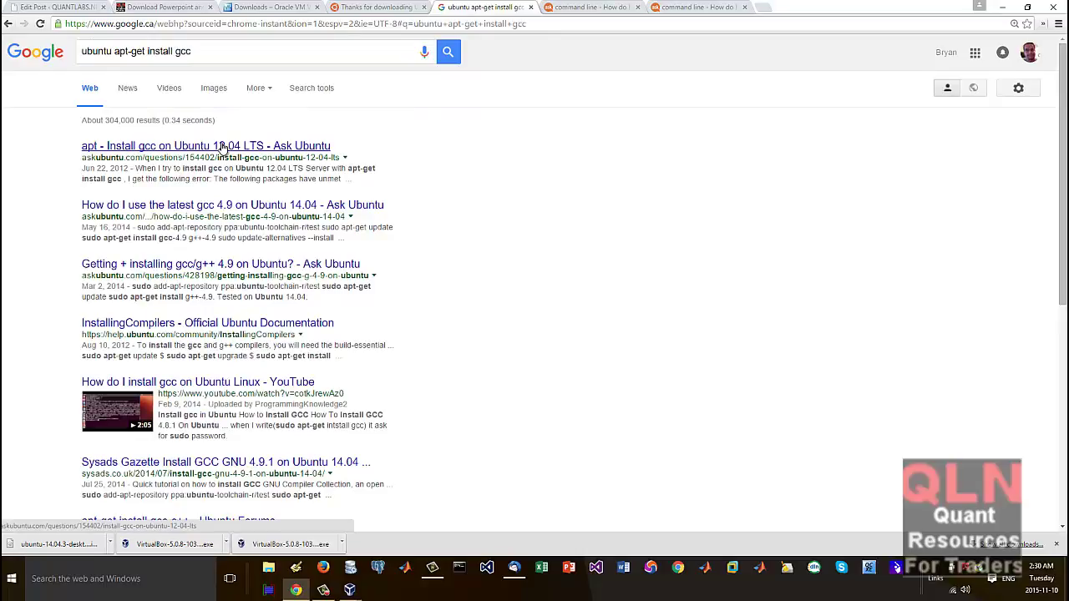
Step: Open the gcc 4.9 question in a new tab and copy 'sudo add-apt-repository ppa:ubuntu-toolchain-r/test'
right_click(239, 203)
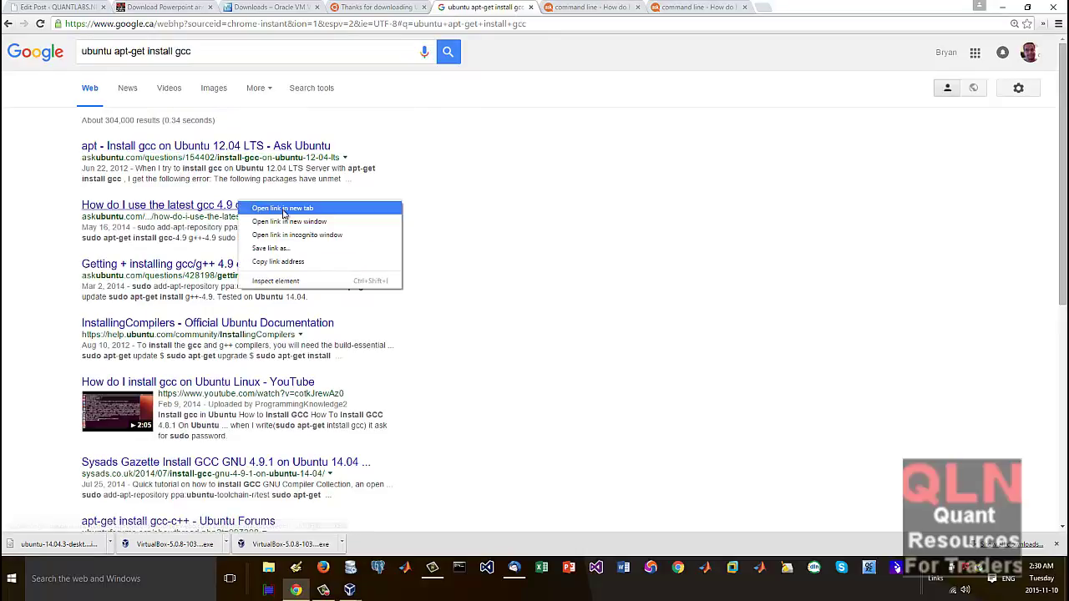
click(284, 209)
click(770, 10)
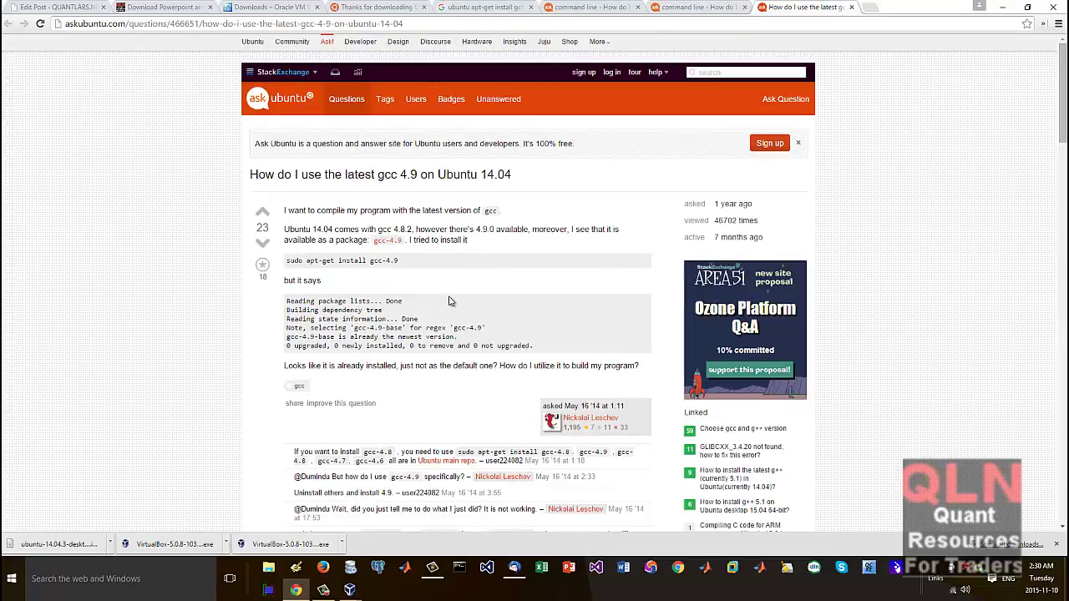
scroll(449, 301, down, 3)
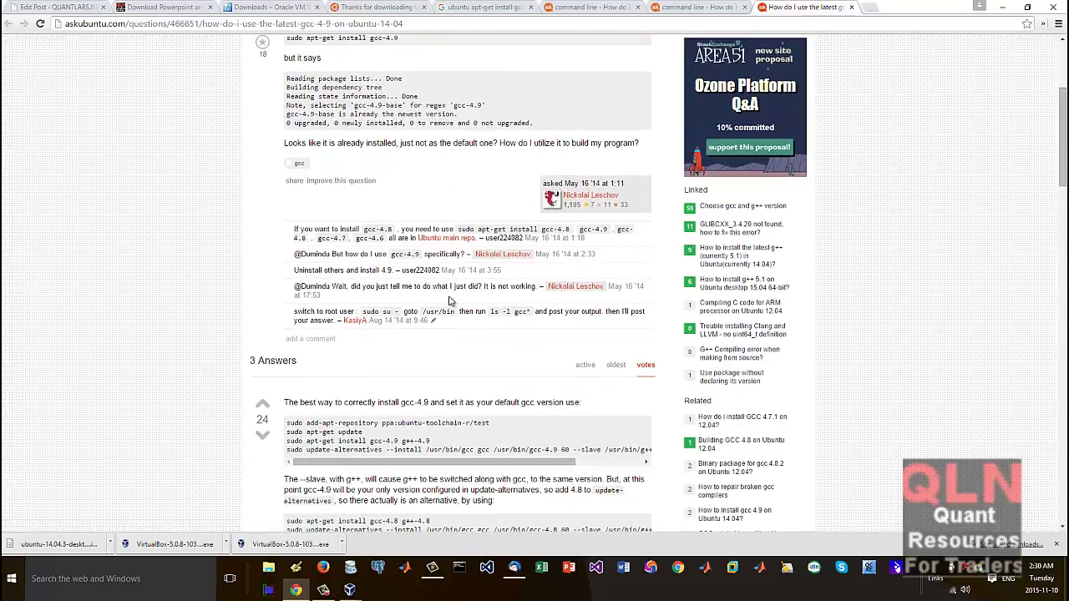
scroll(424, 401, down, 1)
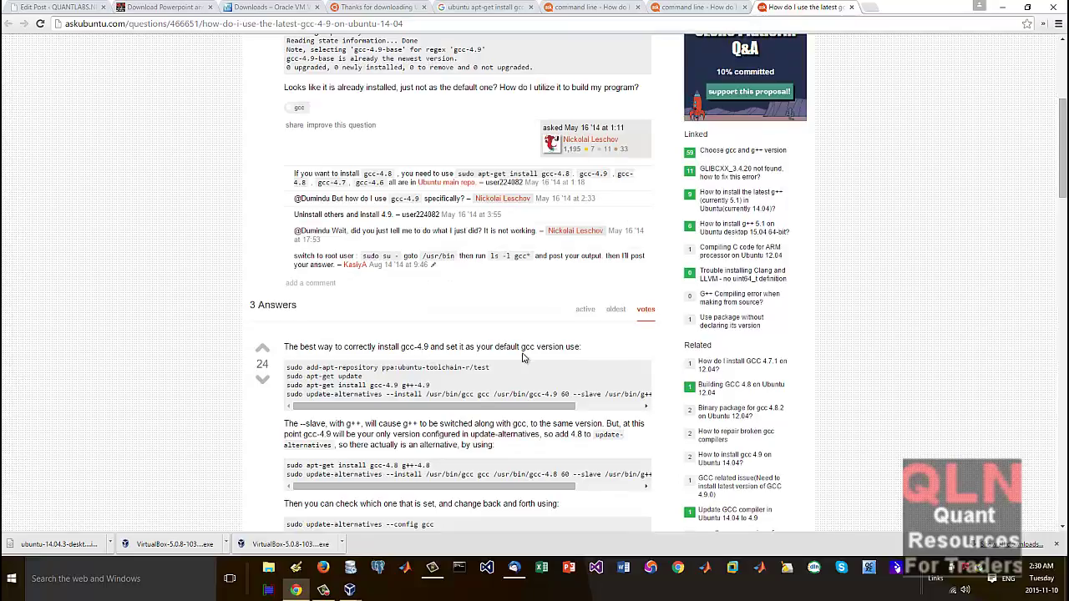
drag(491, 369, 285, 369)
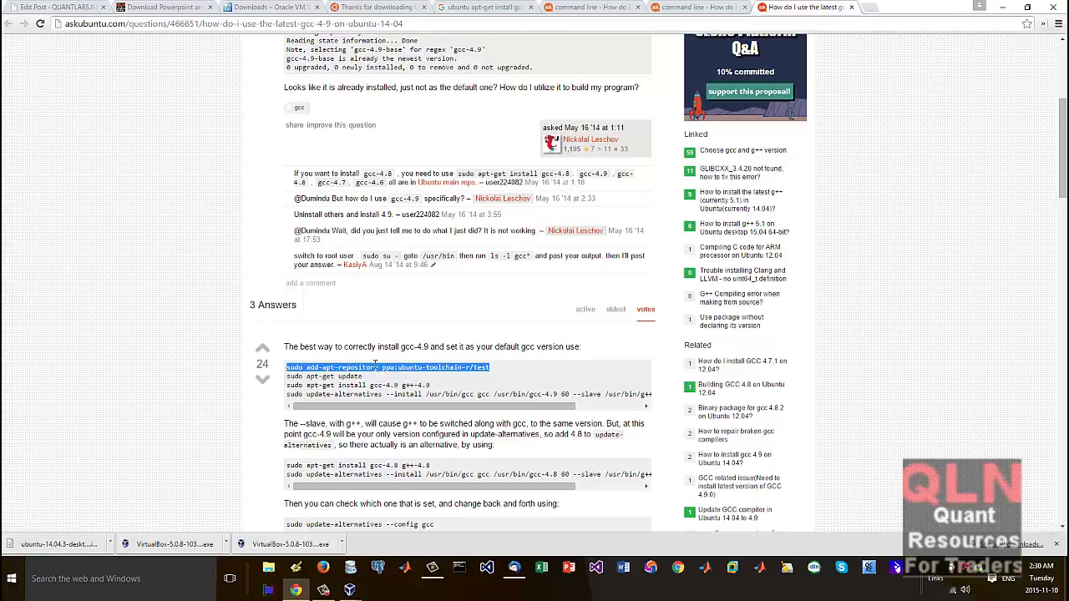
right_click(414, 368)
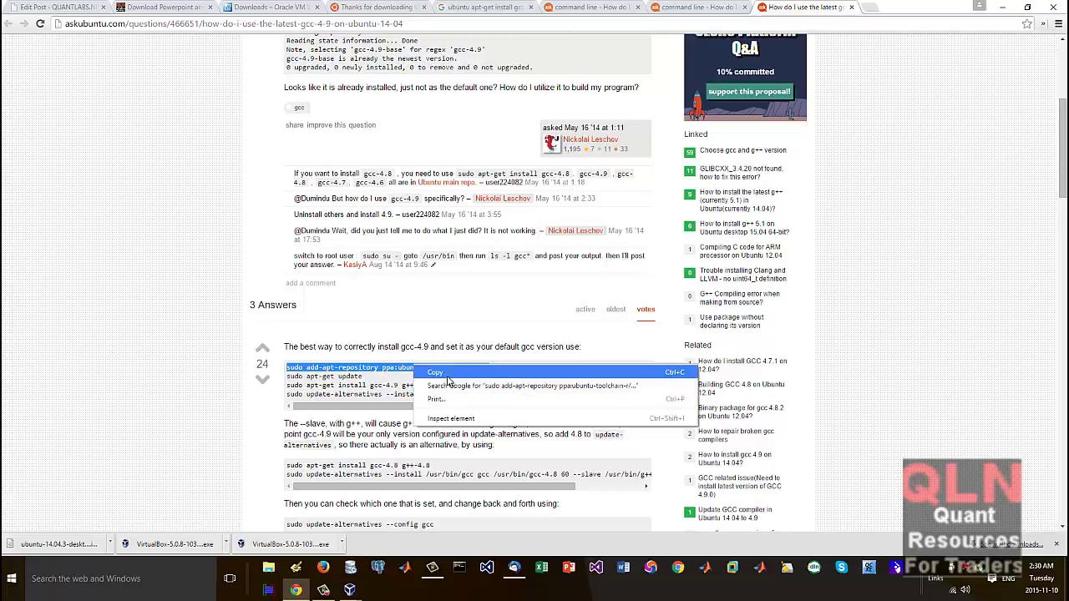
click(428, 375)
Step: Bring the VM terminal forward and try its context menu several times, closing it each time
mouse_move(351, 591)
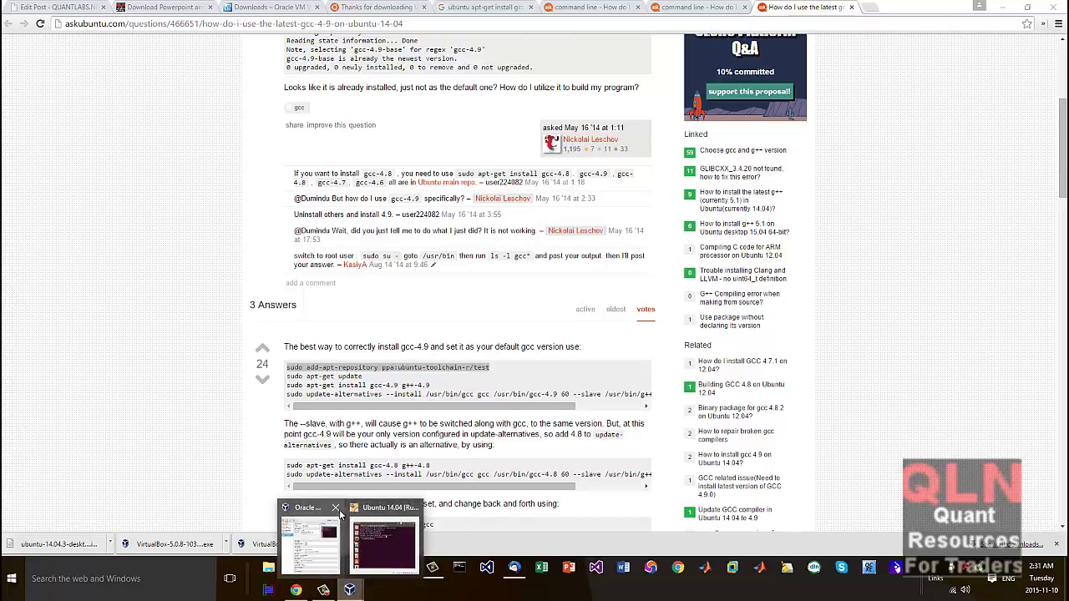
click(385, 541)
right_click(416, 157)
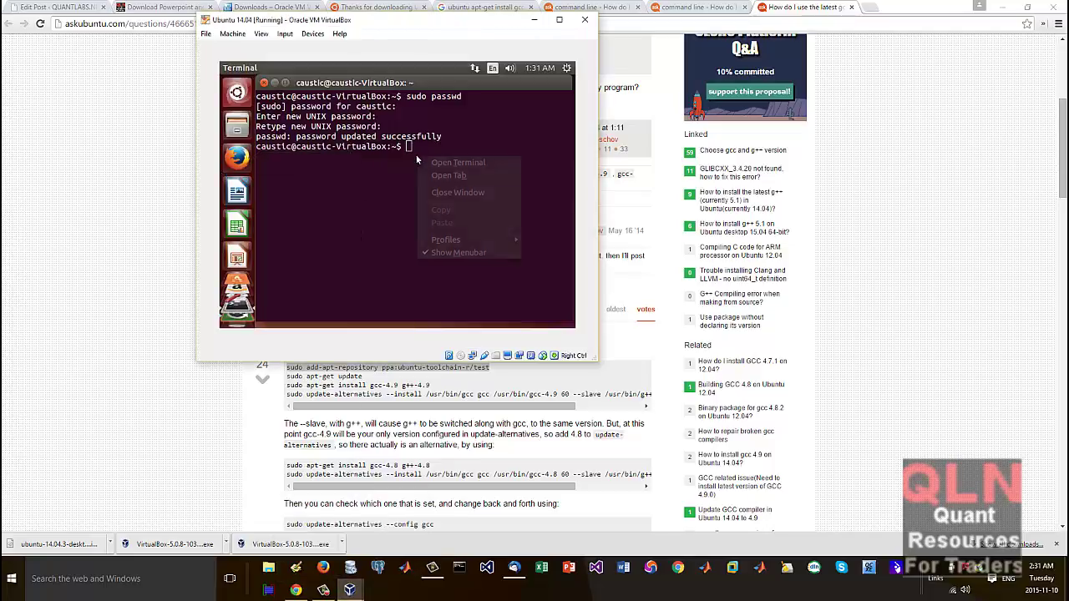
mouse_move(445, 241)
click(401, 184)
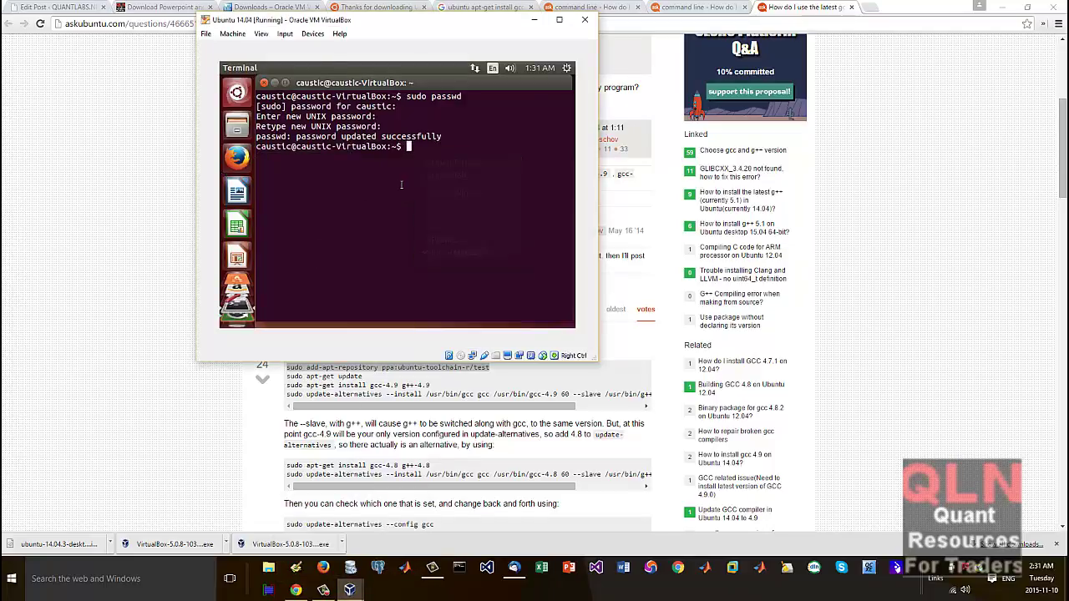
right_click(415, 150)
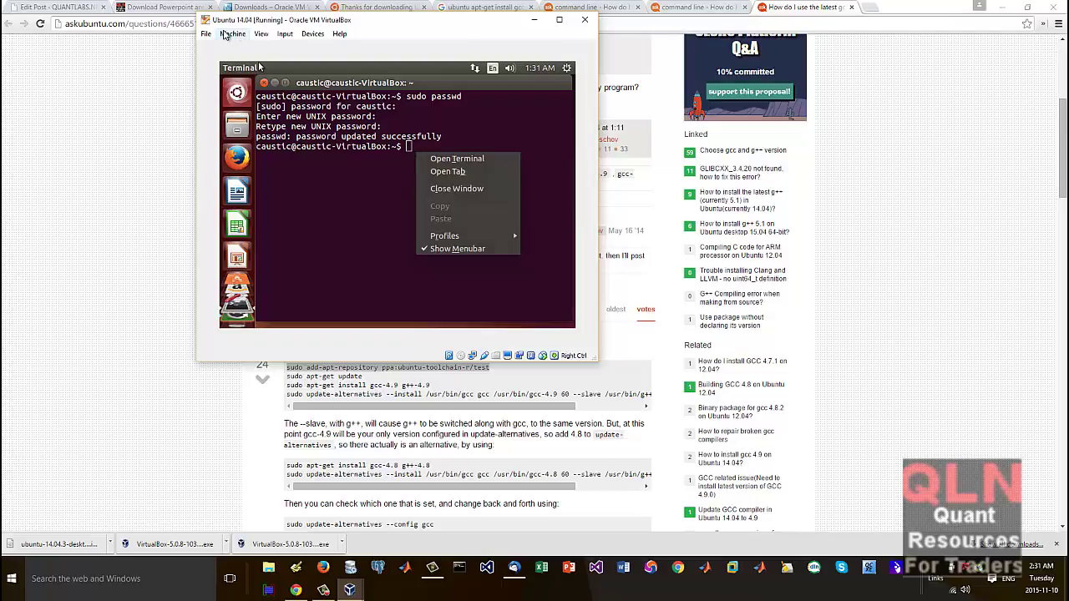
click(367, 203)
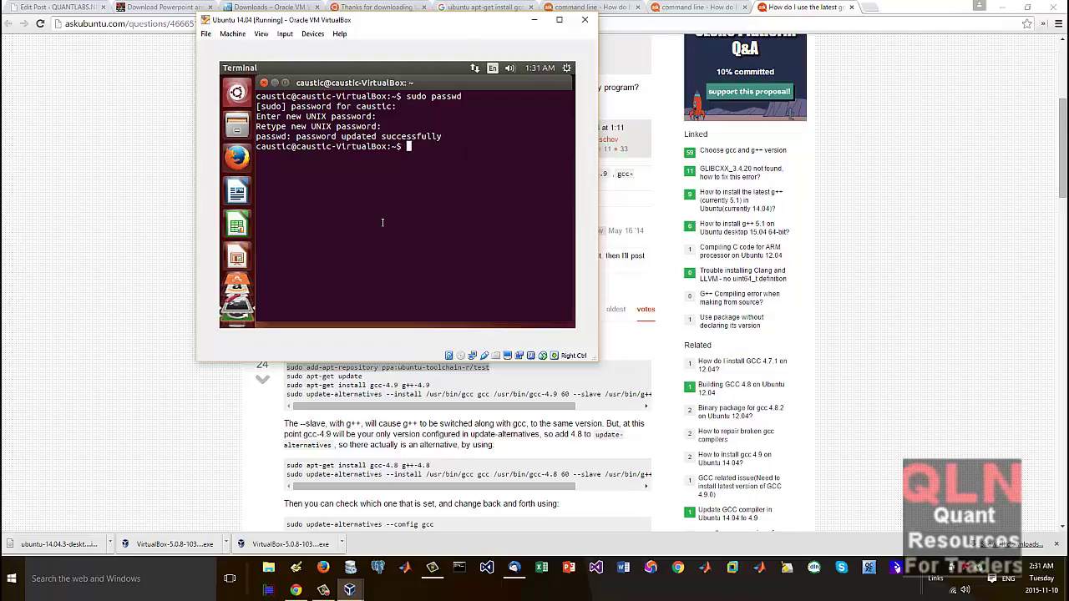
right_click(431, 138)
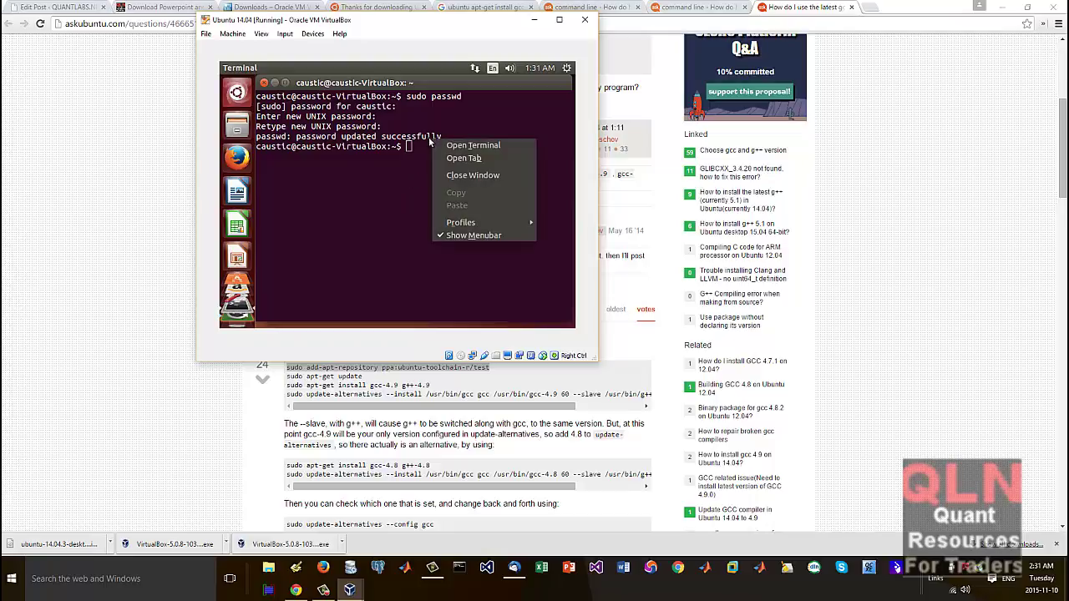
Step: Browse the VM window's File, Machine, Input and Devices menus toward Insert Guest Additions CD image
click(206, 35)
mouse_move(224, 35)
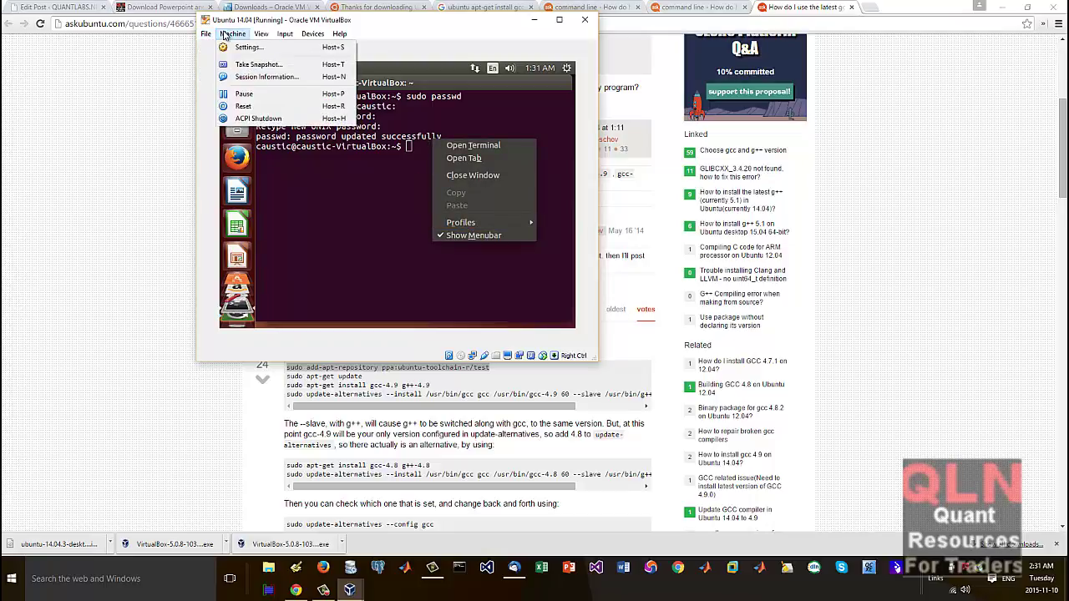
mouse_move(264, 35)
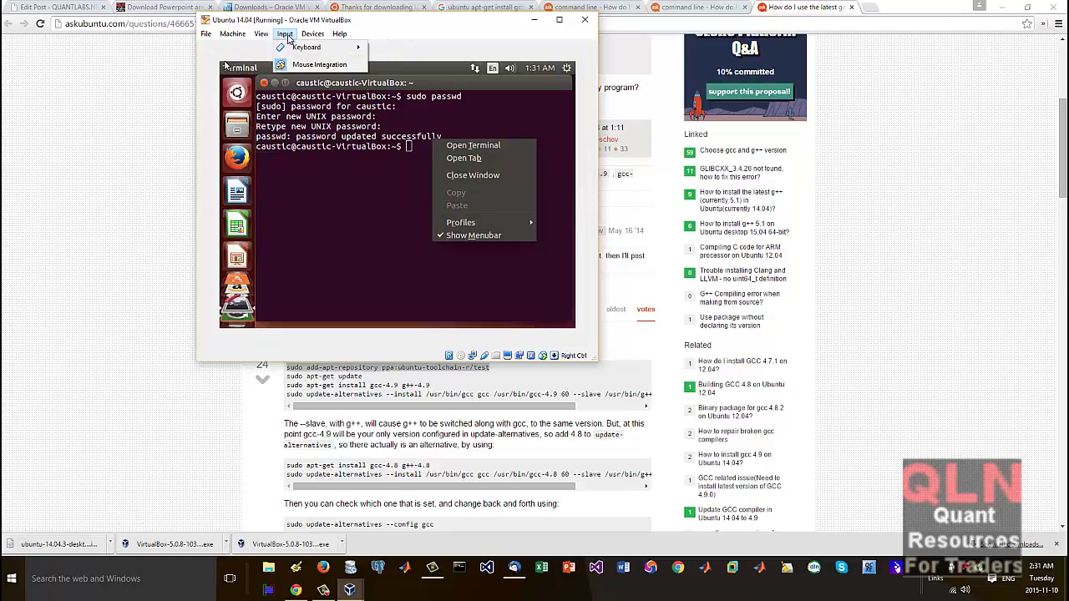
mouse_move(314, 38)
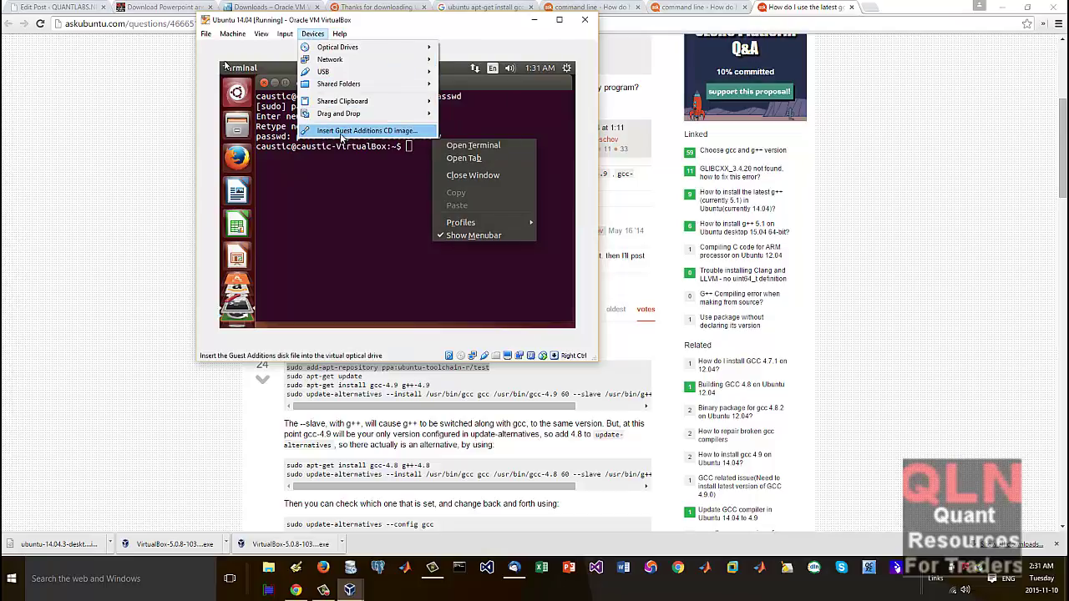
Step: Insert the Guest Additions CD image, enlarge the window, and Run the autorun with super-user authentication
click(340, 132)
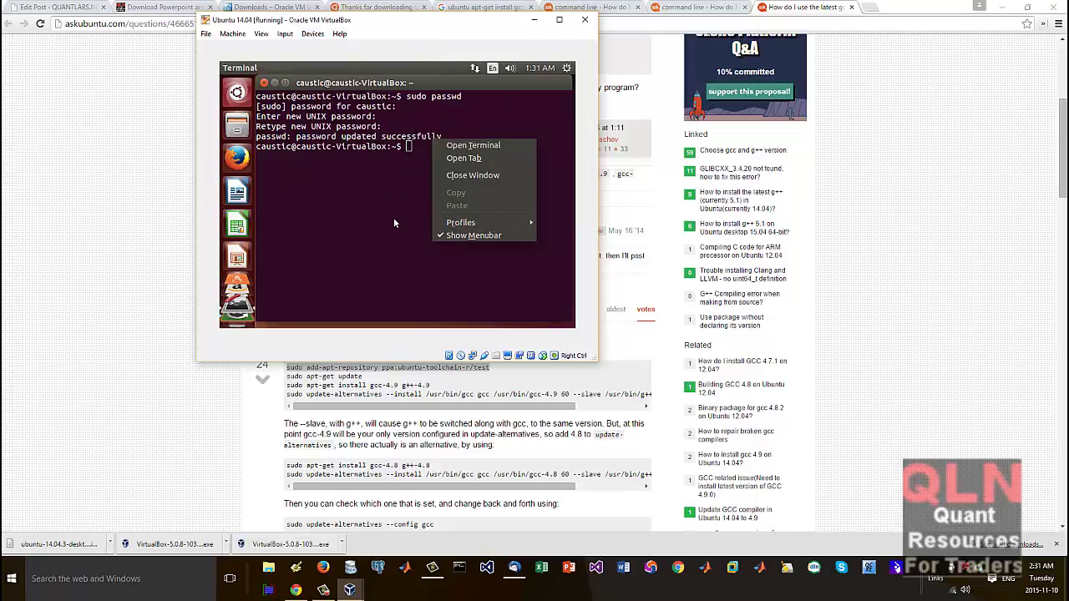
click(375, 236)
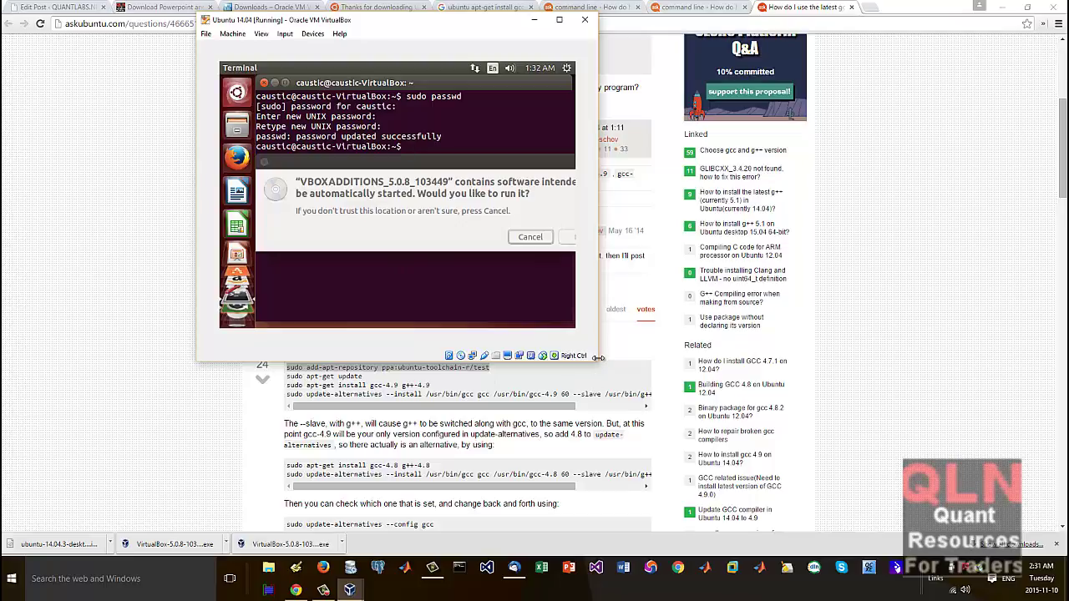
drag(598, 358, 786, 449)
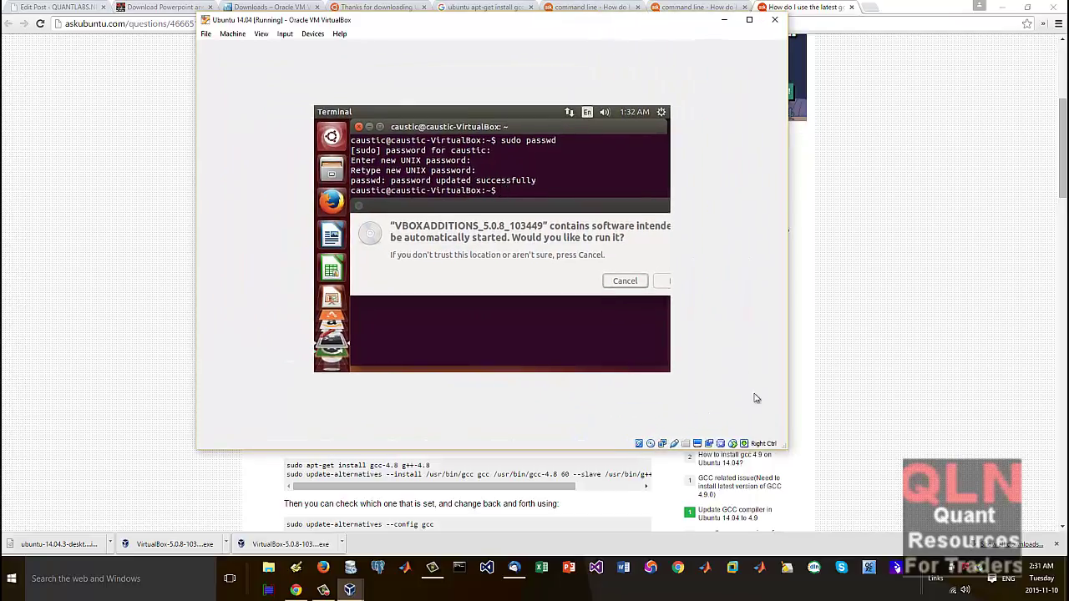
drag(590, 199, 560, 216)
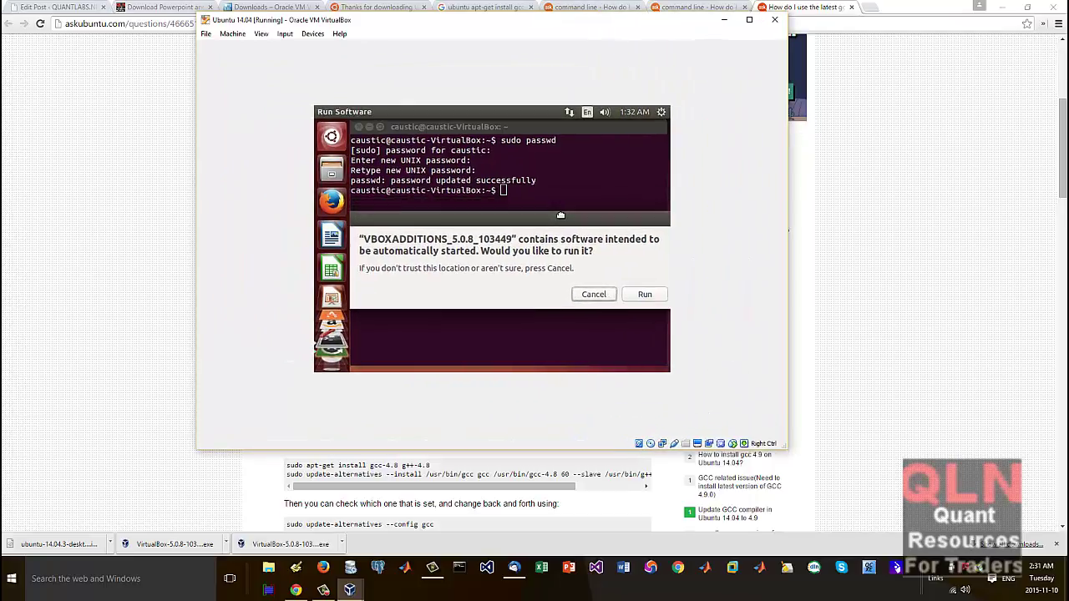
click(644, 294)
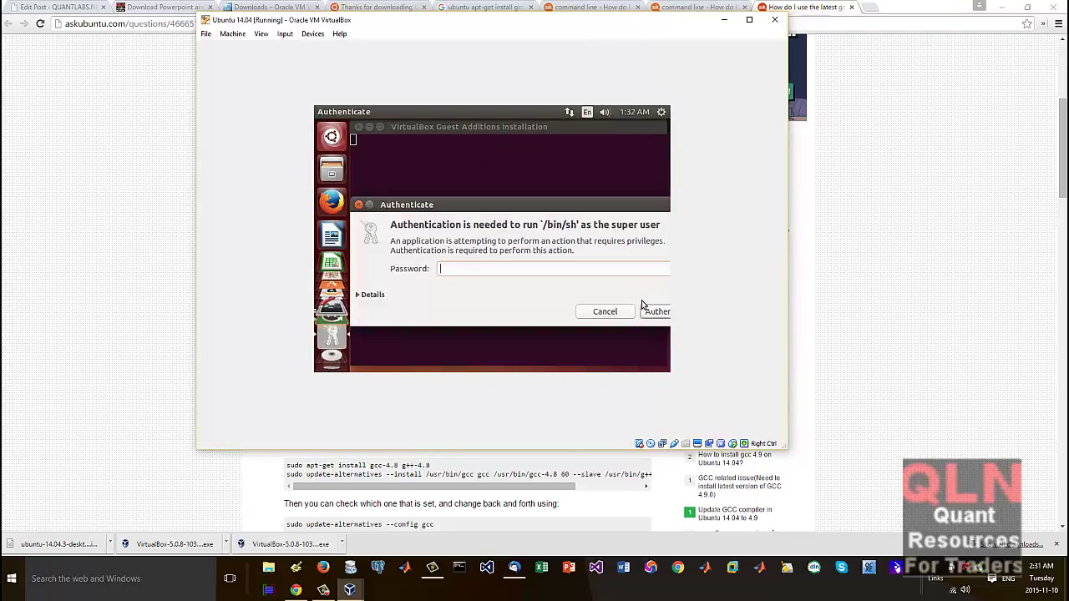
click(643, 306)
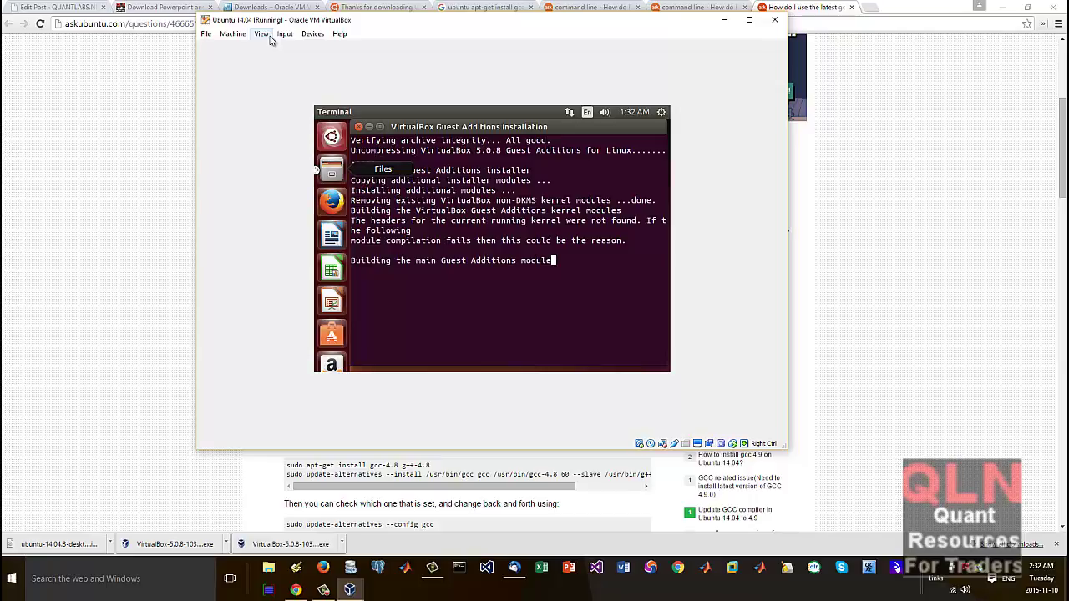
Step: Switch the Ubuntu VM into full-screen mode via View, then return it to a normal window
click(262, 35)
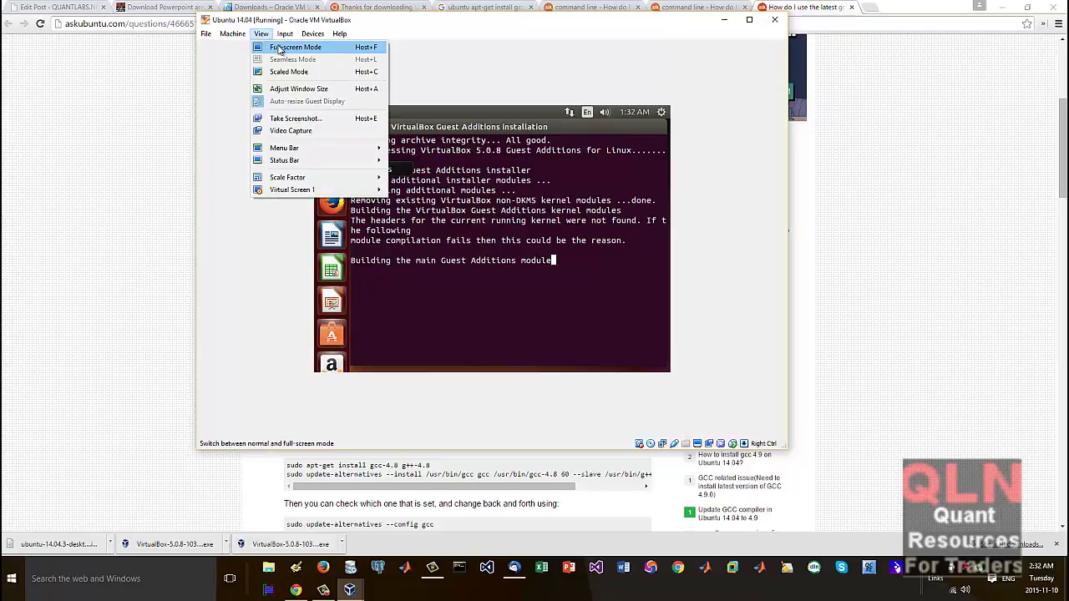
click(281, 48)
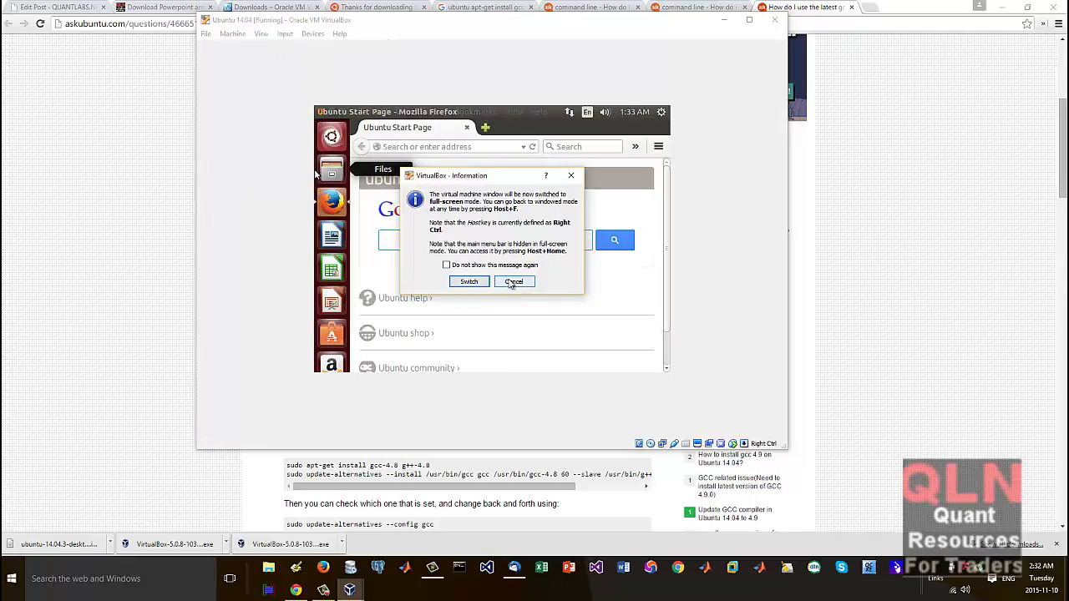
click(468, 282)
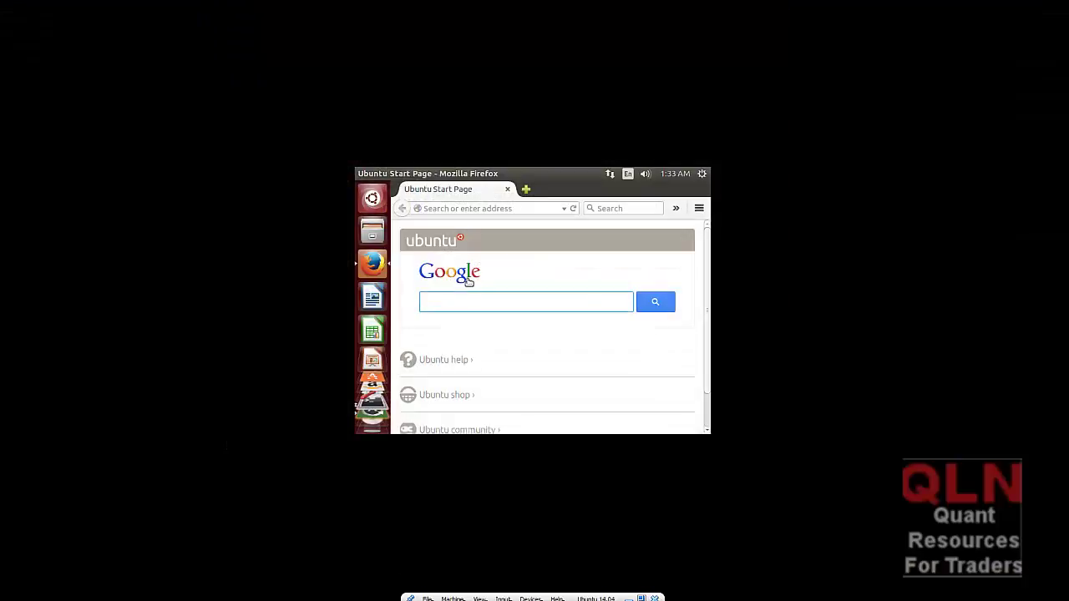
click(497, 208)
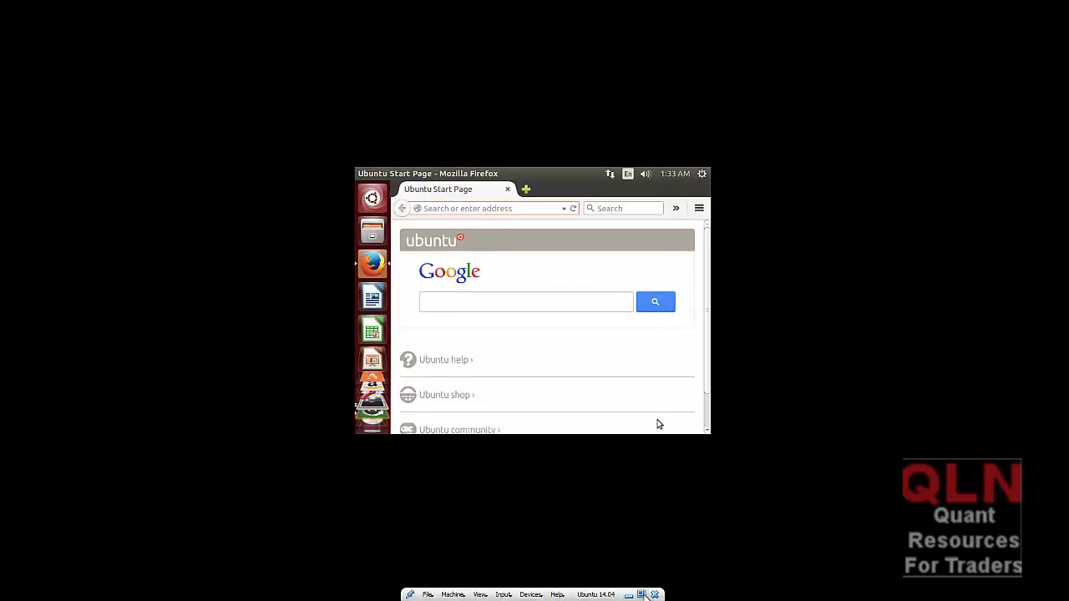
click(640, 594)
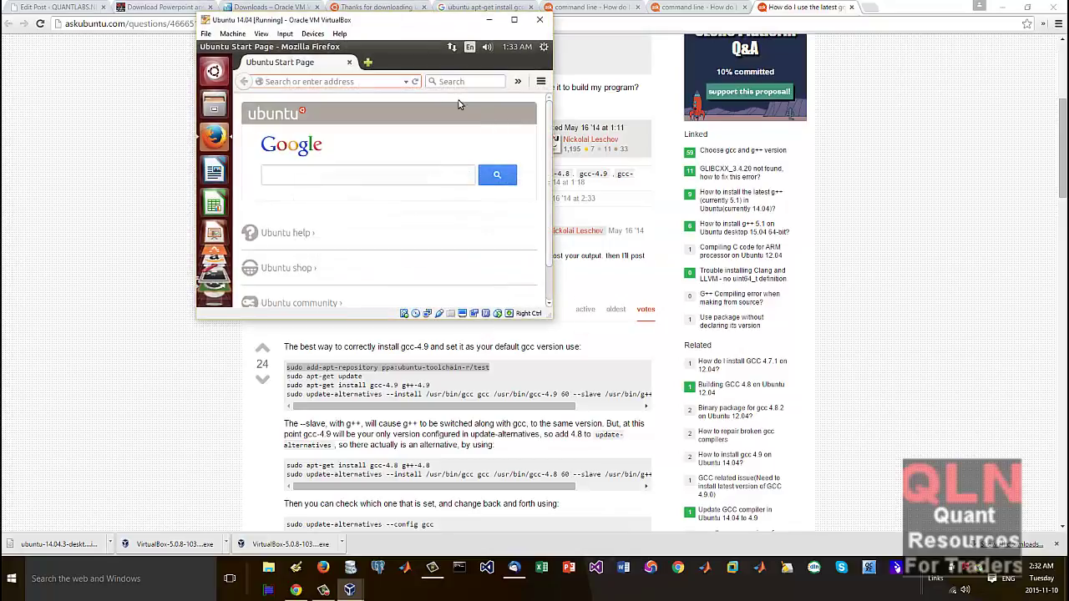
Step: Search Google for 'dfdfd' in the guest's Firefox, then close Firefox
click(322, 171)
text(dfdfd)
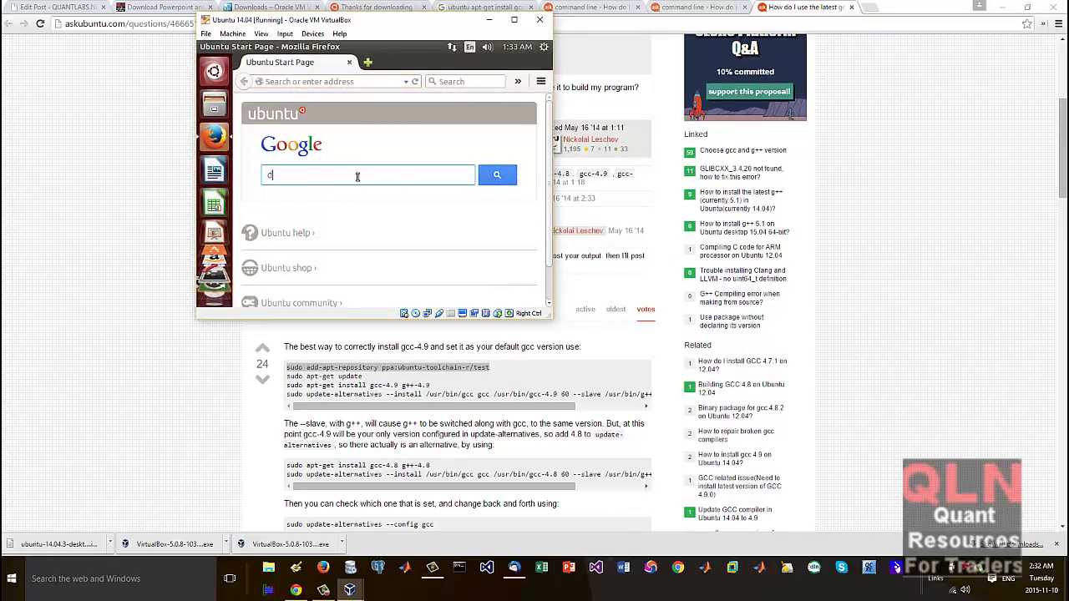
click(501, 178)
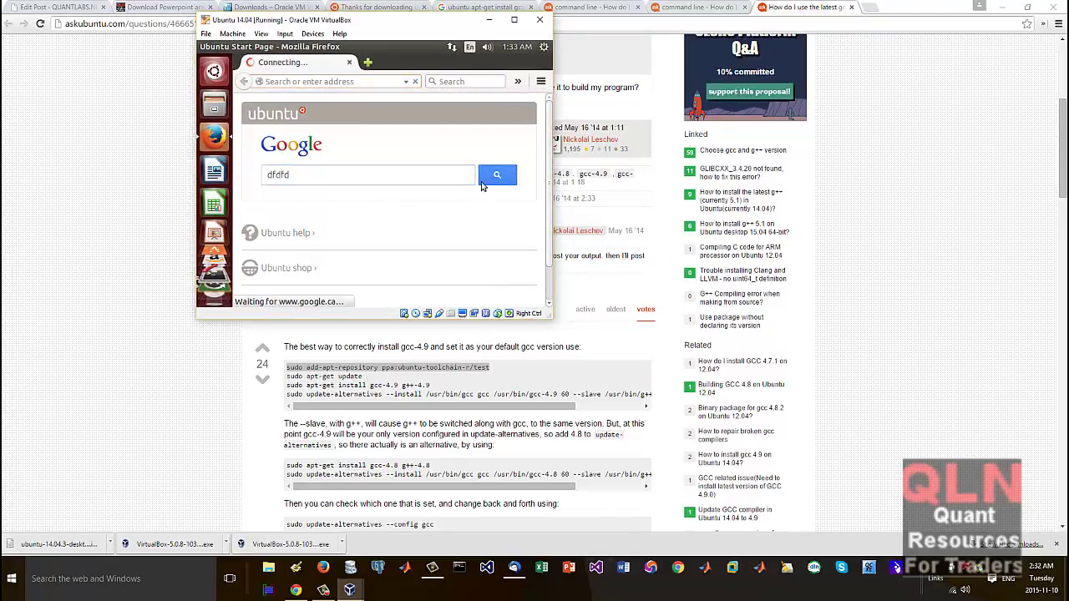
scroll(380, 219, down, 3)
scroll(375, 227, up, 2)
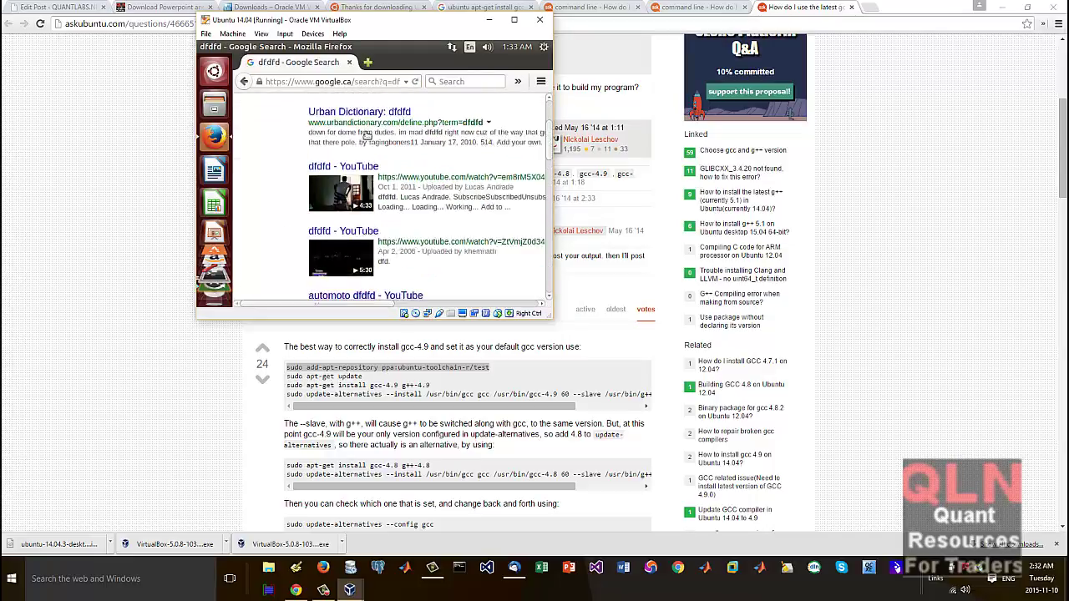
click(350, 63)
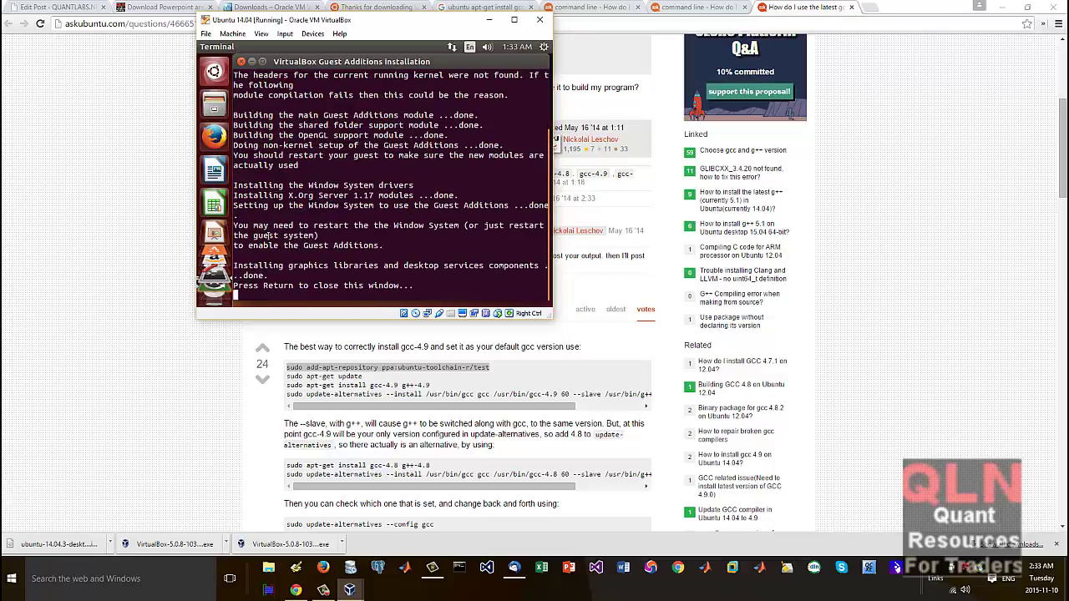
Step: Close the finished installer window and clear stray typed characters at the terminal prompt
key(Return)
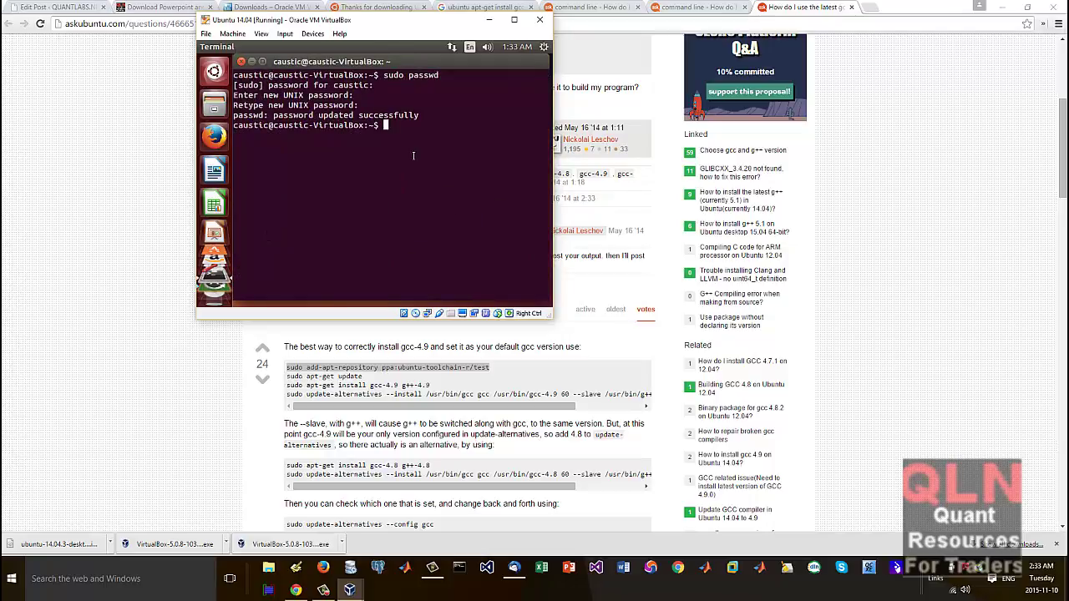
right_click(409, 133)
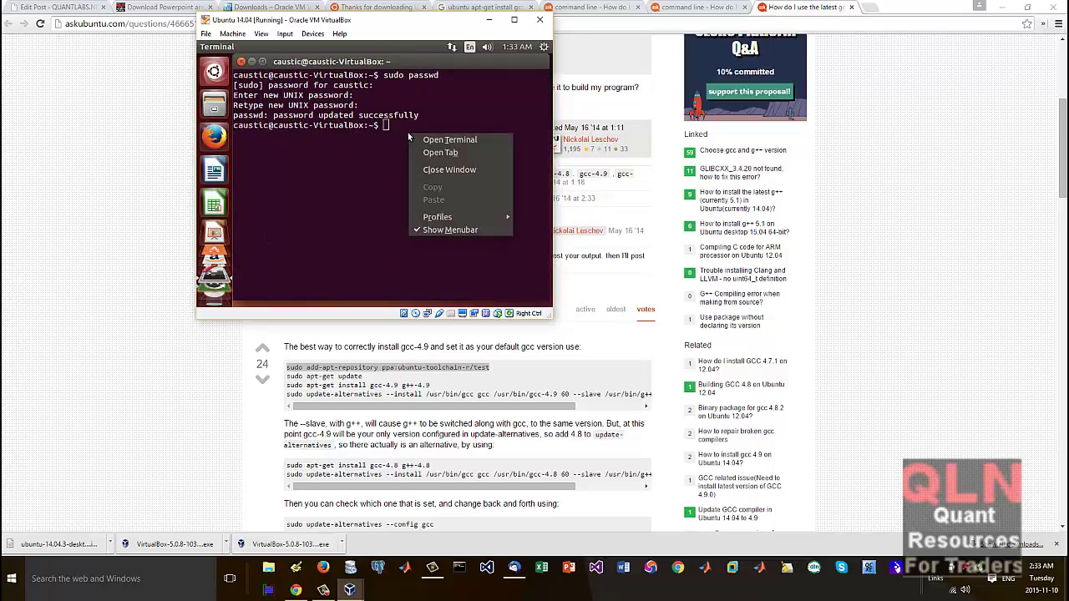
mouse_move(433, 218)
click(383, 139)
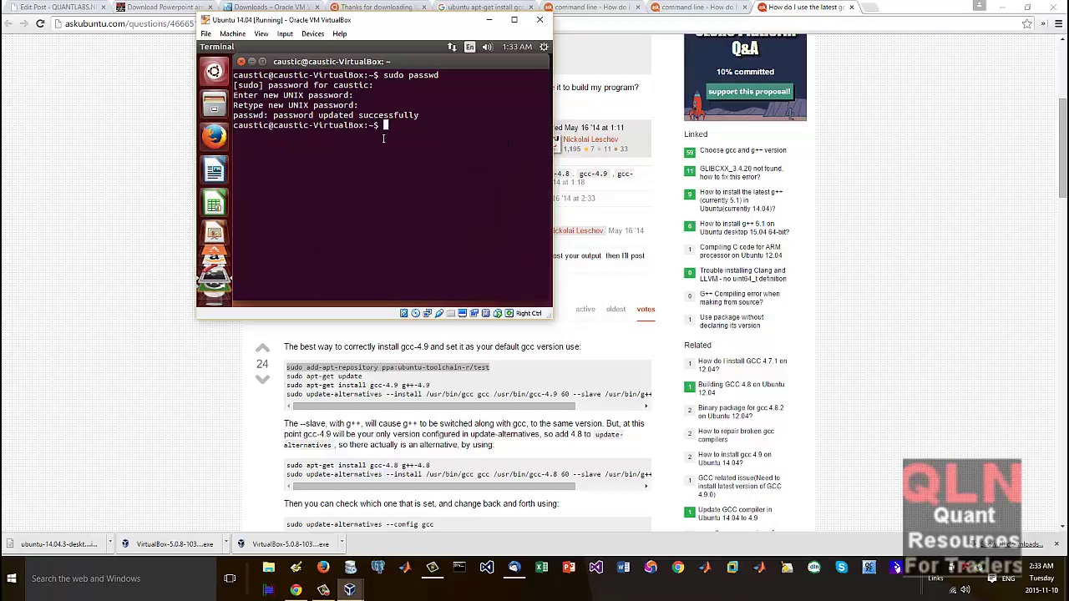
text(fdfdfd)
key(BackSpace)
key(BackSpace)
key(BackSpace)
key(BackSpace)
key(BackSpace)
key(BackSpace)
Step: Put the VM into full-screen mode from the View menu, then return to windowed mode
click(208, 35)
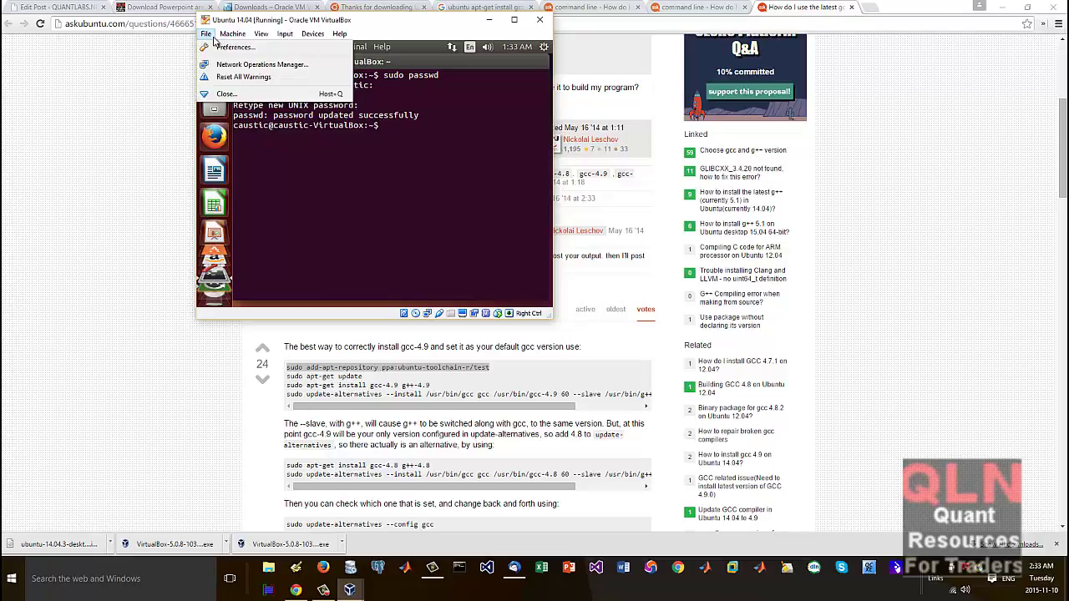
mouse_move(232, 33)
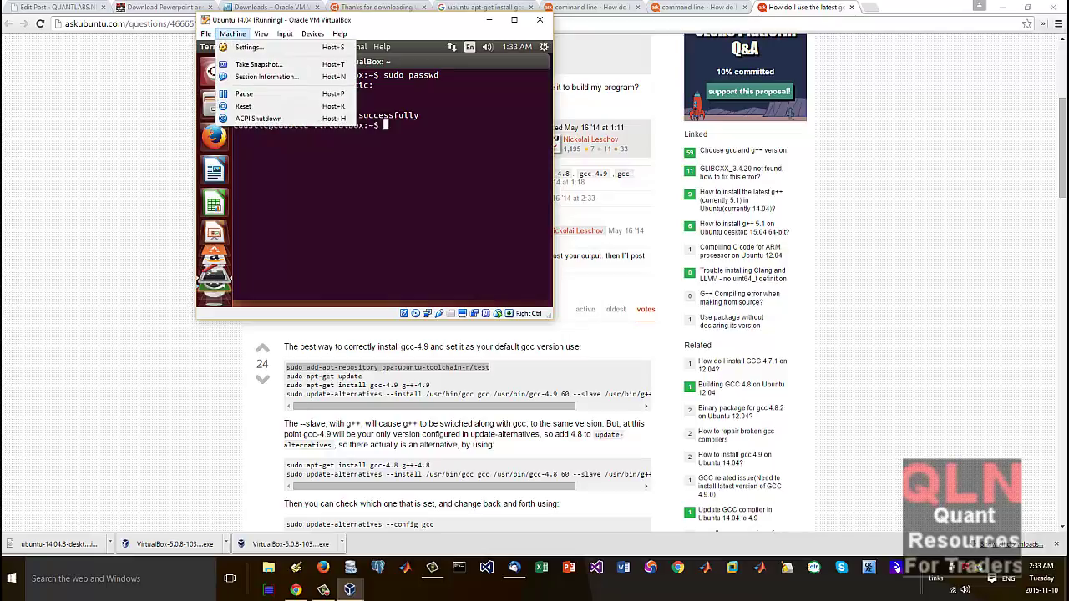
click(444, 123)
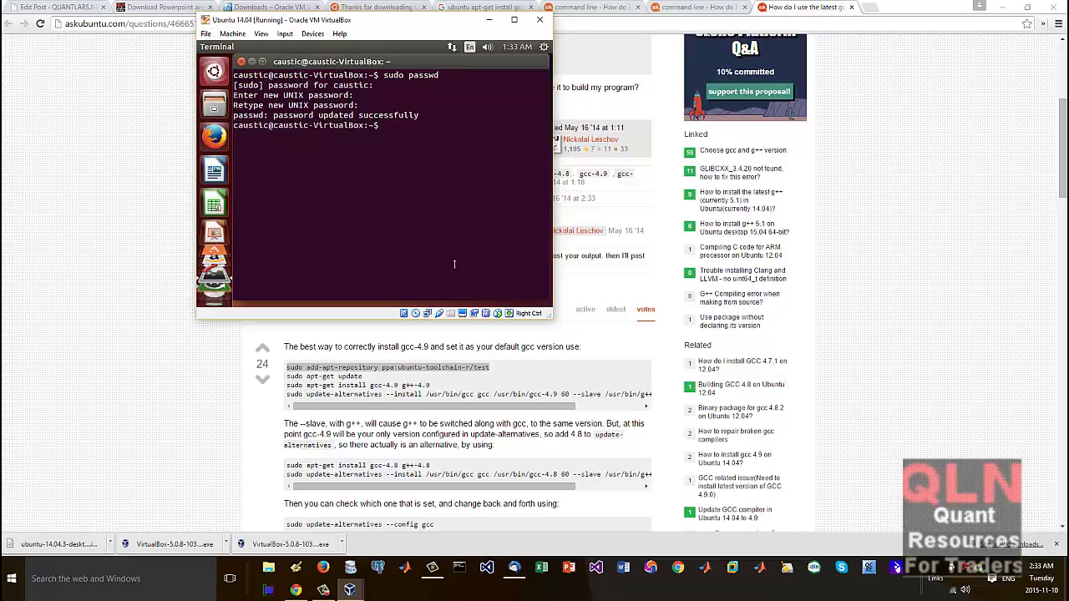
click(260, 34)
click(284, 44)
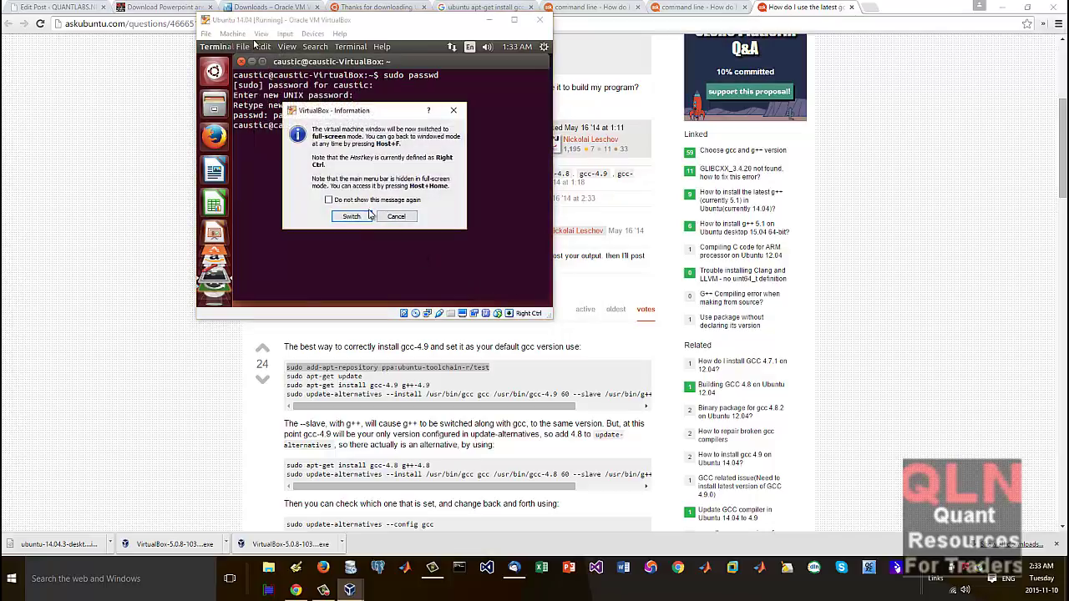
click(366, 216)
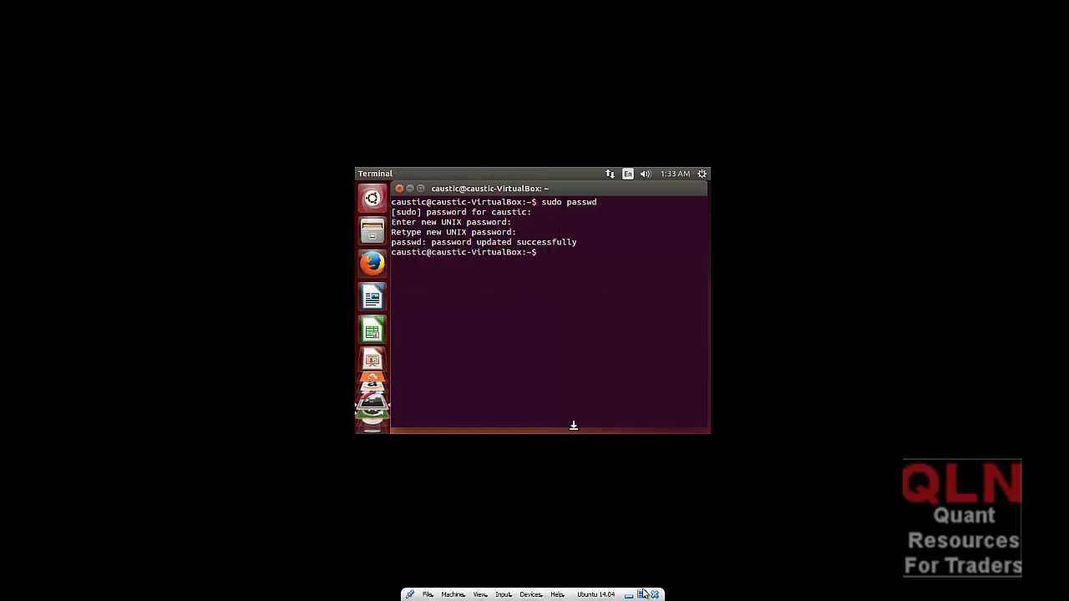
click(643, 594)
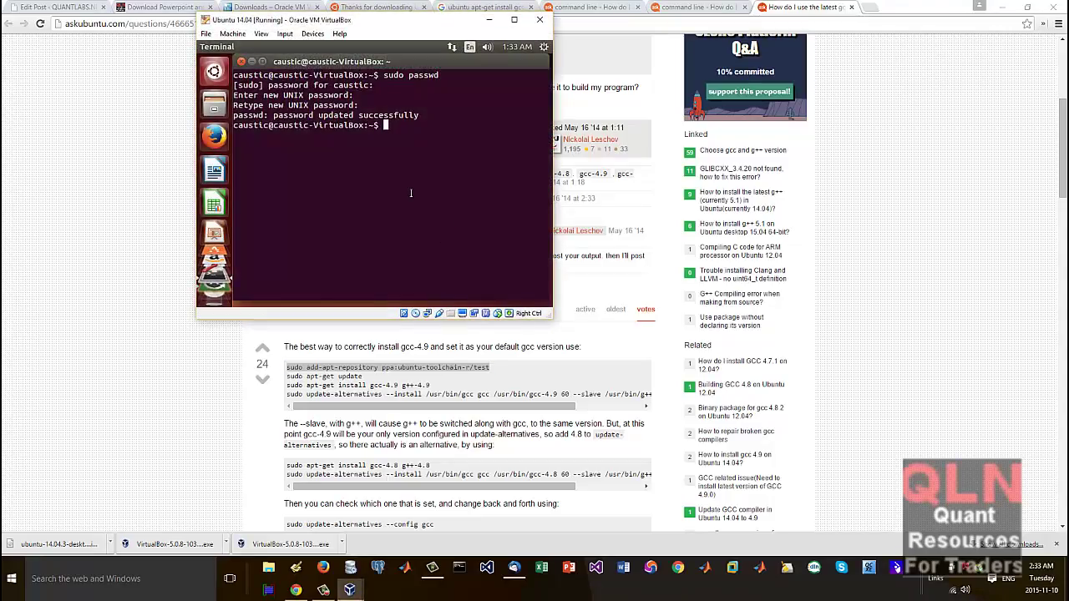
Step: Select the add-apt-repository line in Chrome, then launch Firefox inside the Ubuntu VM
triple_click(466, 369)
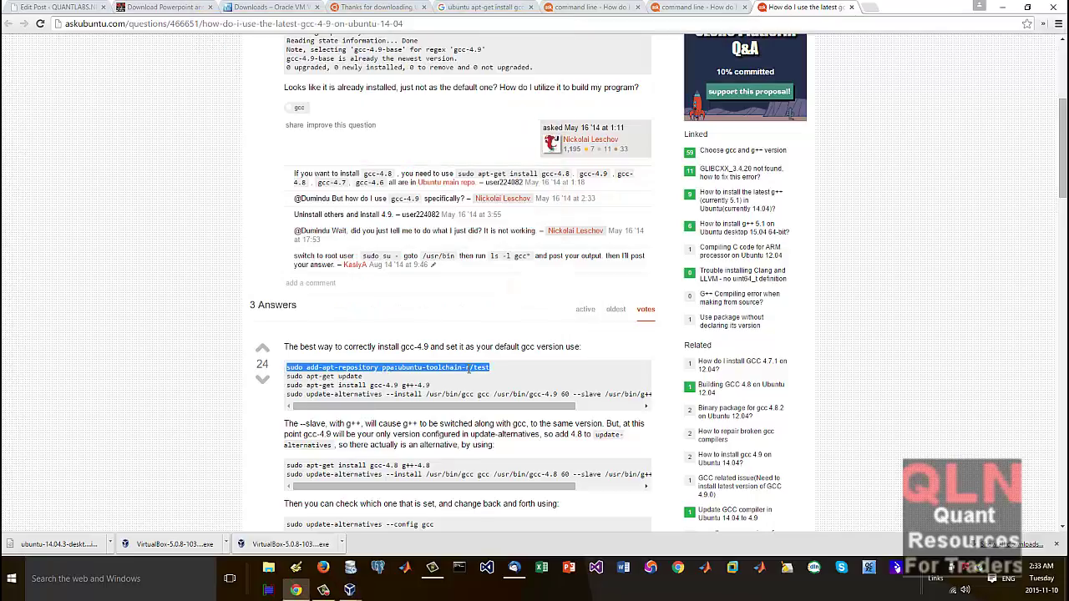
click(408, 25)
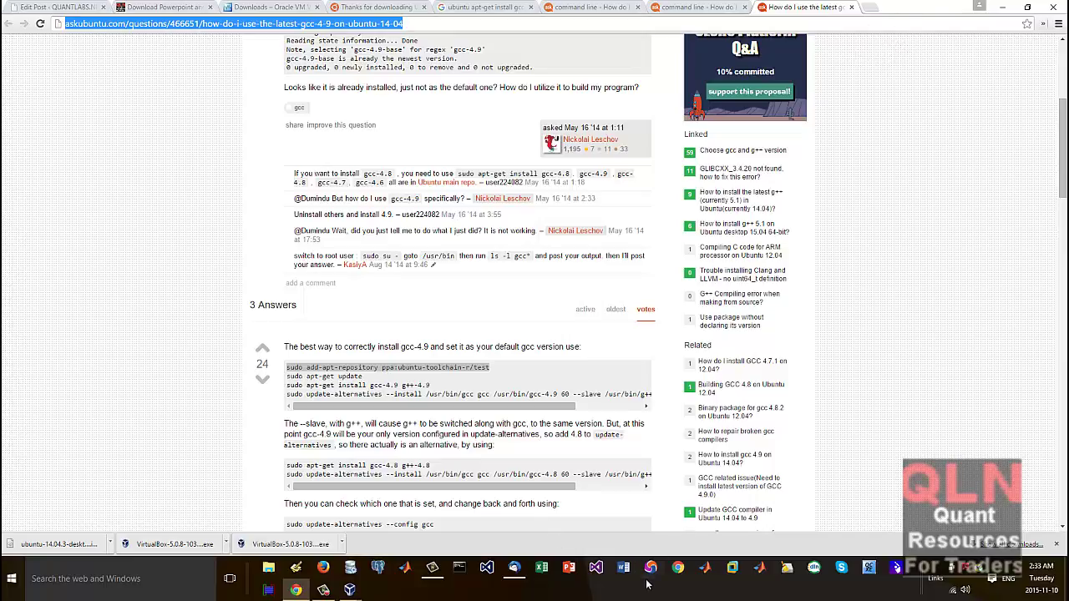
click(349, 590)
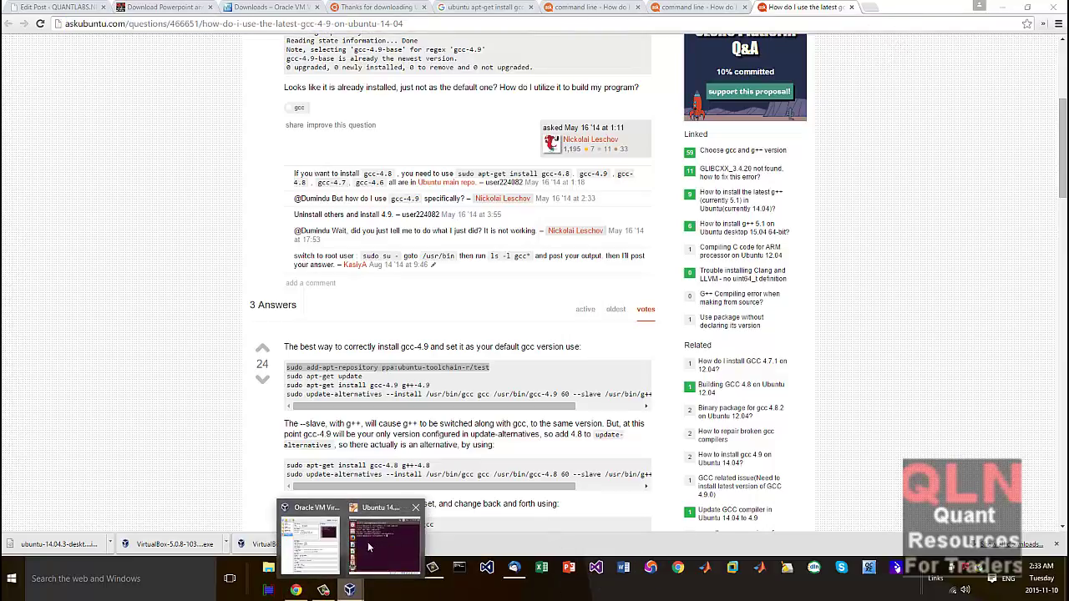
click(311, 526)
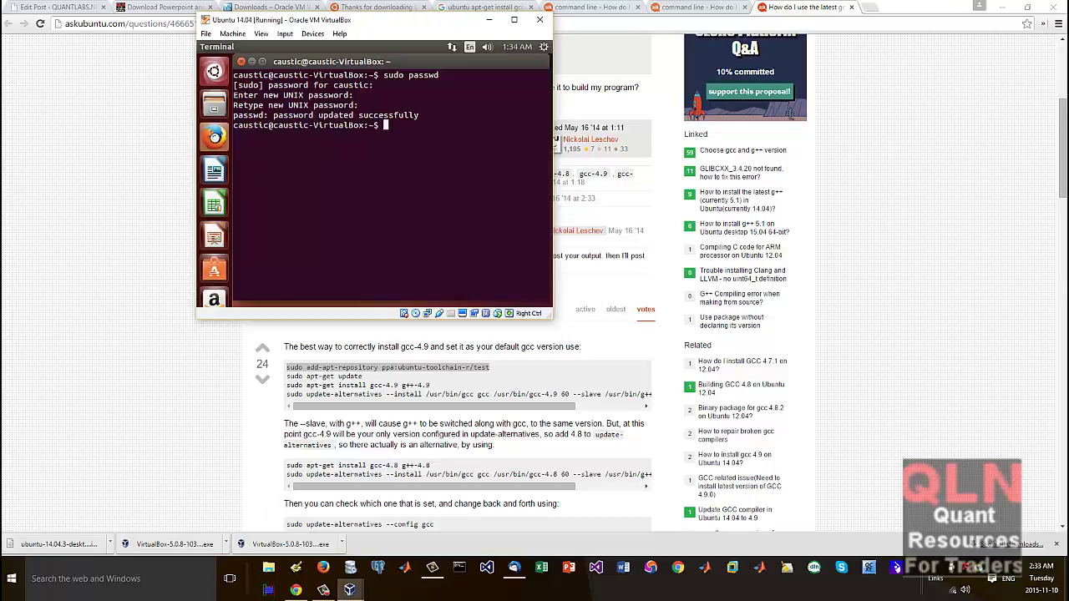
click(214, 136)
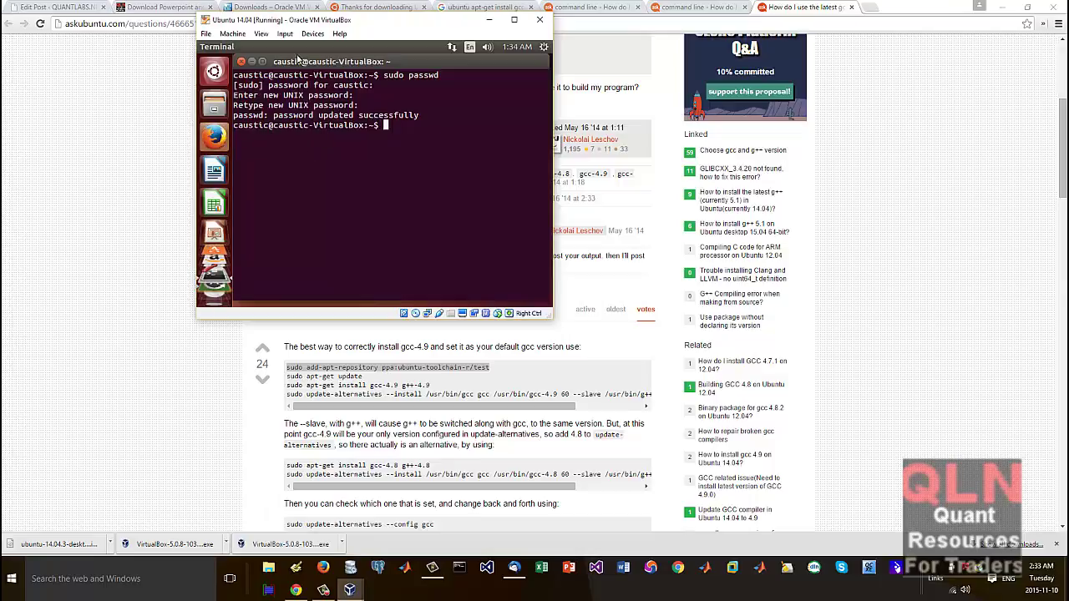
click(263, 37)
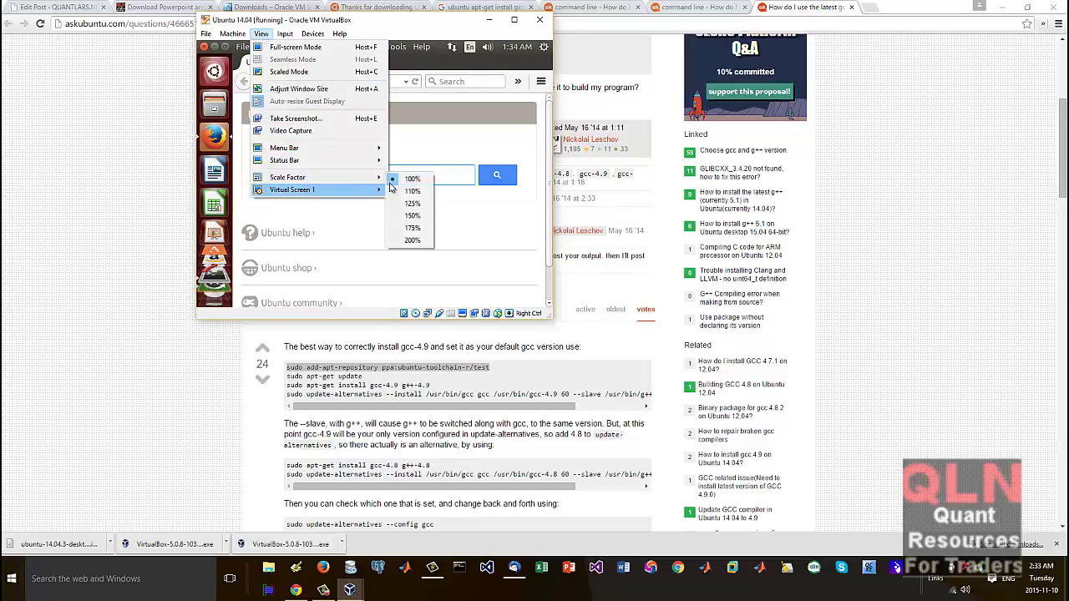
Step: Move the VM window down and search Google in the VM's Firefox for the askubuntu gcc 4.9 question
click(412, 173)
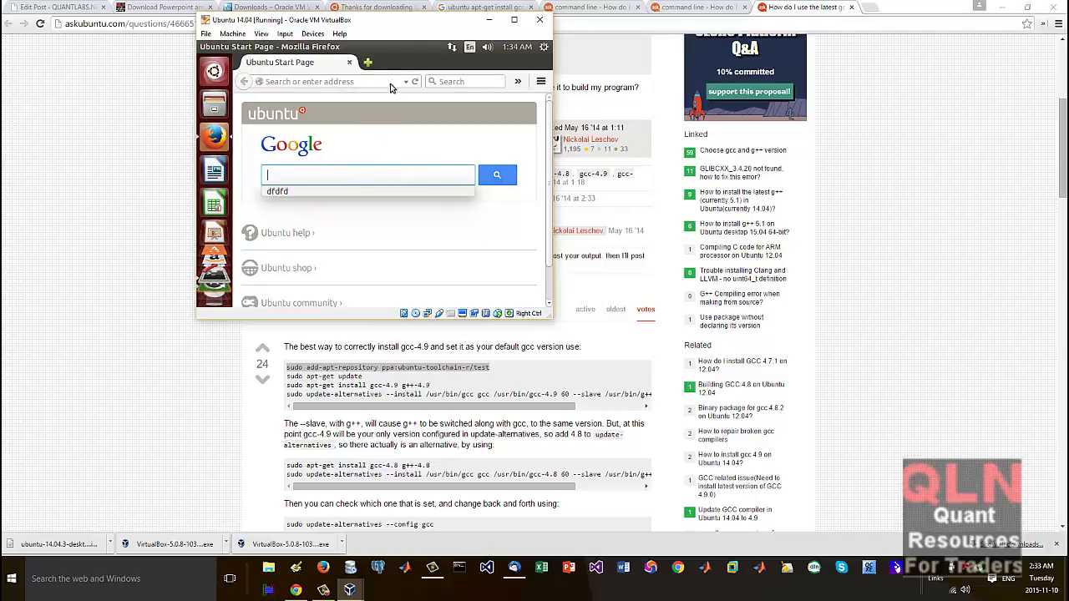
drag(417, 25, 269, 117)
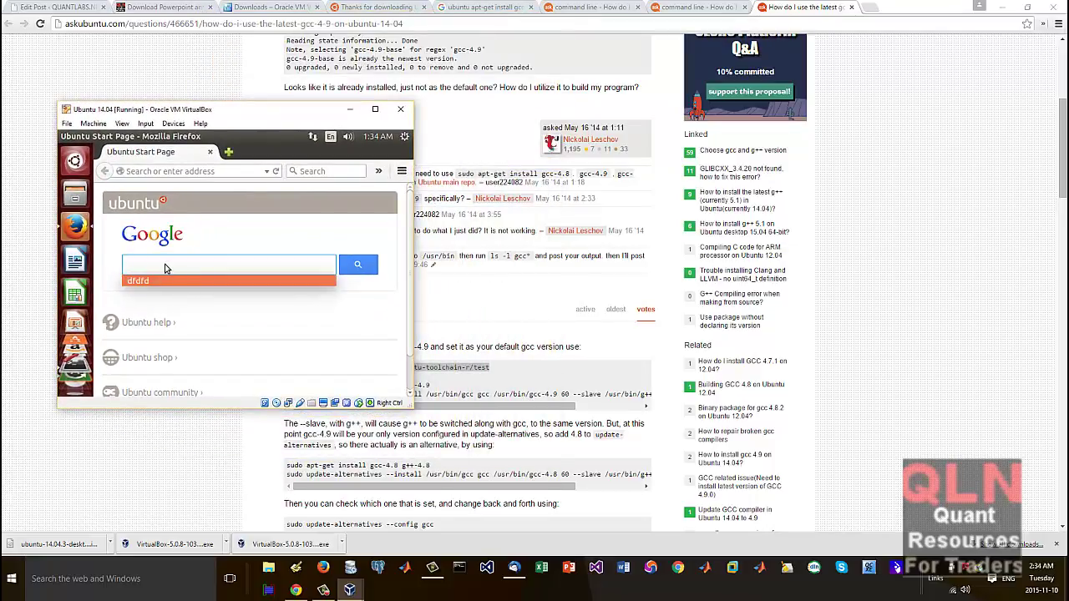
text(askubuntu giw do i)
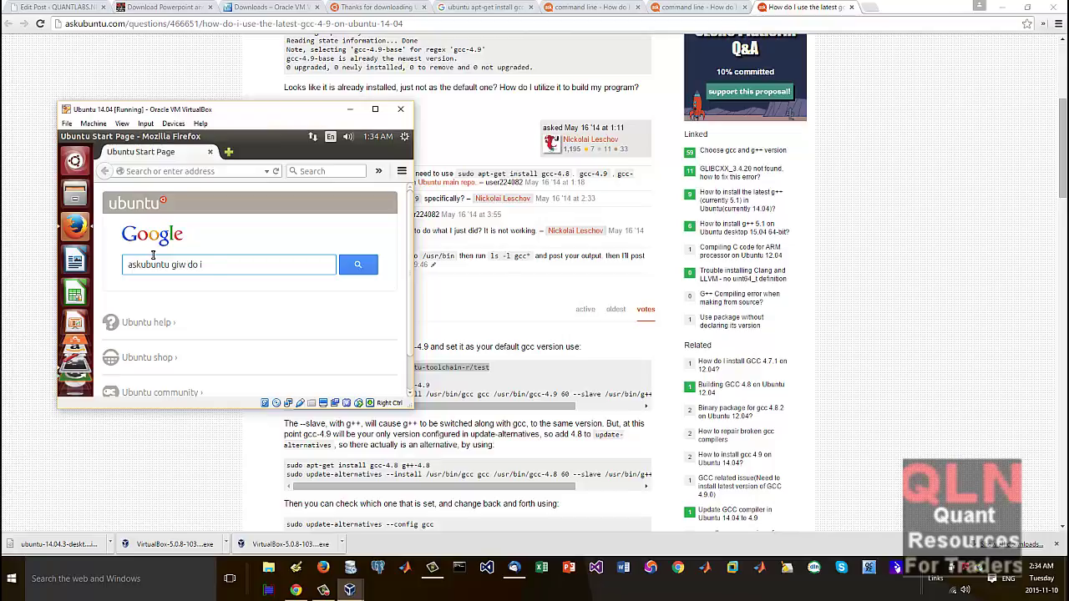
text(the latest gccc on ubuntu)
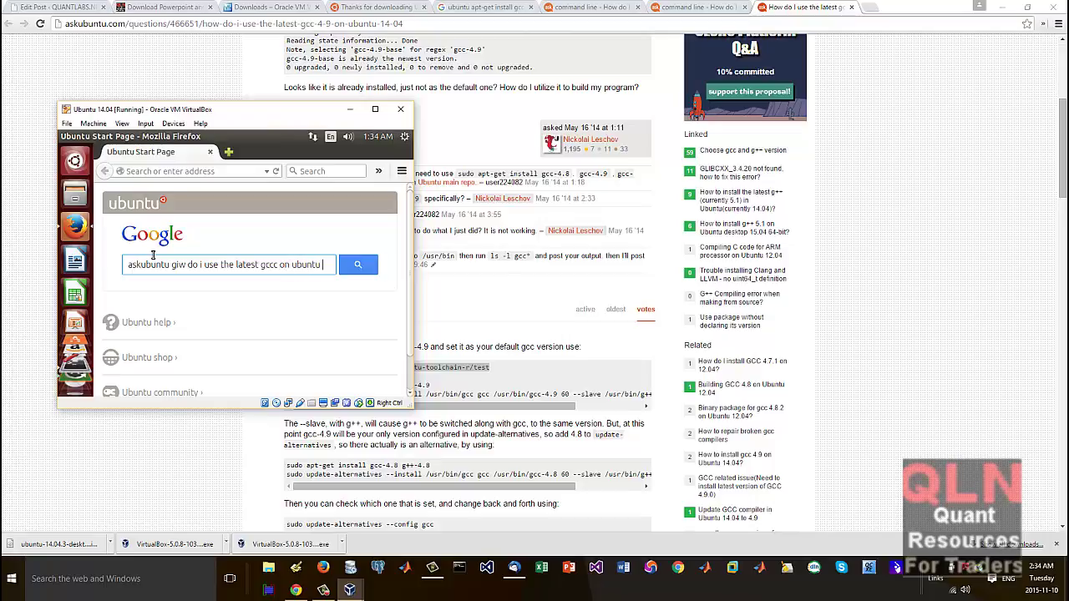
text(1,4)
key(BackSpace)
key(BackSpace)
text(4.04)
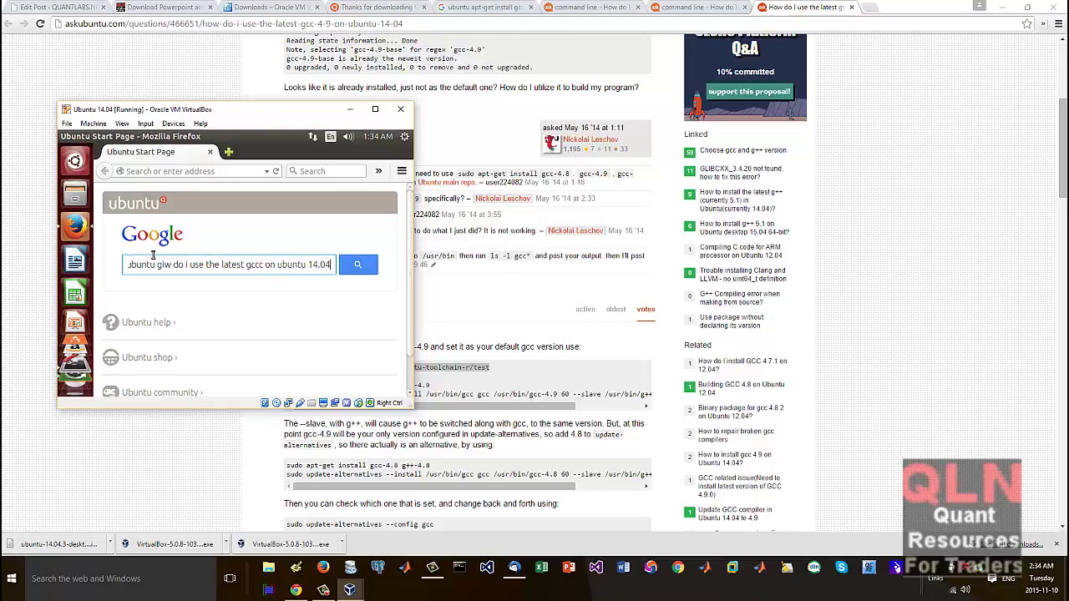
key(Return)
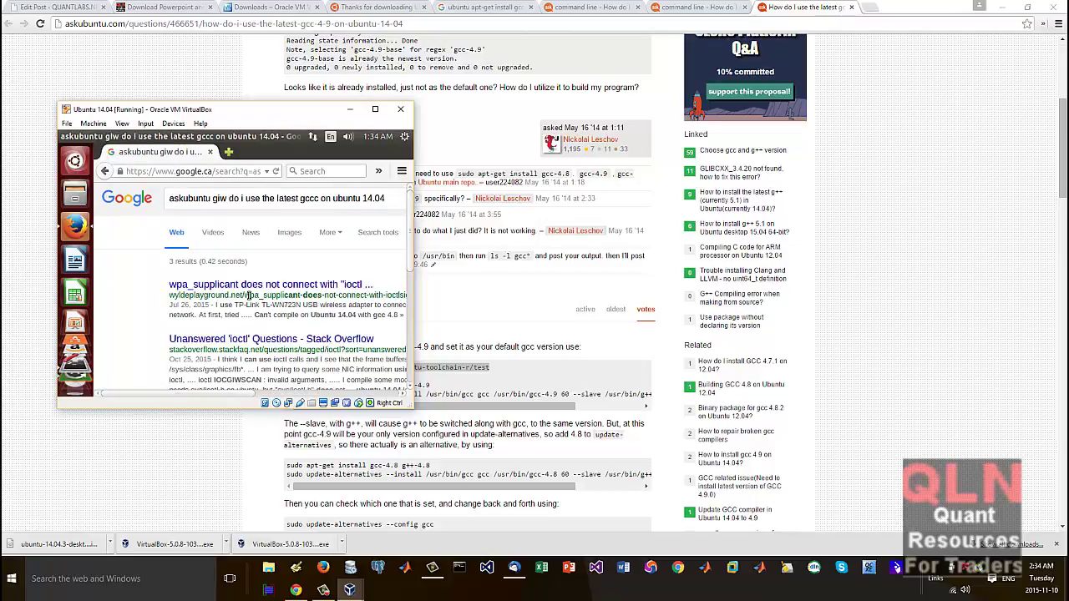
Step: Correct the misspelled 'giw' and 'gccc' in the query and rerun the search
scroll(248, 296, down, 2)
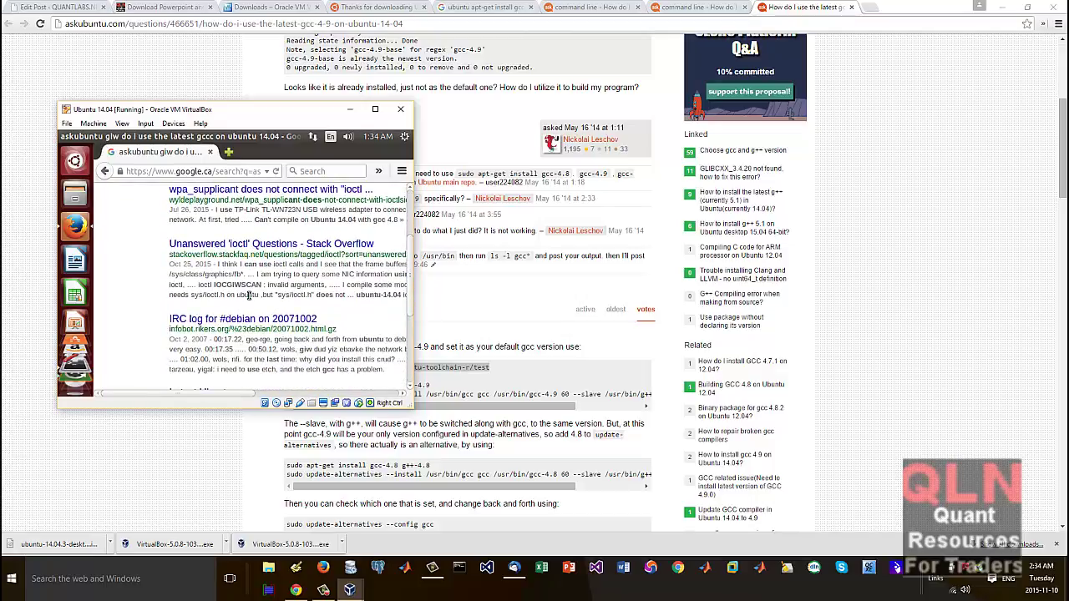
scroll(248, 296, up, 2)
click(207, 198)
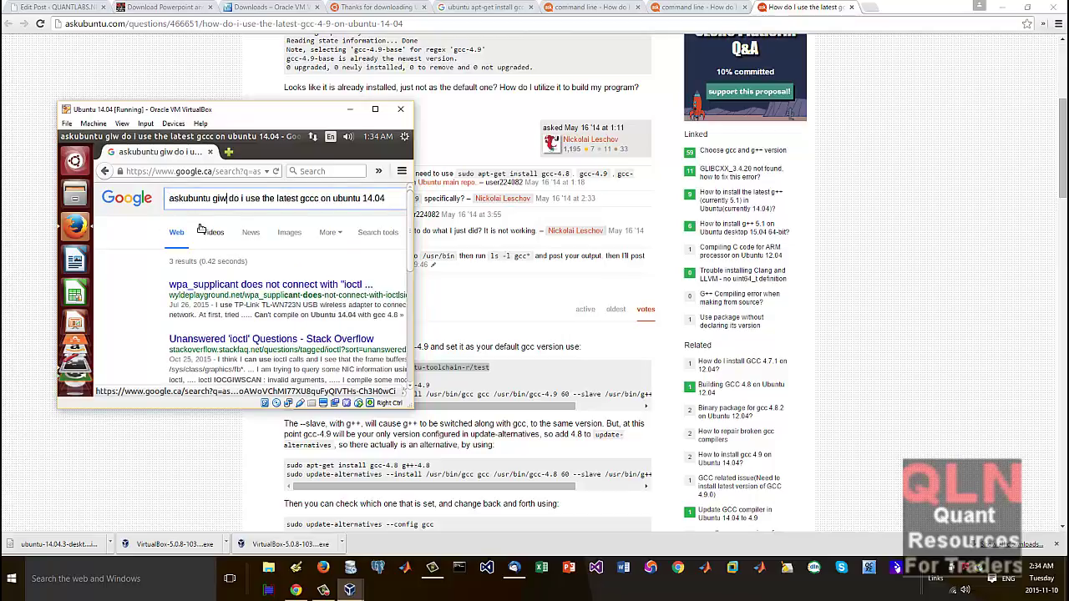
key(BackSpace)
key(BackSpace)
key(BackSpace)
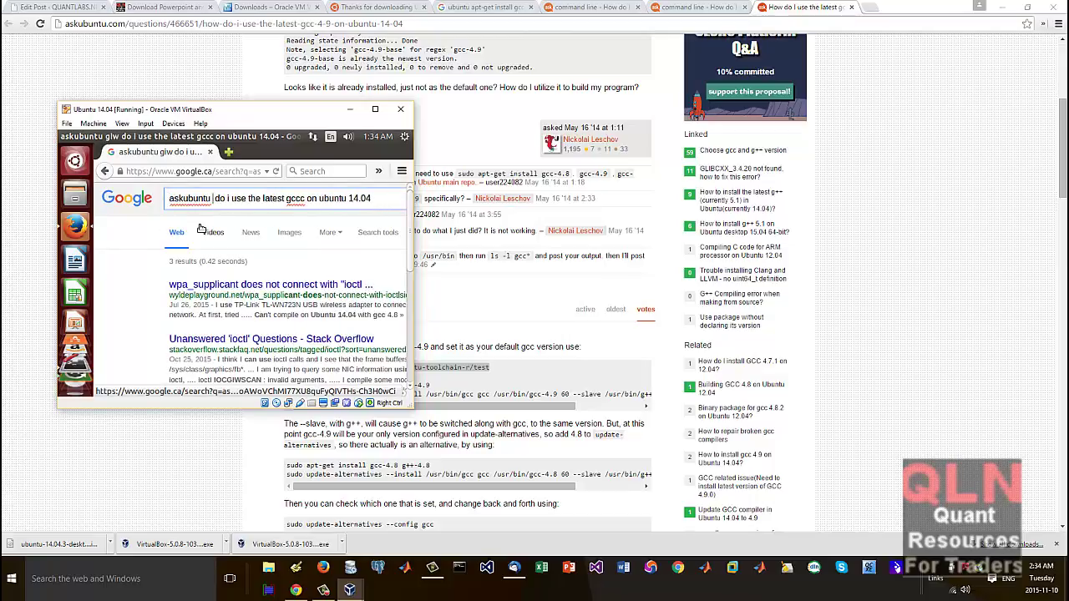
text(how)
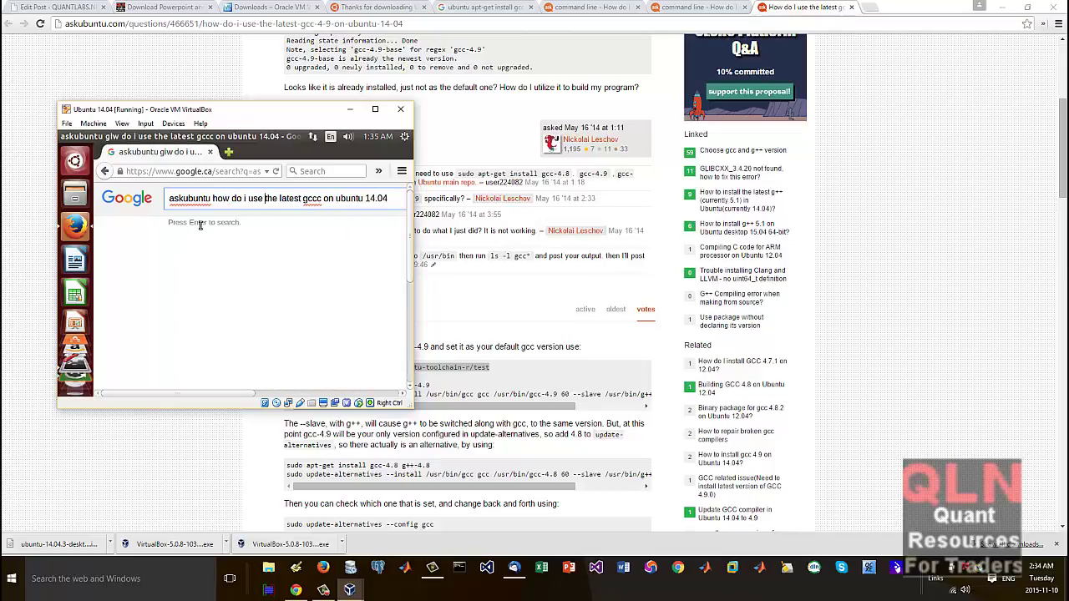
key(BackSpace)
key(Return)
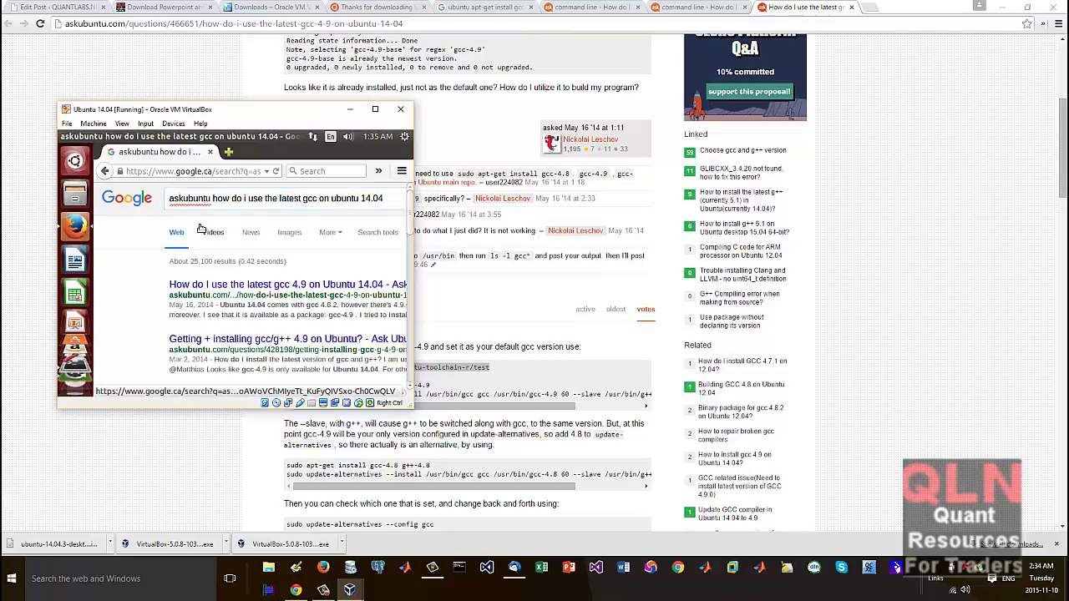
Step: Open the Ask Ubuntu gcc 4.9 question and select its add-apt-repository command line
click(309, 286)
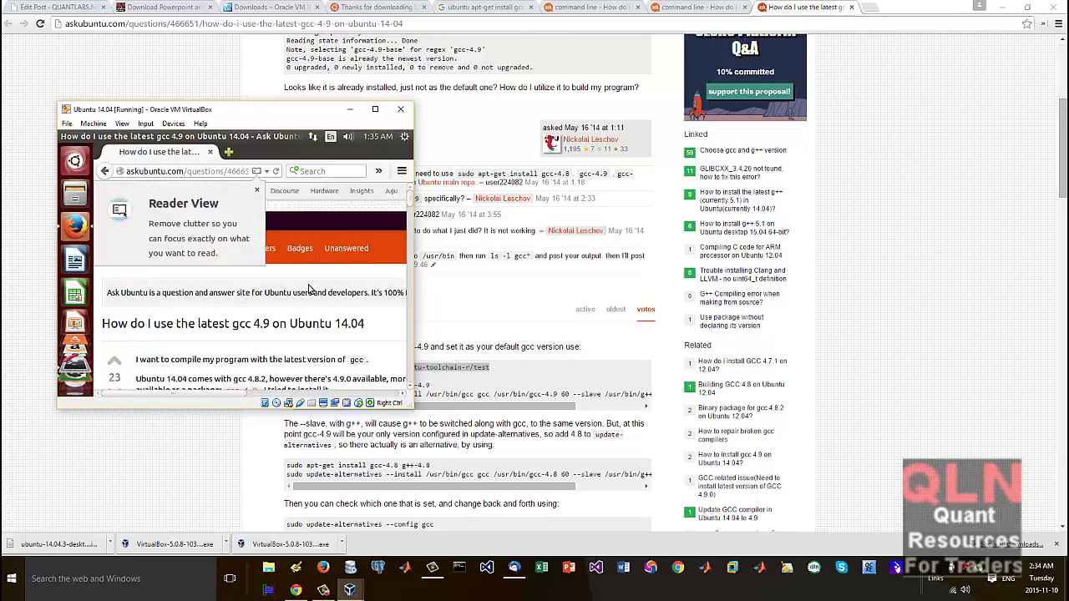
scroll(308, 289, down, 3)
scroll(306, 290, up, 1)
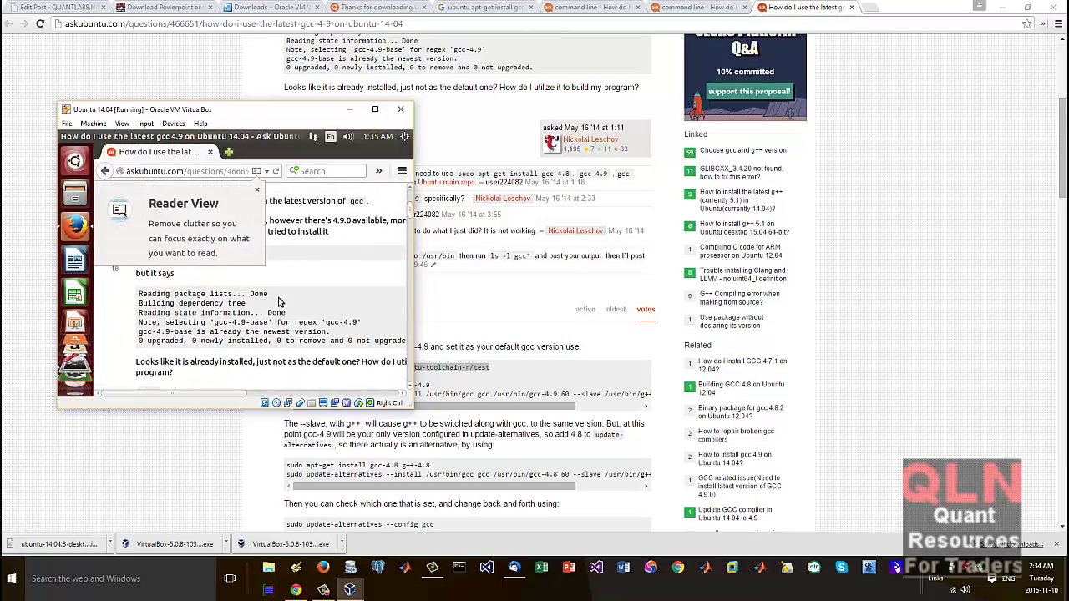
scroll(248, 306, up, 3)
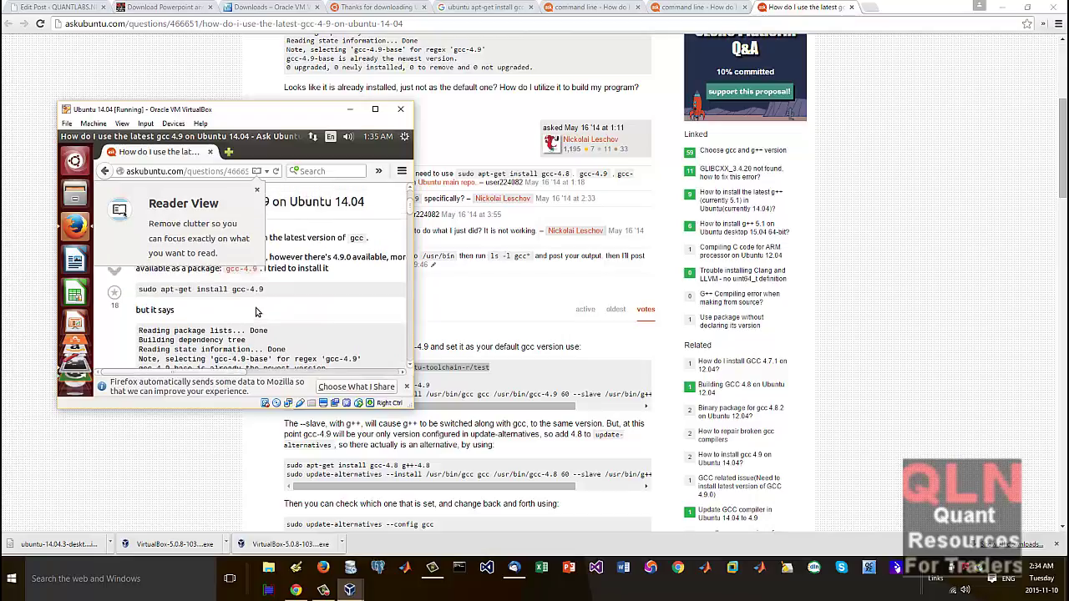
scroll(258, 313, down, 4)
scroll(258, 313, down, 5)
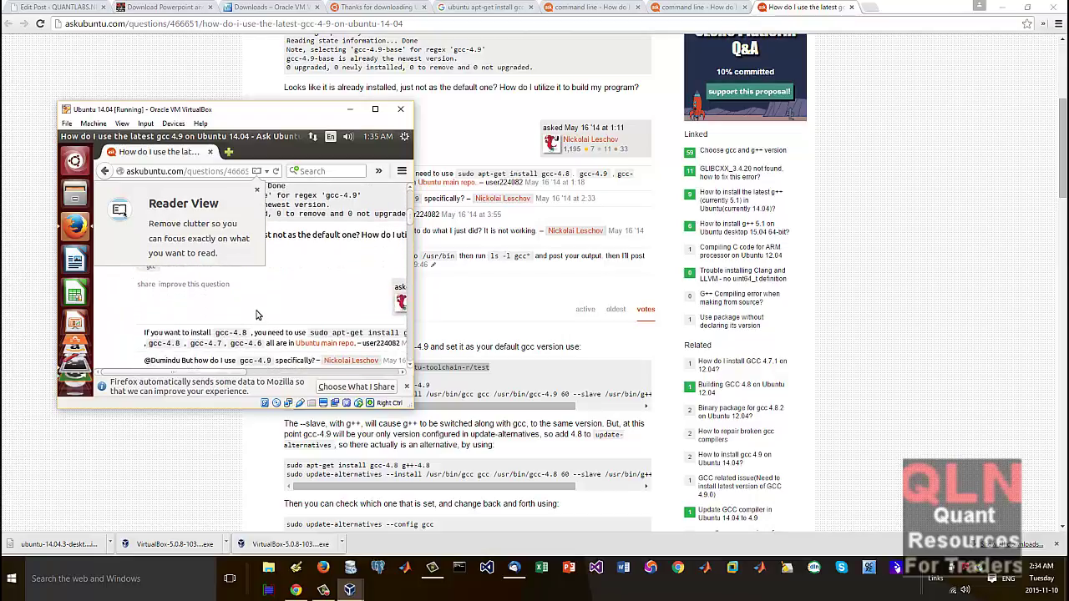
scroll(258, 315, down, 5)
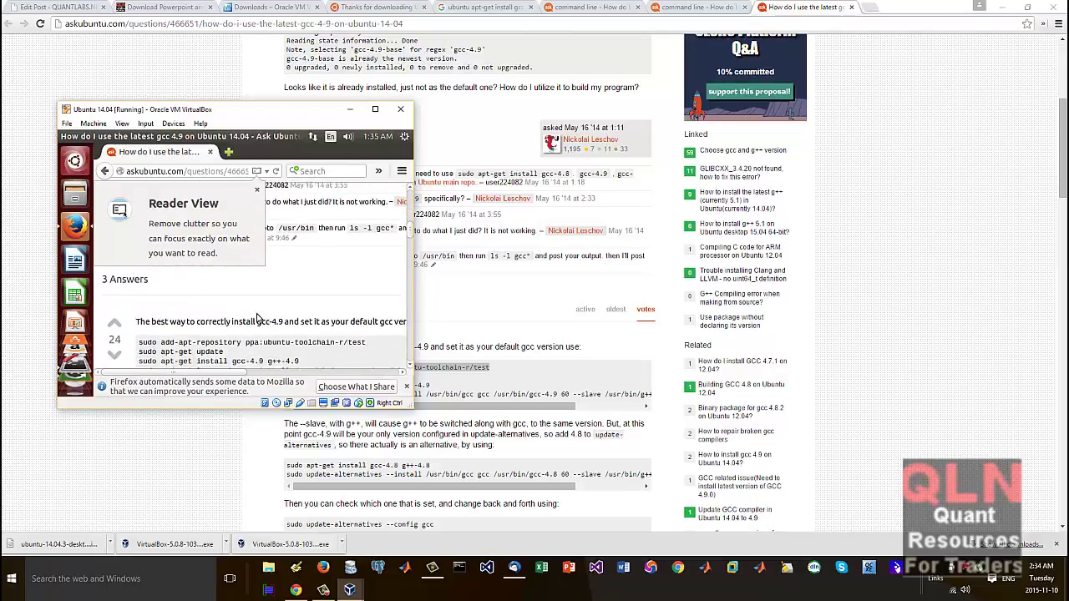
drag(374, 314, 140, 315)
Step: Copy the add-apt-repository command and run it in a new VM terminal
right_click(149, 308)
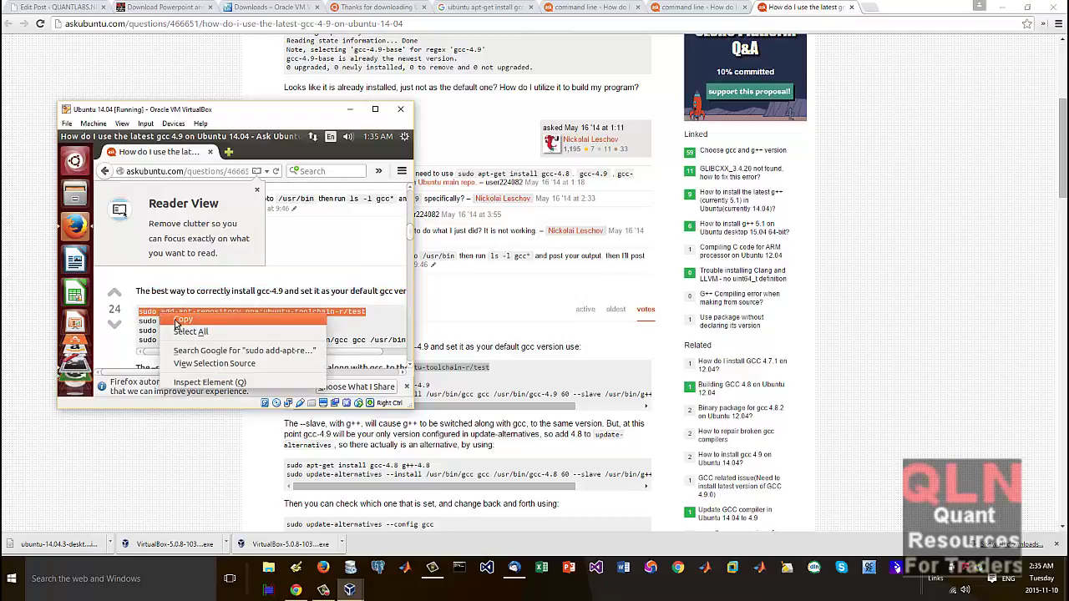
click(184, 324)
key(ctrl+alt+t)
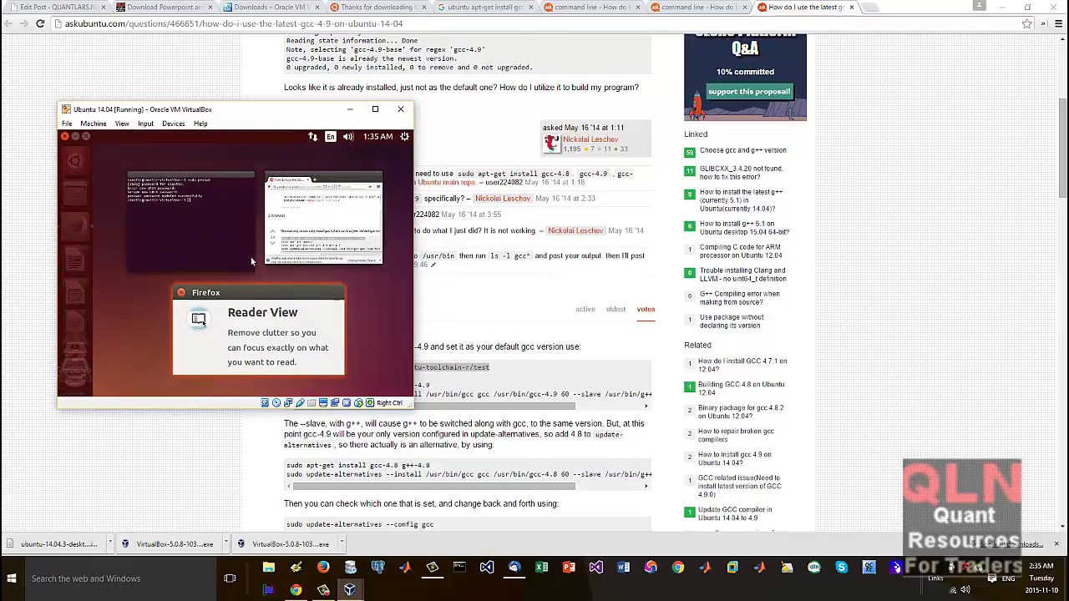
right_click(254, 225)
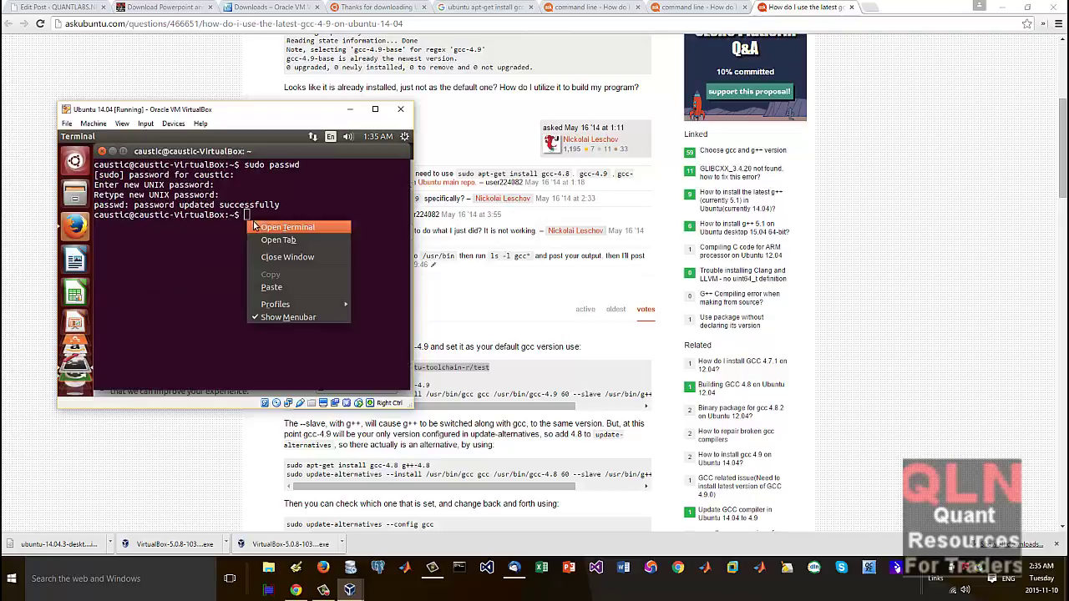
click(271, 286)
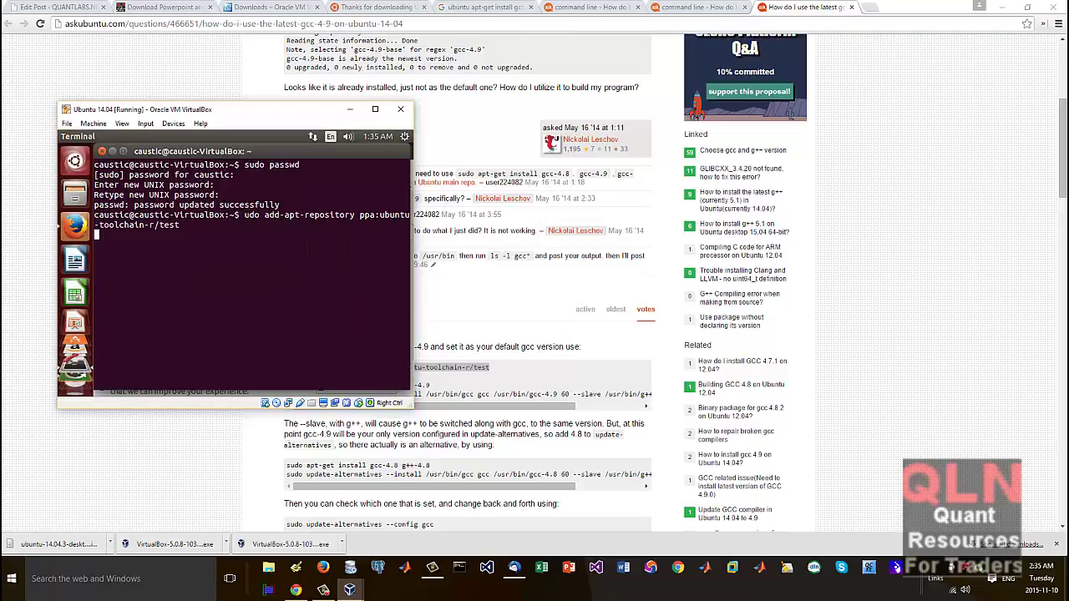
key(Return)
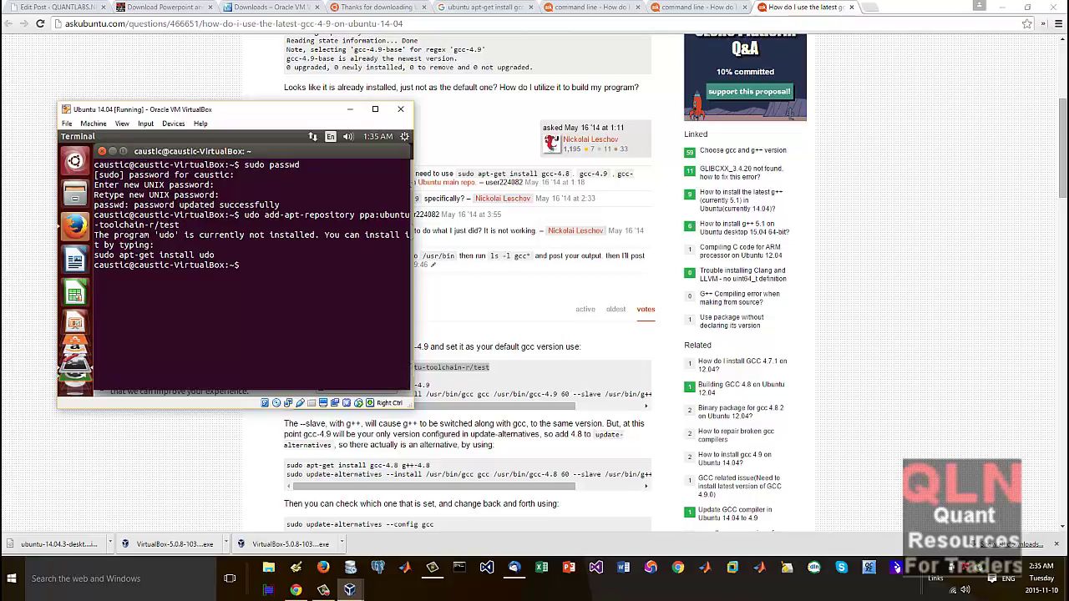
Step: Recall the command, add the missing 's' at its start, and confirm adding the PPA
key(Up)
key(Home)
text(s)
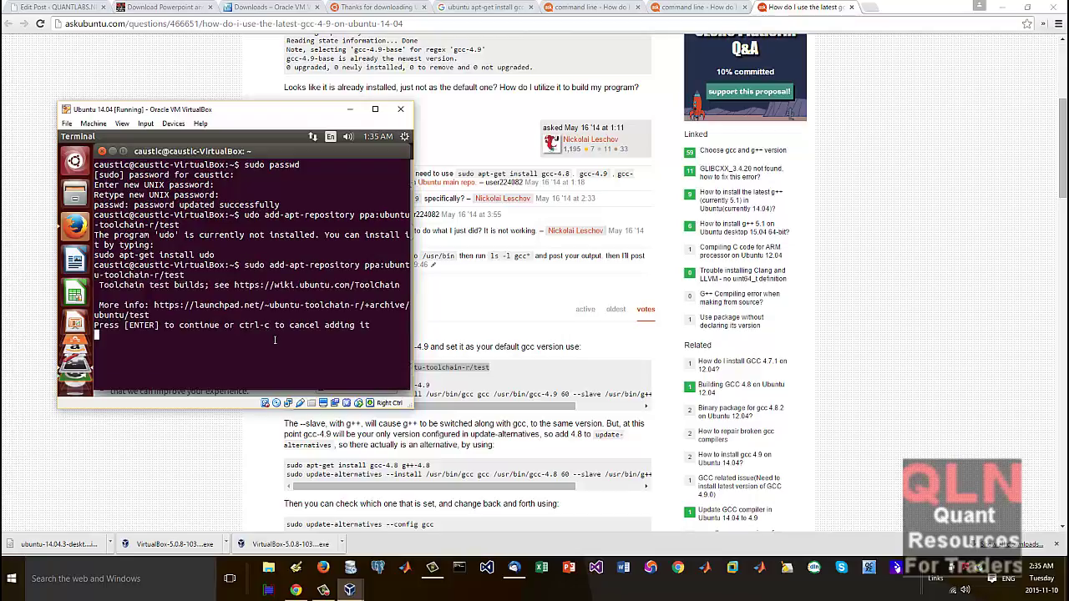
key(Return)
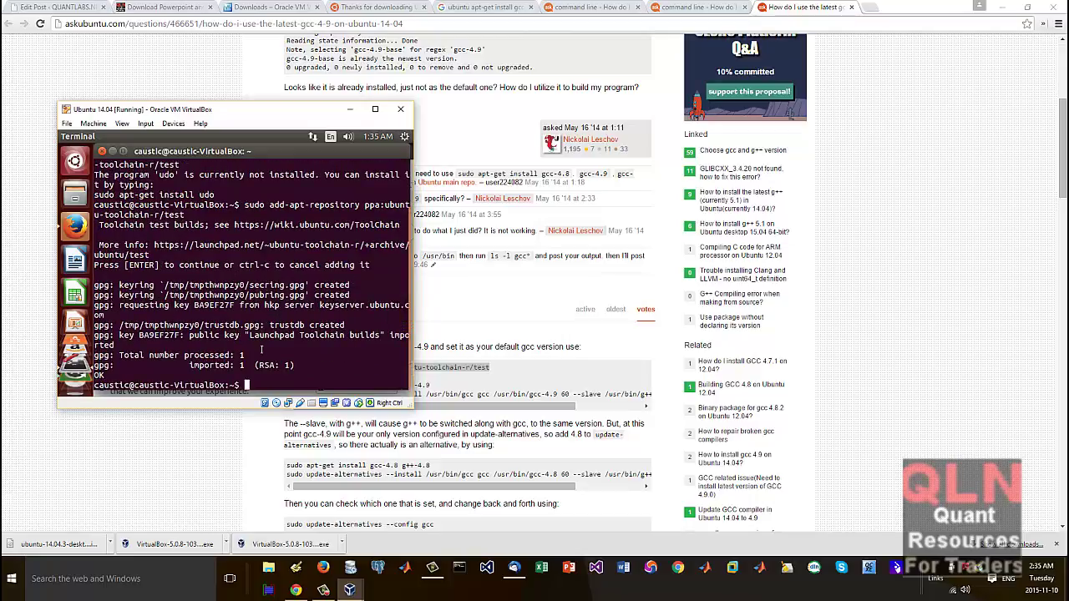
Step: Copy the 'sudo apt-get update' line from the Chrome answer page
click(484, 319)
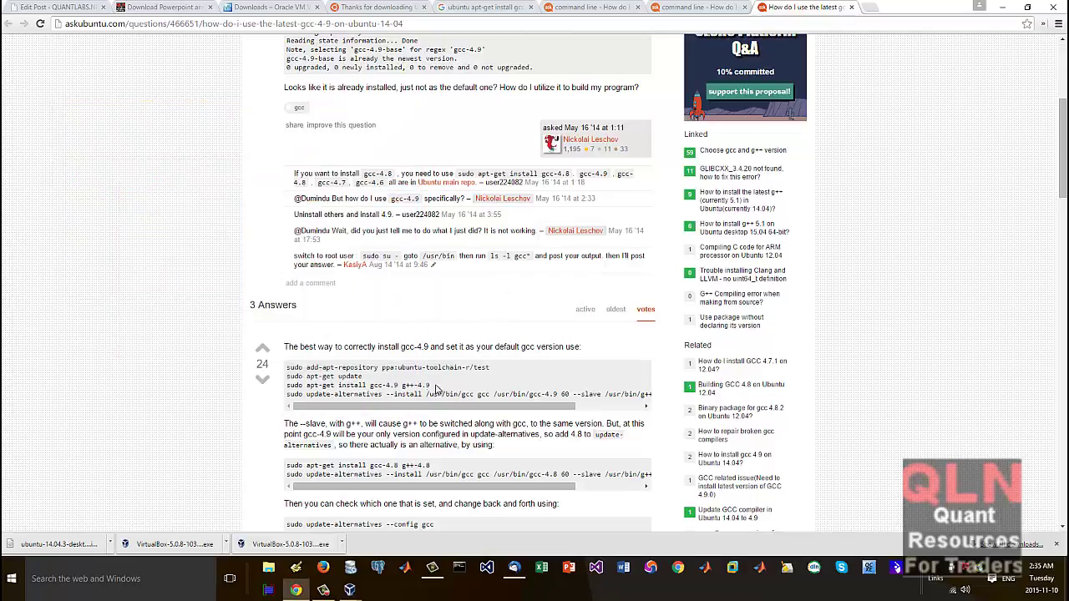
drag(363, 377, 294, 377)
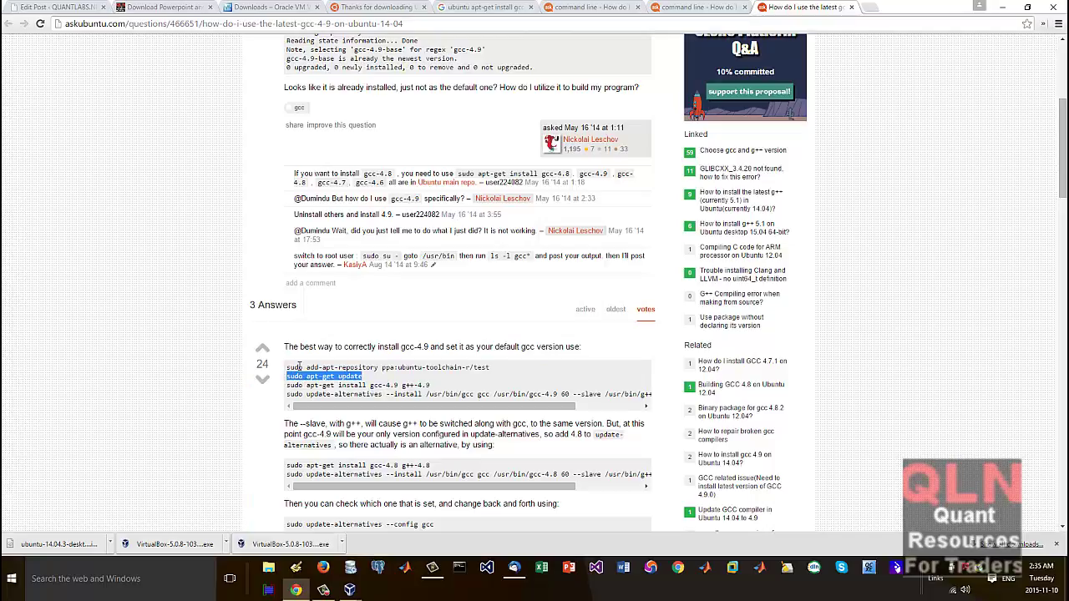
scroll(298, 368, up, 1)
right_click(334, 438)
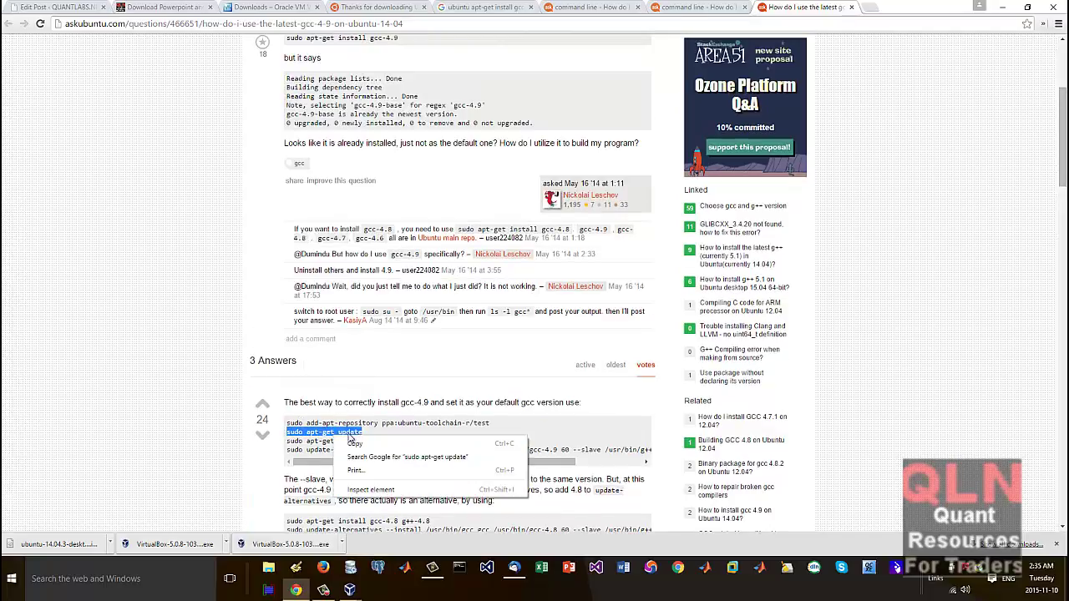
click(355, 455)
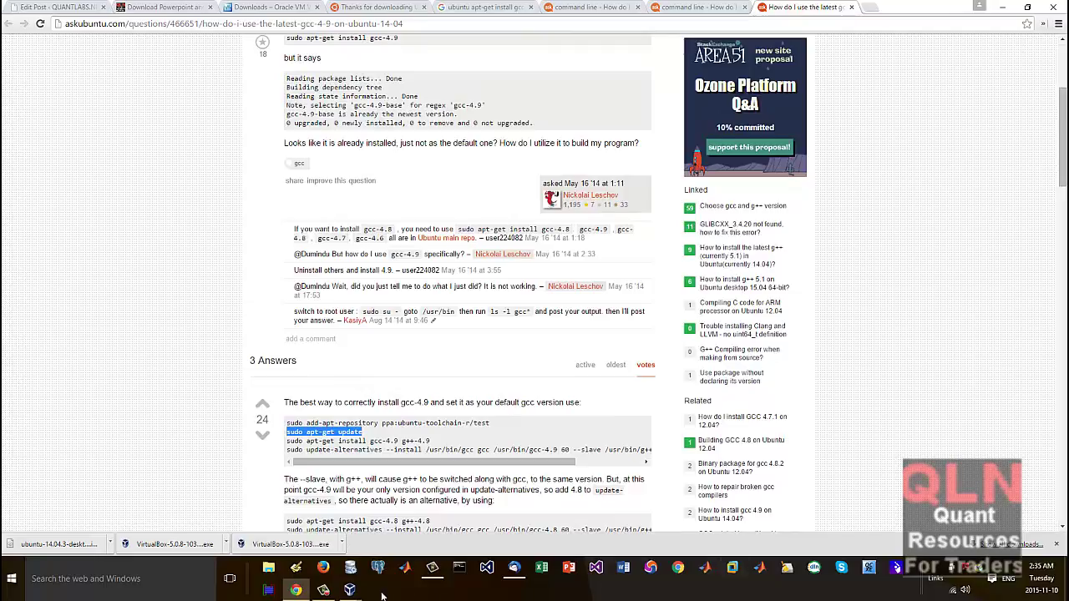
Step: Paste and run add-apt-repository in the VM terminal, confirming the toolchain test PPA
click(349, 590)
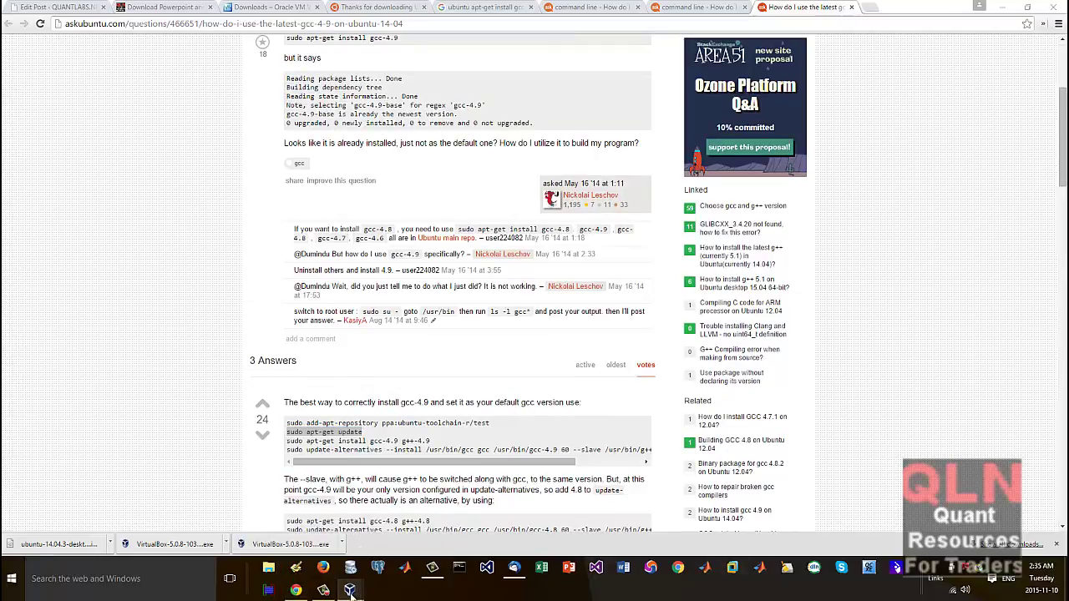
click(357, 534)
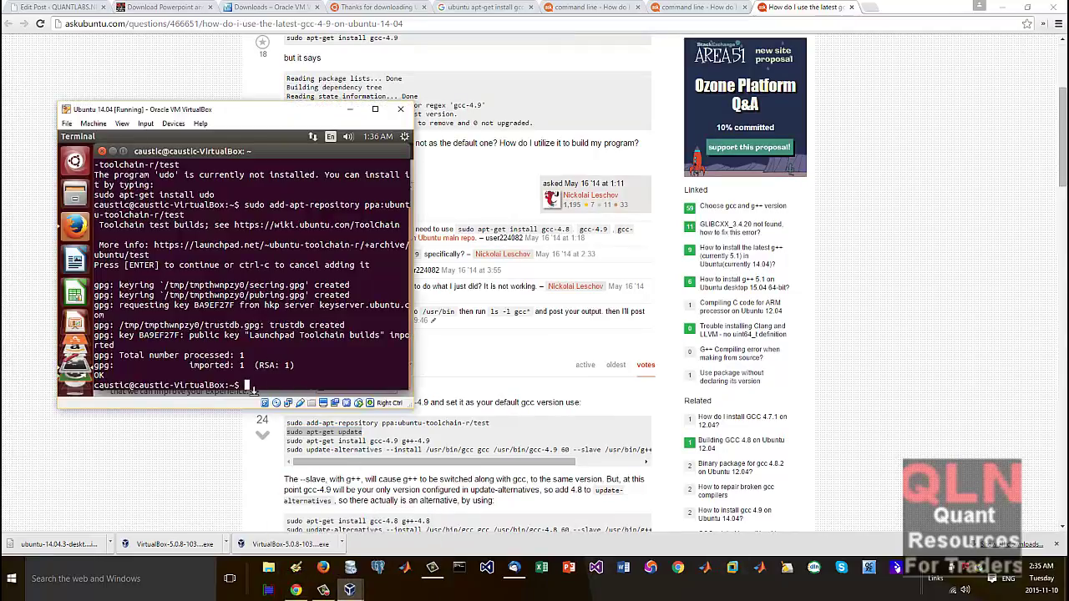
right_click(250, 390)
click(336, 318)
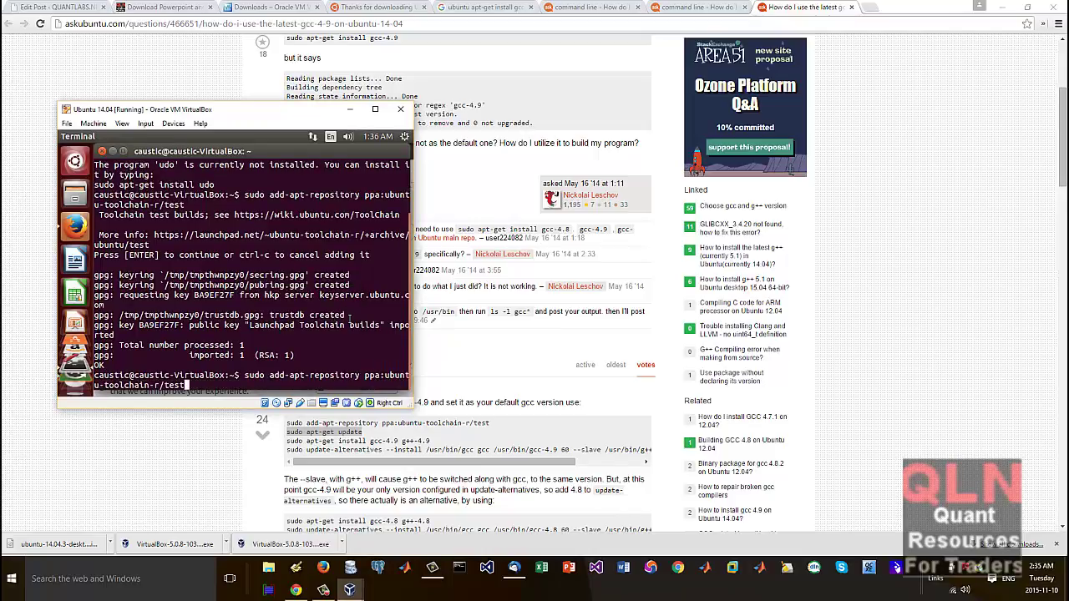
key(Return)
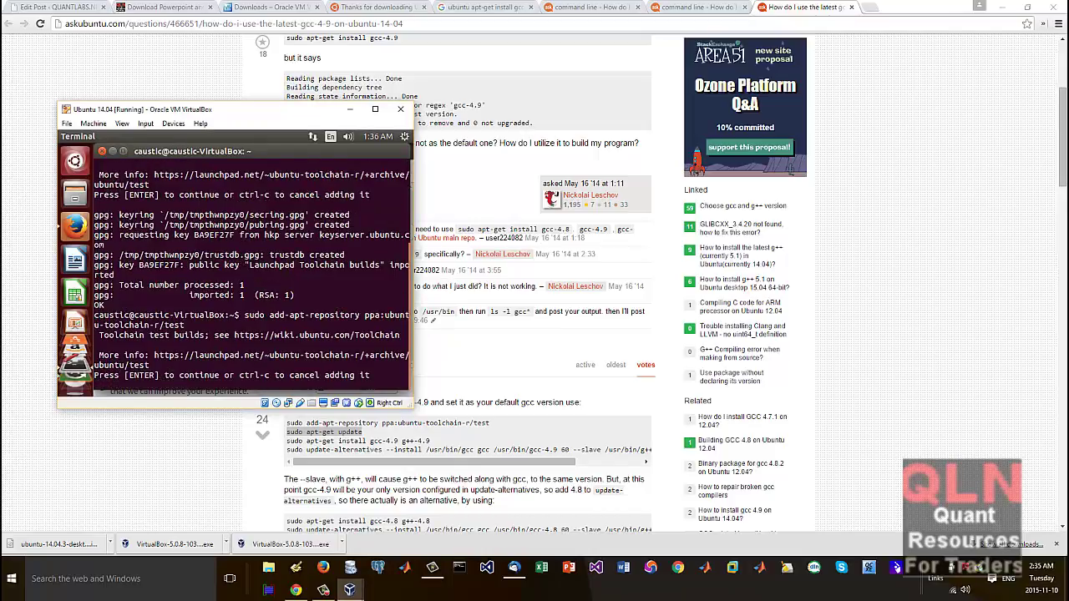
key(Return)
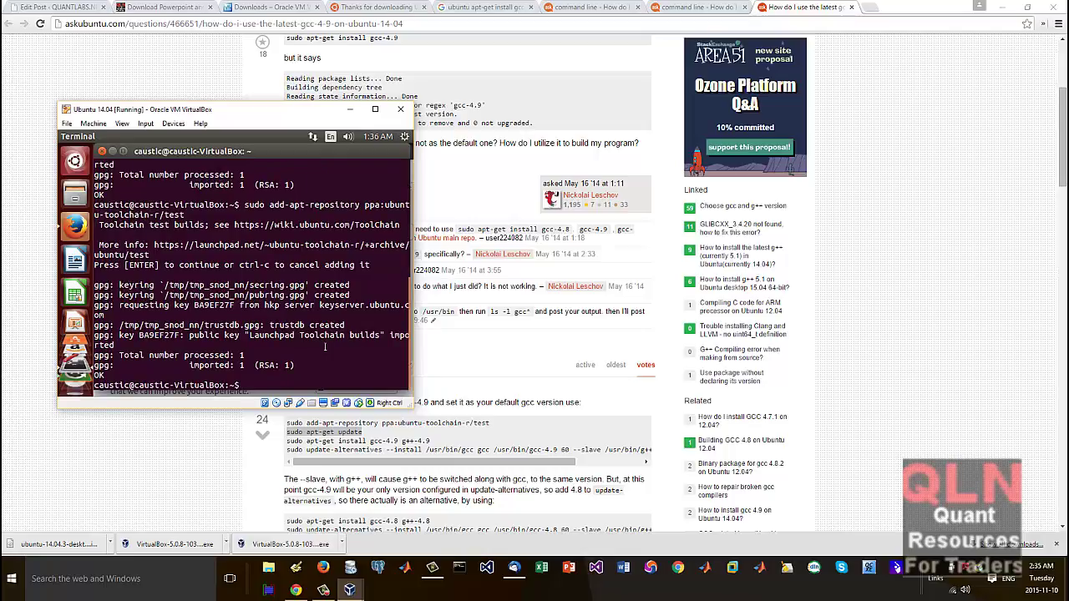
Step: Edit a recalled command into 'sudo apt-get update' and run it
key(Up)
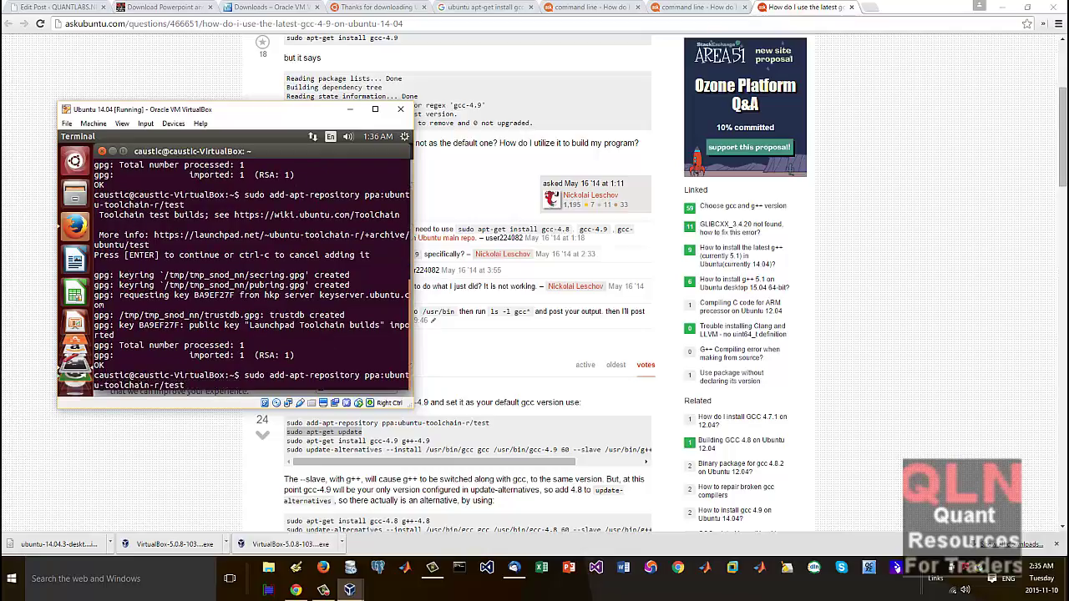
key(Up)
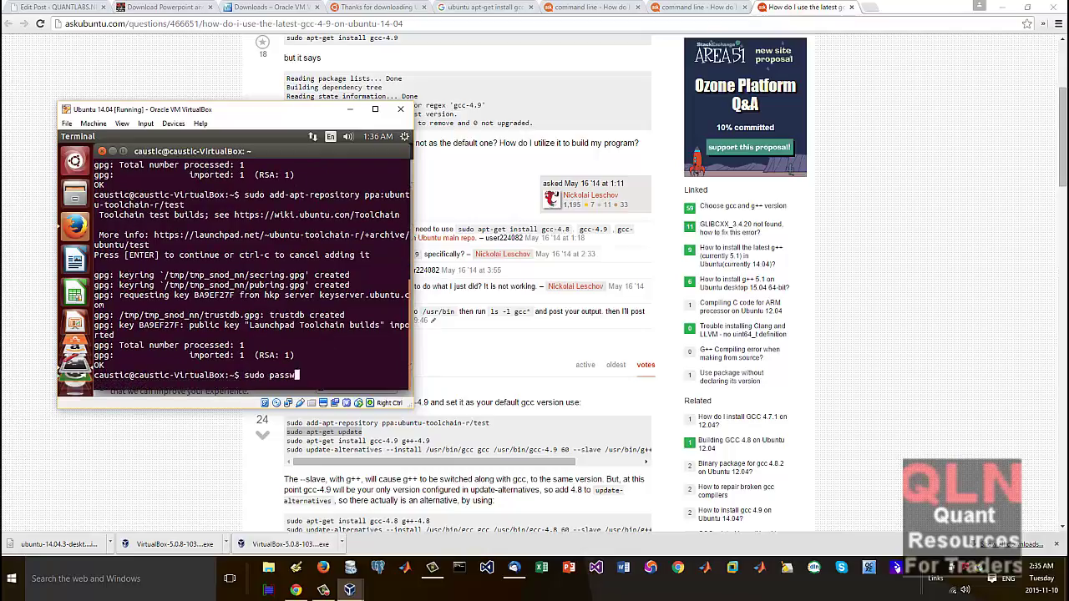
key(BackSpace)
key(BackSpace)
key(BackSpace)
text(apt-get update)
key(Return)
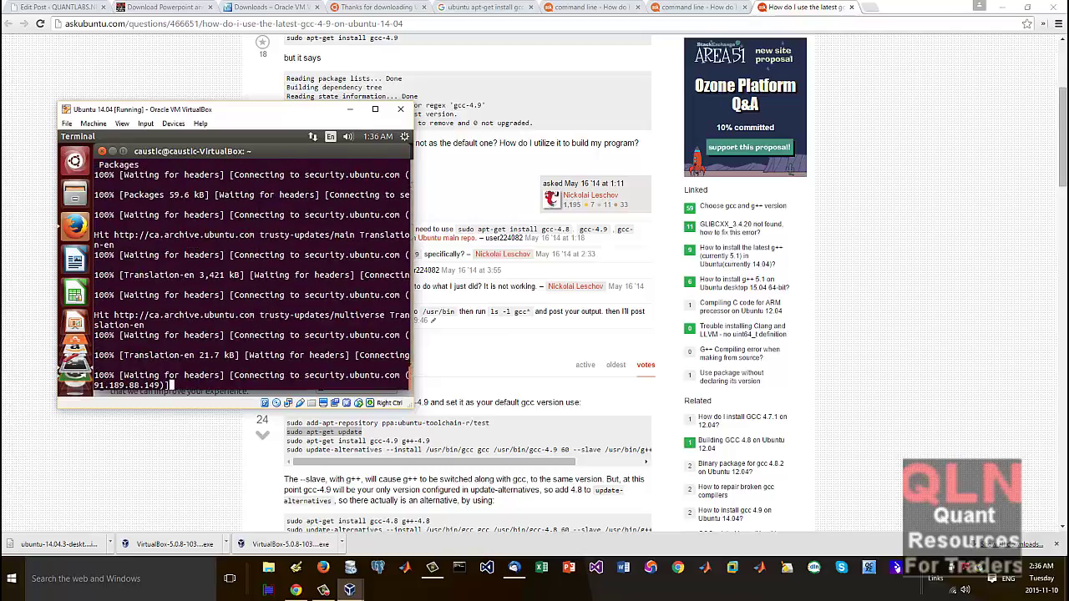
Step: Launch a second Terminal from the Ubuntu Dash, then bring the browser back forward
right_click(76, 160)
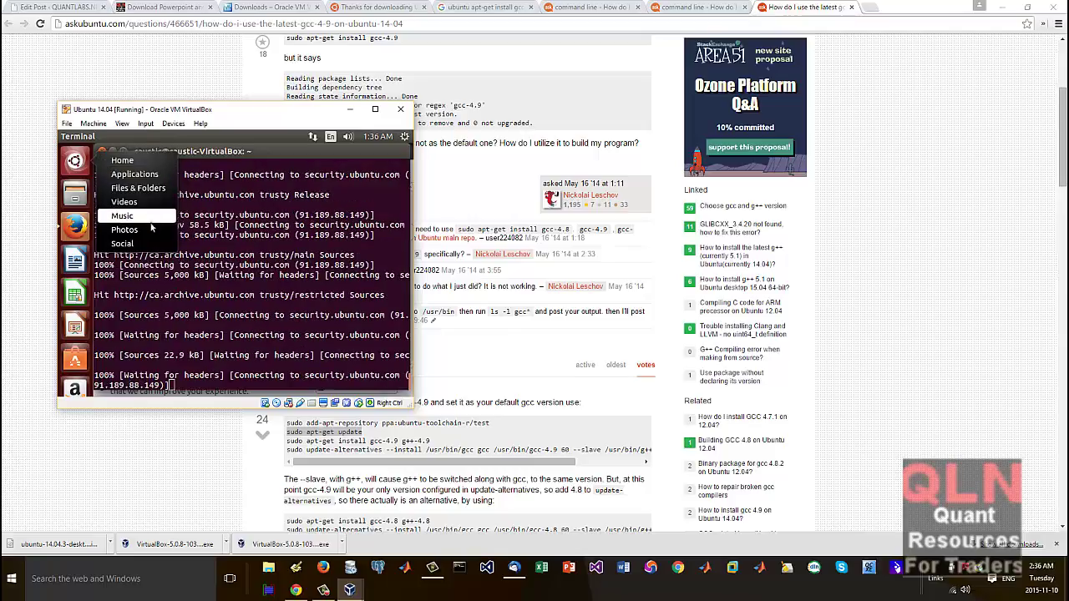
click(122, 161)
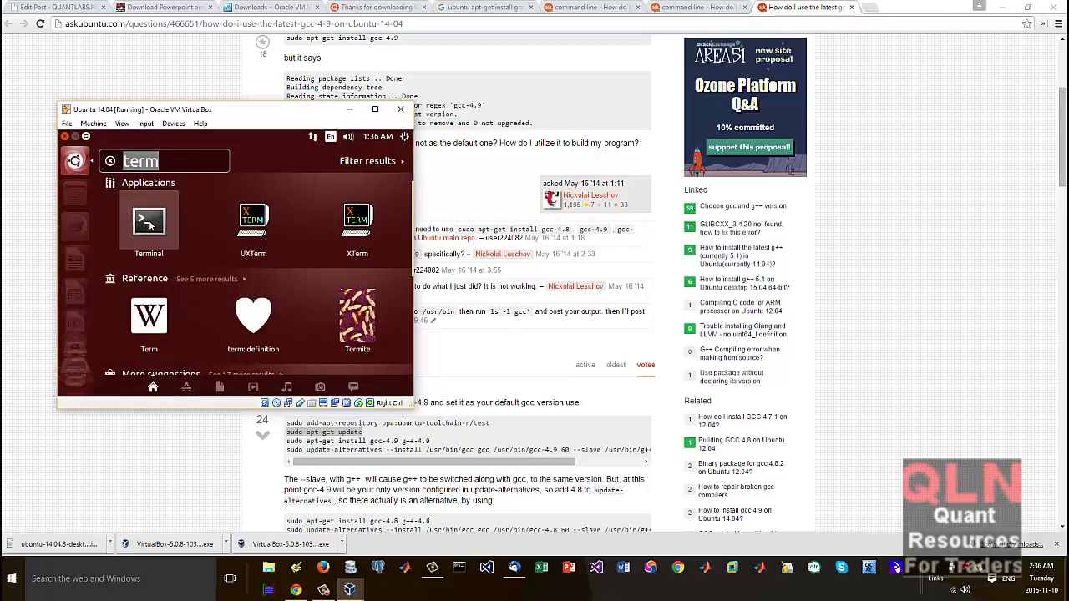
click(155, 222)
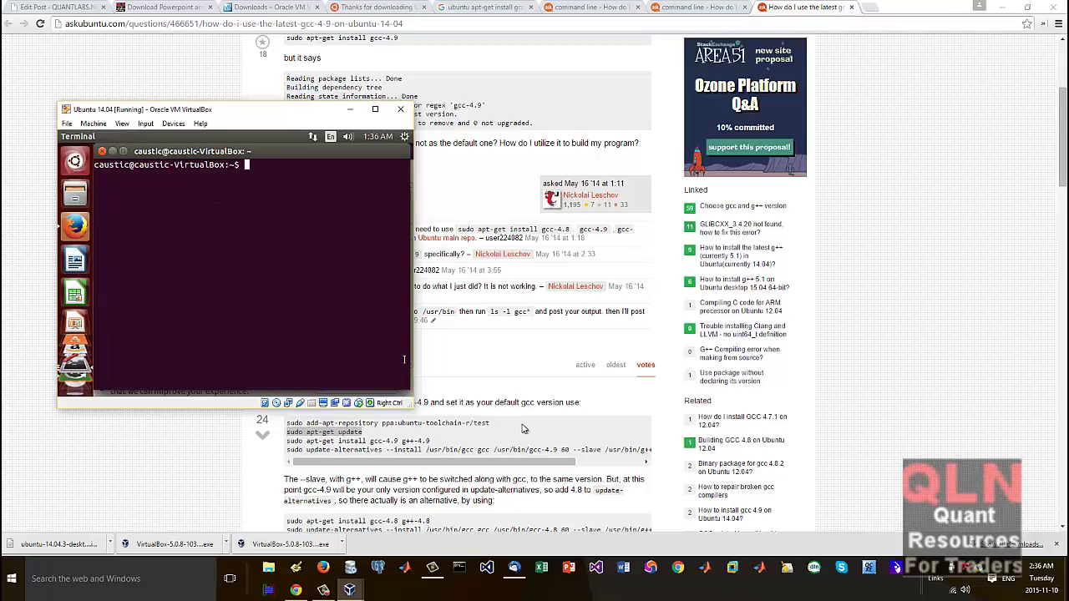
click(474, 436)
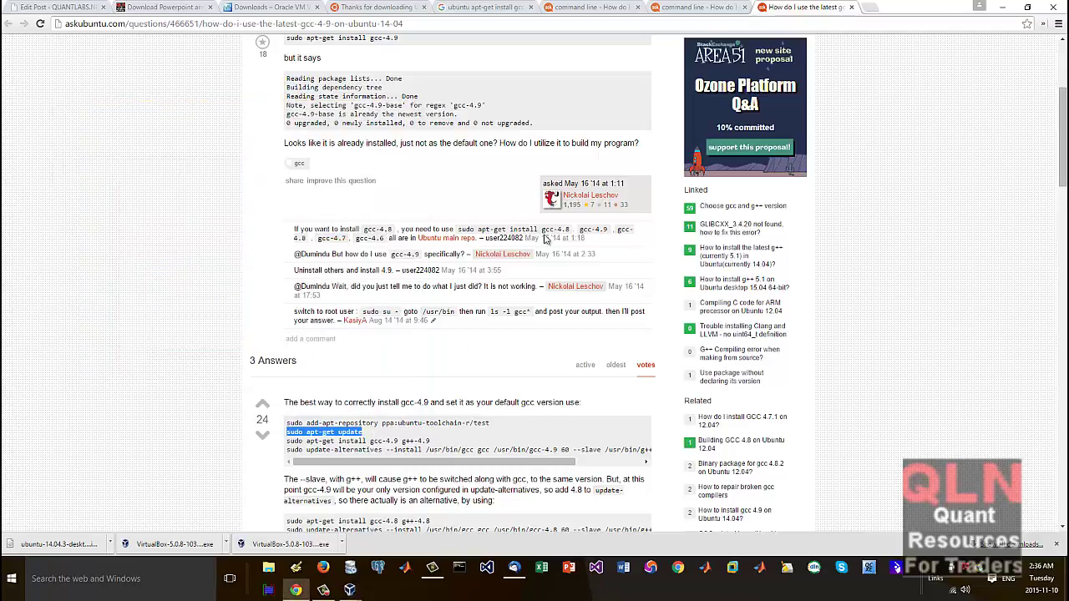
Step: Open Google in a new tab and search 'ubuntu change default root password'
click(493, 10)
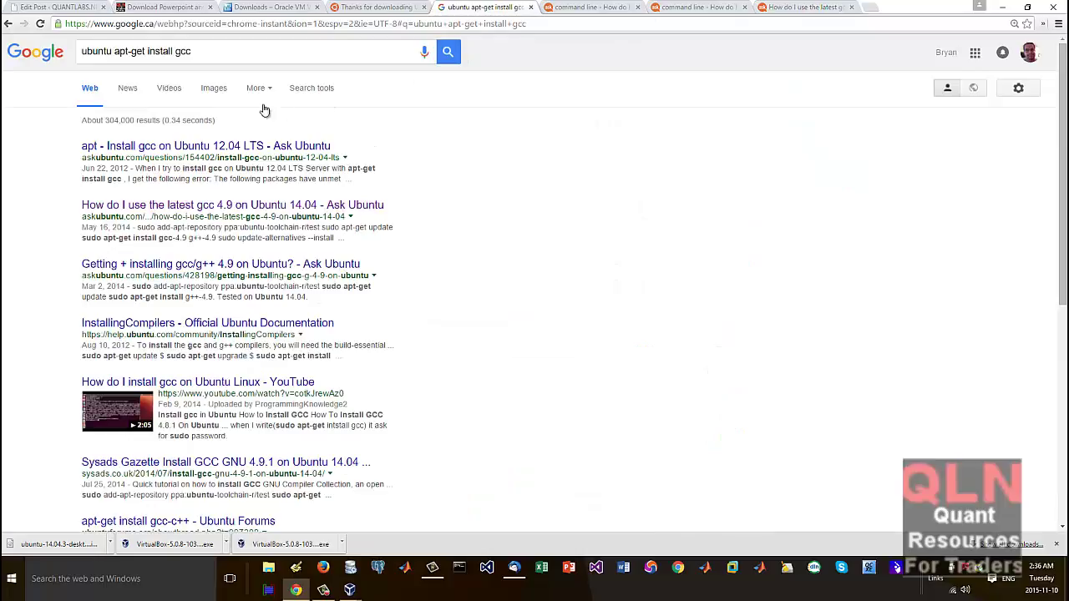
click(213, 53)
key(ctrl+t)
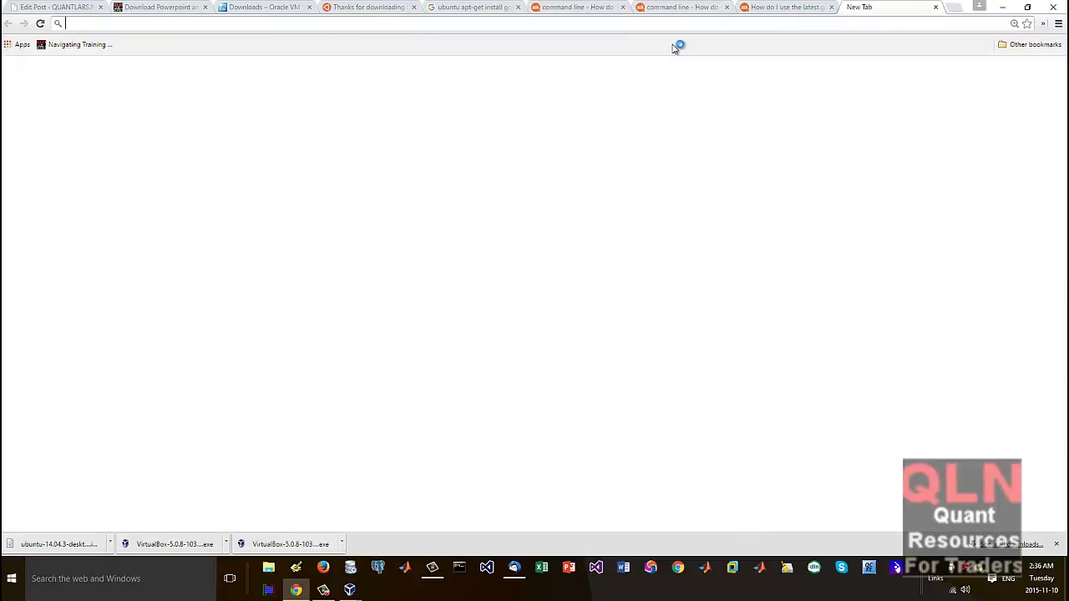
text(google.com)
key(Return)
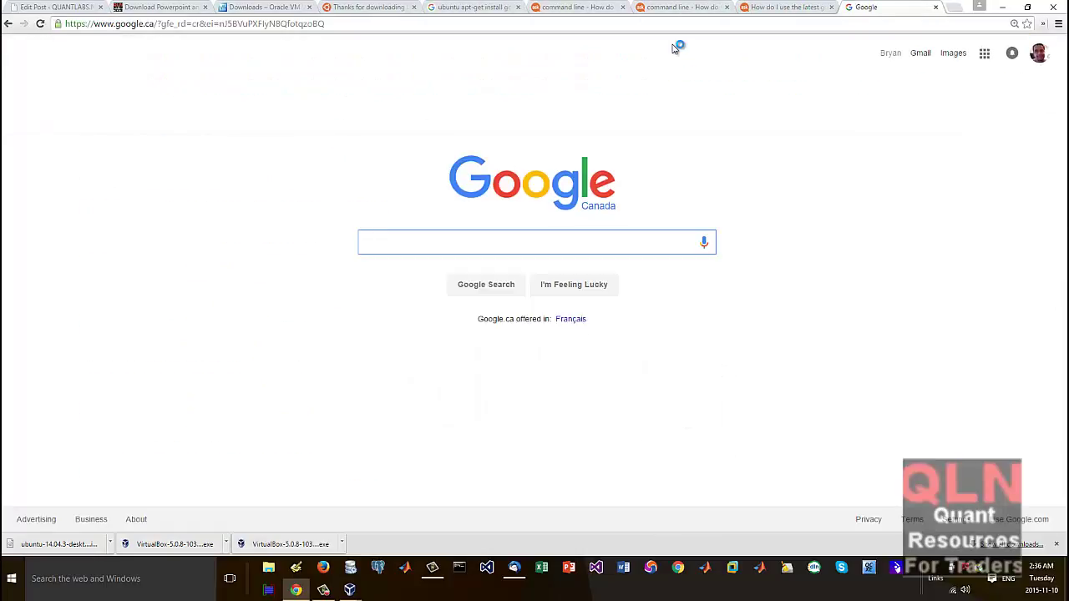
text(ubuntu)
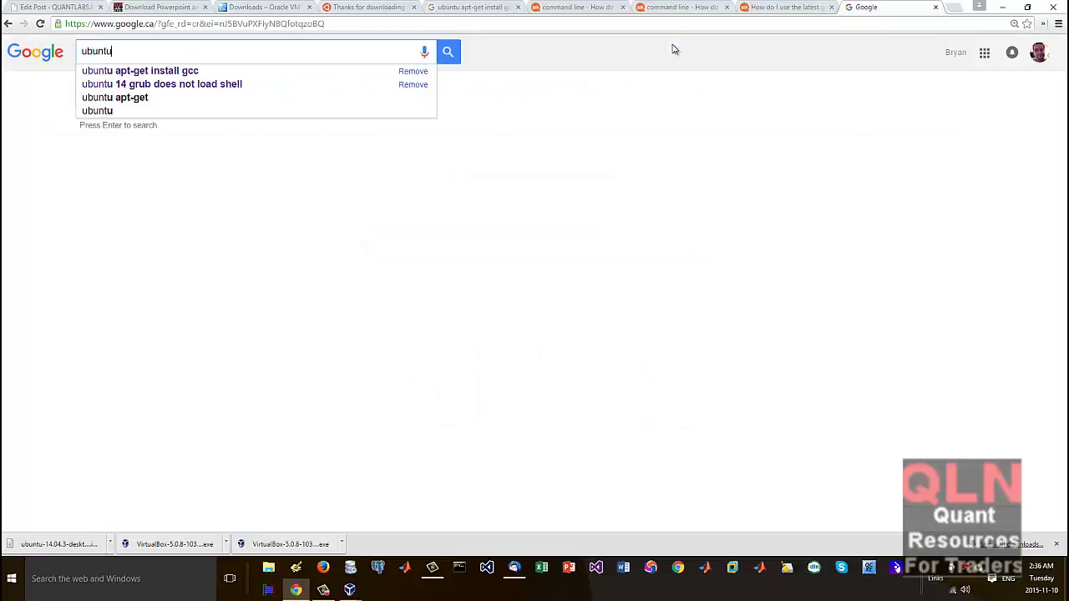
text( change dev)
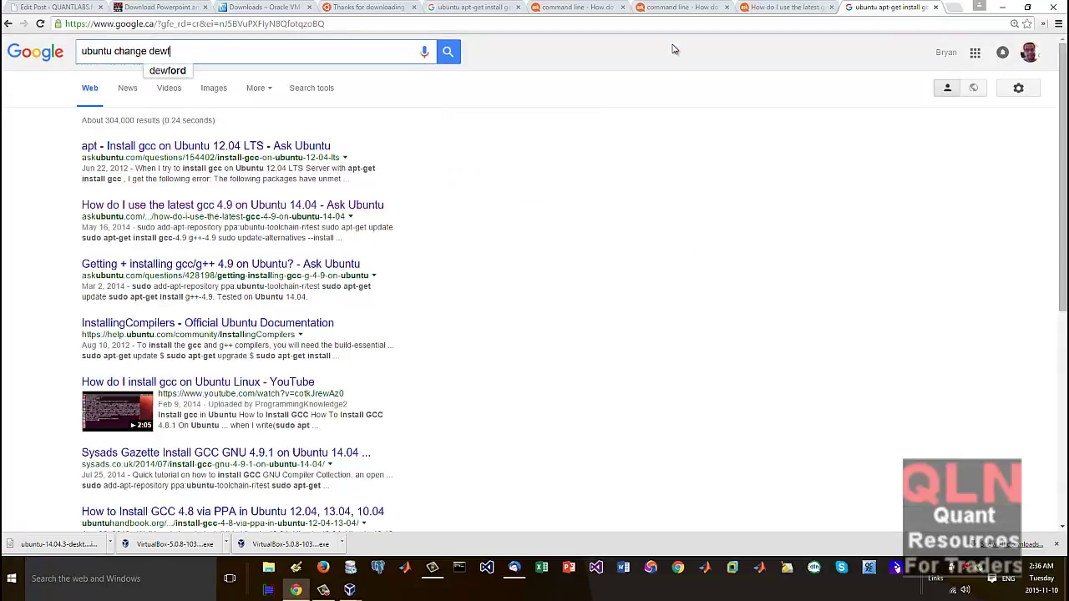
key(BackSpace)
key(BackSpace)
text(efau)
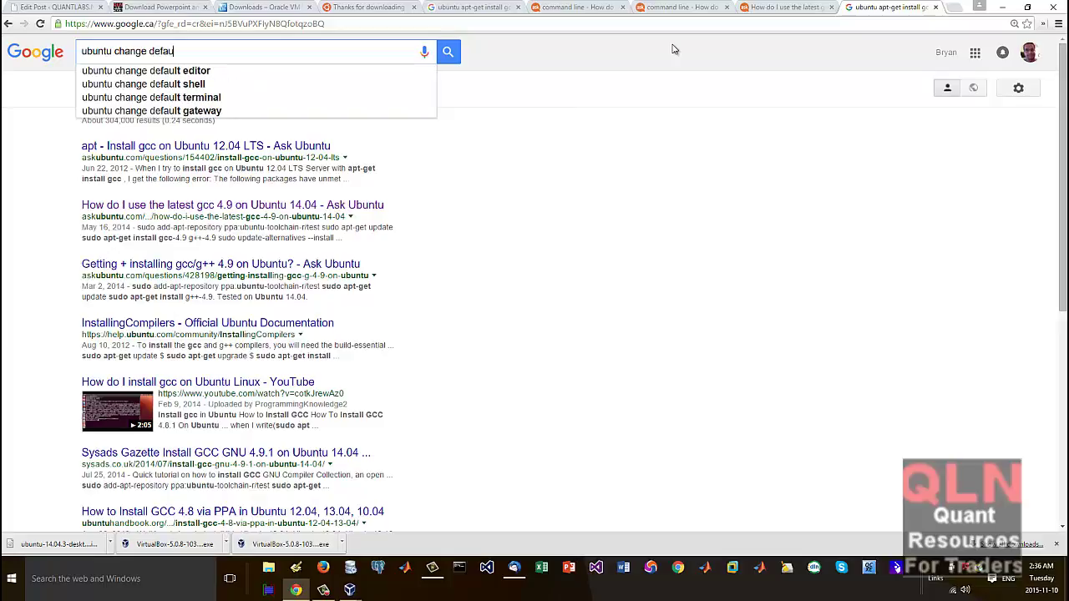
text(lt root password)
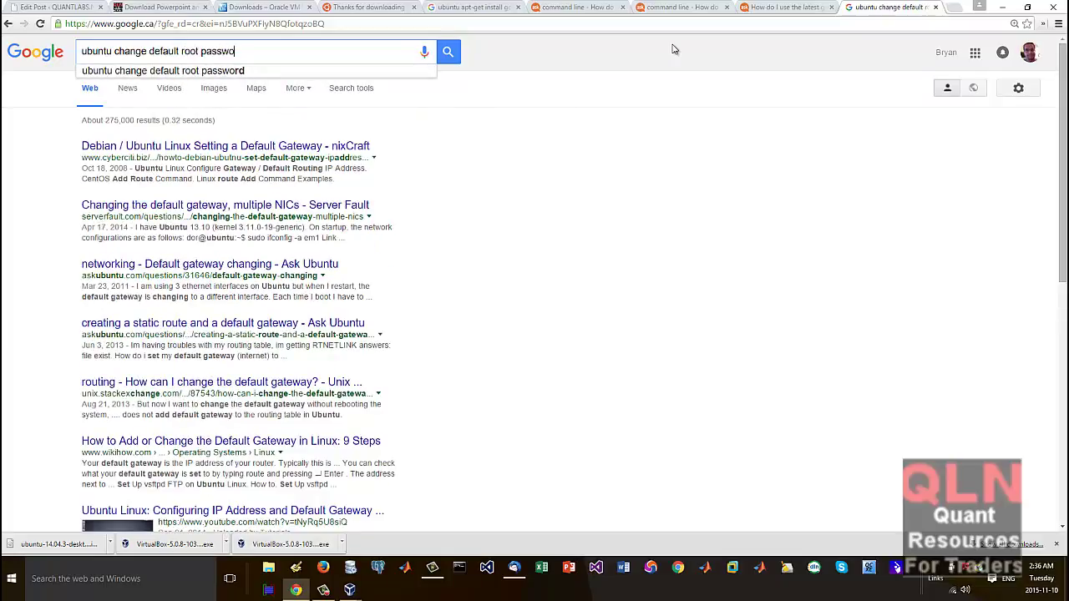
key(Return)
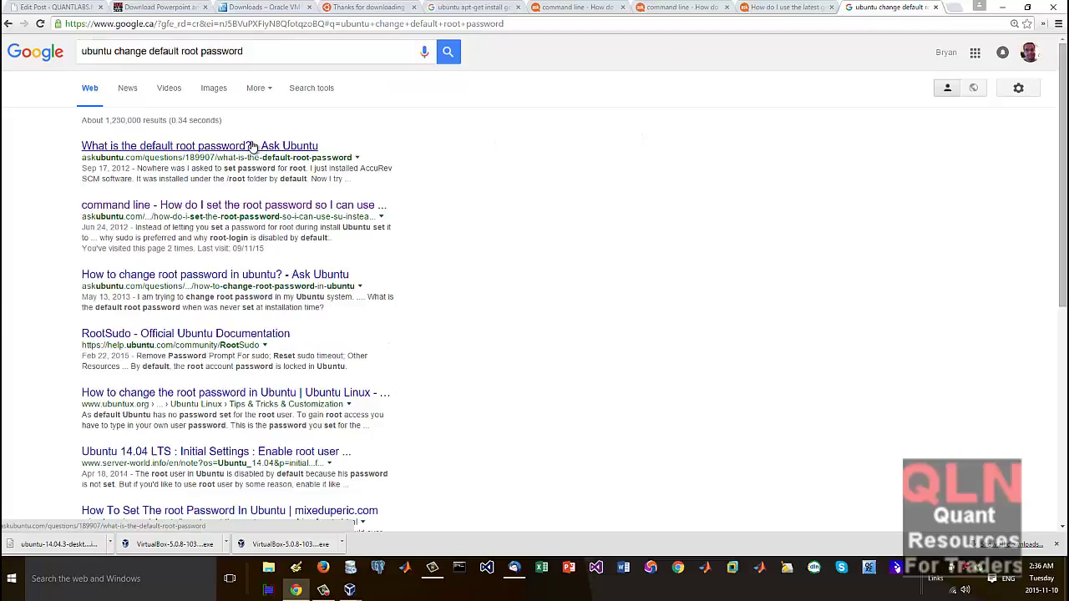
Step: Open the Ask Ubuntu root-password result in a new tab and select the answer's steps through sudo passwd
right_click(257, 205)
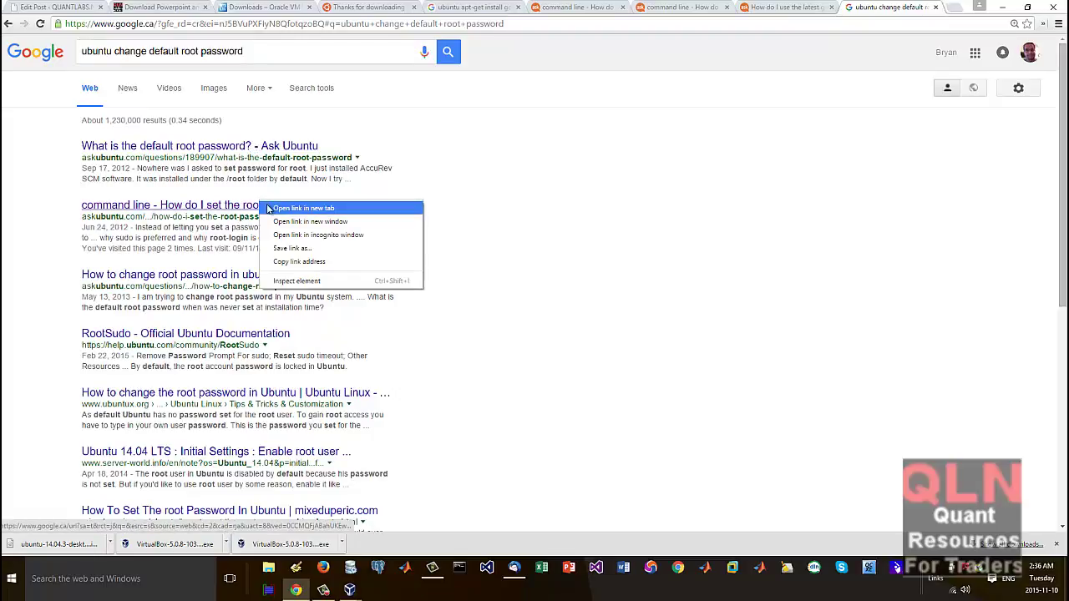
click(305, 208)
click(912, 8)
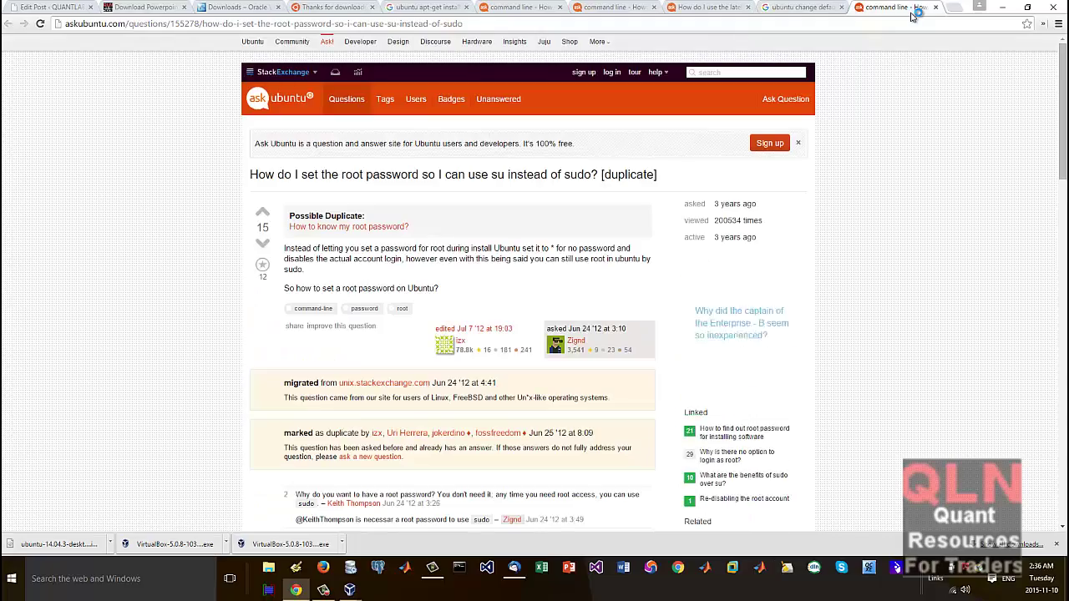
scroll(603, 286, down, 5)
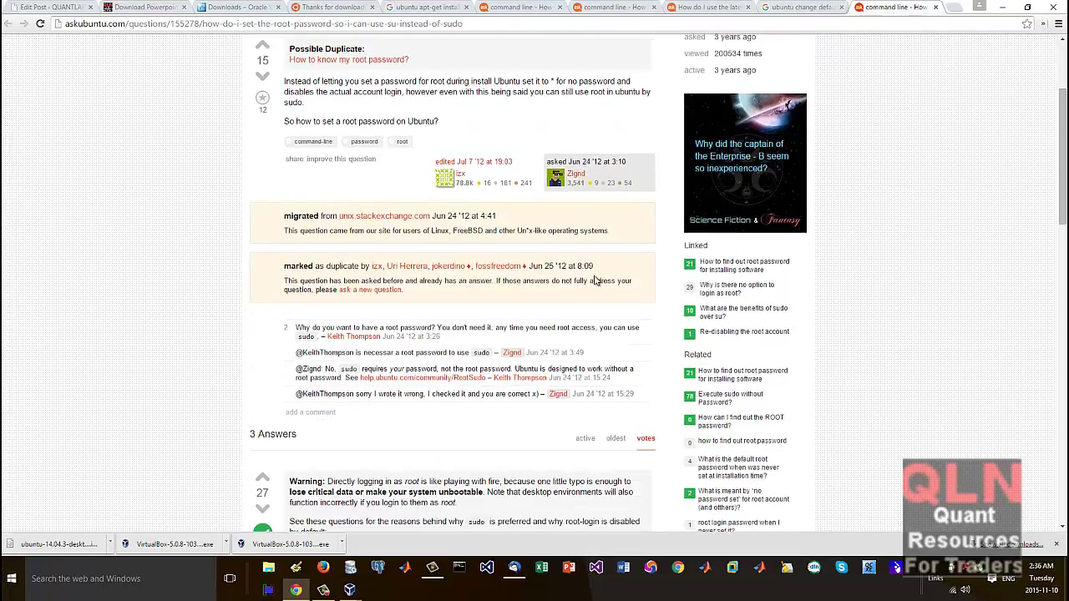
scroll(594, 276, down, 5)
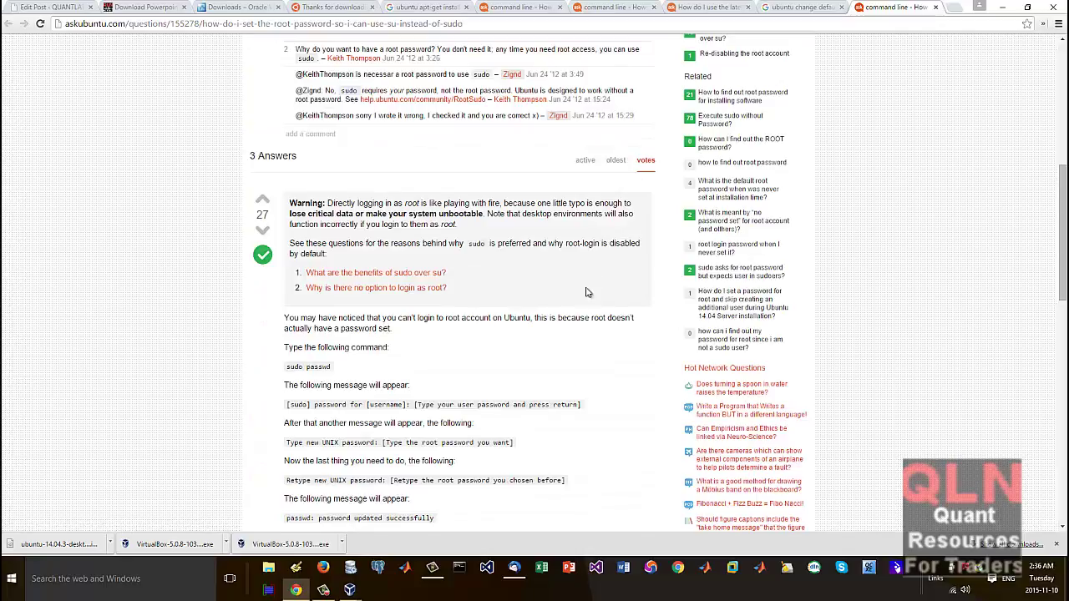
drag(330, 366, 255, 197)
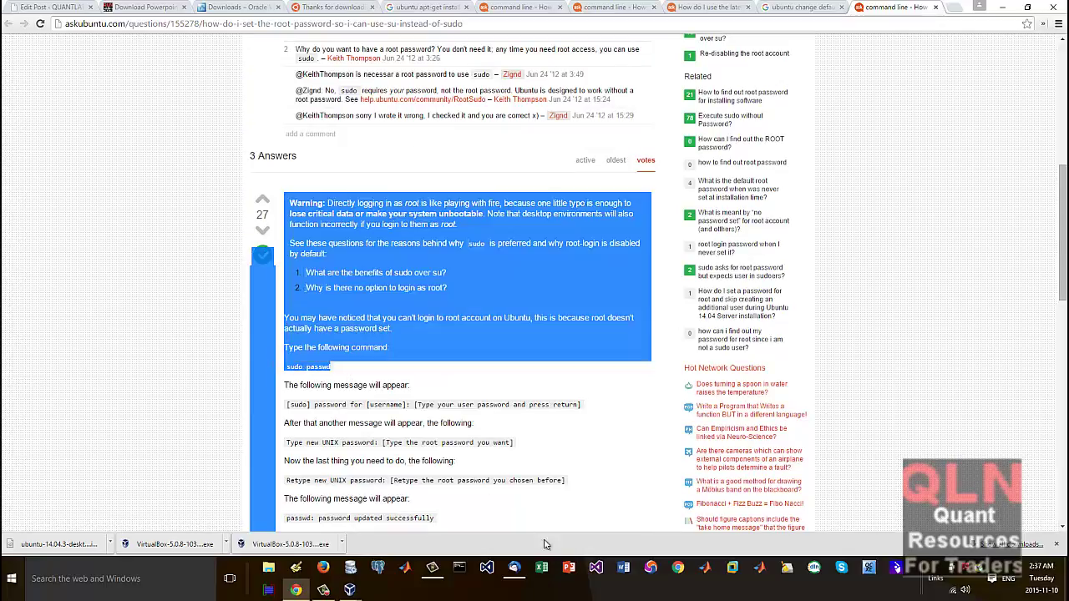
click(350, 590)
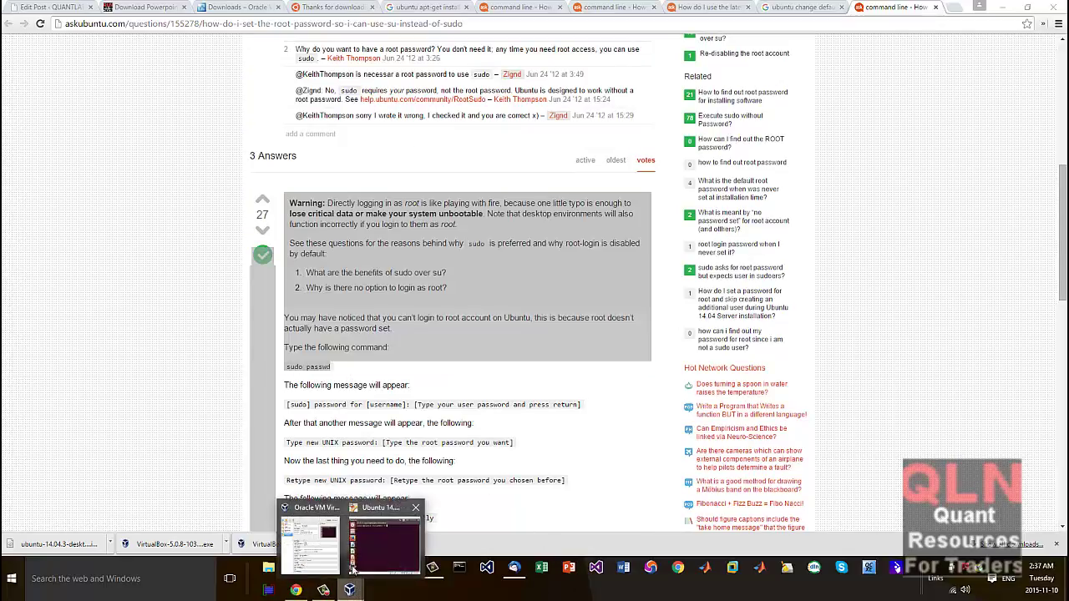
Step: Switch to root in the VM terminal with 'su - root', then exit
click(399, 526)
text(s)
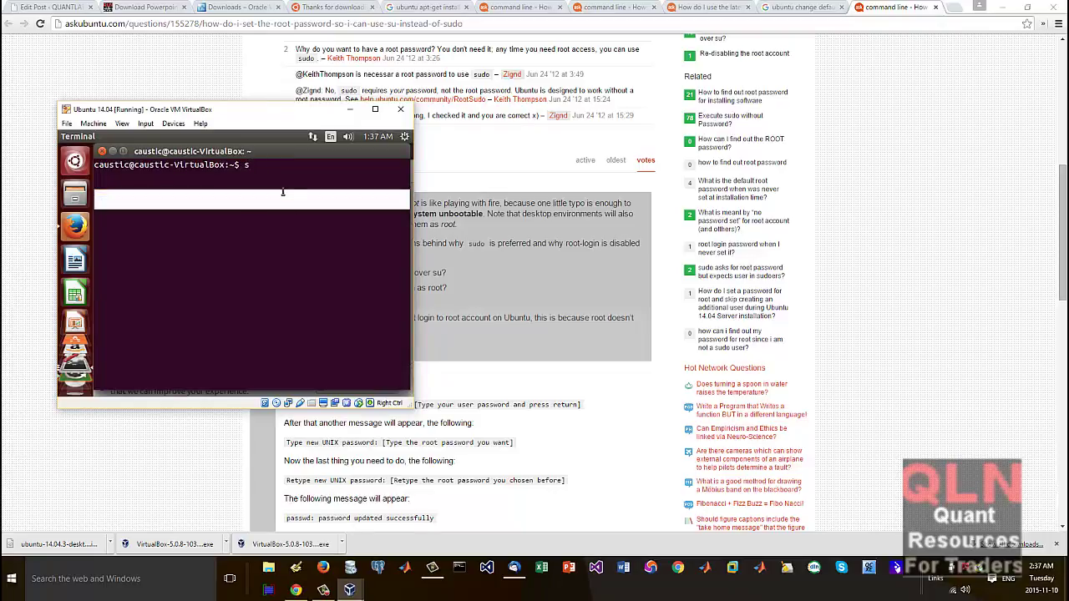
text(u r)
key(BackSpace)
text(- root)
key(Return)
key(Return)
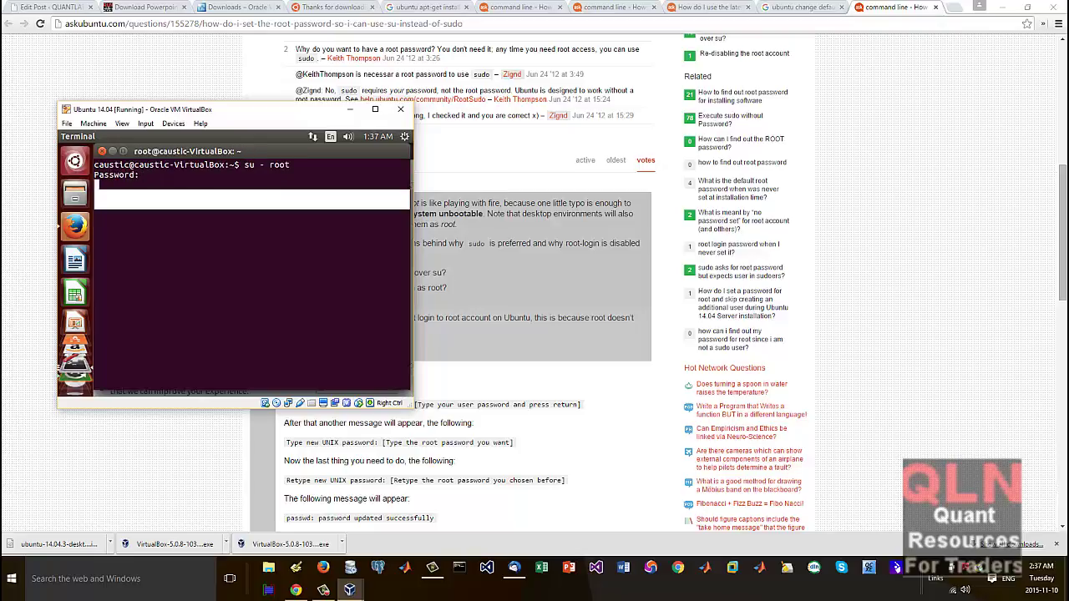
text(exit)
key(Return)
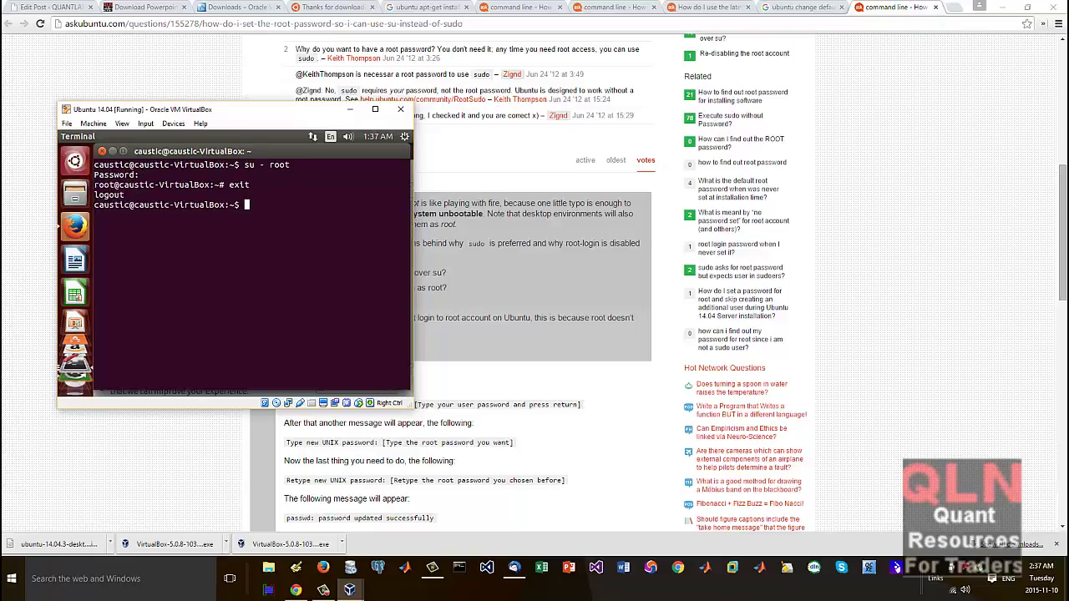
Step: Clear the terminal, scroll back over the update output, and return to the browser
key(ctrl+l)
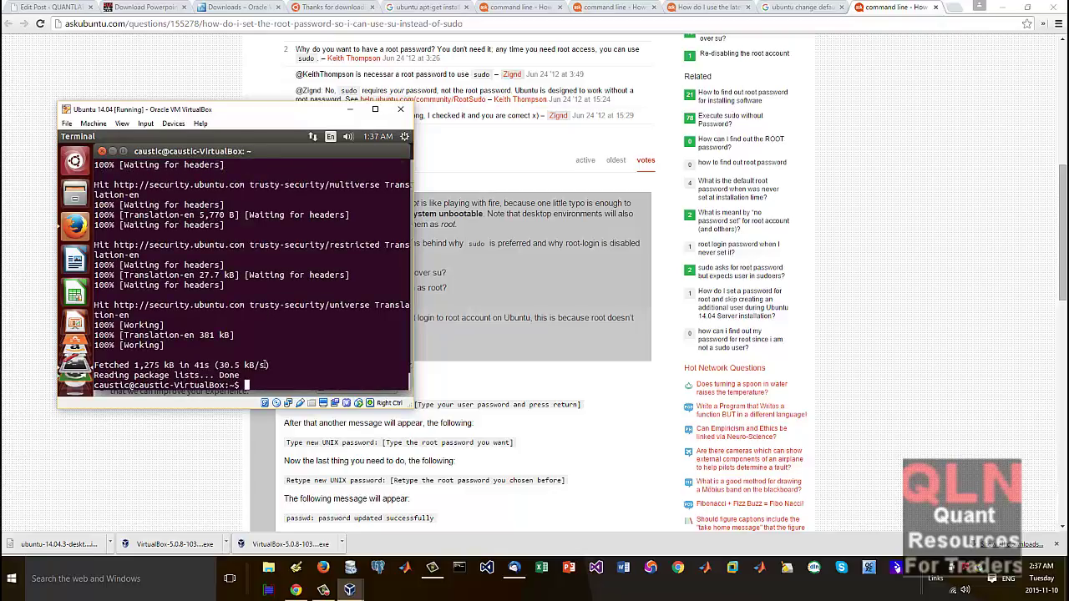
scroll(217, 338, up, 10)
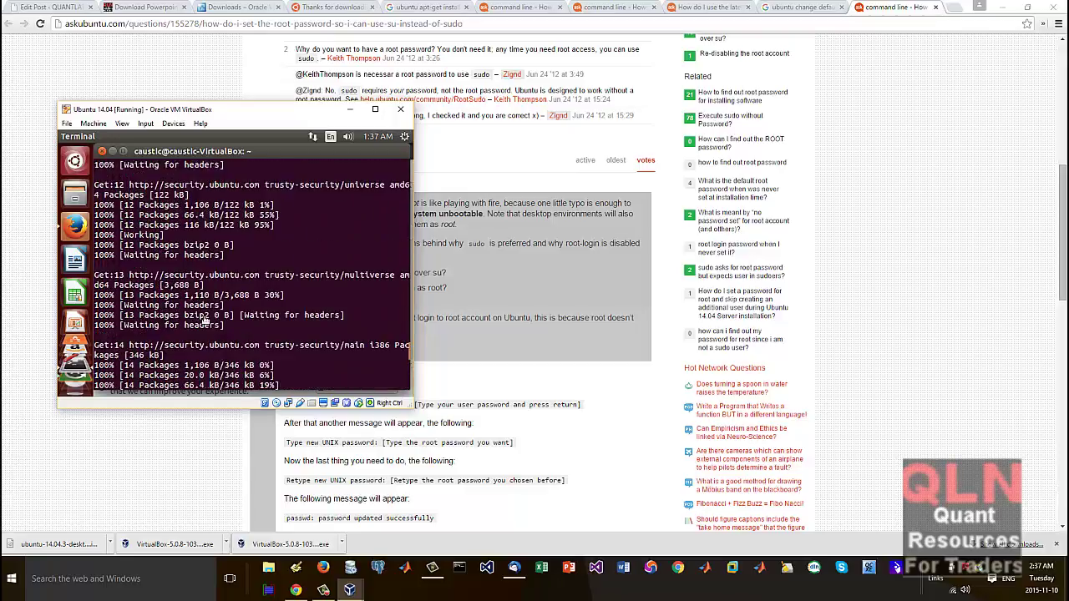
scroll(205, 320, up, 15)
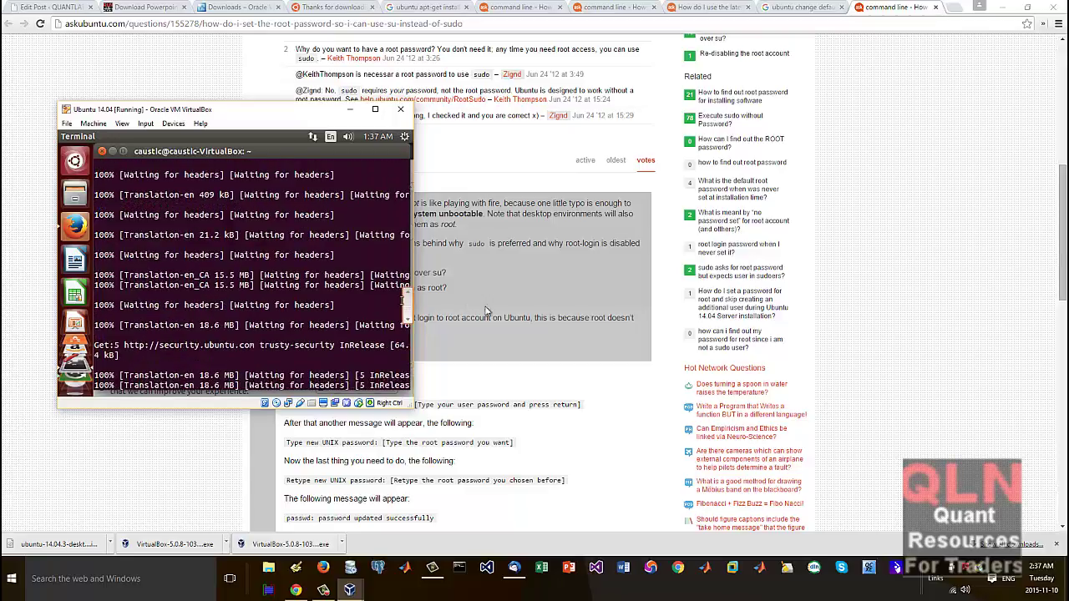
key(alt+Tab)
scroll(428, 404, down, 2)
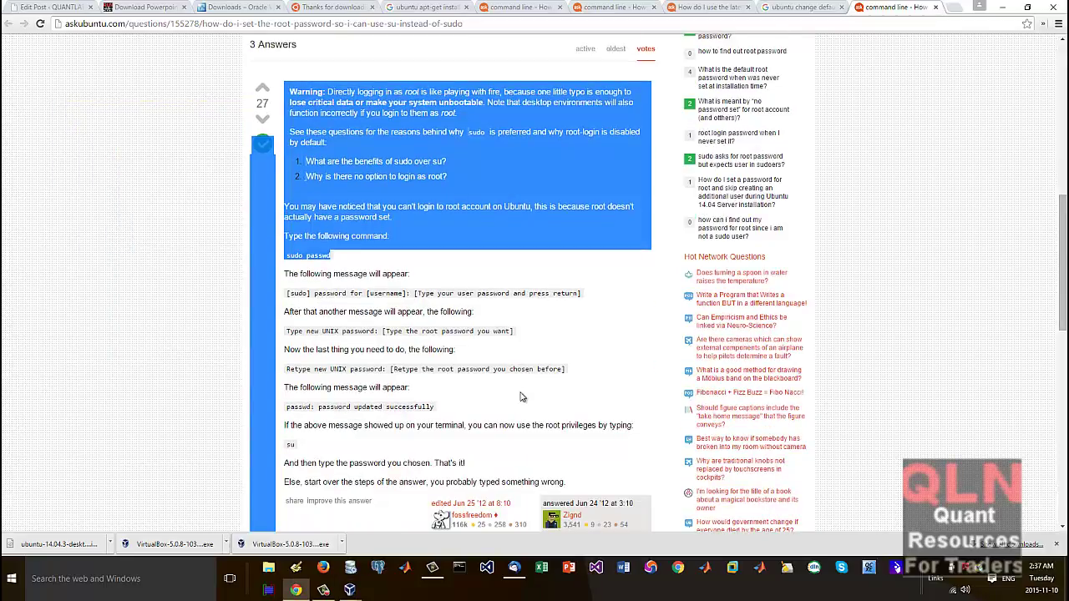
Step: Switch to the gcc 4.9 question tab and select 'sudo apt-get install gcc-4.9 g++-4.9'
click(522, 398)
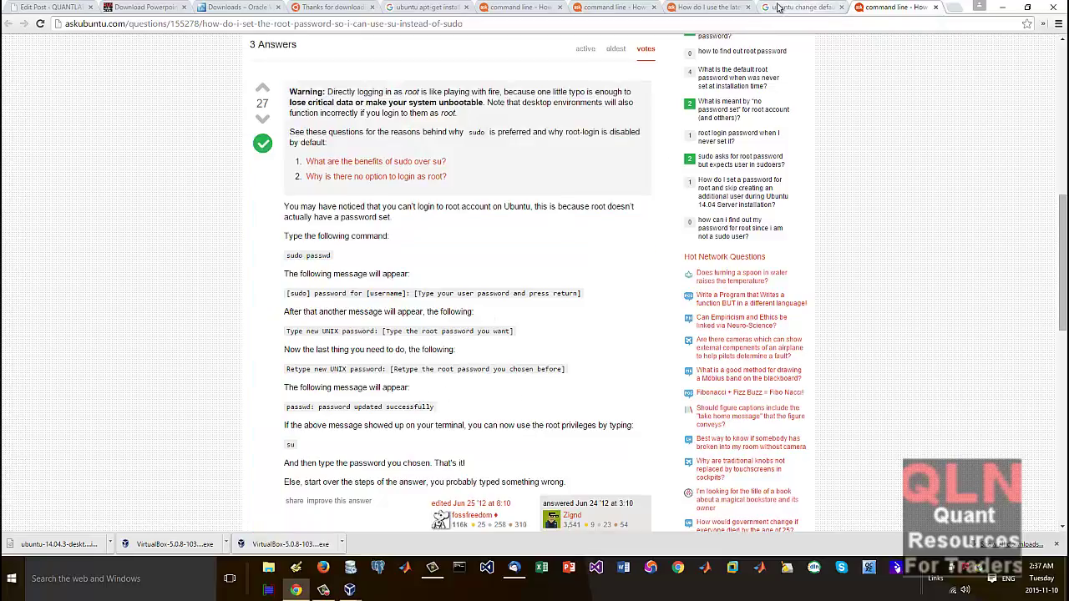
click(708, 8)
drag(430, 441, 291, 442)
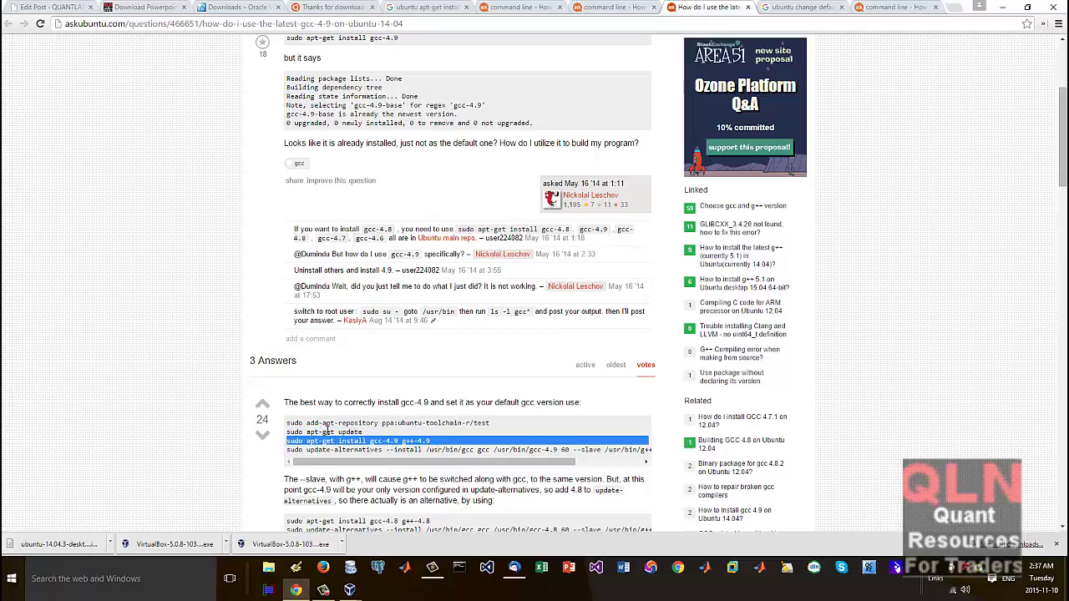
right_click(338, 434)
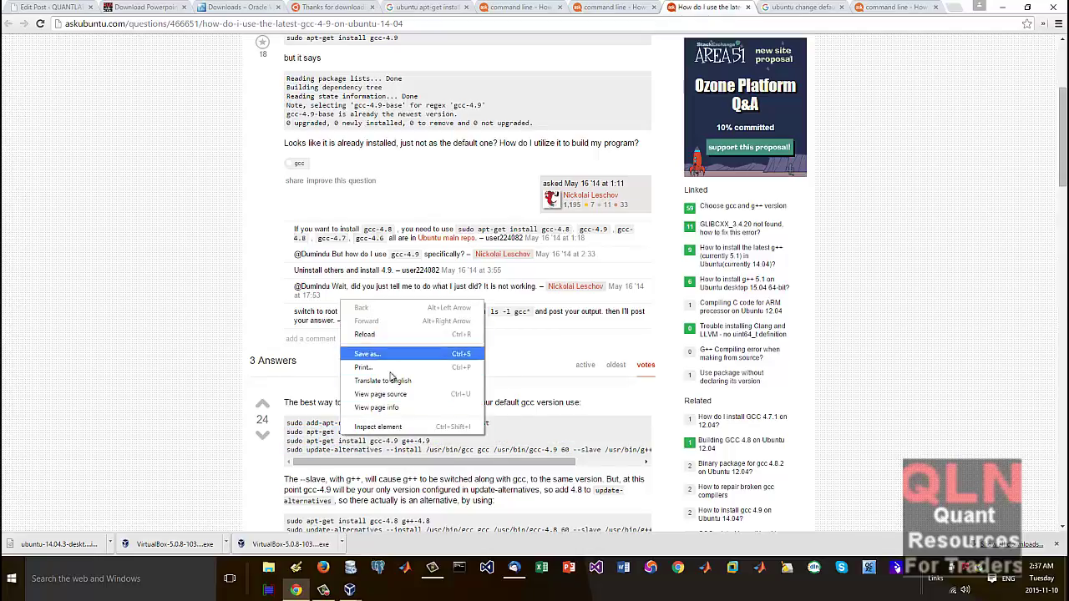
click(422, 499)
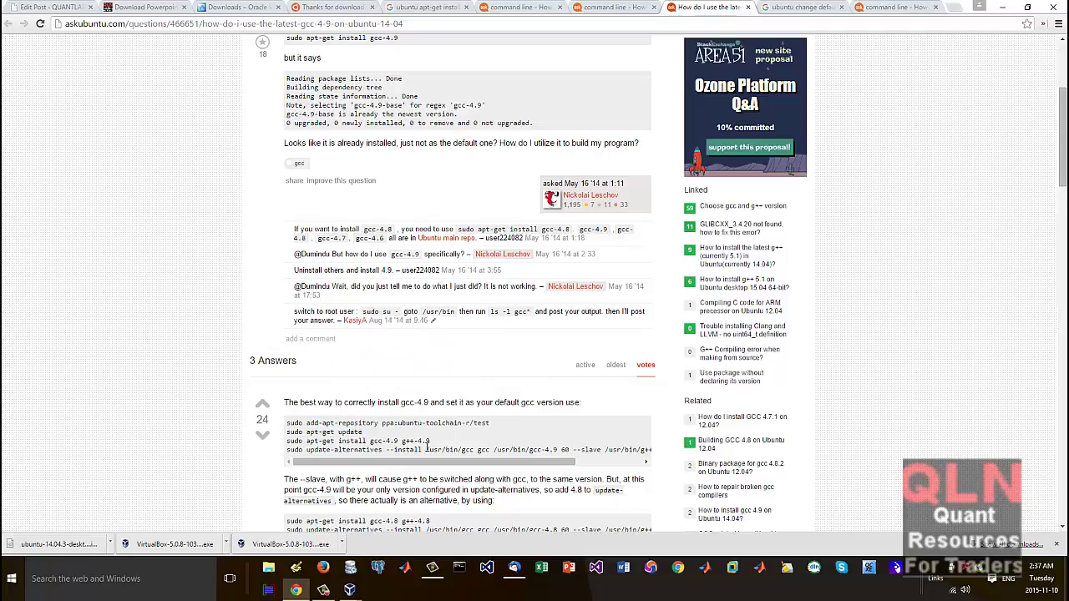
drag(437, 440, 288, 440)
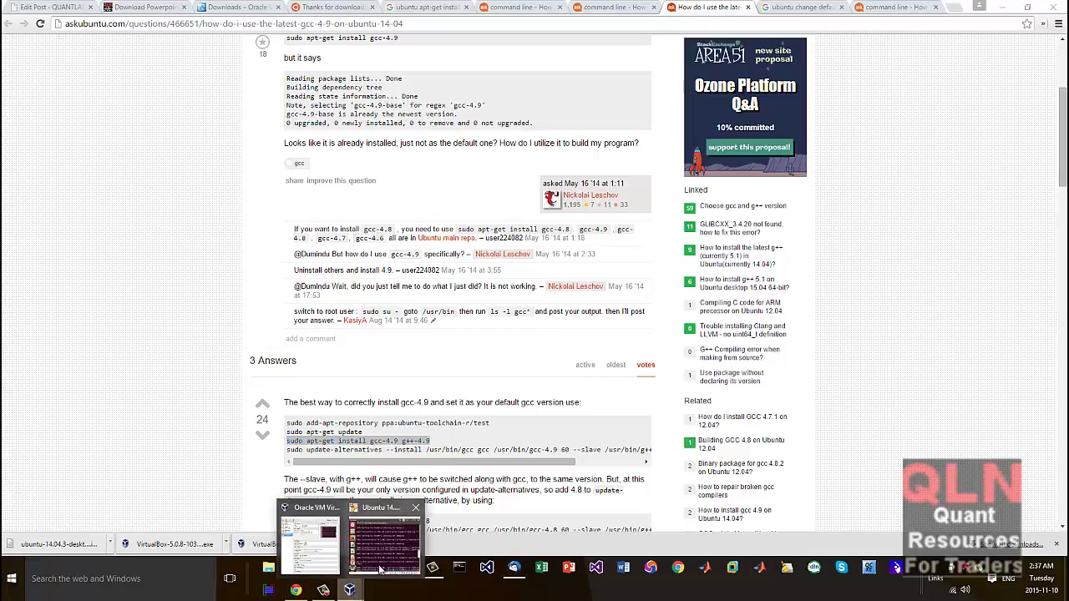
Step: Bring the VM's terminal forward and recall the previous update command
click(377, 555)
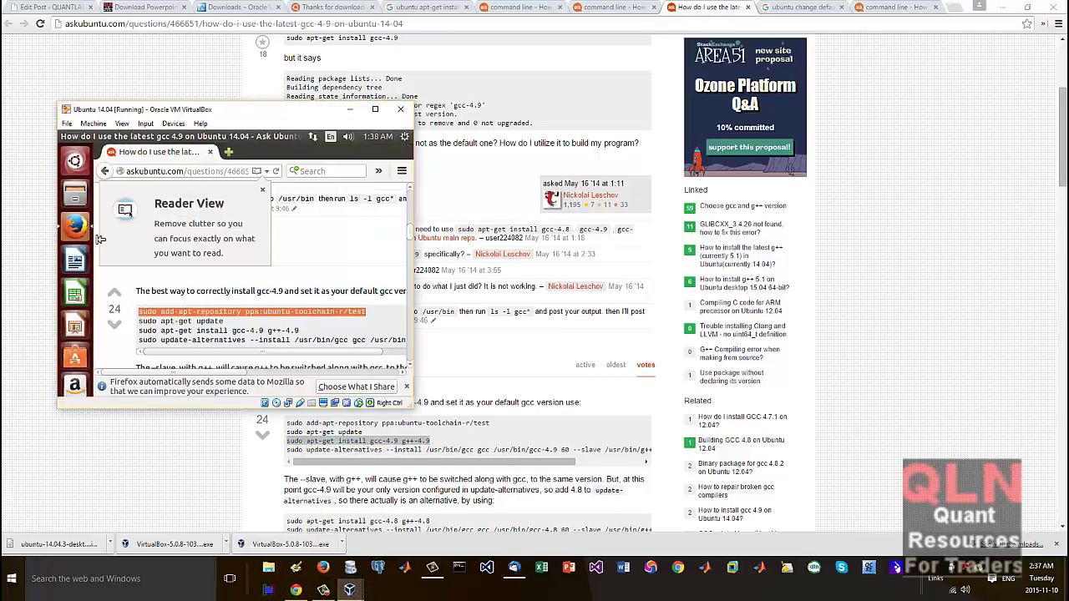
click(245, 326)
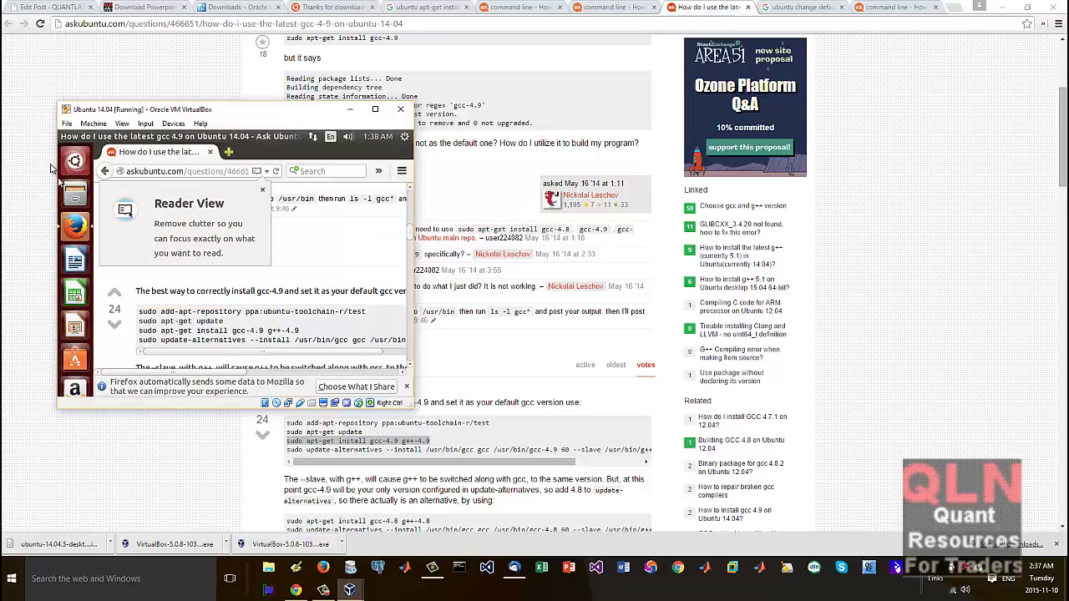
scroll(70, 334, down, 2)
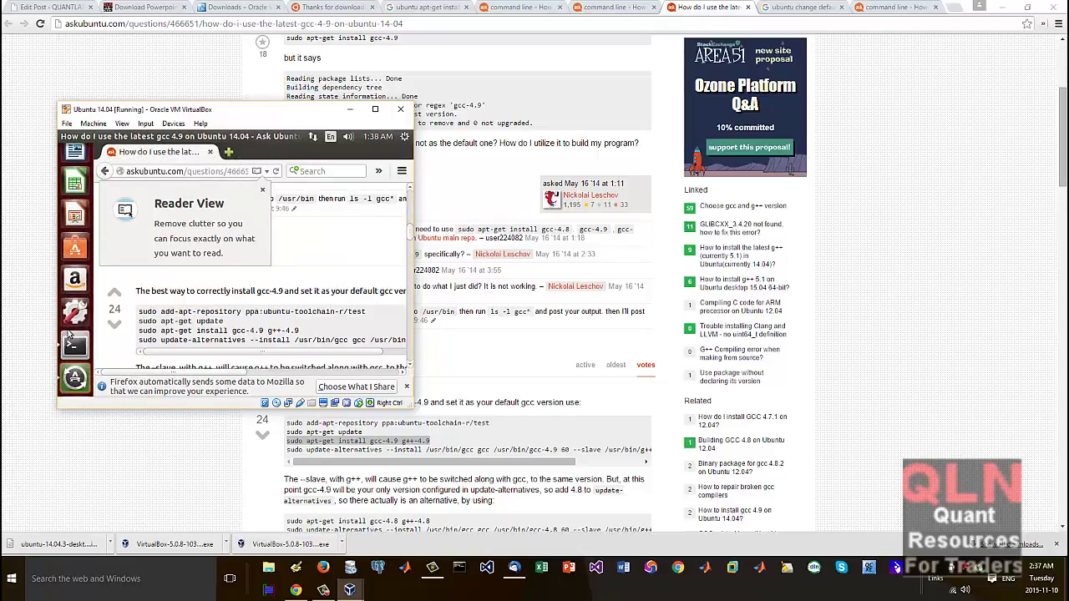
click(76, 350)
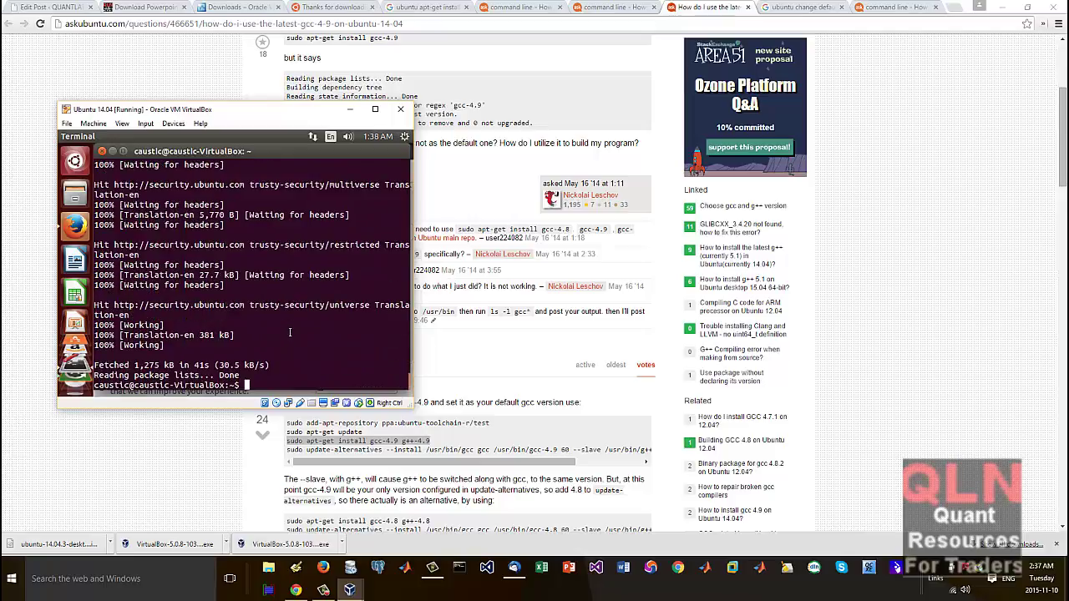
key(Up)
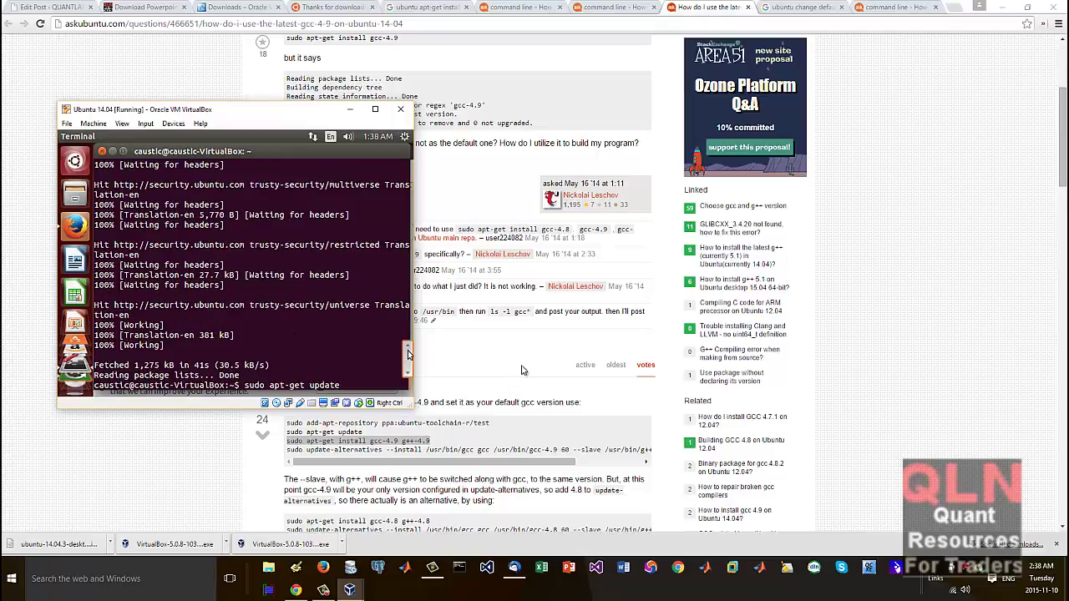
Step: Copy the gcc-4.9 install command line from the Ask Ubuntu page in Chrome
click(525, 370)
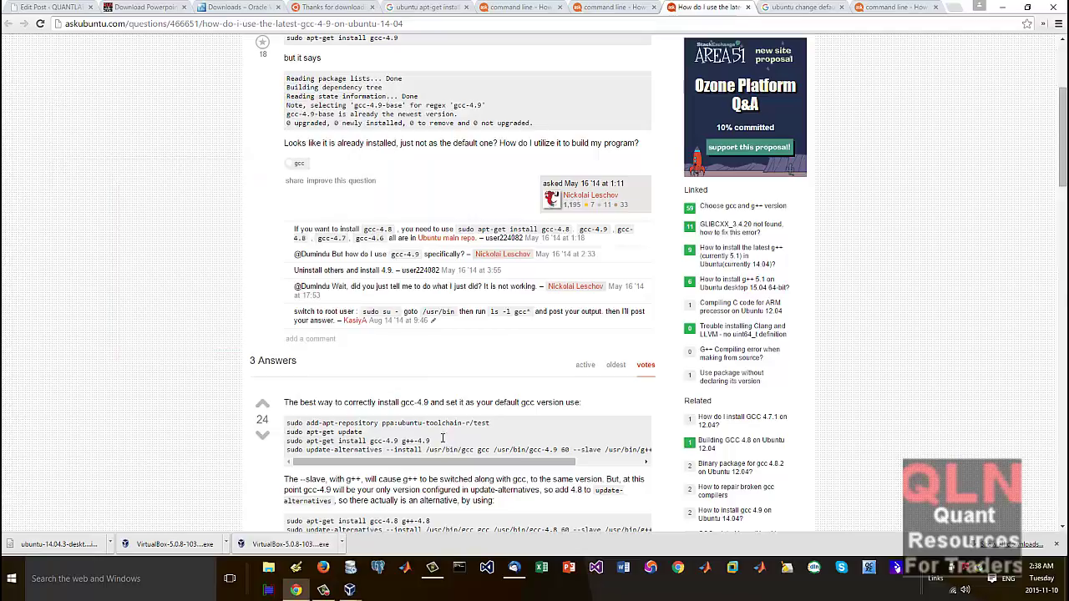
drag(431, 440, 307, 441)
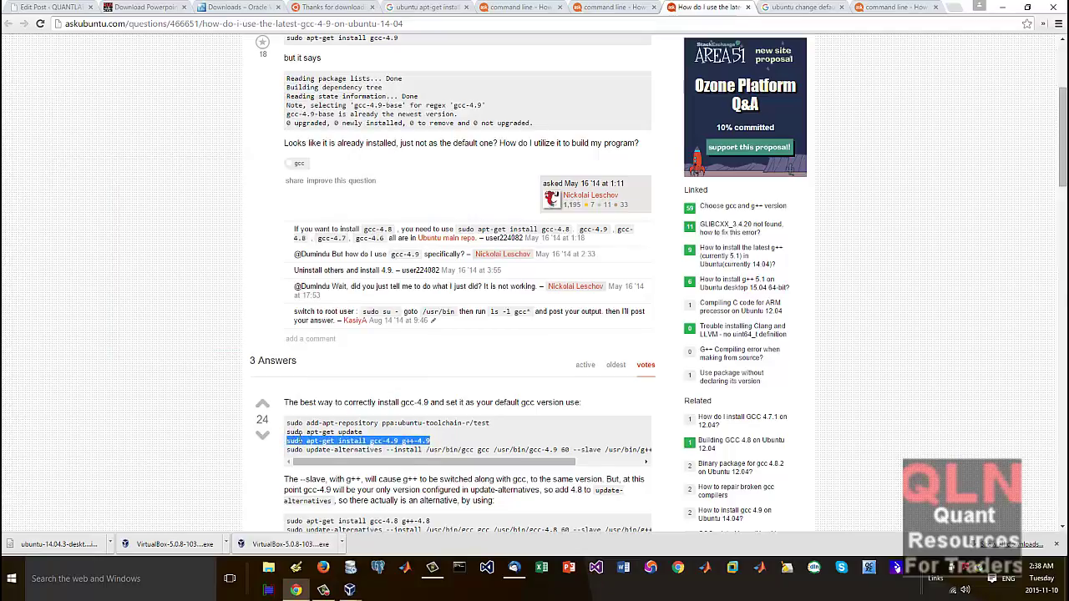
right_click(301, 440)
click(329, 449)
mouse_move(353, 591)
click(386, 525)
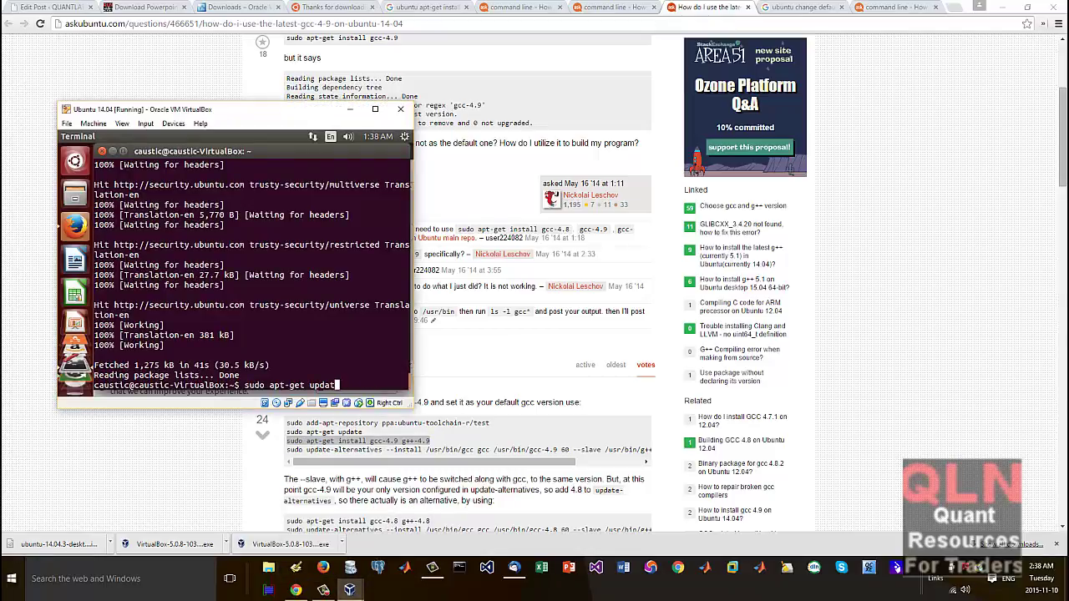
Step: Paste and run add-apt-repository ppa:ubuntu-toolchain-r/test in the terminal and confirm it
key(BackSpace)
key(BackSpace)
key(BackSpace)
key(BackSpace)
key(BackSpace)
key(BackSpace)
key(BackSpace)
key(BackSpace)
key(BackSpace)
key(BackSpace)
key(BackSpace)
key(BackSpace)
key(BackSpace)
key(BackSpace)
key(BackSpace)
key(BackSpace)
key(BackSpace)
key(BackSpace)
right_click(297, 382)
click(322, 341)
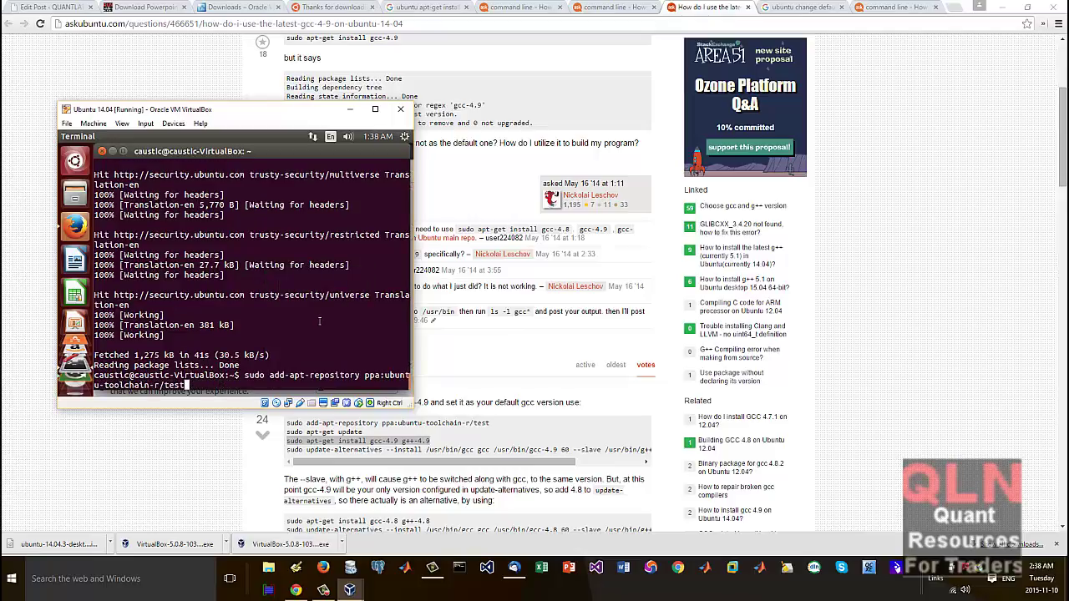
key(Return)
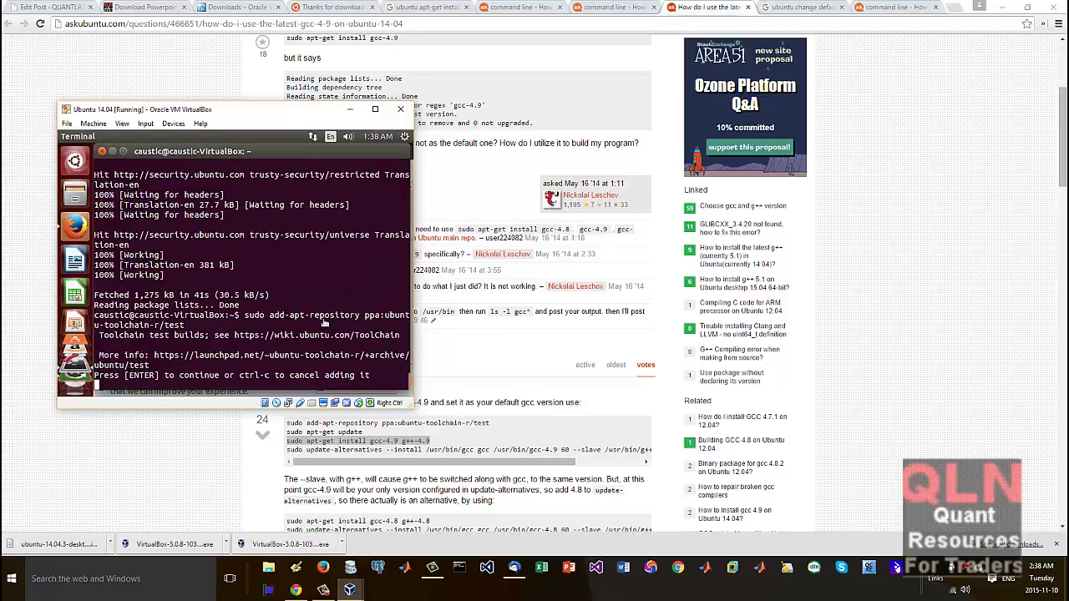
key(Return)
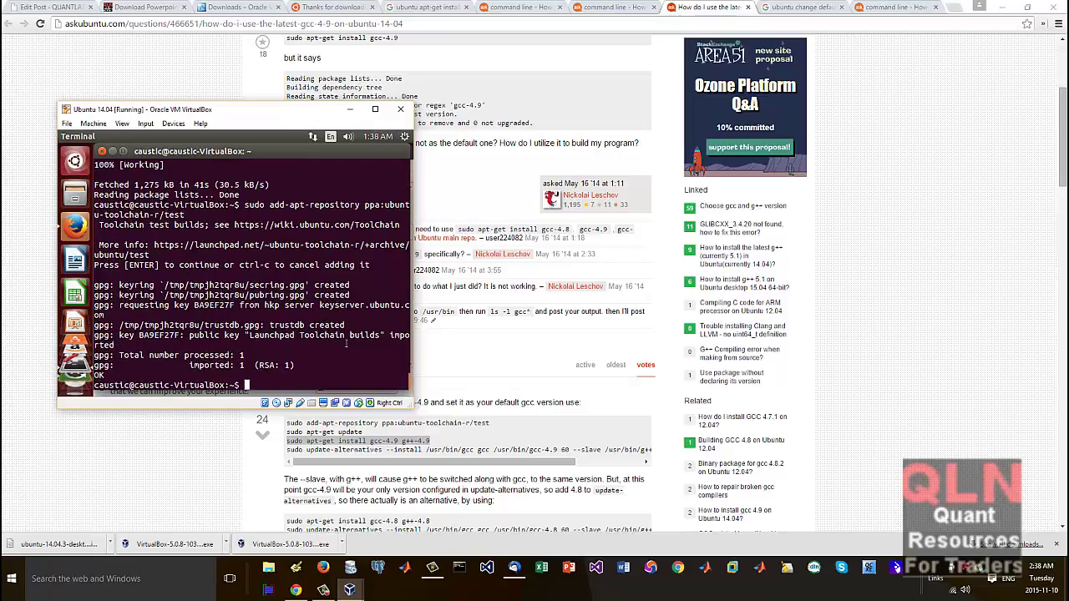
key(Up)
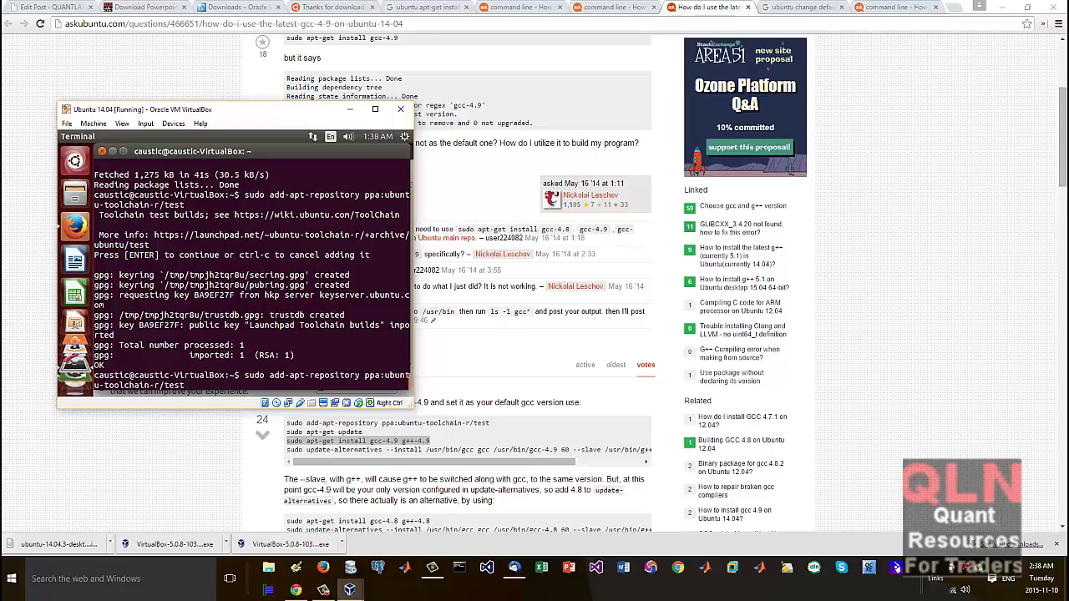
drag(443, 441, 333, 449)
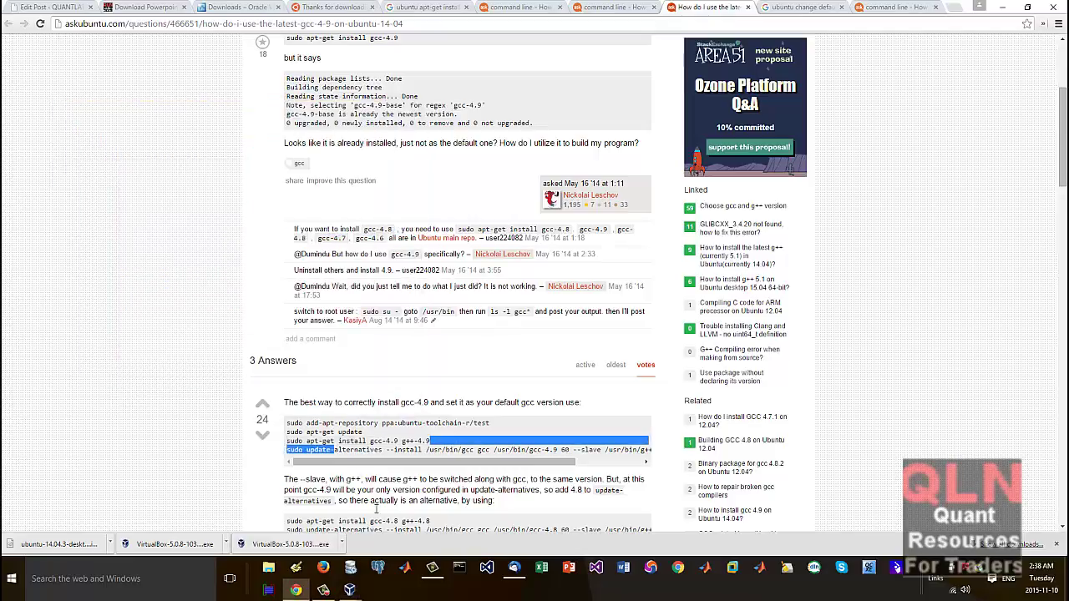
Step: Copy 'sudo apt-get install gcc-4.9 g++-4.9' from Firefox inside the VM
click(351, 591)
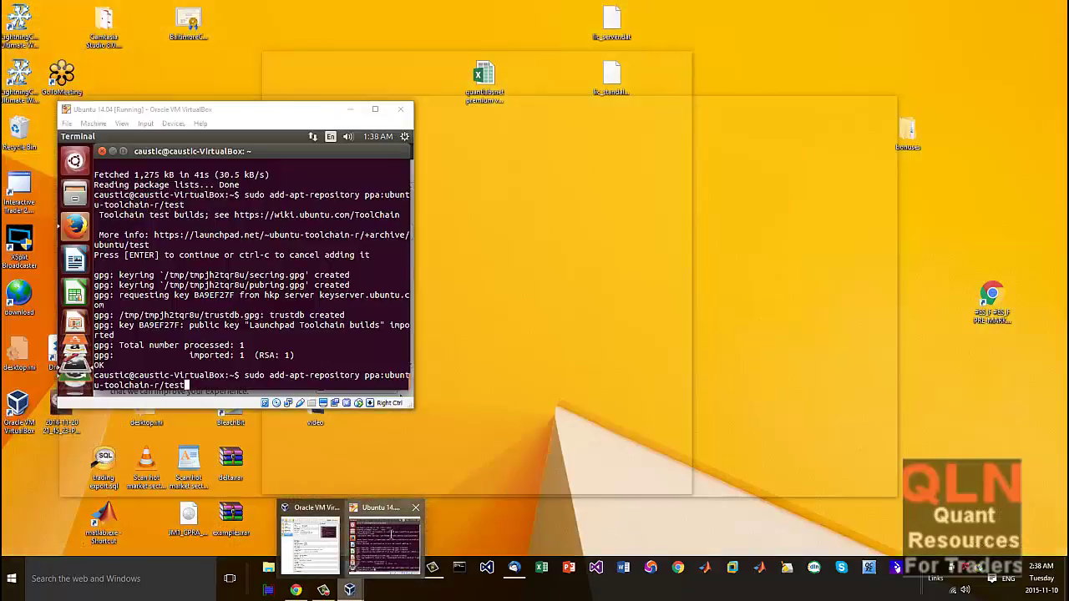
click(393, 537)
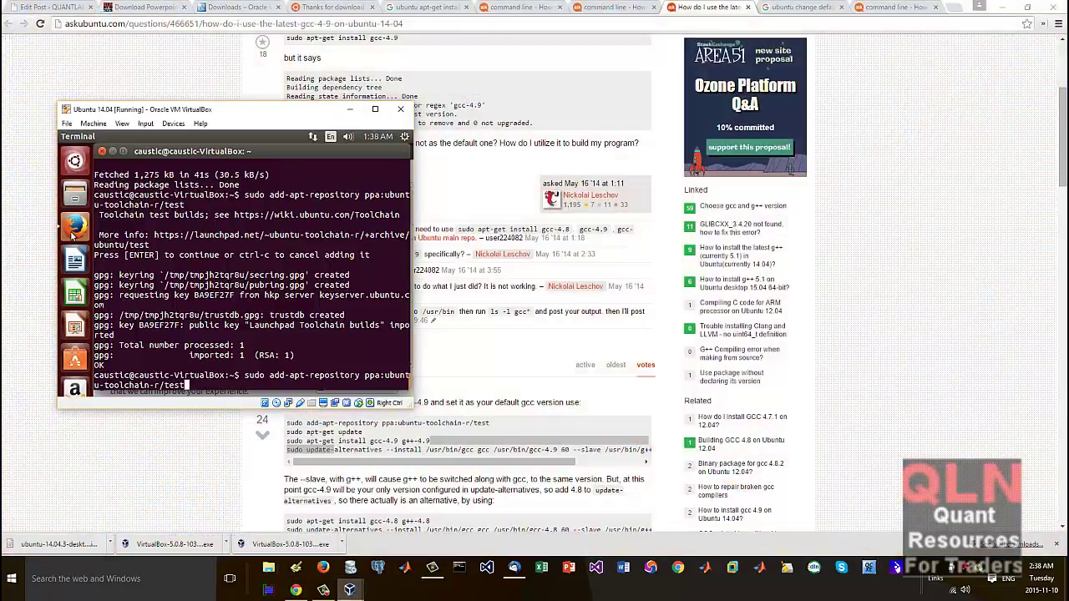
click(75, 225)
drag(316, 333, 139, 335)
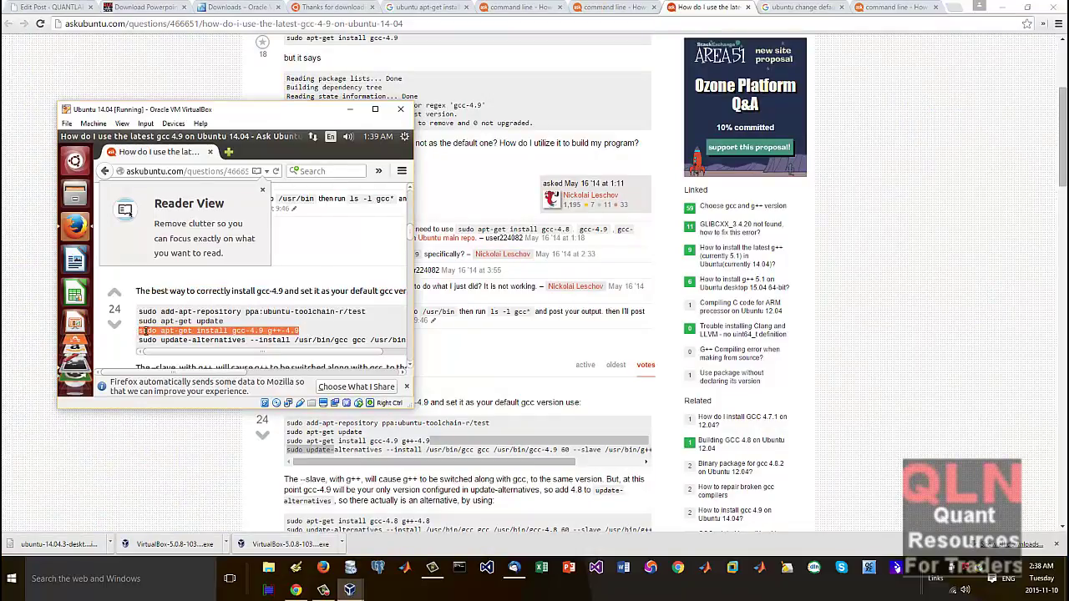
right_click(140, 331)
click(171, 258)
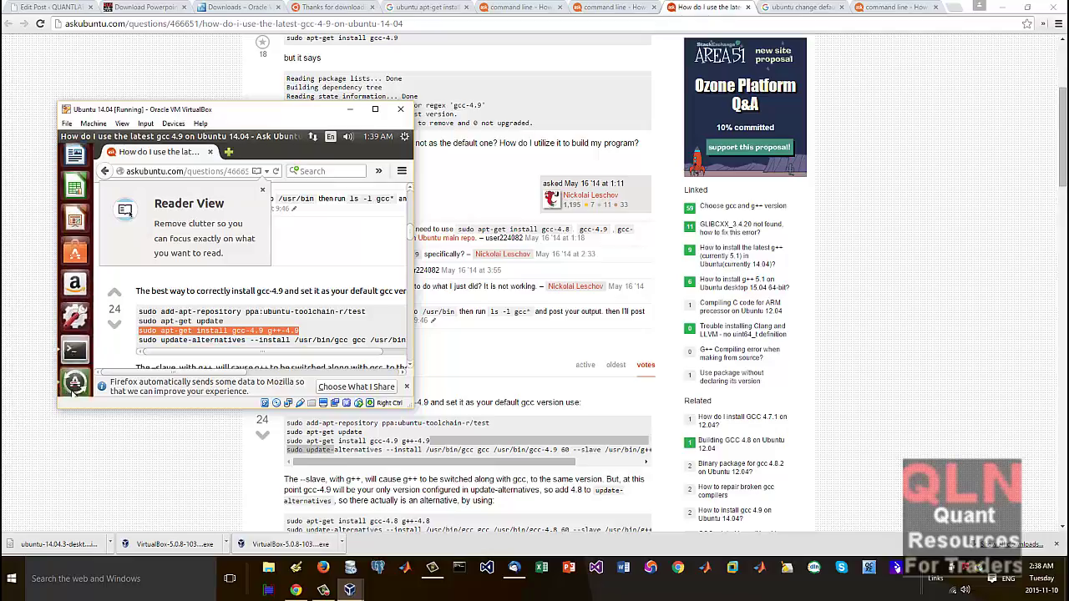
Step: Cancel the recalled command, paste and run the install command, and answer Y
click(74, 281)
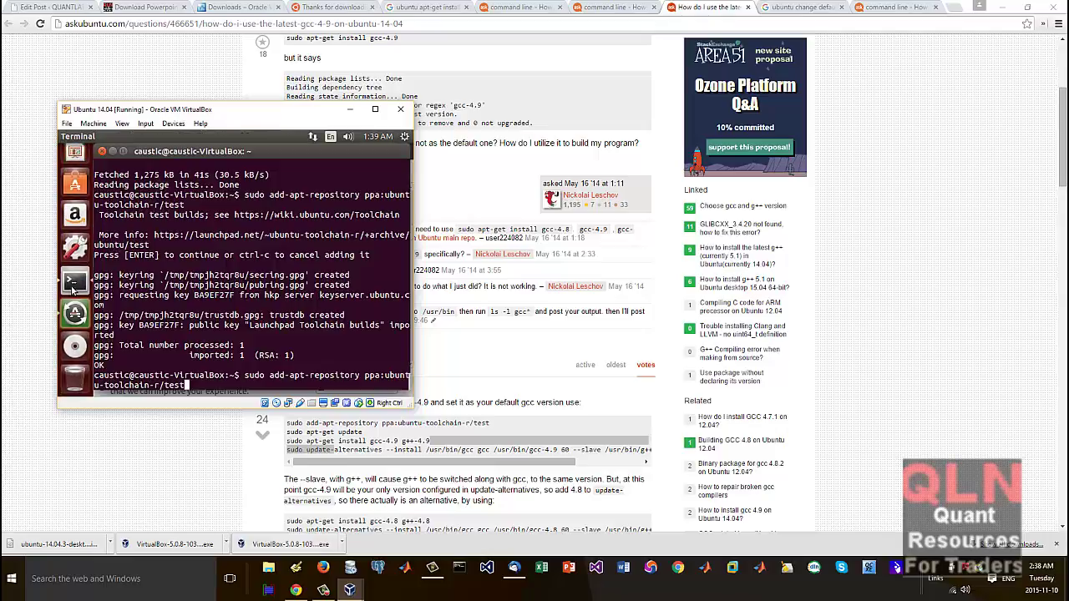
key(ctrl+c)
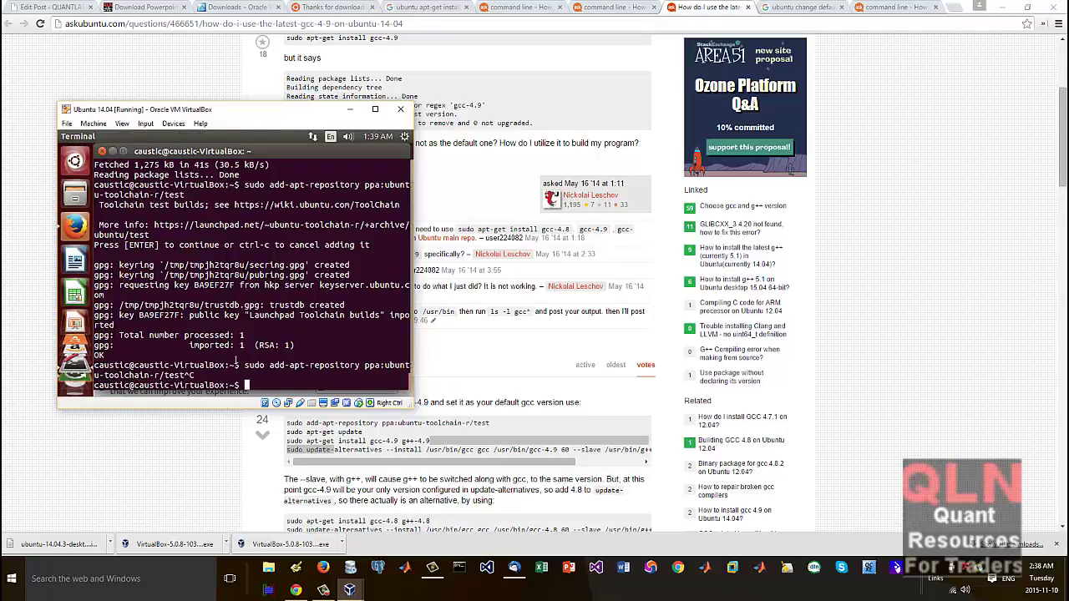
right_click(245, 375)
click(275, 336)
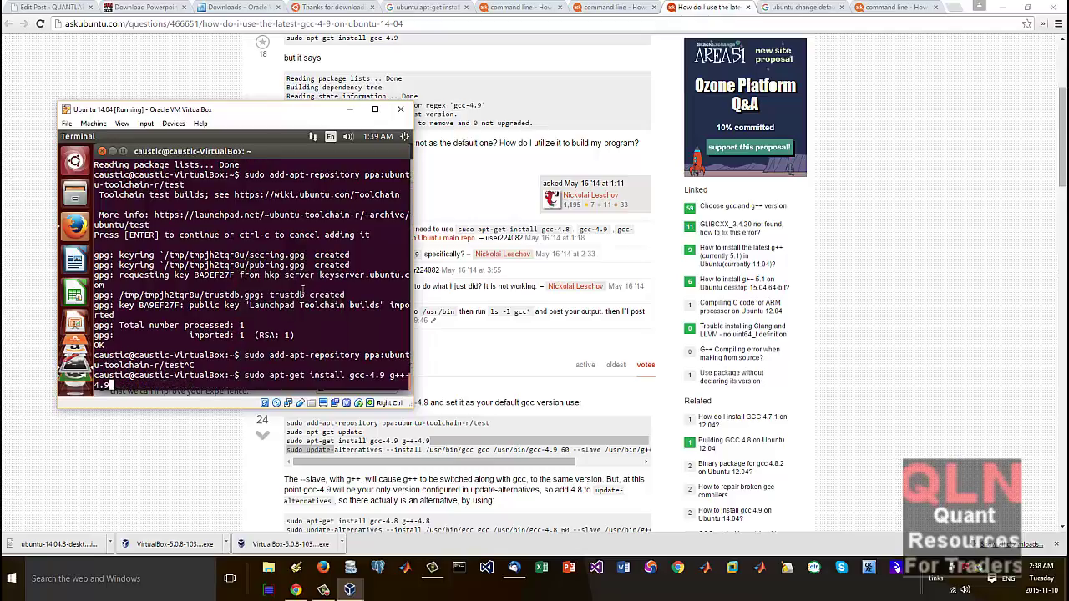
key(Return)
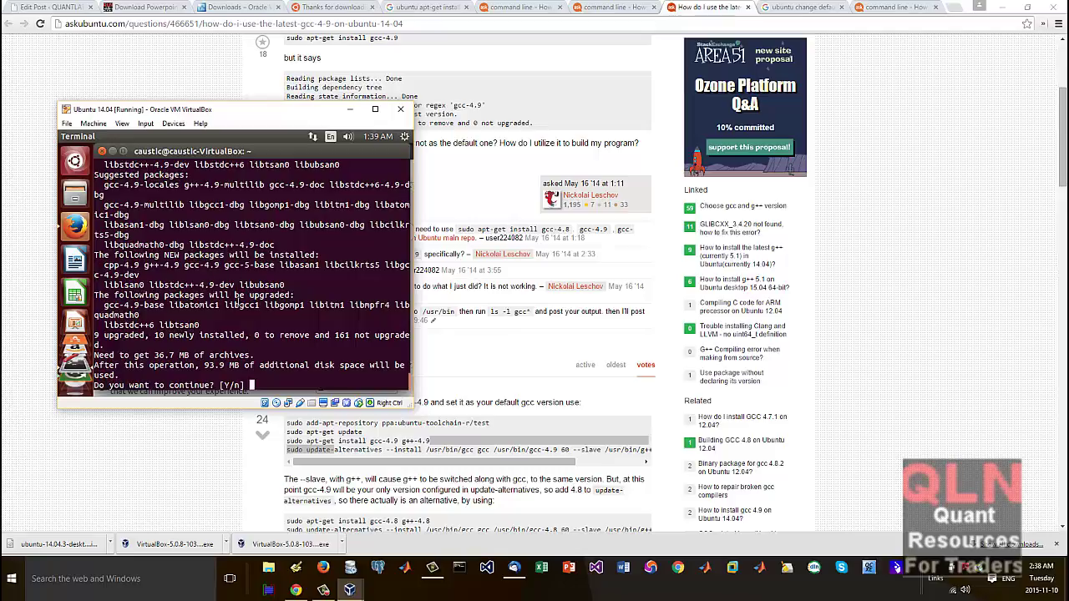
text(Y)
key(Return)
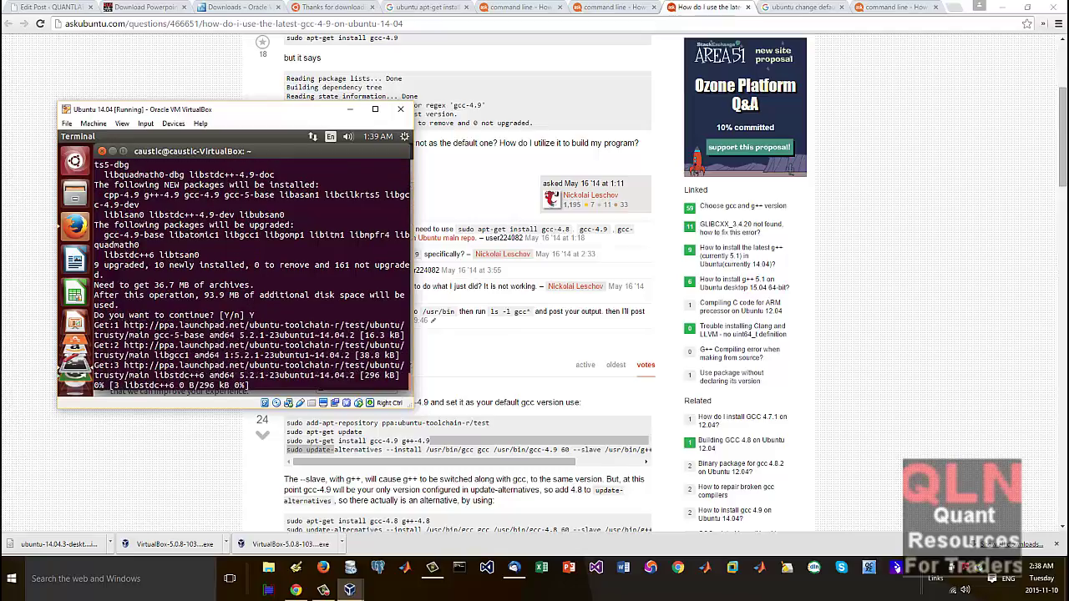
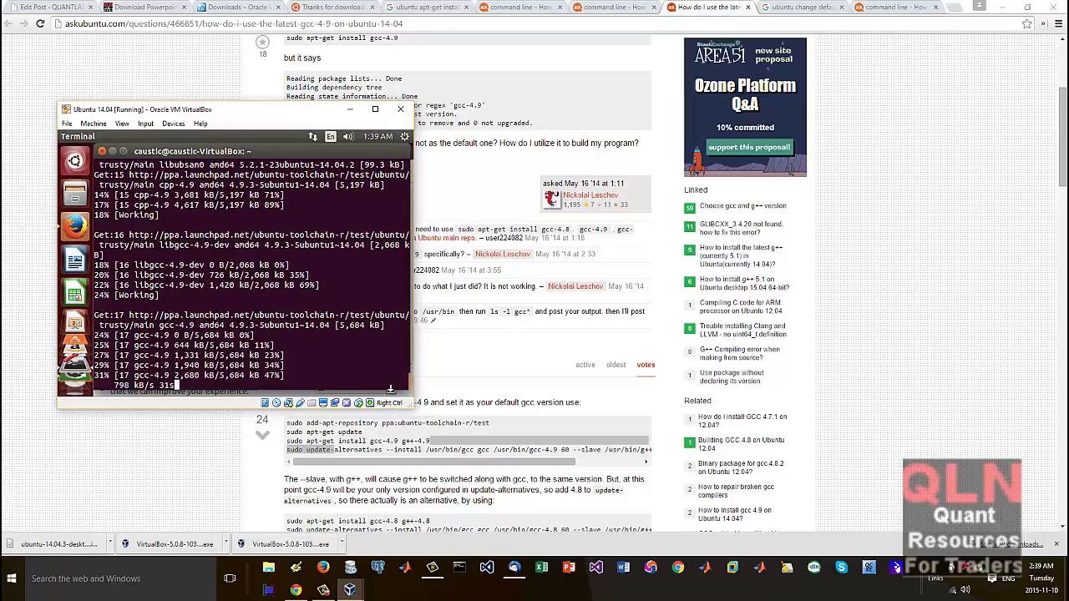
Step: Bring the Ask Ubuntu gcc-4.9 answer in Chrome to the front while the install keeps downloading
click(456, 452)
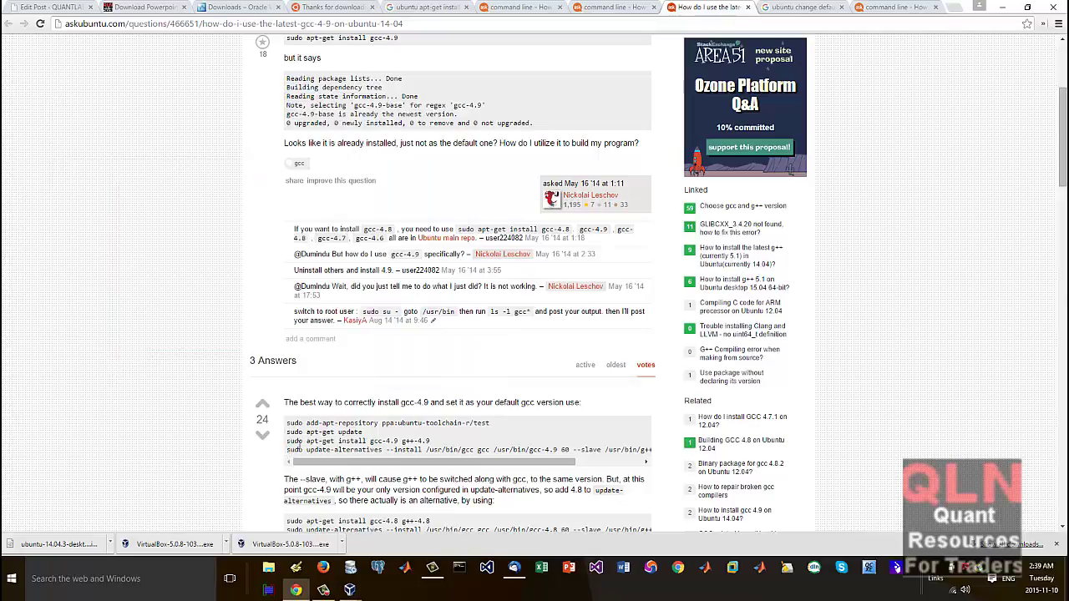
Step: Copy the update-alternatives line from the Ask Ubuntu answer and switch back to the Ubuntu 14.04 VM window
drag(298, 448, 647, 458)
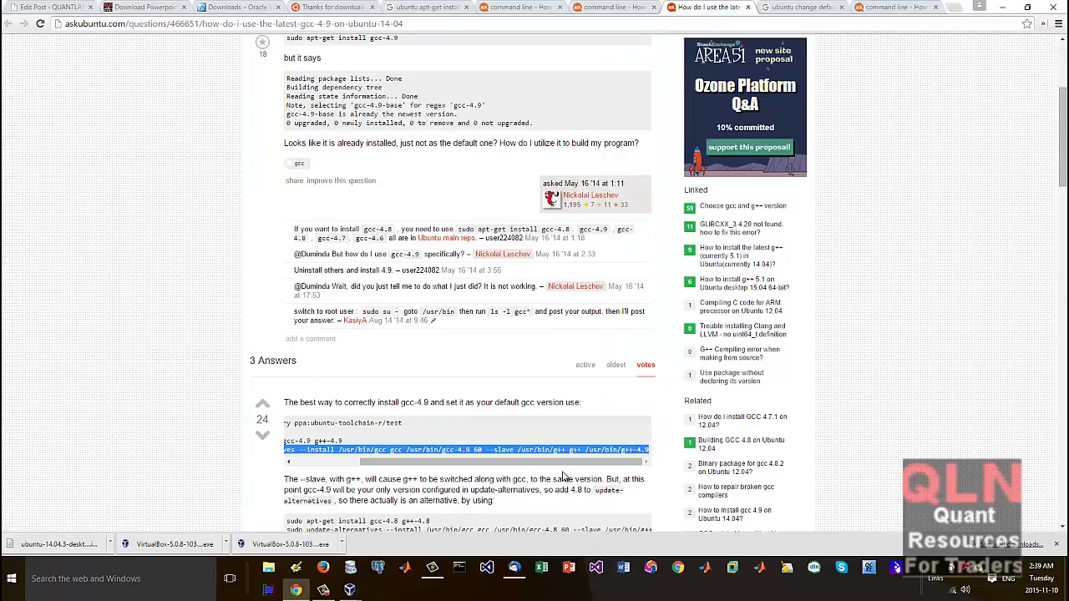
mouse_move(566, 461)
mouse_down()
mouse_move(367, 462)
mouse_move(615, 468)
mouse_move(564, 458)
mouse_up()
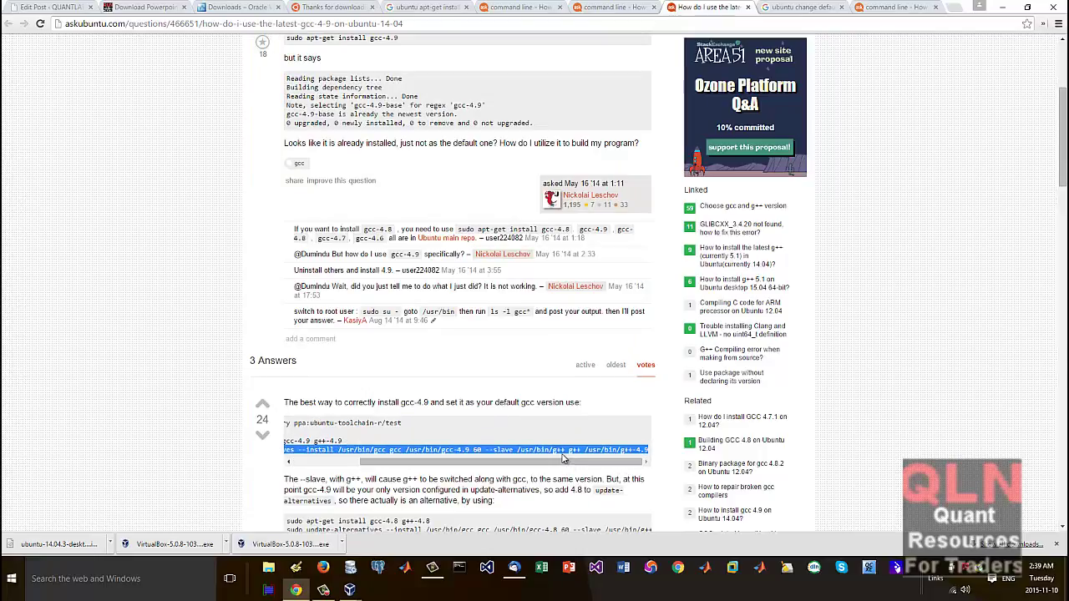
right_click(543, 445)
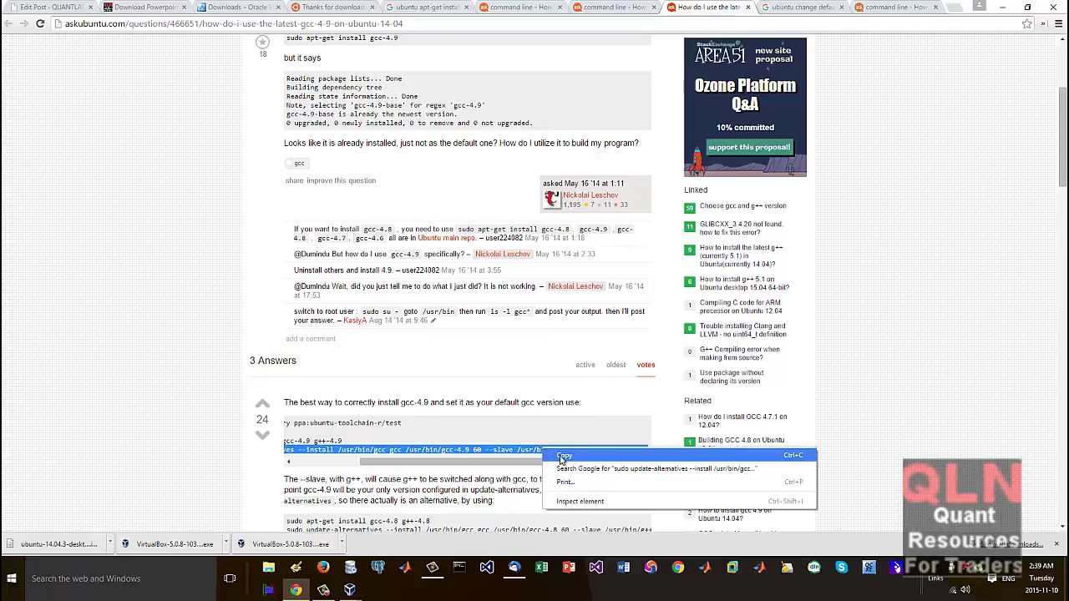
click(561, 456)
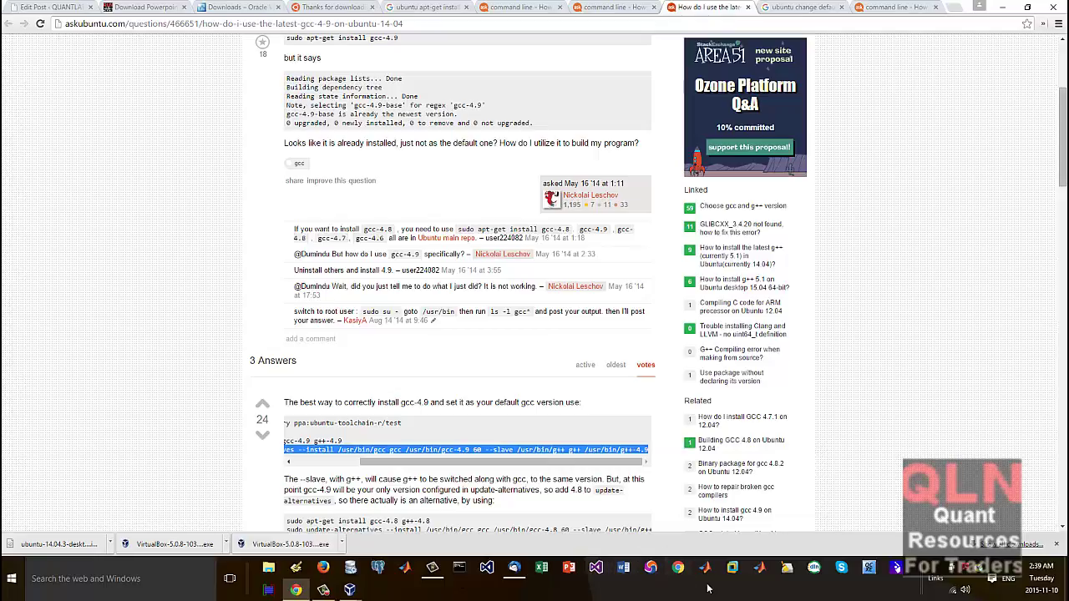
click(350, 590)
click(397, 547)
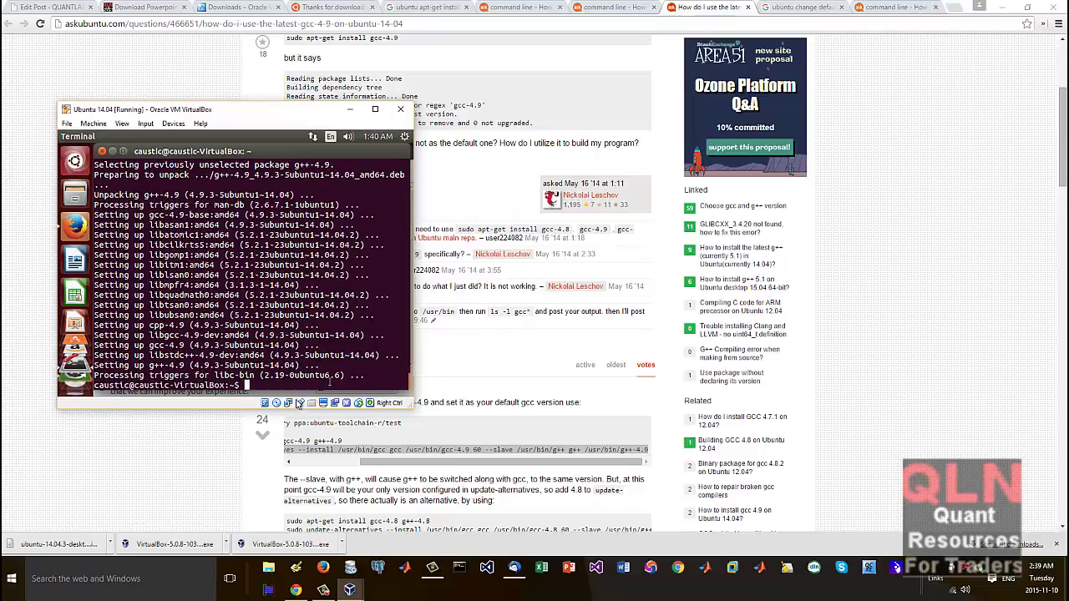
Step: Copy the update-alternatives command from the Ask Ubuntu answer in the guest's Firefox
click(85, 240)
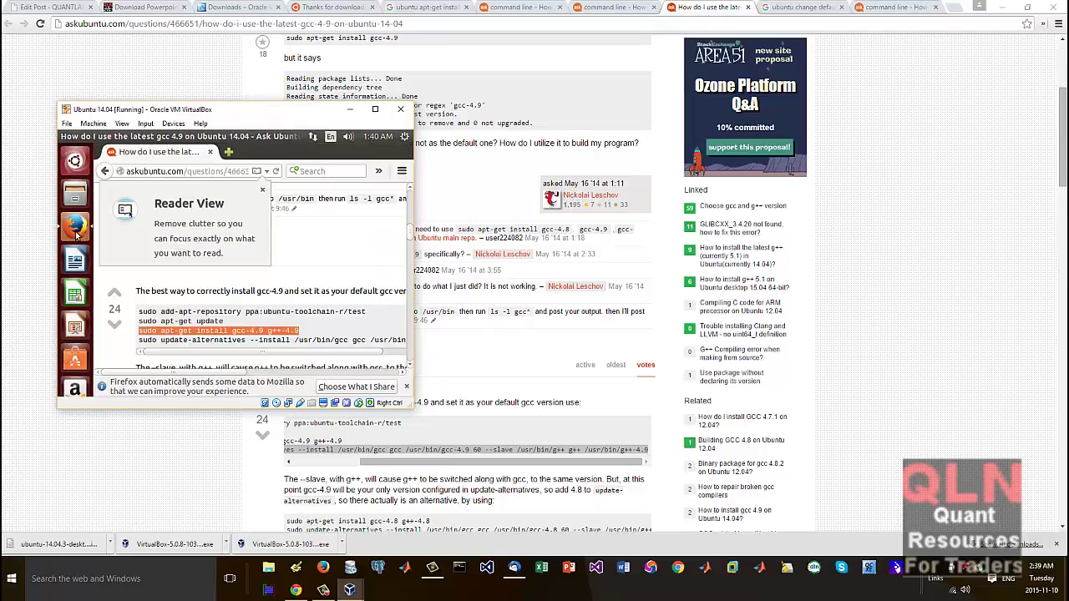
triple_click(226, 338)
triple_click(226, 338)
right_click(226, 338)
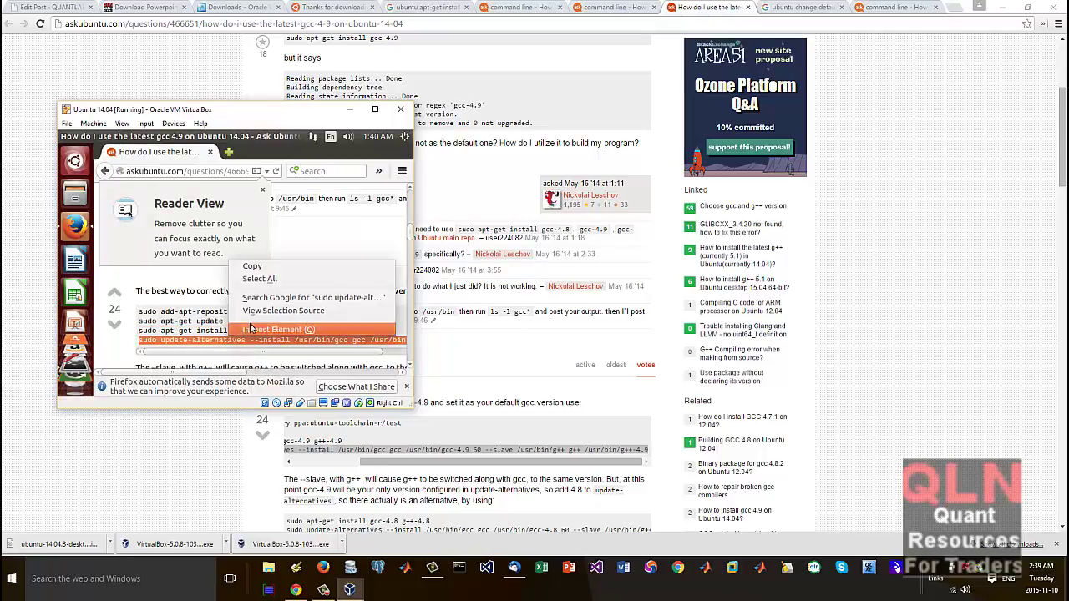
click(267, 266)
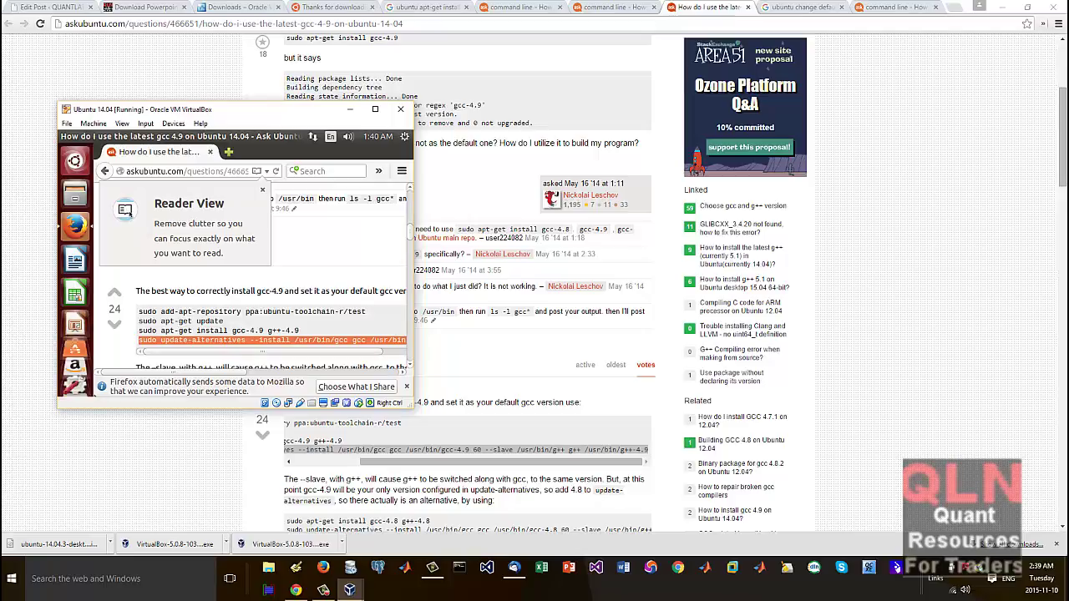
Step: Paste and run update-alternatives in the terminal, then try 'gcc -version'
scroll(74, 384, down, 2)
click(73, 386)
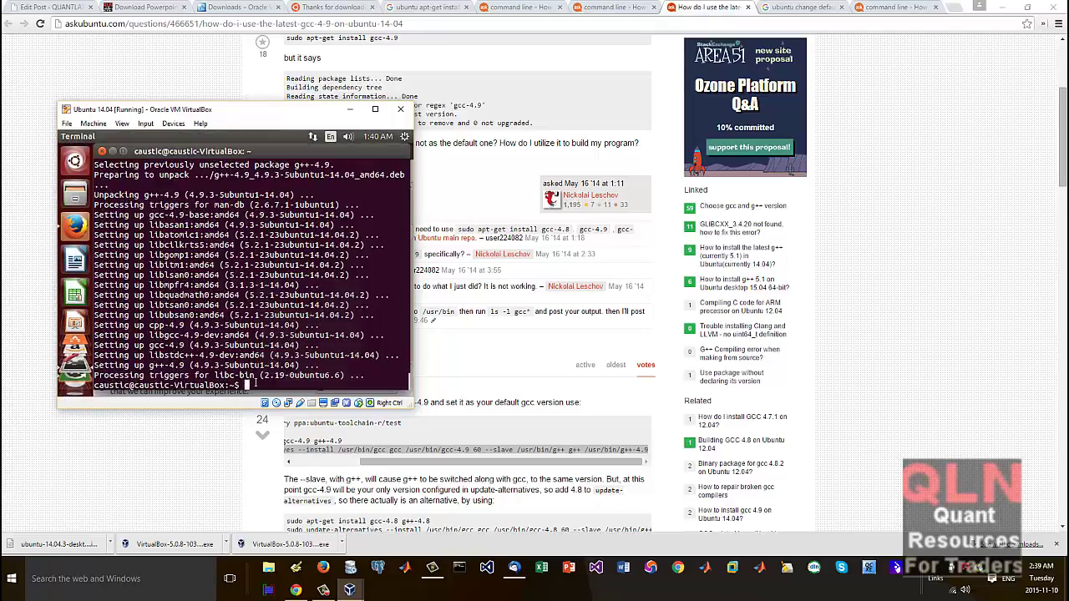
right_click(247, 385)
click(284, 352)
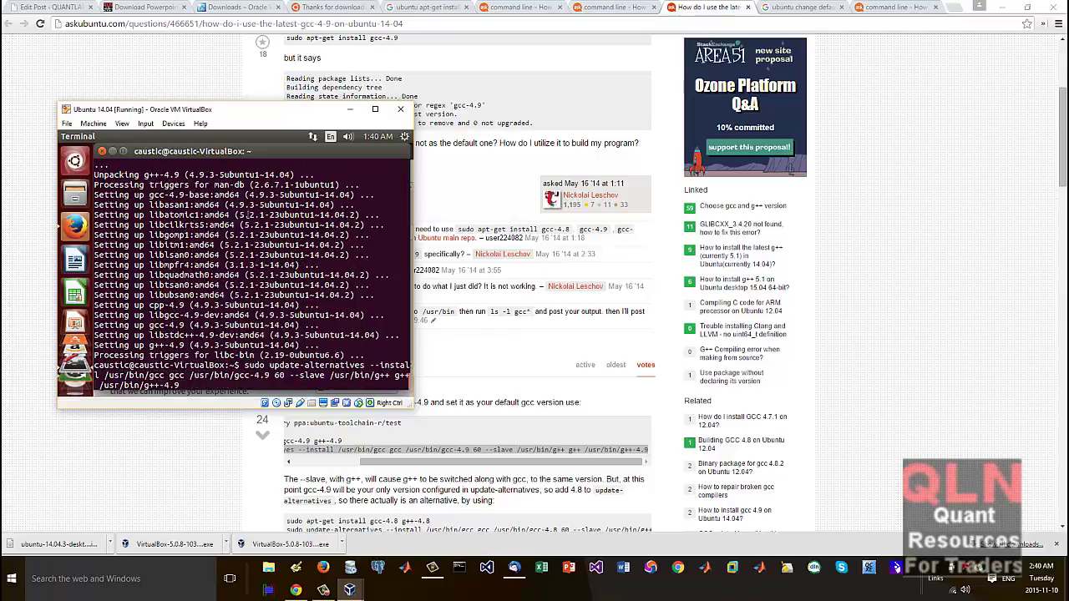
key(Return)
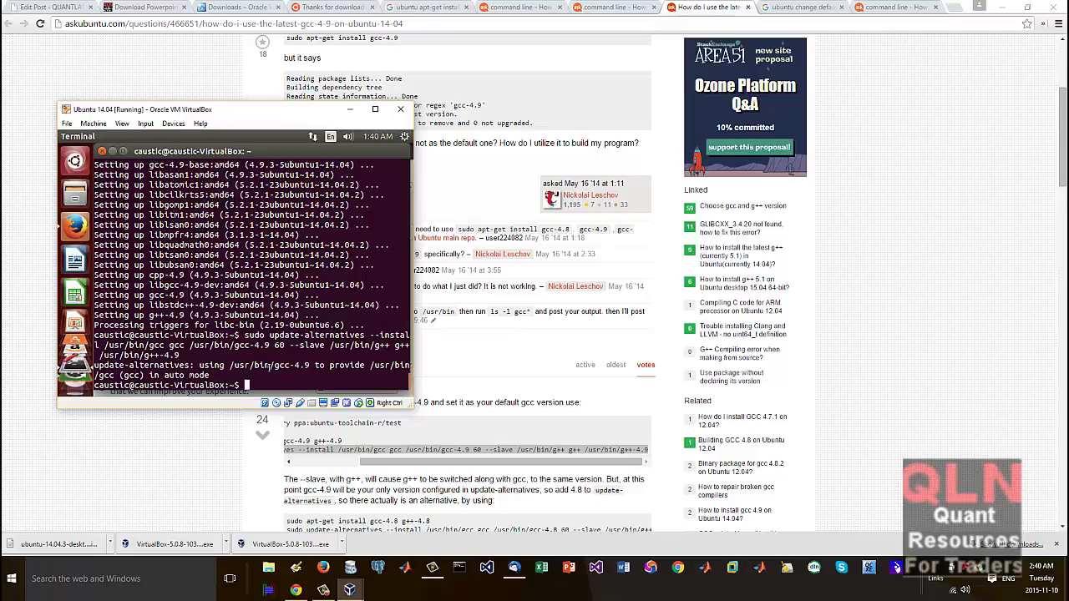
text(gcc -version)
key(Return)
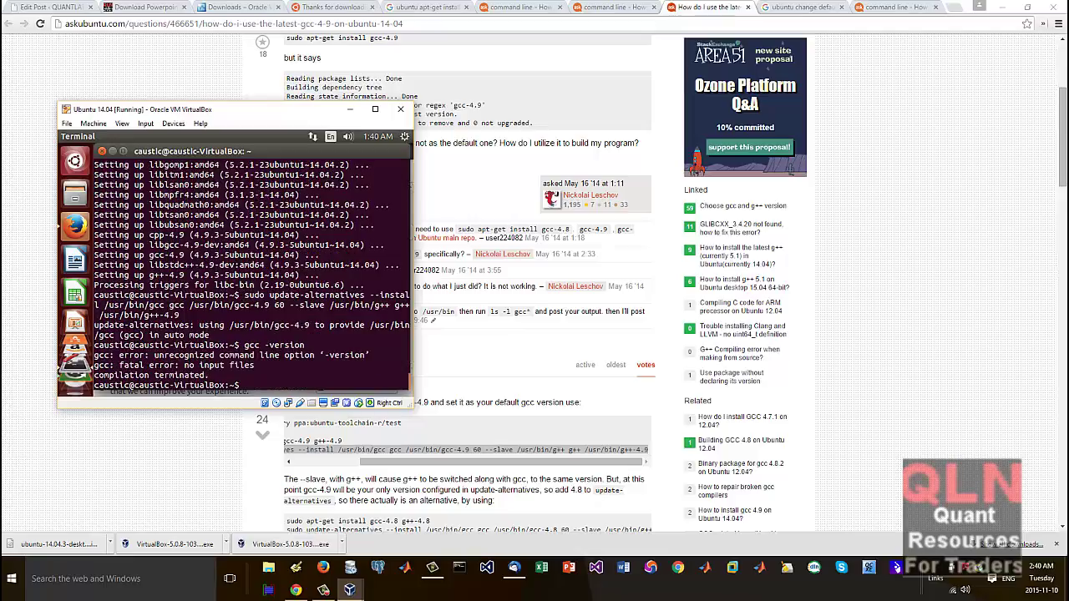
Step: Fix the check to 'gcc --version', which reports 4.9.3, then bring Firefox forward
key(Up)
key(Left)
key(Left)
key(Left)
key(Left)
key(Left)
key(Left)
key(Left)
key(Left)
text(-)
key(Return)
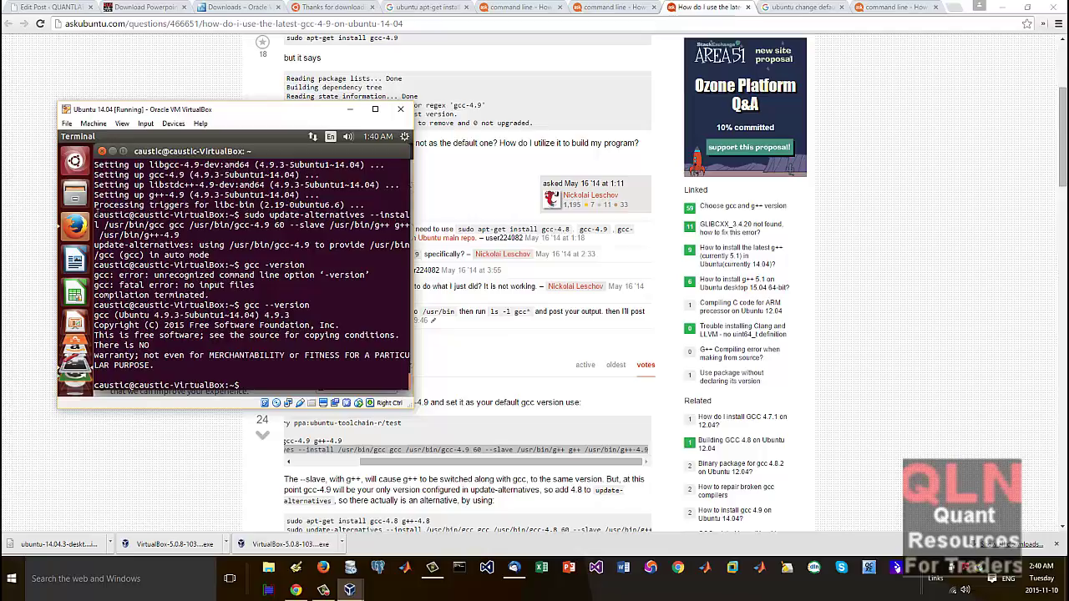
click(80, 228)
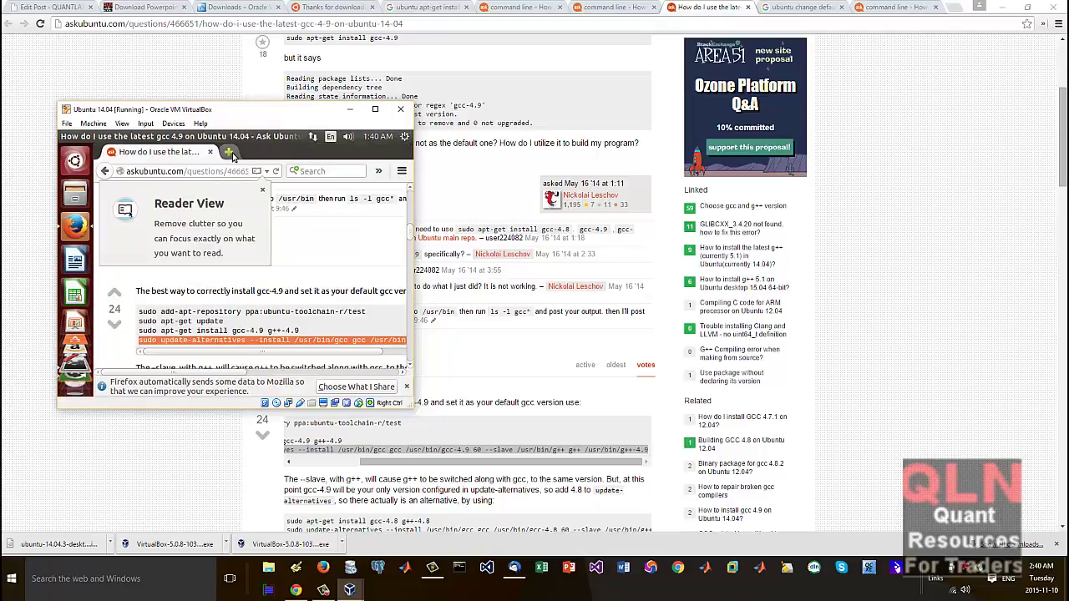
Step: Search 'eclipse' in a new Firefox tab, try the Mars result, and return to the results
click(228, 152)
text(eclipse)
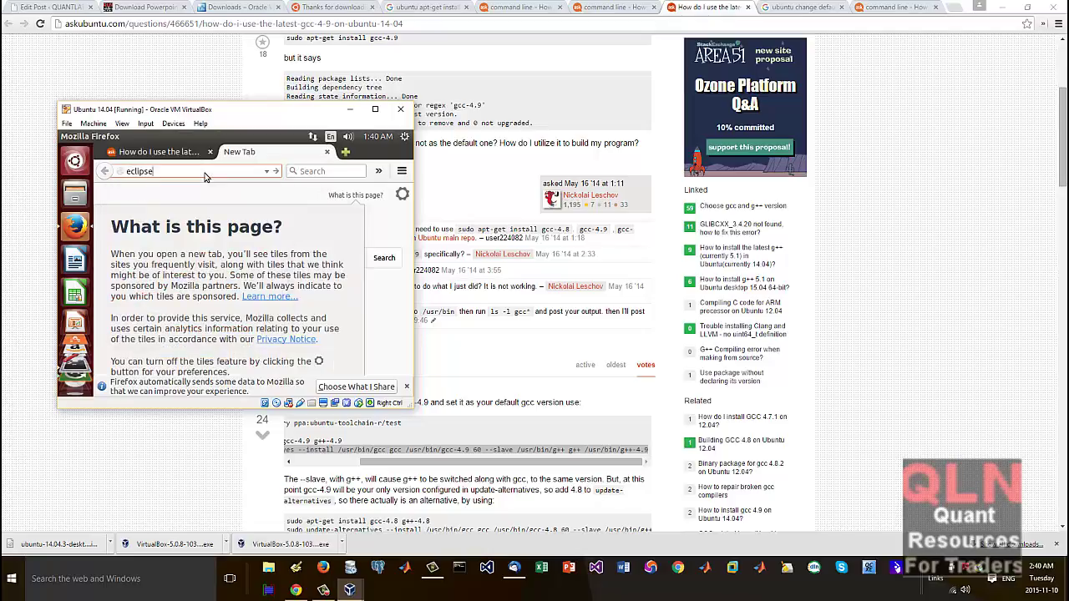
key(Return)
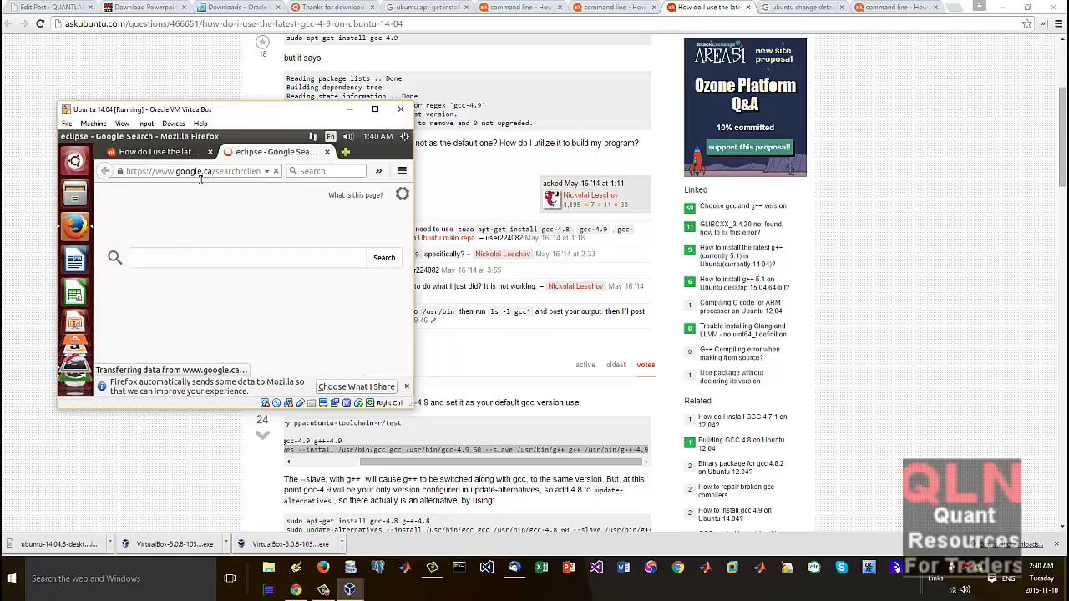
scroll(248, 284, down, 1)
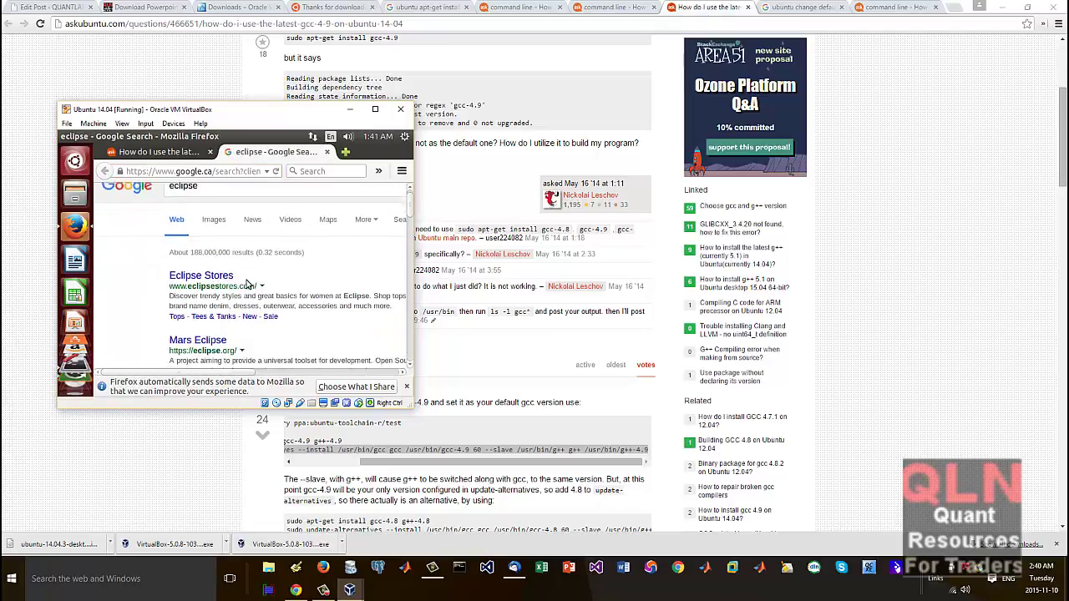
click(210, 320)
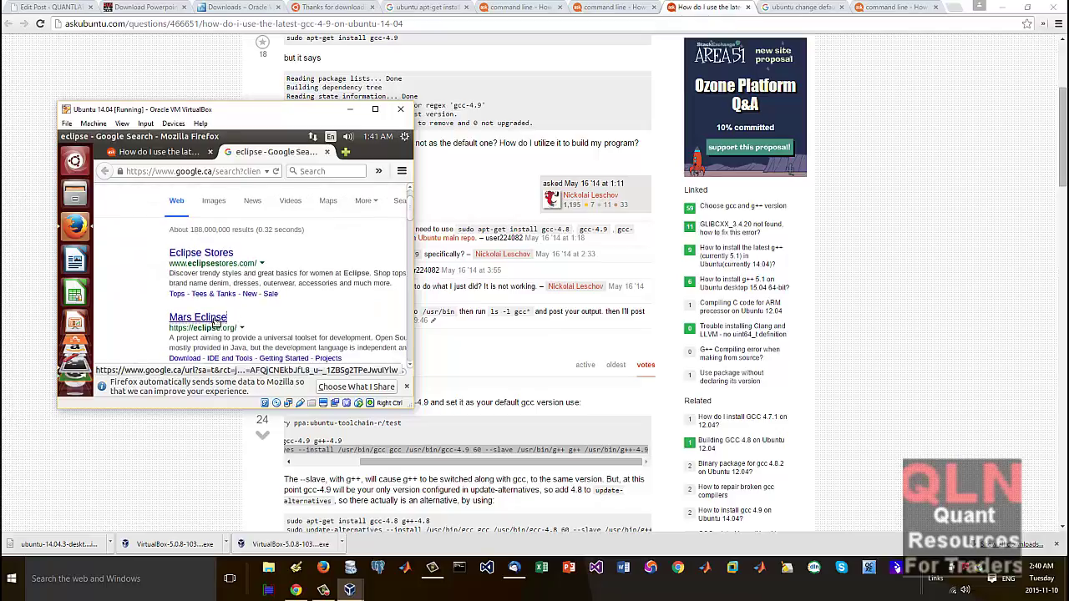
click(105, 170)
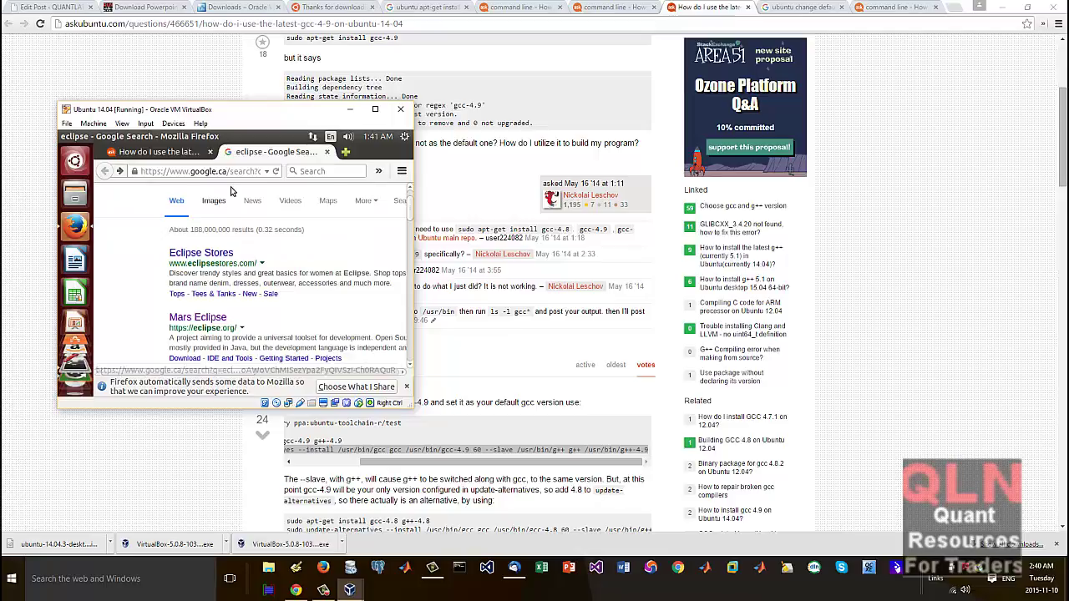
scroll(228, 204, up, 1)
Step: Refine the search to 'eclipse cdt', open CDT Downloads, then the Eclipse C/C++ IDE for Mars.1
click(228, 204)
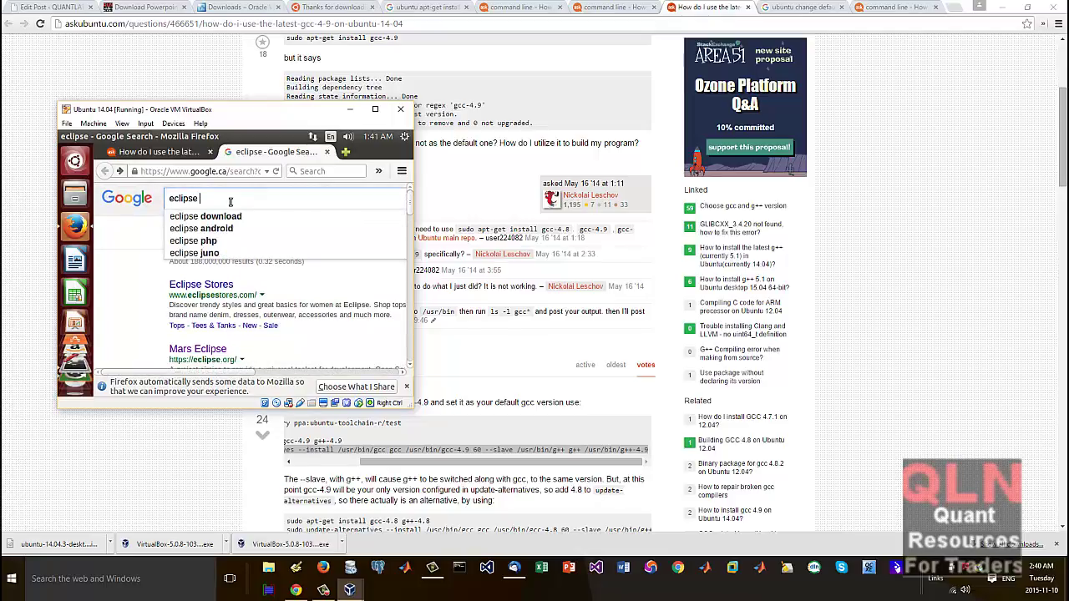
text(cdt)
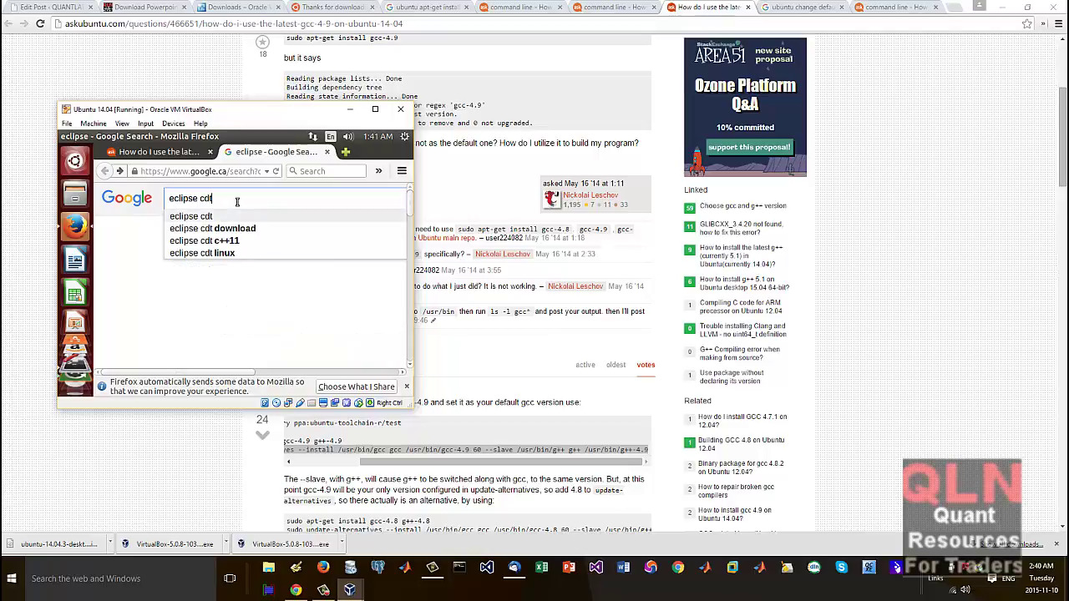
key(Return)
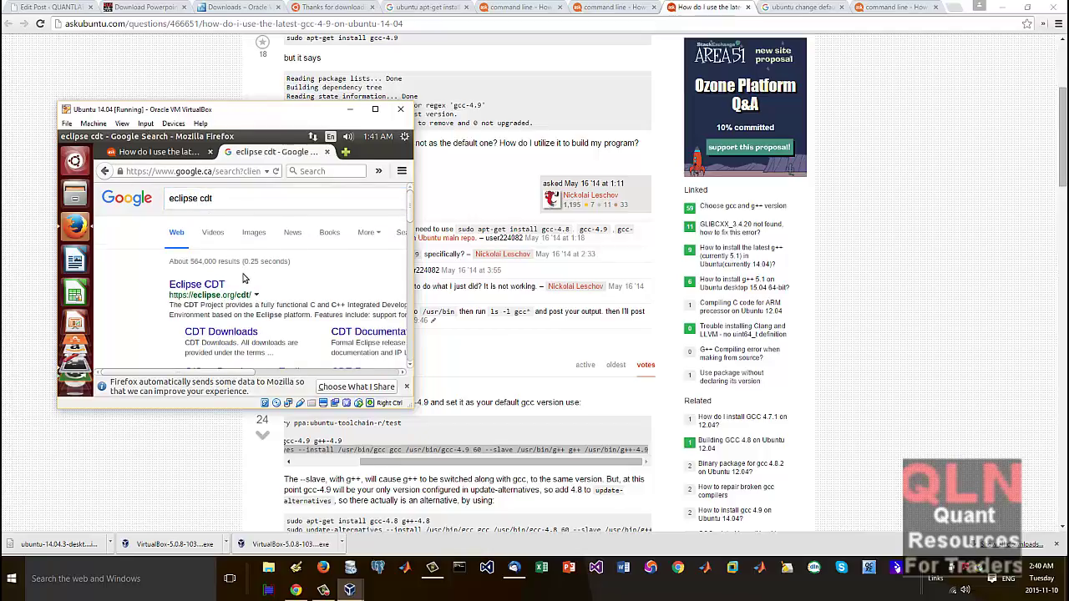
scroll(242, 276, down, 1)
click(235, 301)
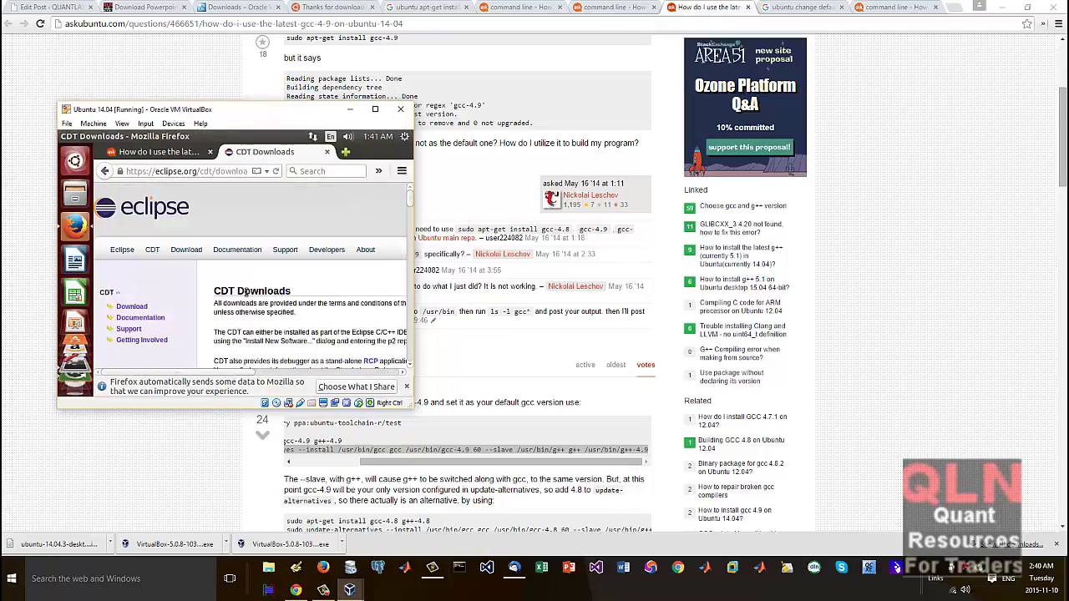
scroll(244, 291, down, 3)
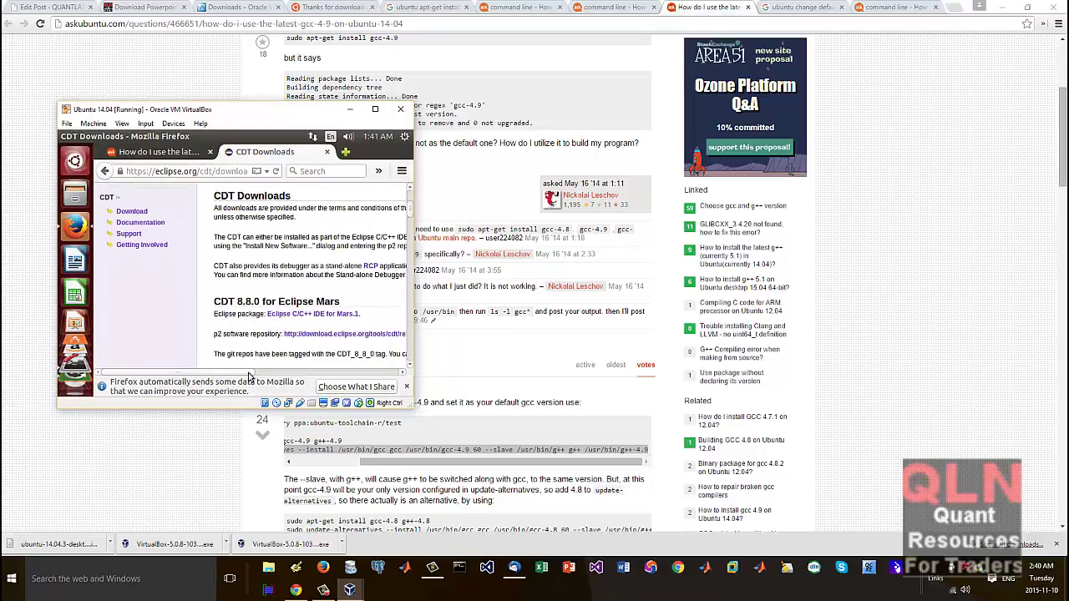
mouse_move(252, 373)
mouse_down()
mouse_move(320, 373)
mouse_move(271, 373)
mouse_up()
click(310, 315)
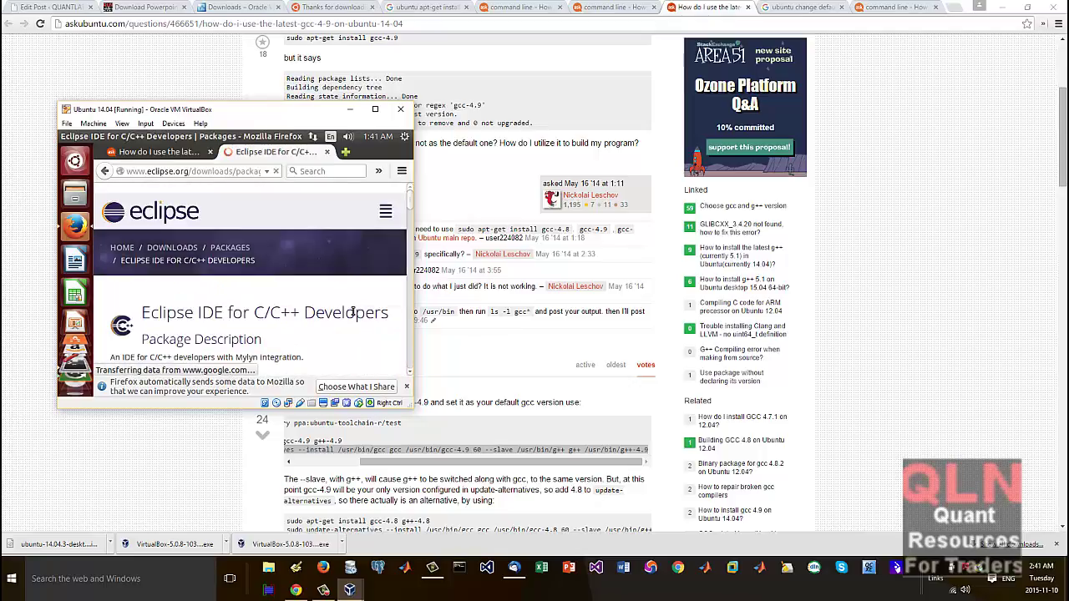
Step: Pick The Pennsylvania State University mirror for eclipse-cpp-mars-1-linux-gtk-x86_64.tar.gz
scroll(319, 315, down, 2)
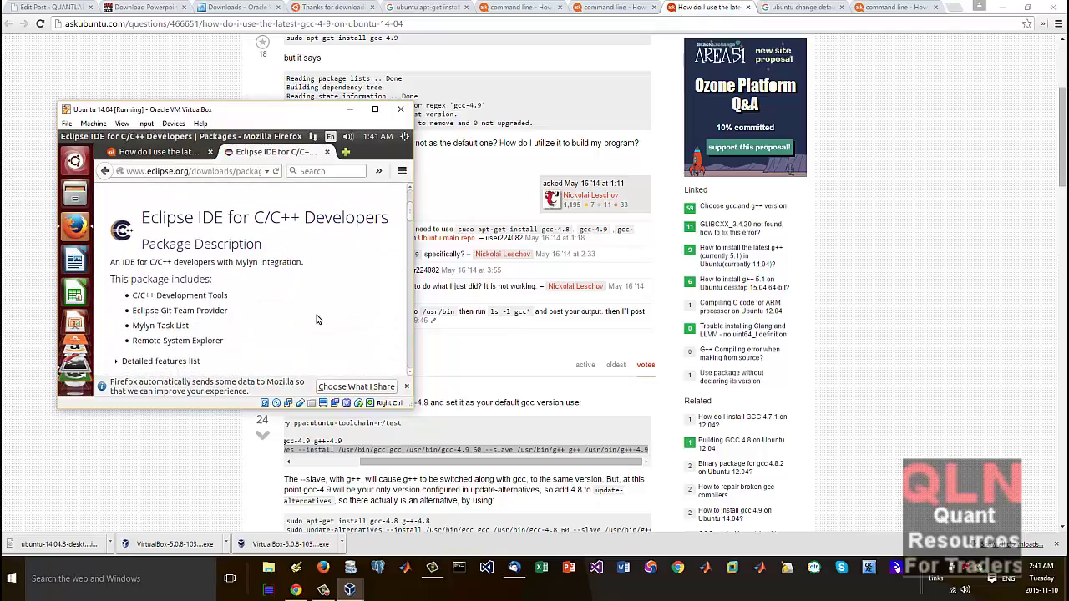
scroll(316, 319, down, 3)
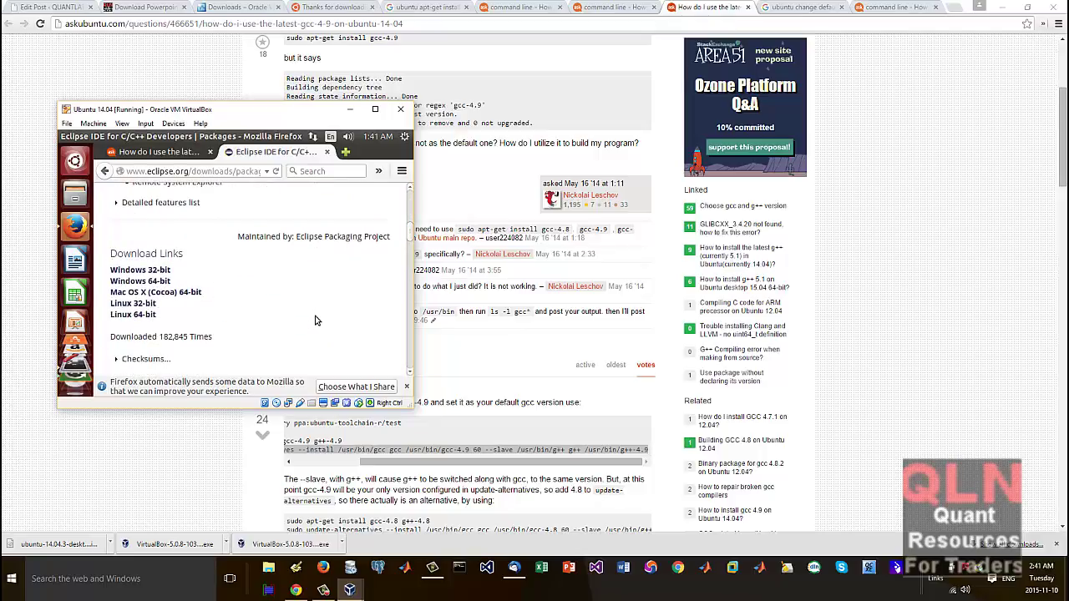
click(142, 315)
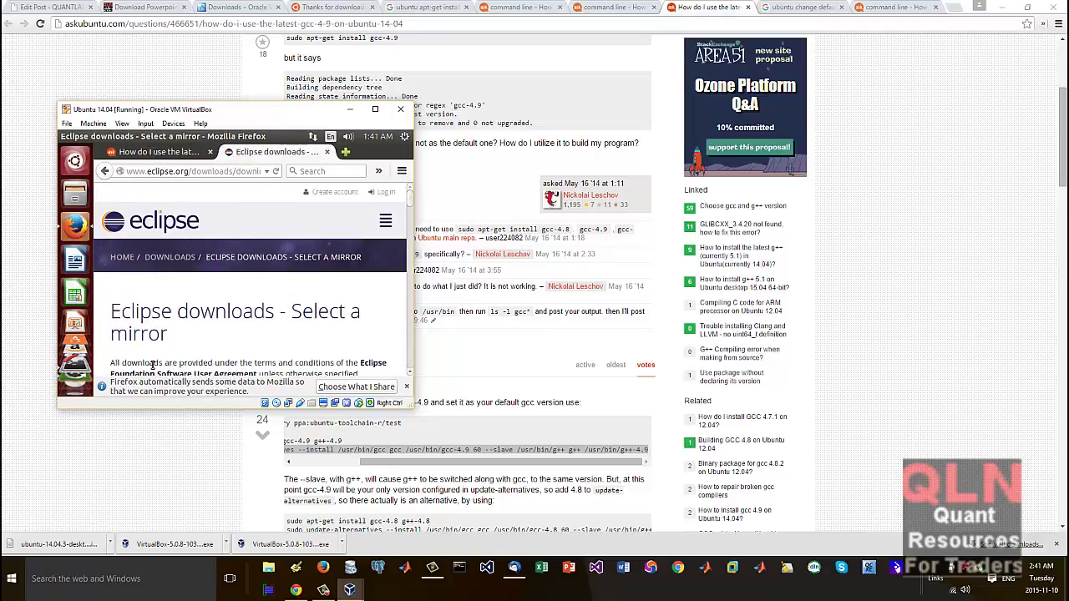
scroll(175, 336, down, 3)
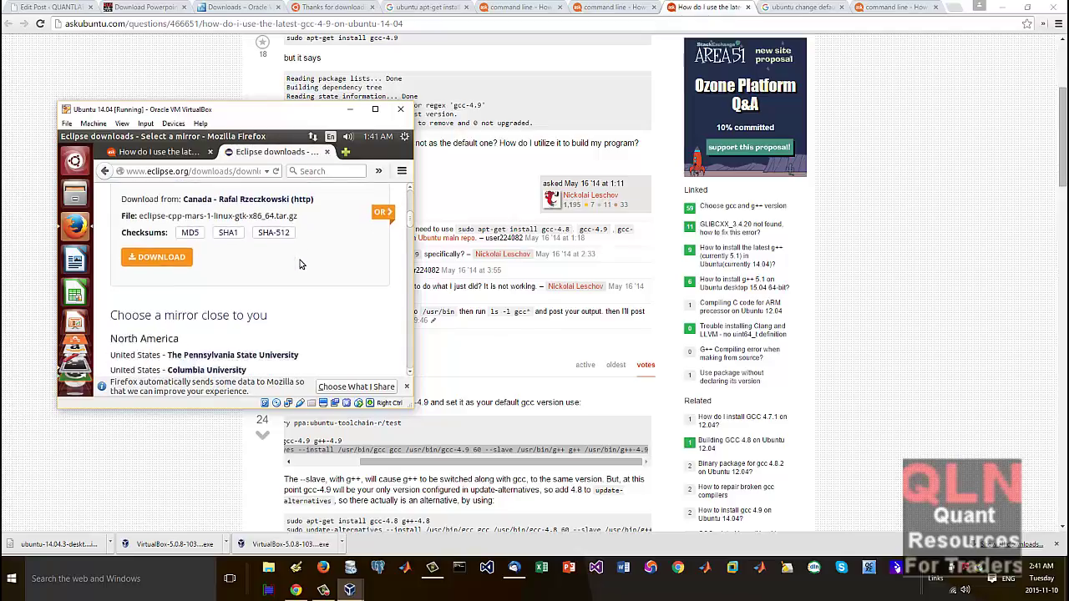
scroll(300, 272, down, 2)
scroll(299, 275, down, 1)
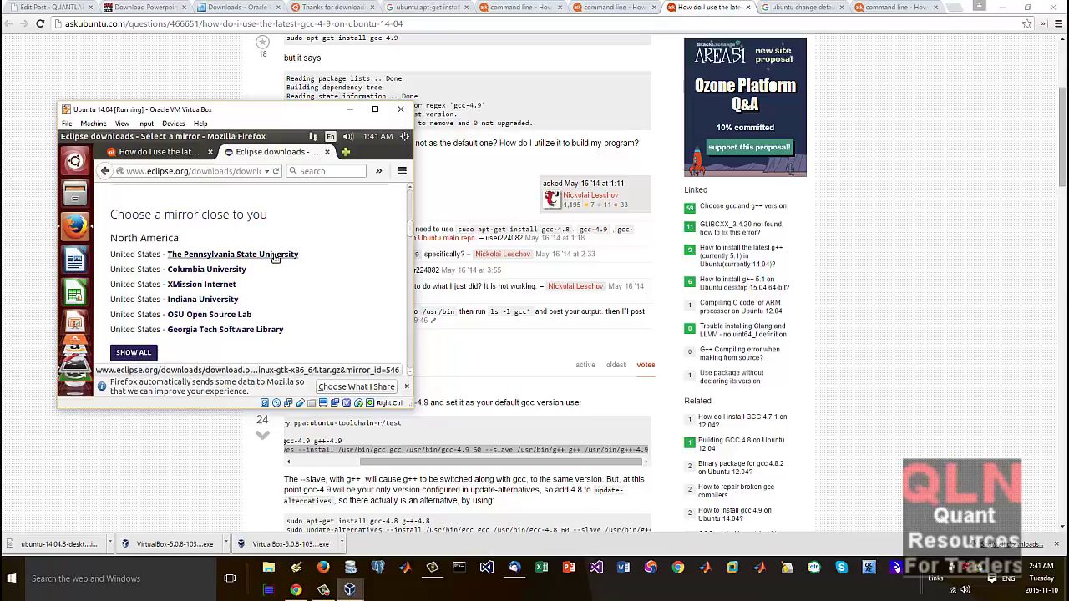
click(276, 258)
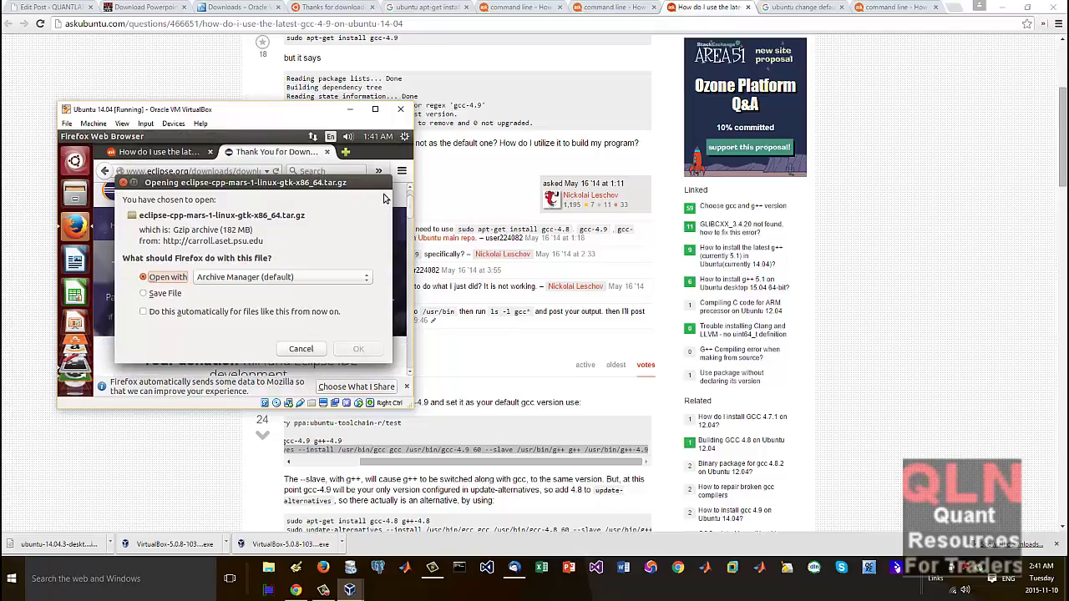
Step: Choose Save File for eclipse-cpp-mars-1-linux-gtk-x86_64.tar.gz so the download starts
click(177, 296)
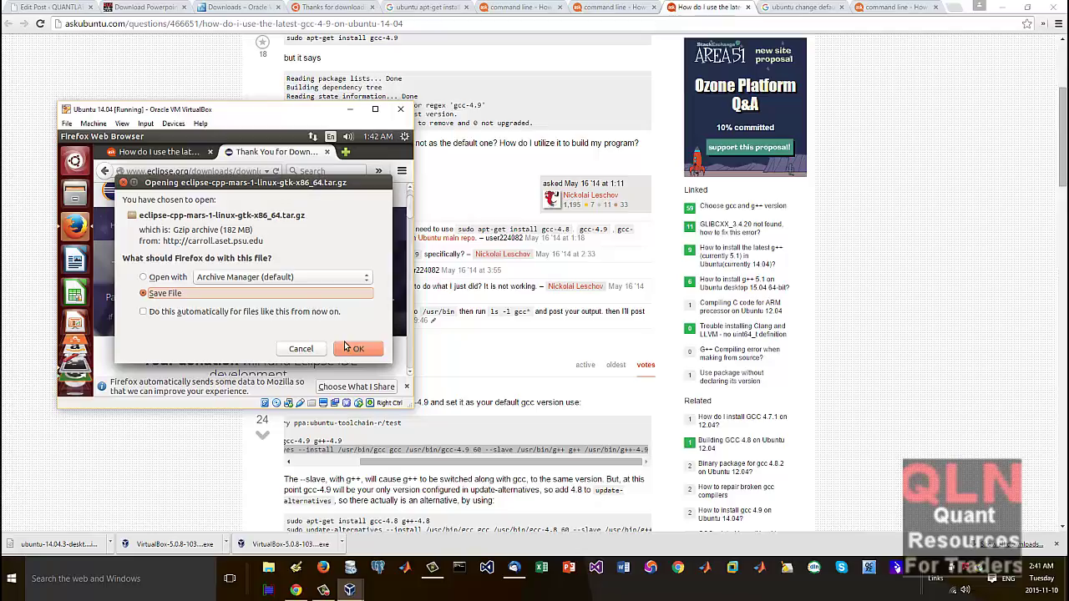
click(351, 348)
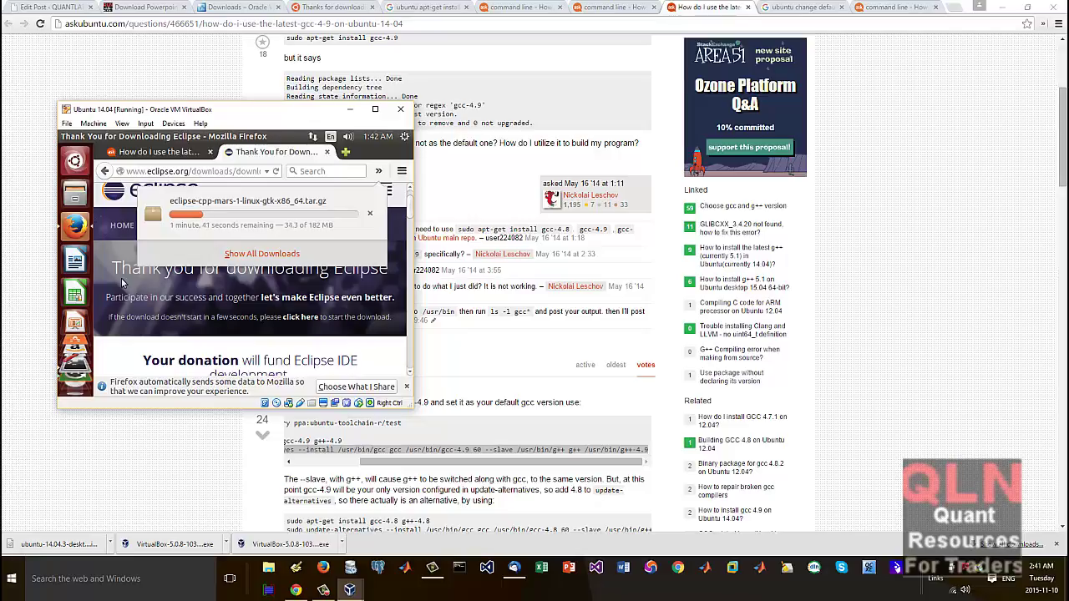
click(121, 124)
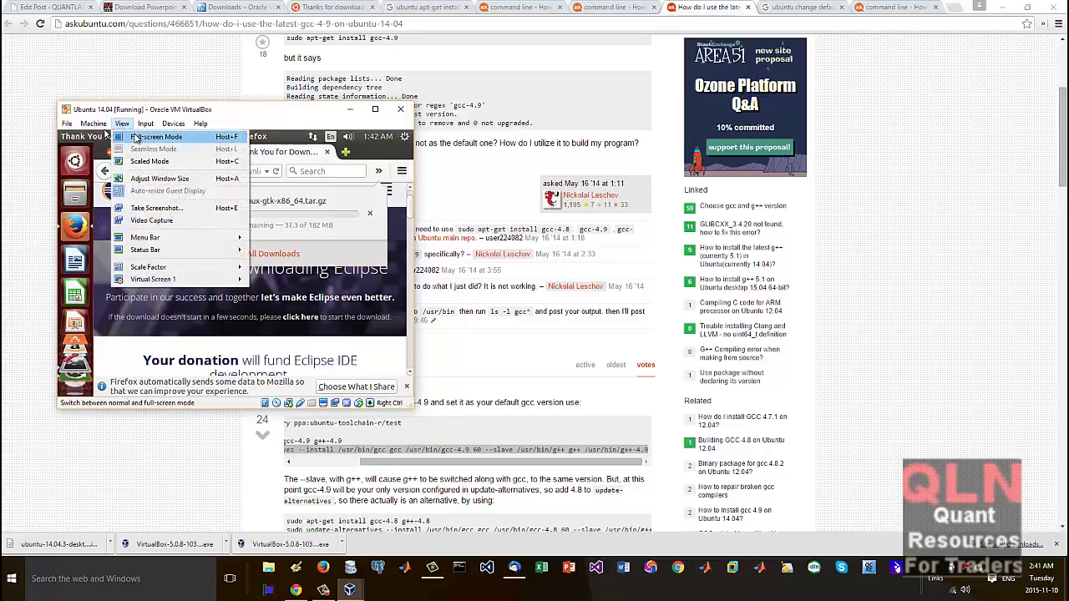
click(144, 138)
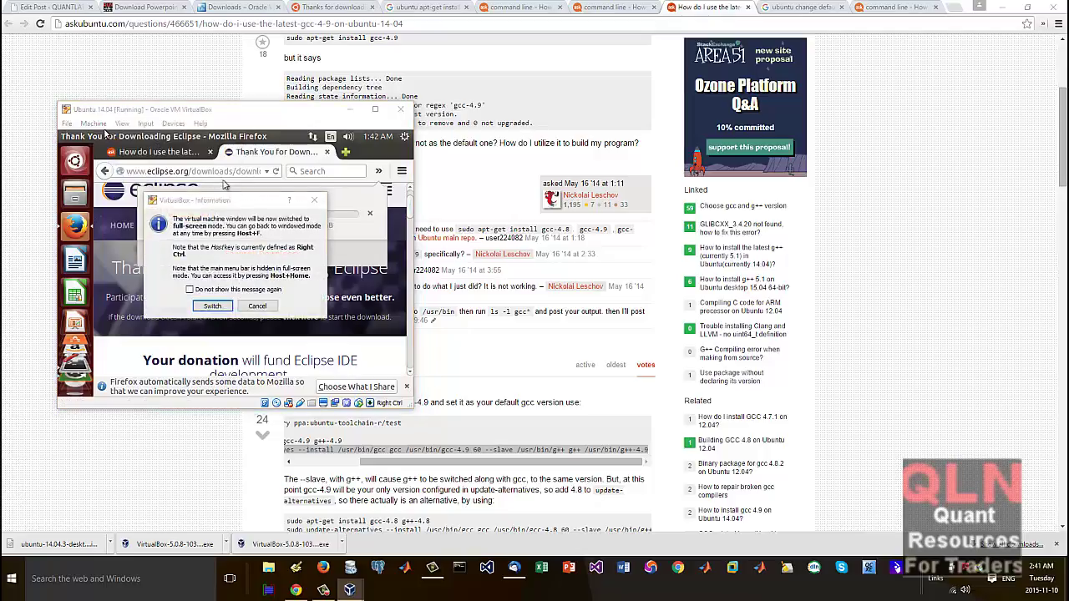
click(213, 307)
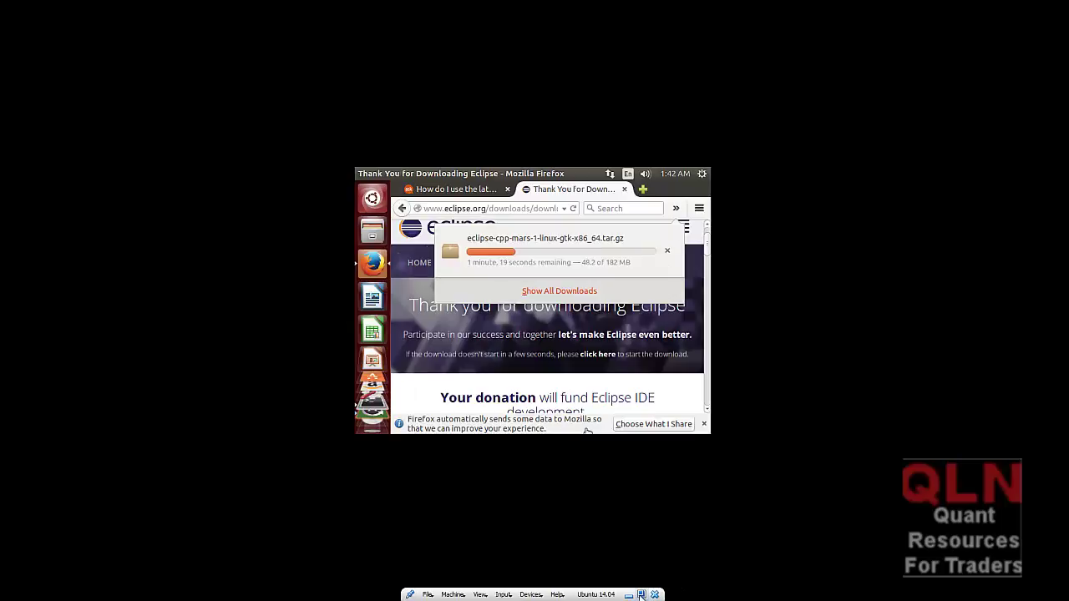
click(641, 594)
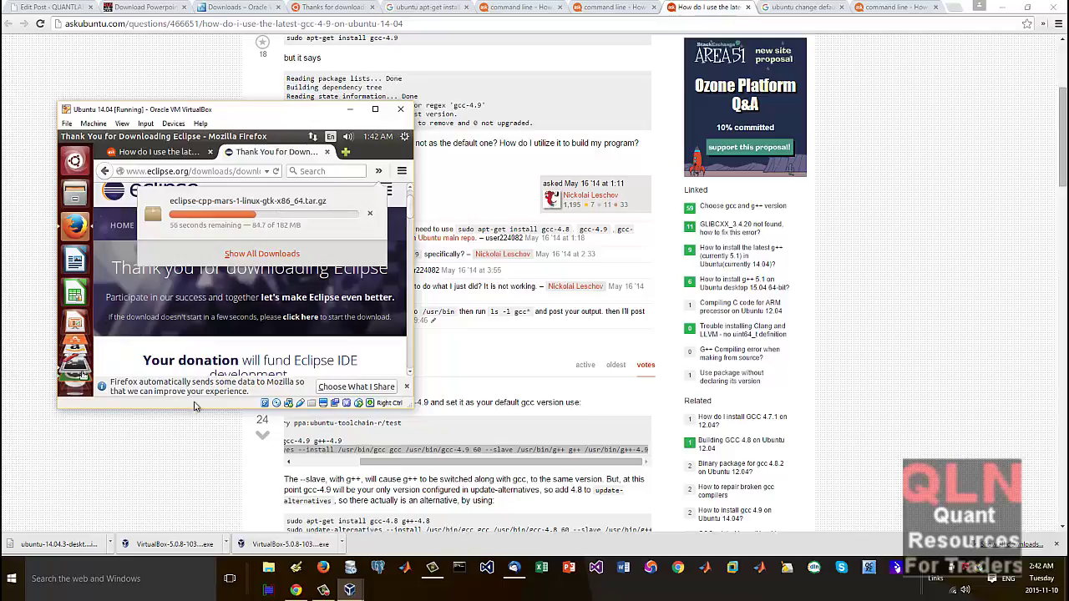
Step: Scroll through the Ask Ubuntu answer, then bring the Ubuntu VM window forward
click(268, 486)
scroll(269, 486, down, 1)
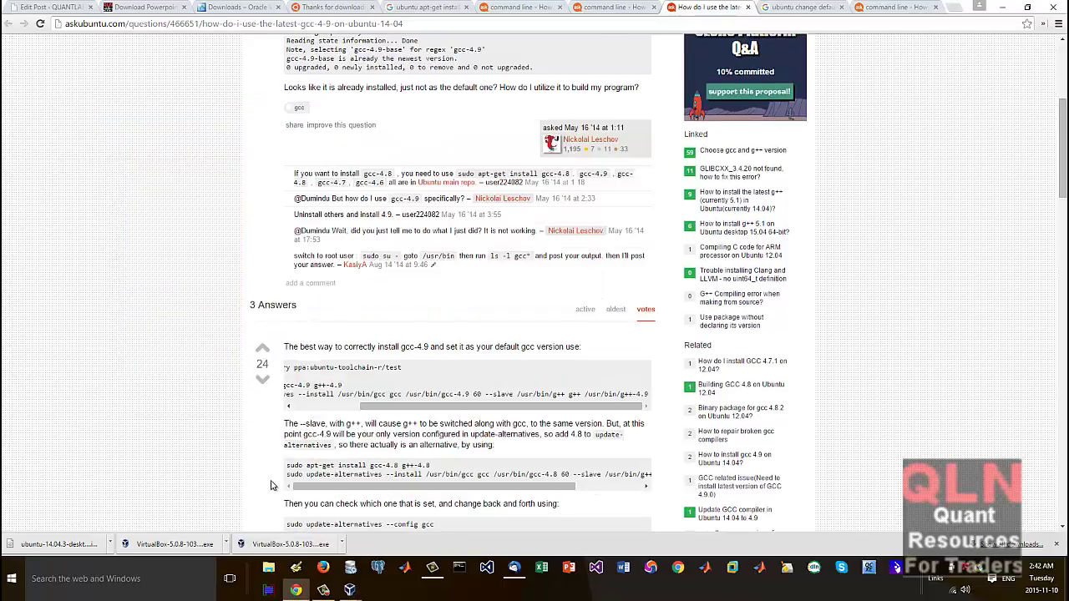
scroll(448, 471, down, 1)
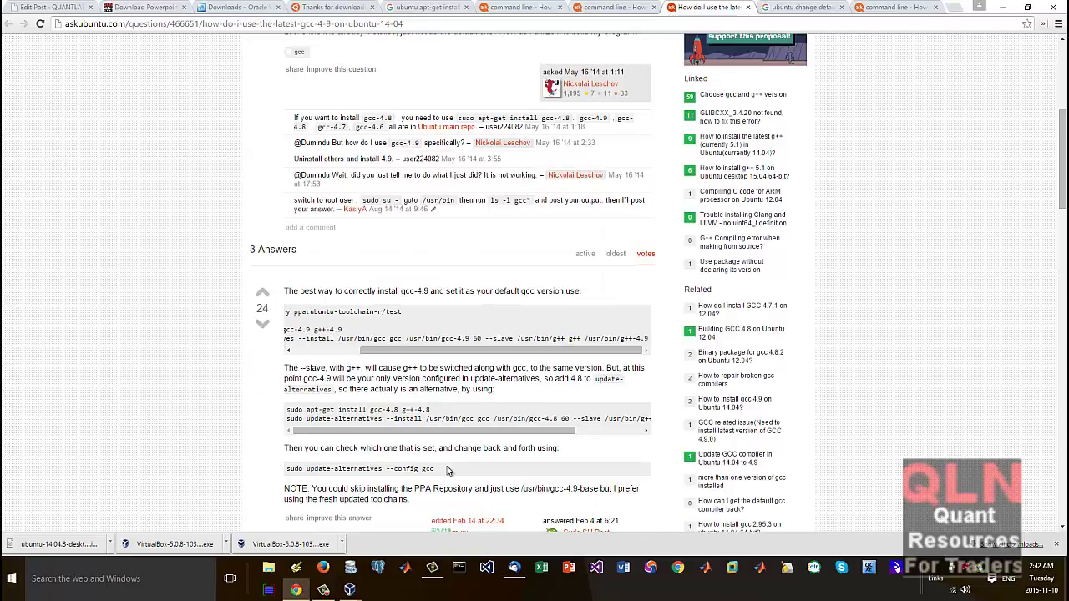
scroll(447, 472, down, 5)
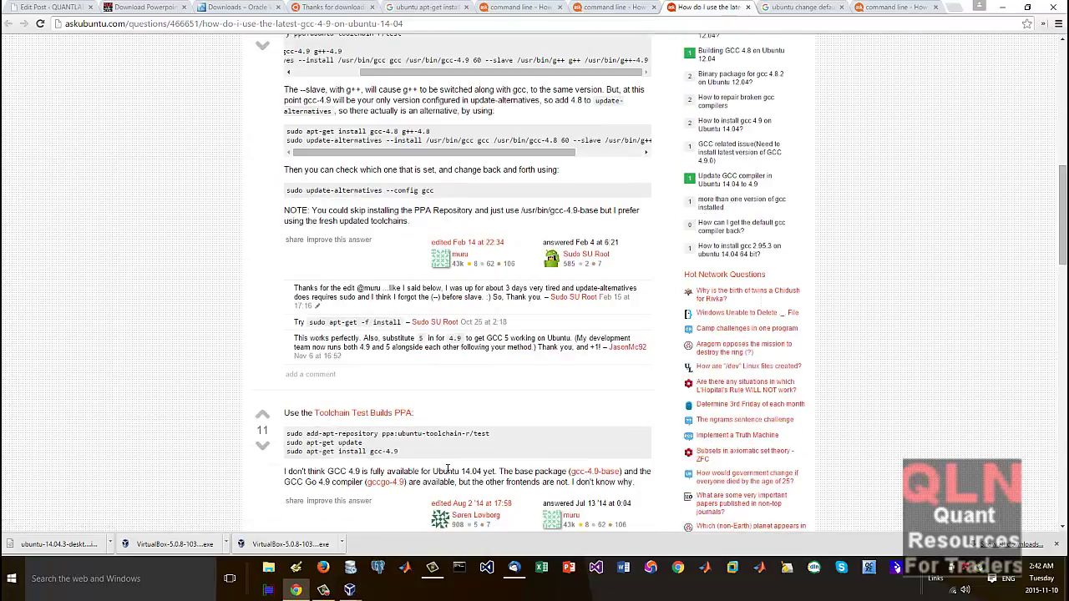
scroll(447, 472, up, 5)
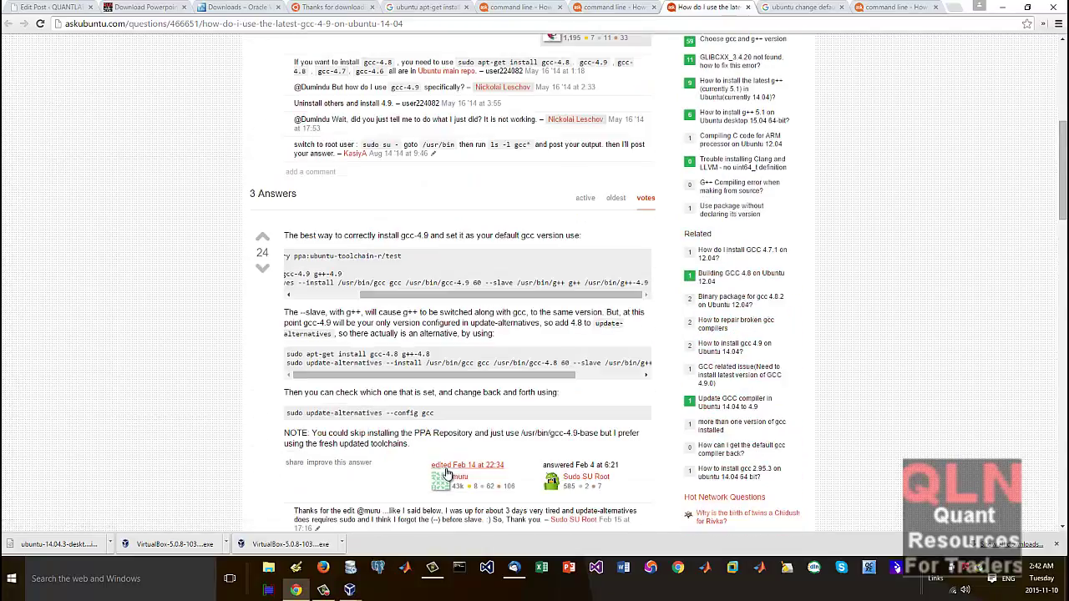
scroll(448, 472, up, 2)
scroll(443, 476, down, 3)
scroll(424, 472, up, 6)
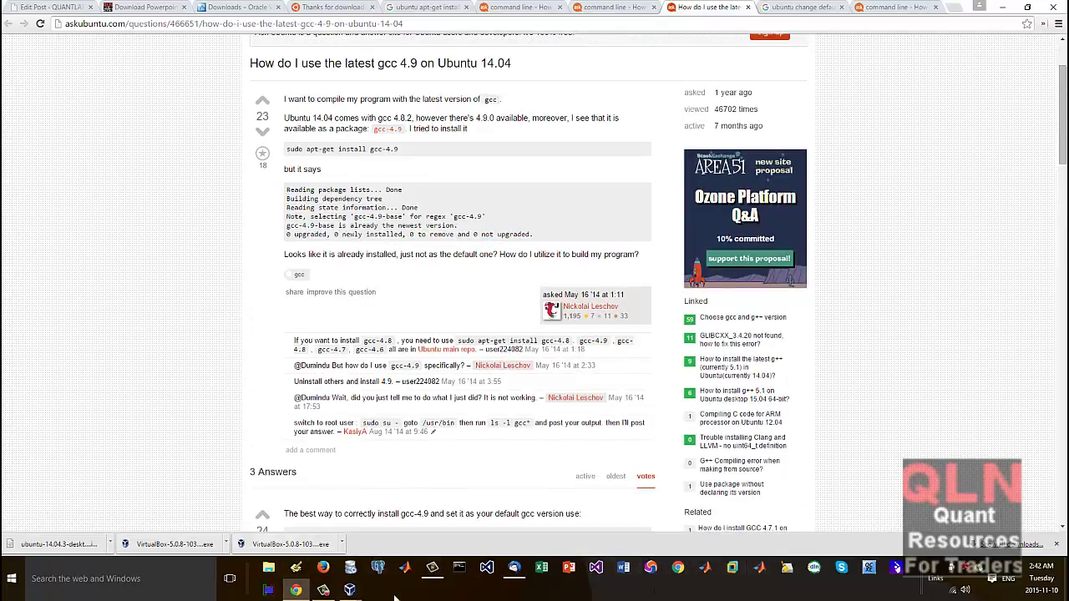
mouse_move(350, 589)
click(415, 541)
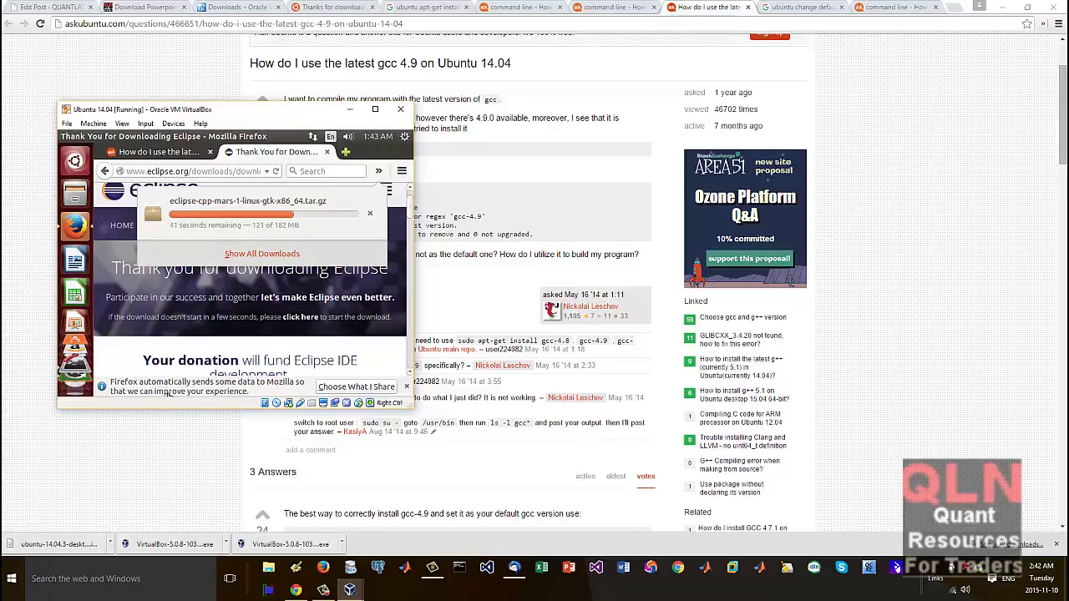
Step: Restore Chrome down from maximized and drag it off to the right, exposing the VM
click(295, 591)
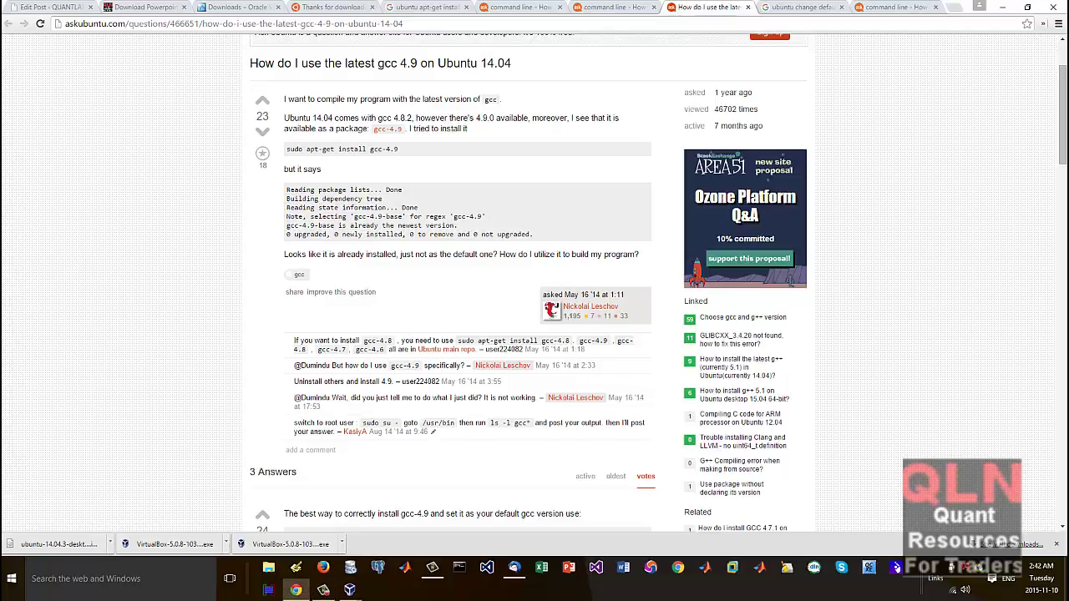
click(350, 591)
click(1003, 7)
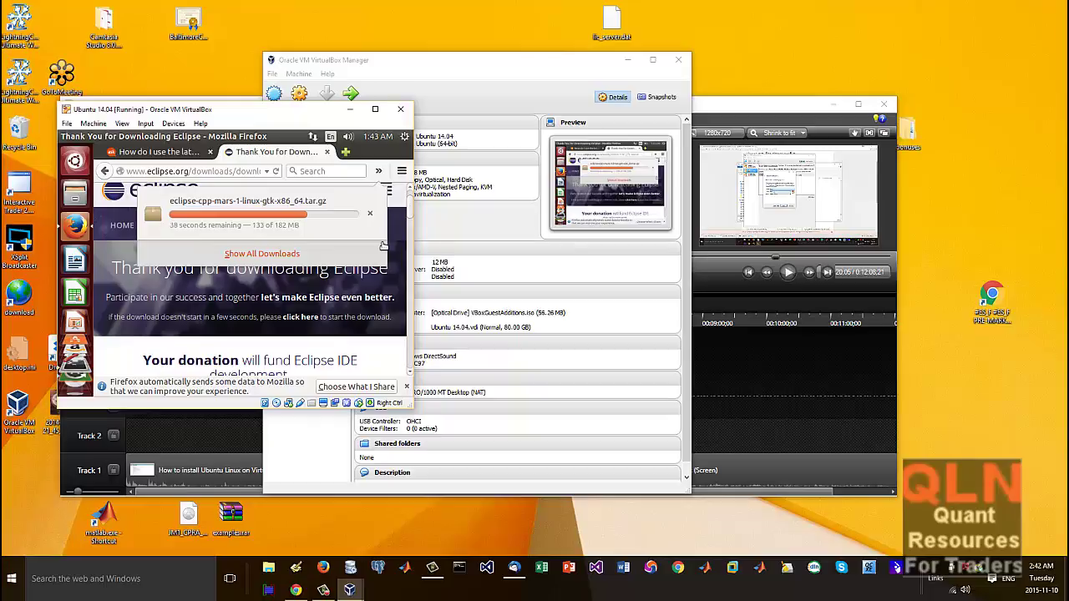
click(296, 590)
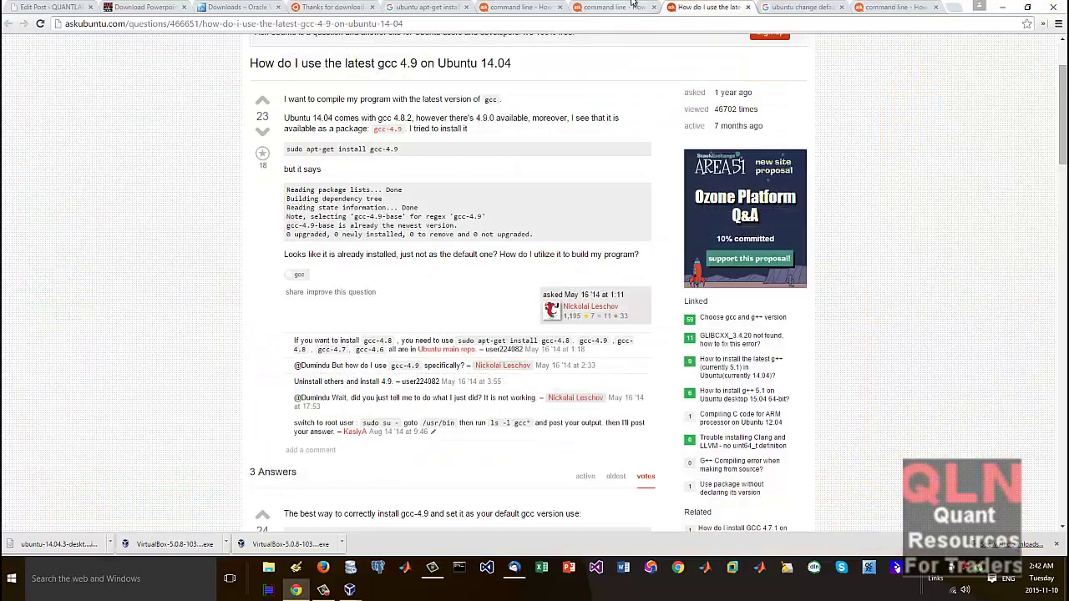
click(1030, 10)
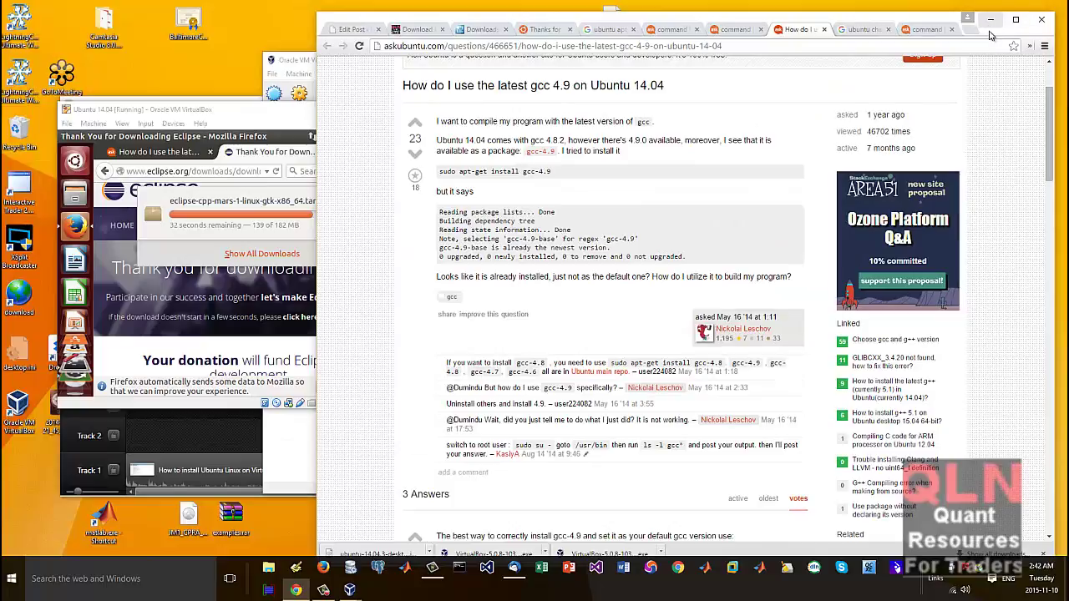
drag(990, 32, 1068, 25)
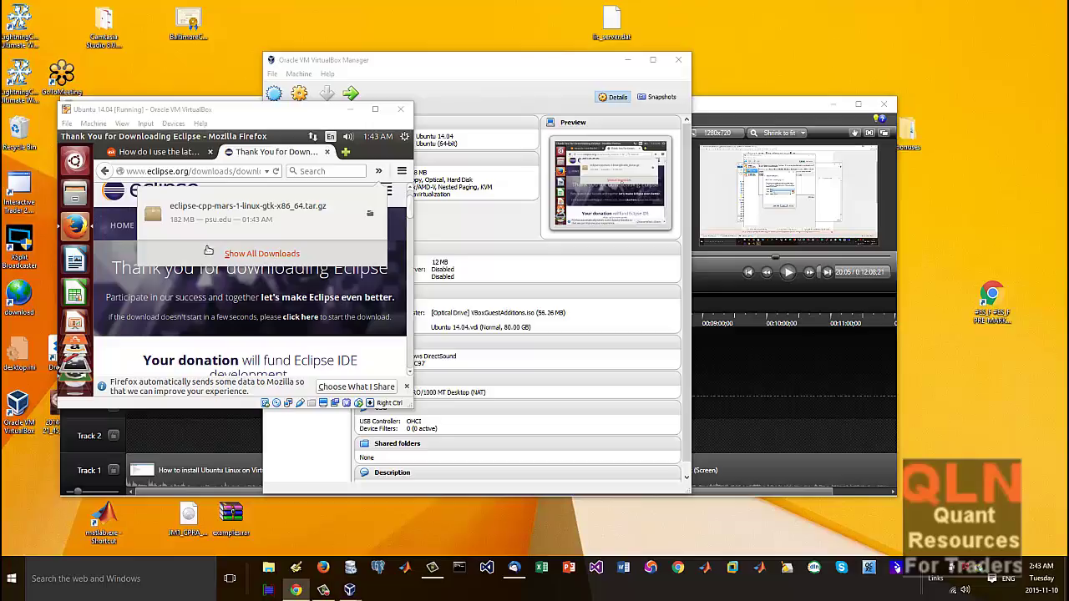
Step: Show all Firefox downloads and bring the guest's terminal to the front
click(261, 264)
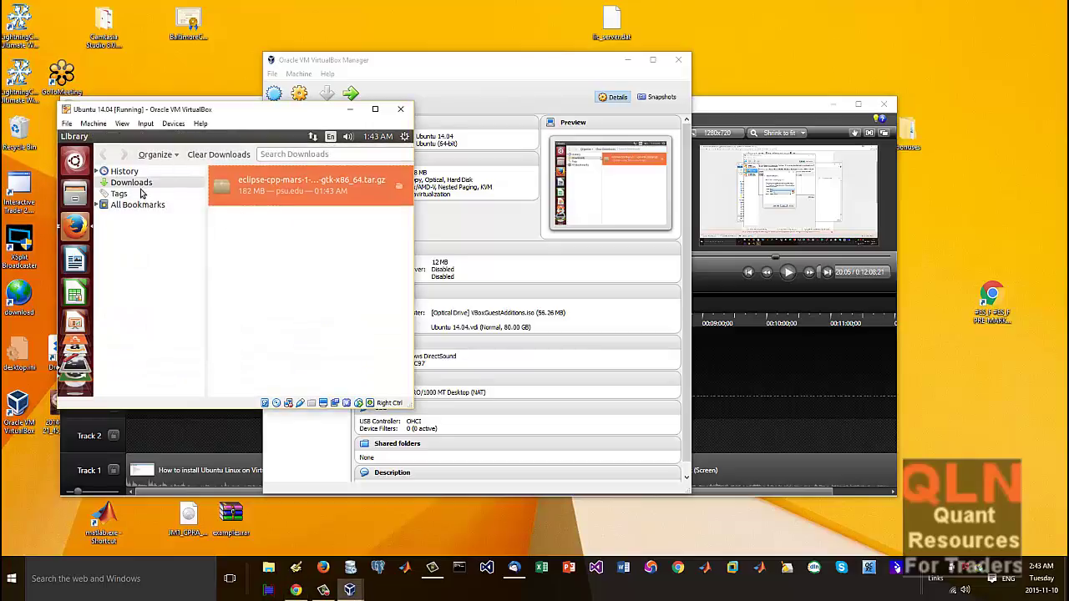
mouse_move(73, 405)
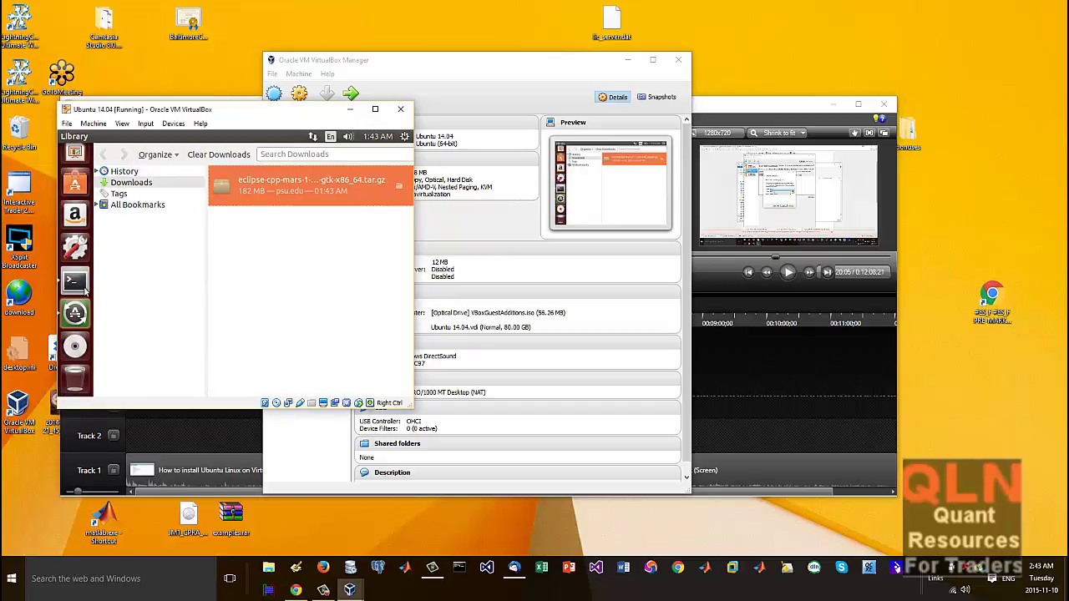
click(74, 280)
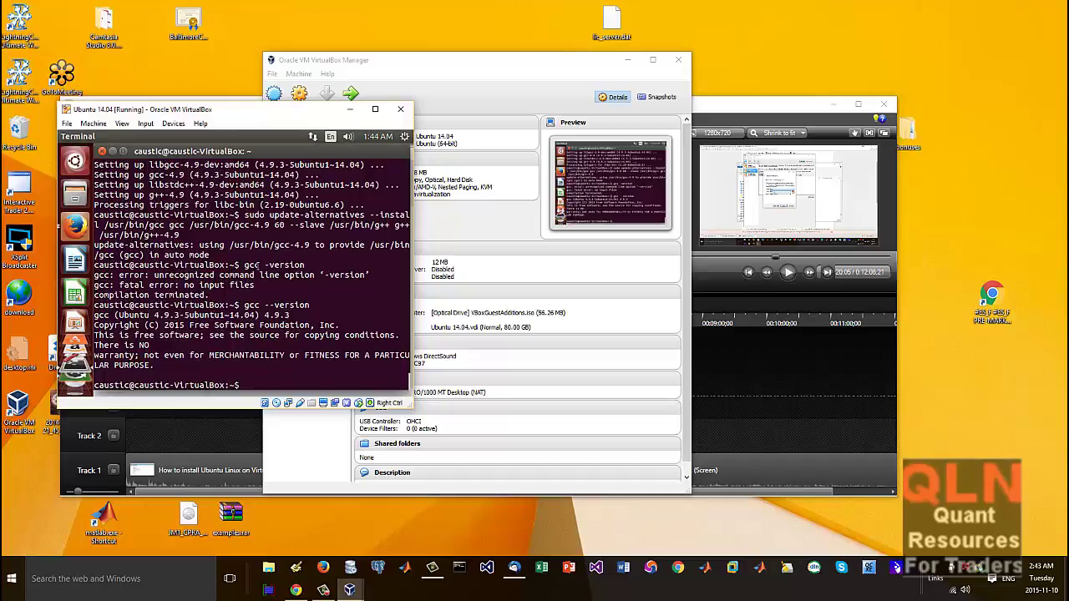
Step: Change into /usr/local after a backslash typo, list it, and start typing 'mv ~/Downloads'
text(cd )
text(\us)
text(r\)
text(loca)
text(l)
key(Return)
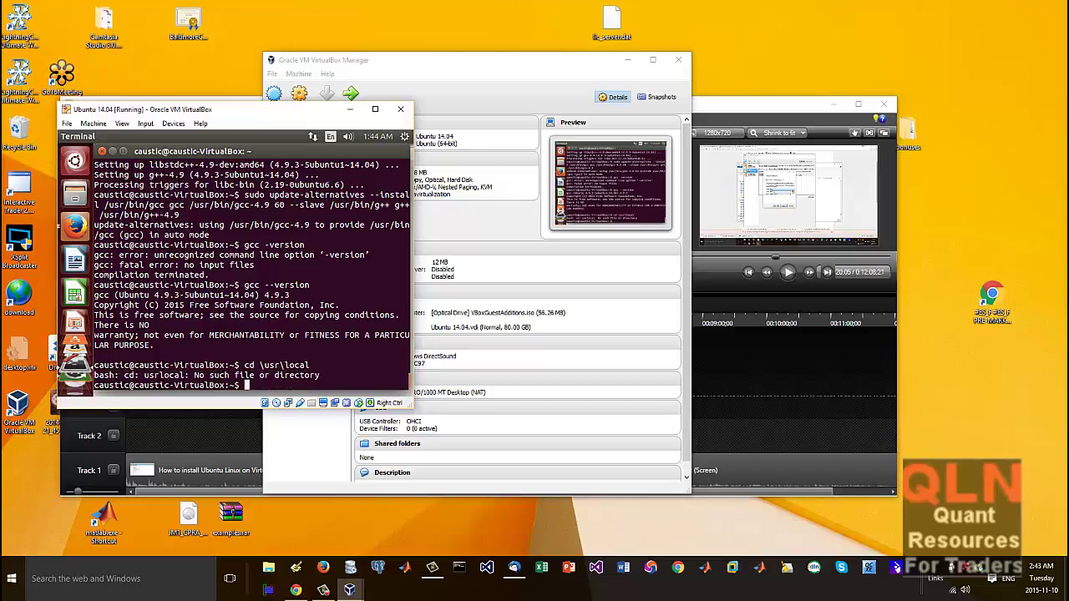
text(cd \usr)
key(Return)
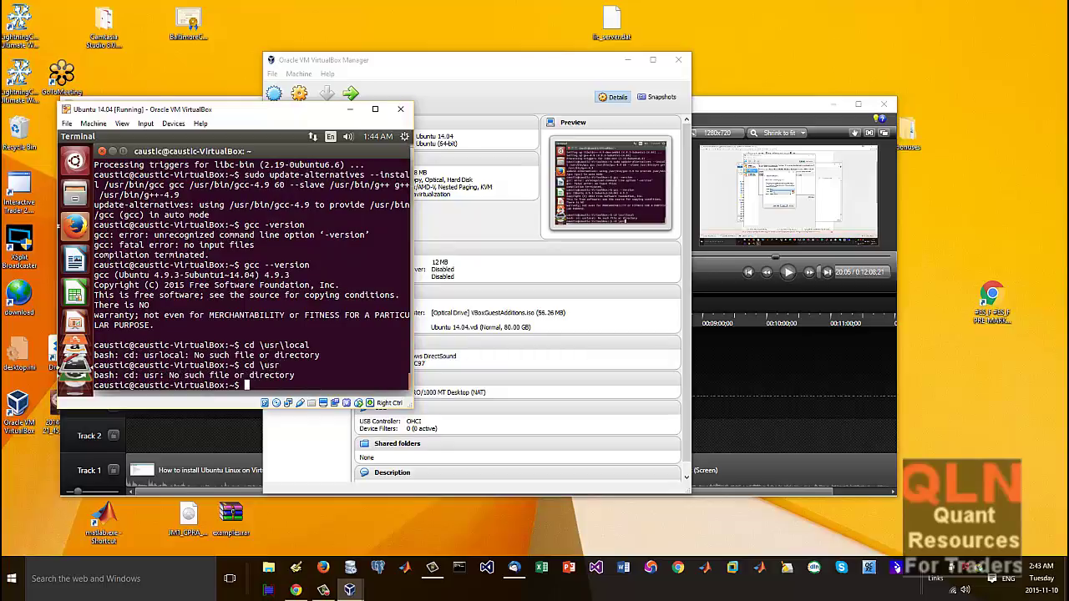
text(cd )
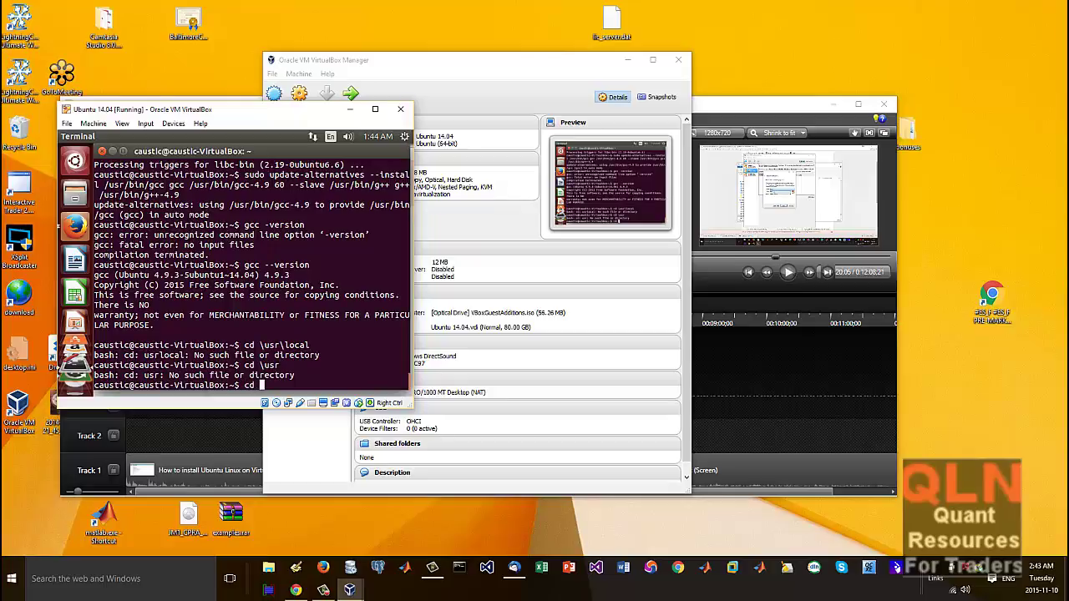
text(/usr/local/)
key(Return)
text(ls)
key(Return)
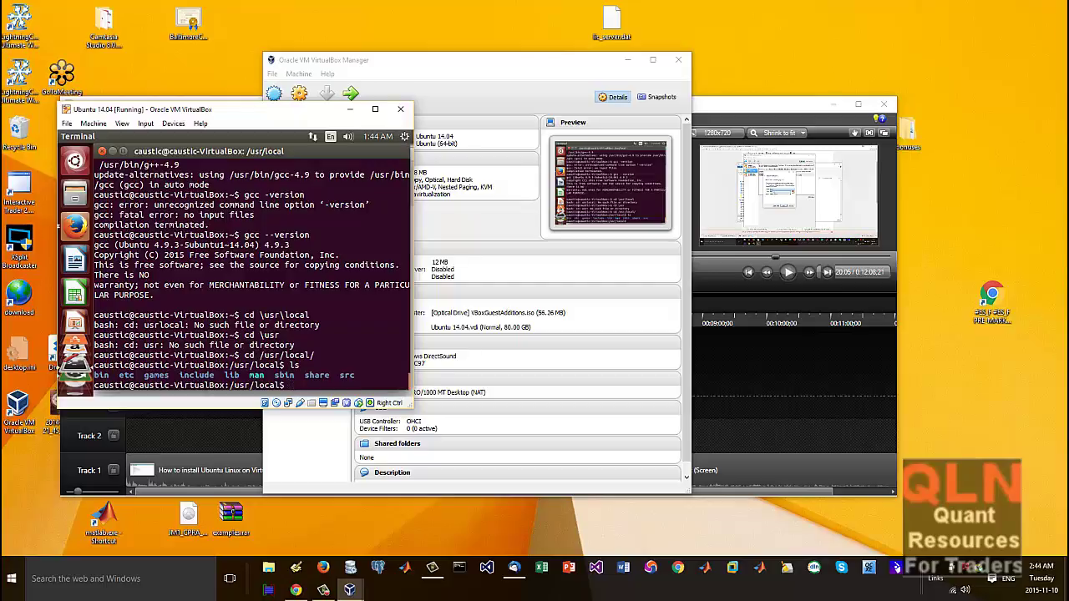
text(mv ~/DOwnload)
key(BackSpace)
key(BackSpace)
key(BackSpace)
key(BackSpace)
key(BackSpace)
key(BackSpace)
key(BackSpace)
Step: Move the Eclipse archive from ~/Downloads into /usr/local, rerunning the mv with sudo
text(o)
key(Tab)
text(ec)
key(Tab)
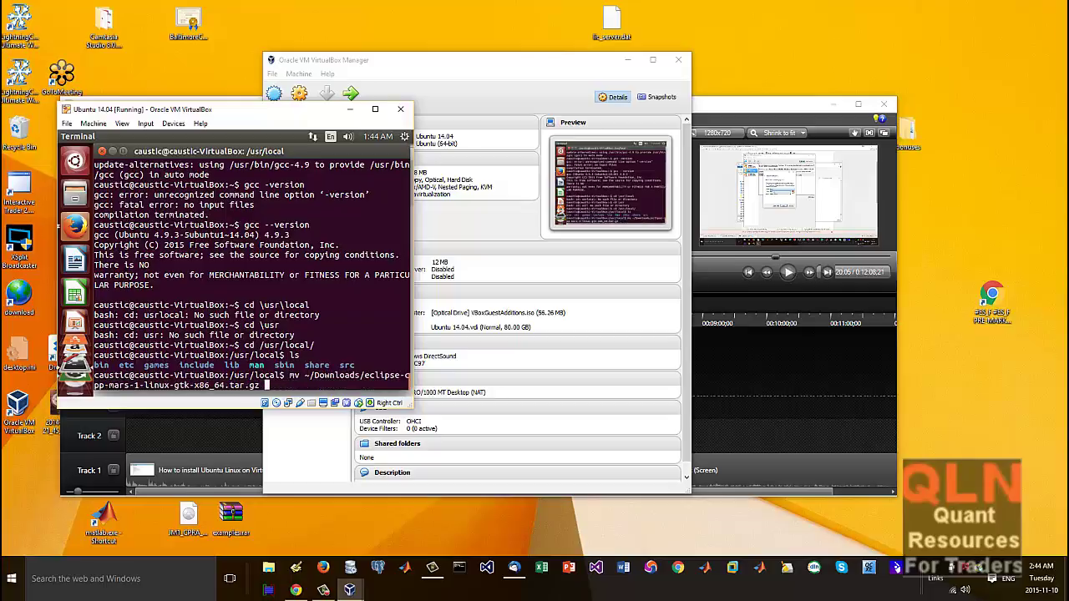
text(.)
key(Return)
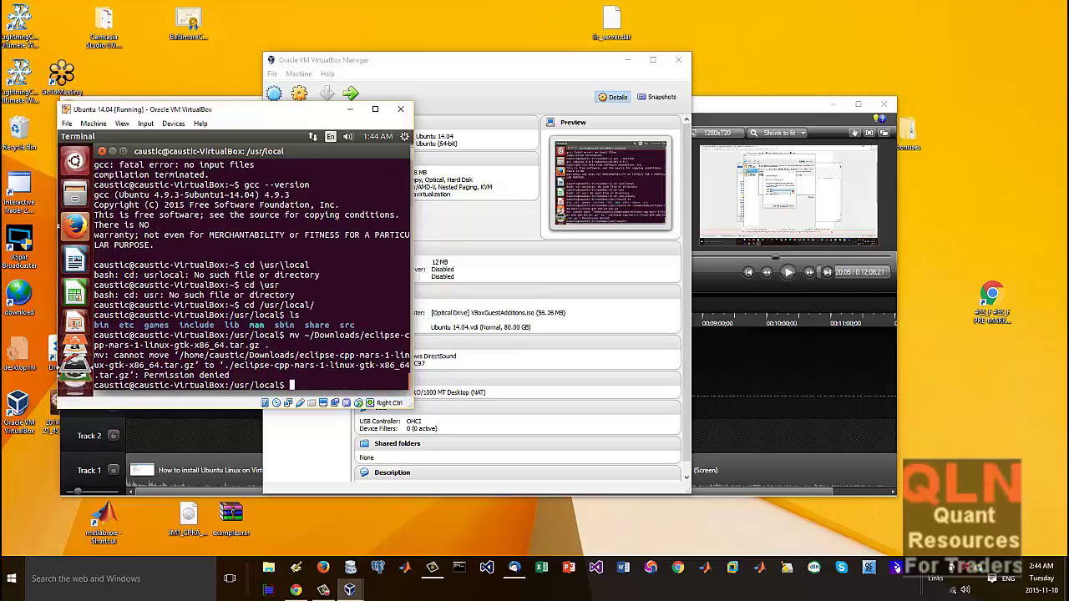
key(Up)
key(Left)
key(Left)
key(Left)
key(Left)
key(Left)
key(Left)
key(Left)
key(Left)
key(Left)
key(Left)
key(Left)
key(Left)
key(Left)
key(Left)
key(Left)
key(Left)
key(Left)
key(Left)
key(Left)
key(Left)
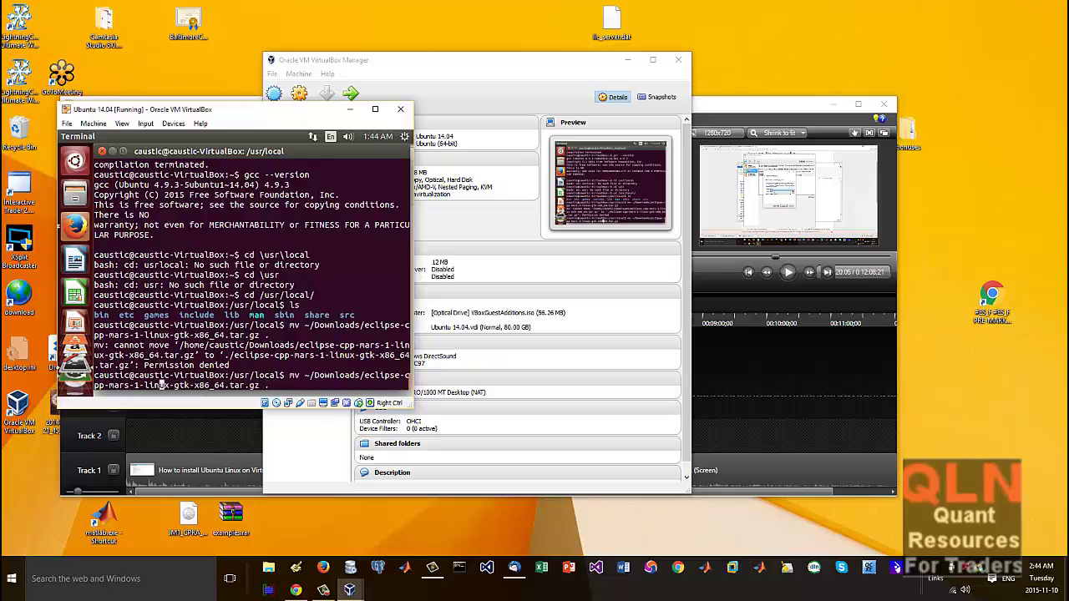
key(ctrl+Left)
key(ctrl+Left)
key(ctrl+Left)
key(ctrl+Left)
key(ctrl+Left)
key(ctrl+Left)
key(ctrl+Left)
text(s)
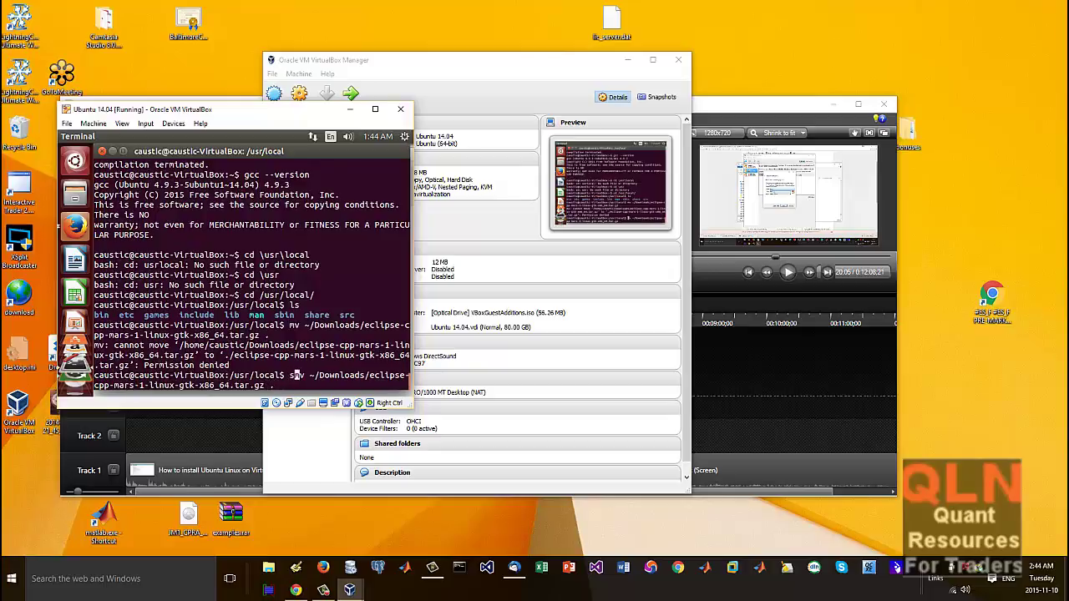
text(udo)
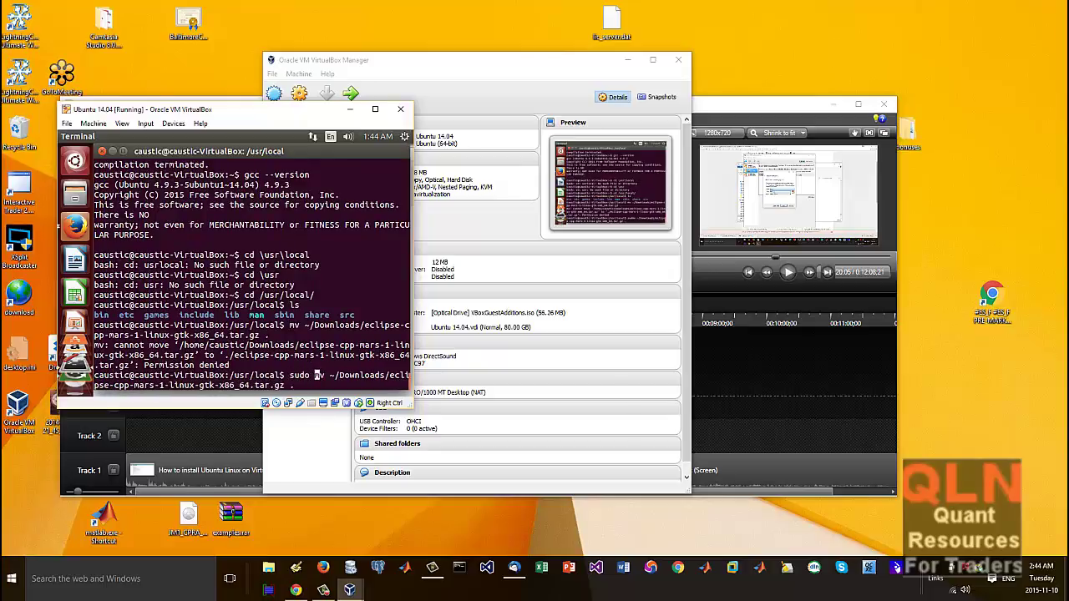
key(Return)
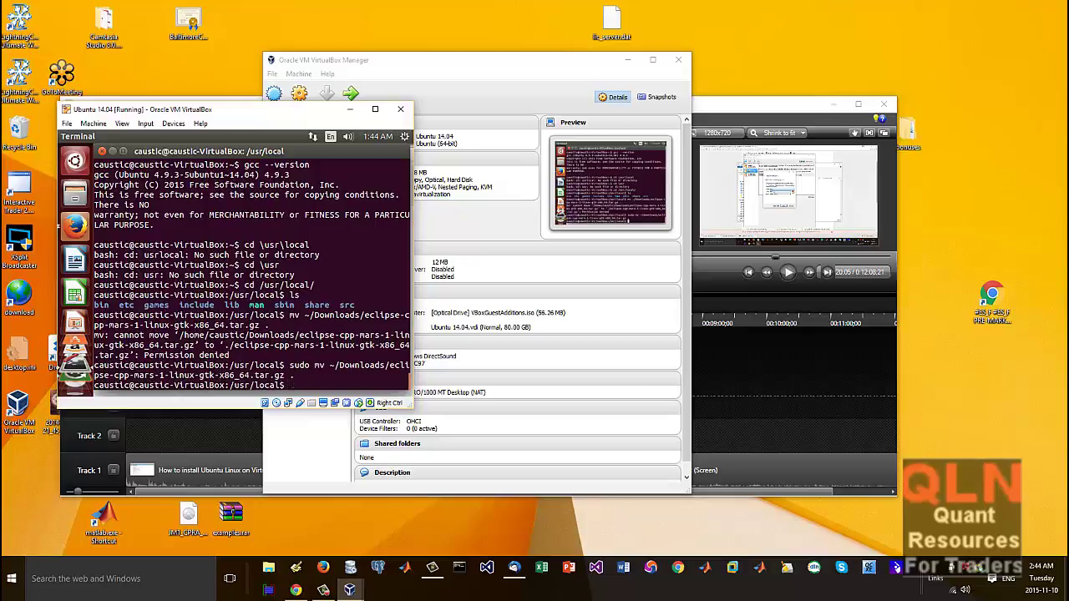
Step: Extract the archive with 'tar xvf', then stop and rerun it with sudo
text(ls)
key(Return)
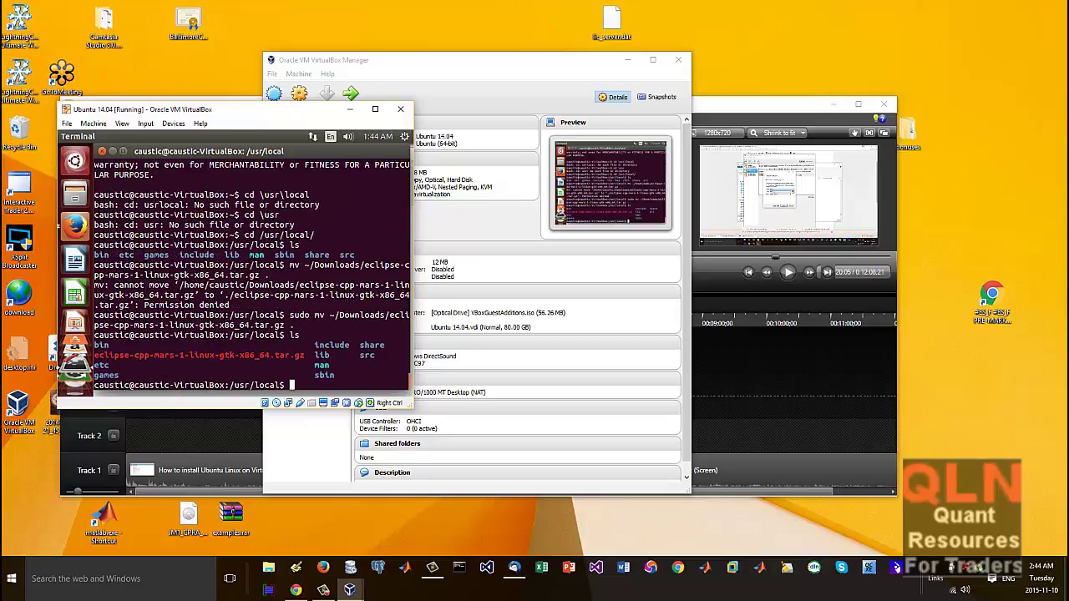
text(tar xvf ec)
key(Tab)
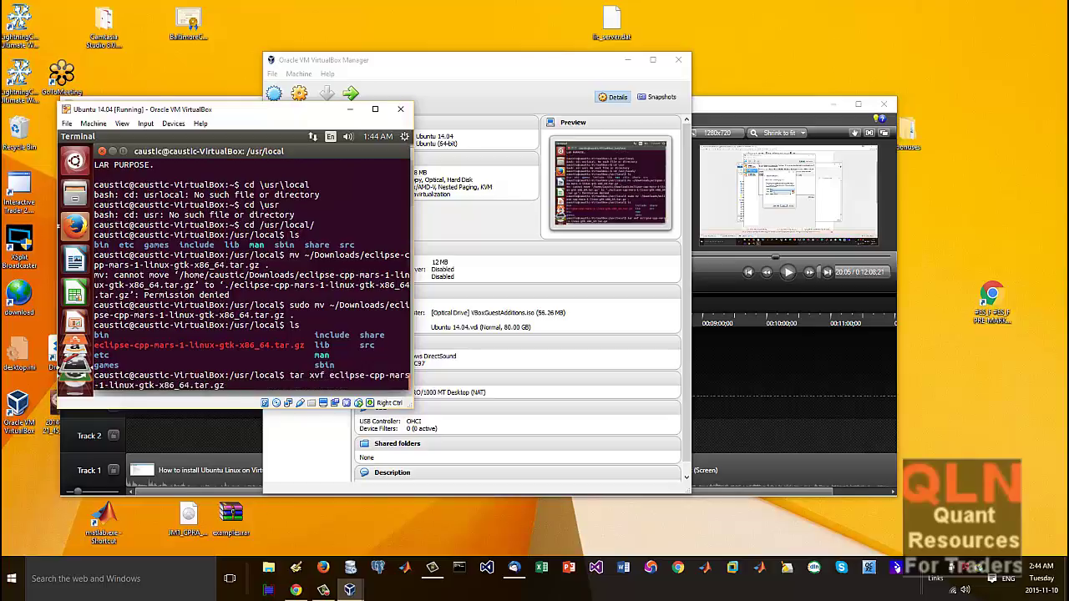
key(Return)
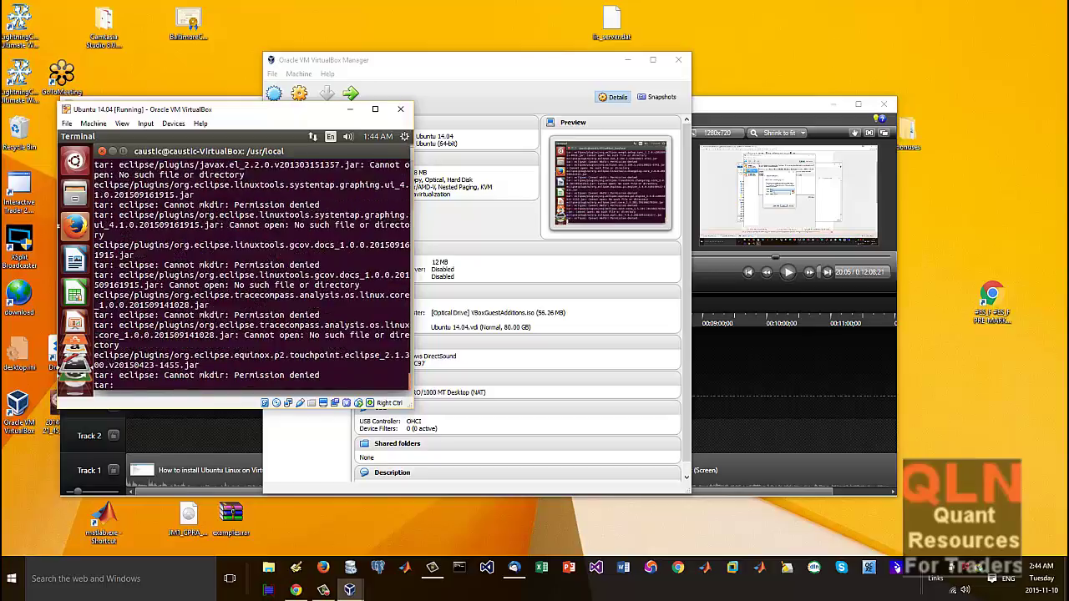
key(ctrl+c)
key(Up)
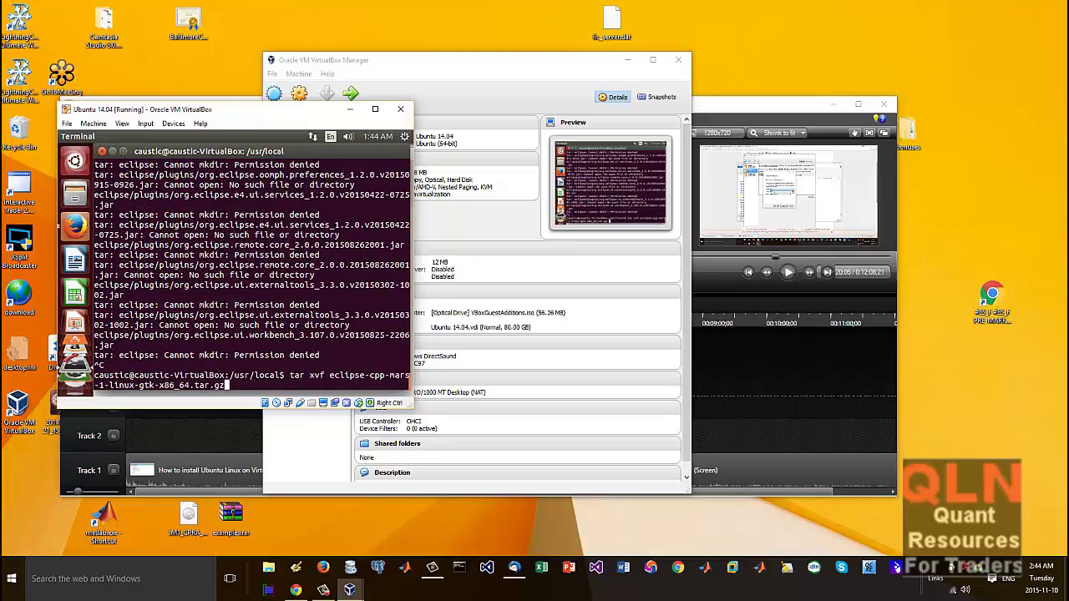
key(Left)
key(Left)
key(Left)
key(Left)
key(Left)
key(Left)
key(Left)
key(Left)
key(Left)
key(Left)
key(Left)
key(Left)
key(Left)
key(Left)
key(Left)
key(Left)
key(Left)
key(Left)
key(Left)
key(Left)
text(sudo)
key(Return)
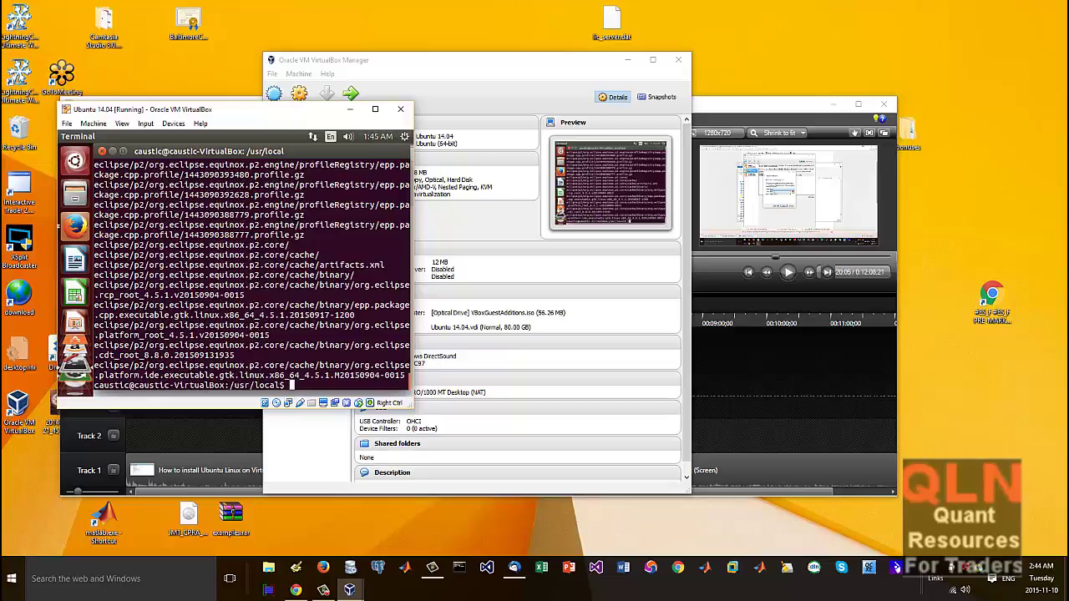
Step: List /usr/local in detail, then move into the eclipse folder and list its contents
text(ls -l)
key(Return)
text(cd )
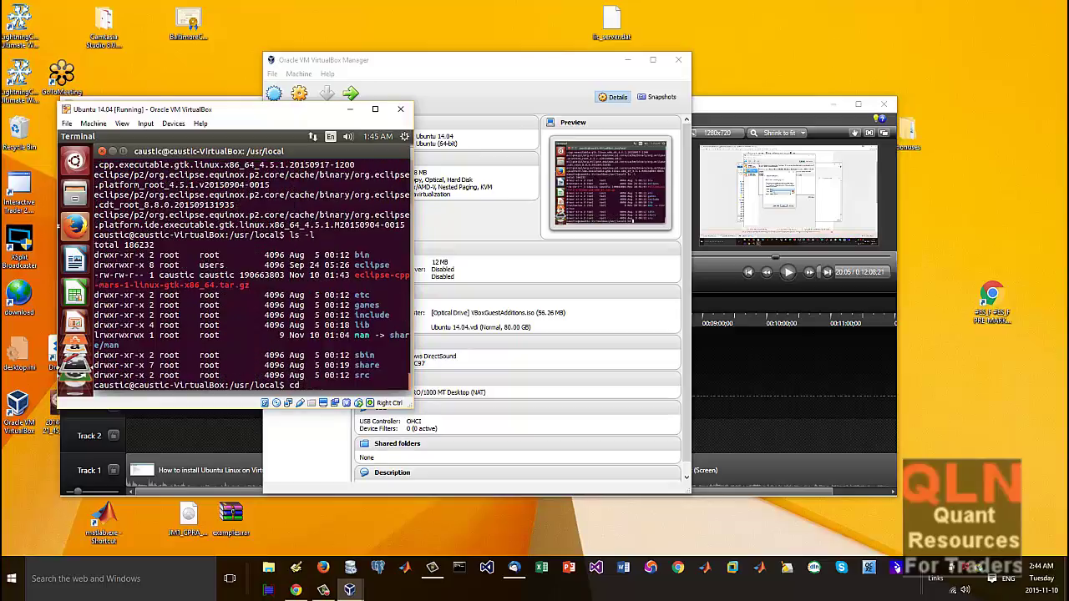
text(ecl)
key(Tab)
key(Return)
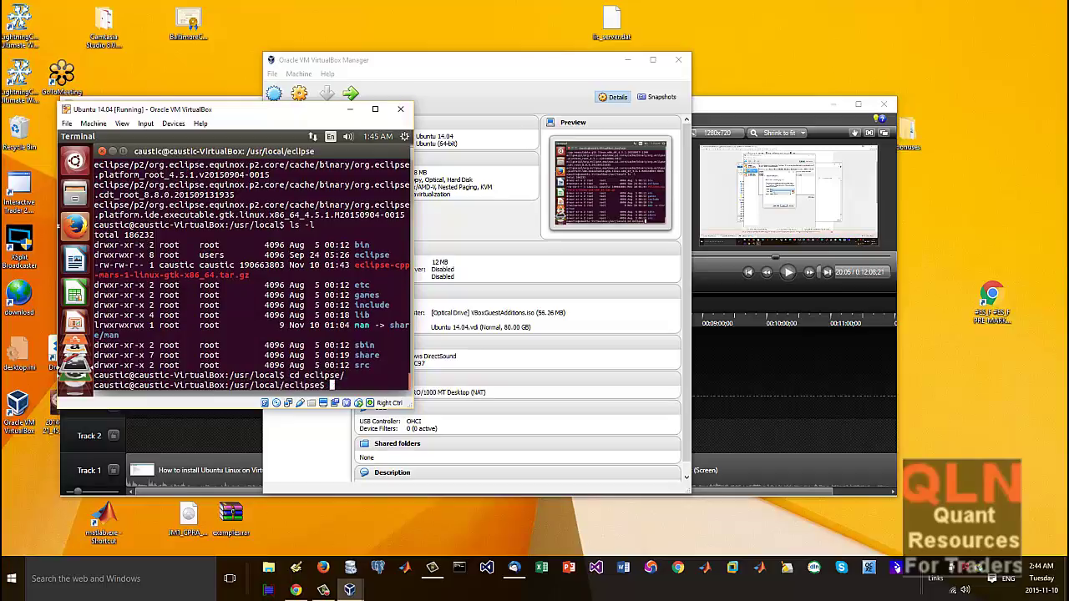
text(ls)
key(Return)
Step: Run ./eclipse and close the error saying no Java JRE or JDK was found
text(./eclipse)
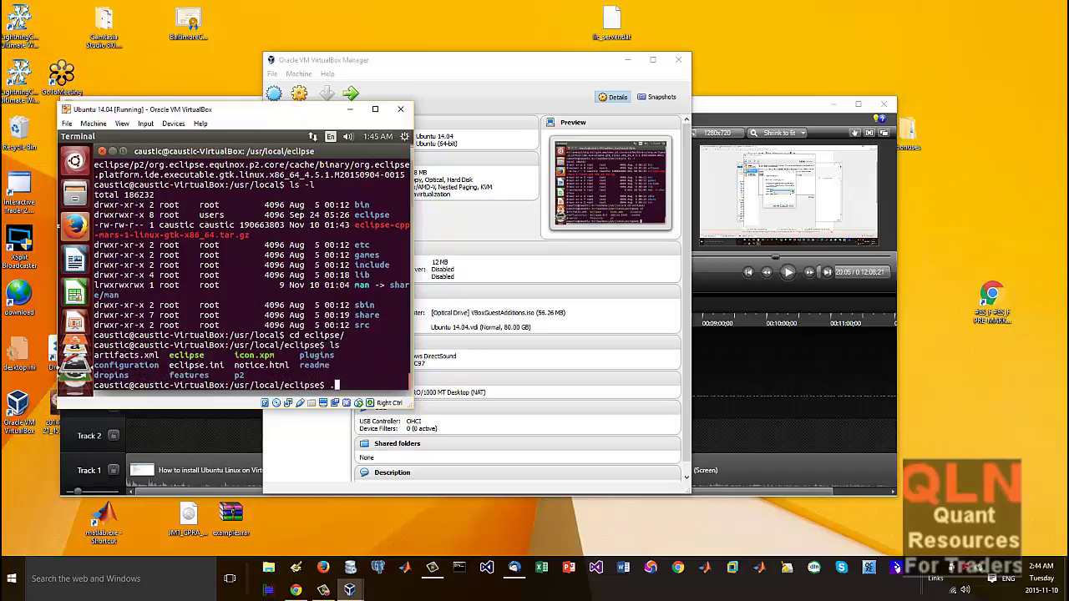
key(Return)
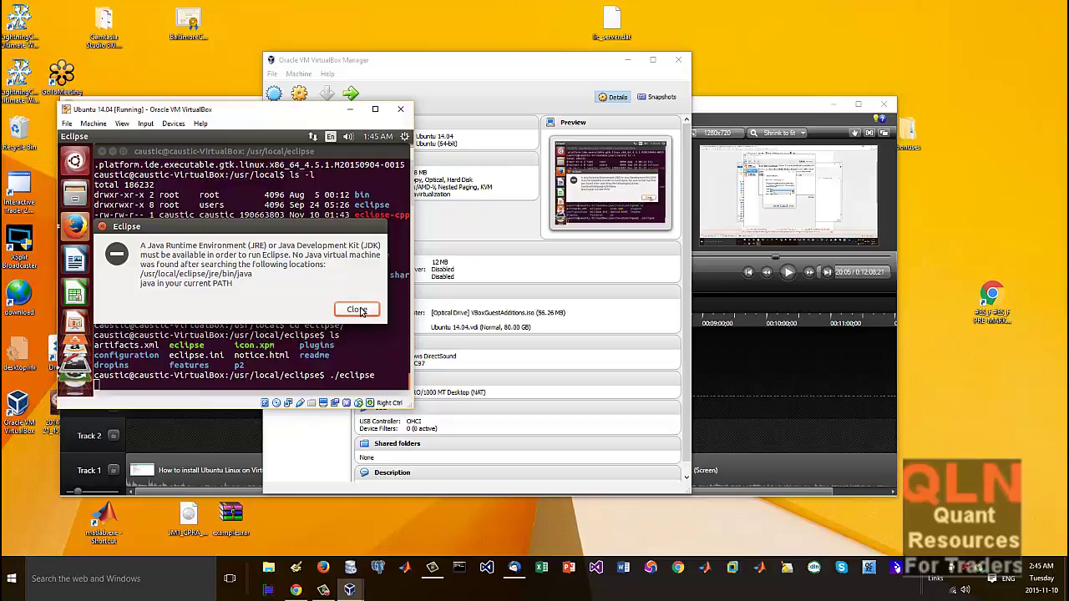
click(361, 313)
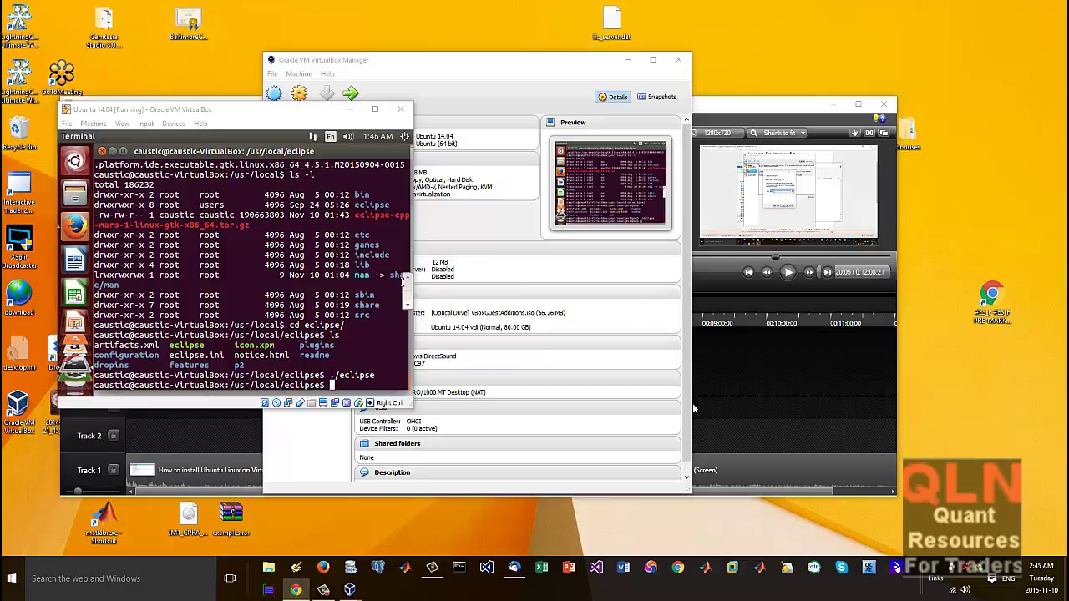
Step: Try installing the Java runtime with sudo apt-get install openjdk-8-jre
click(301, 378)
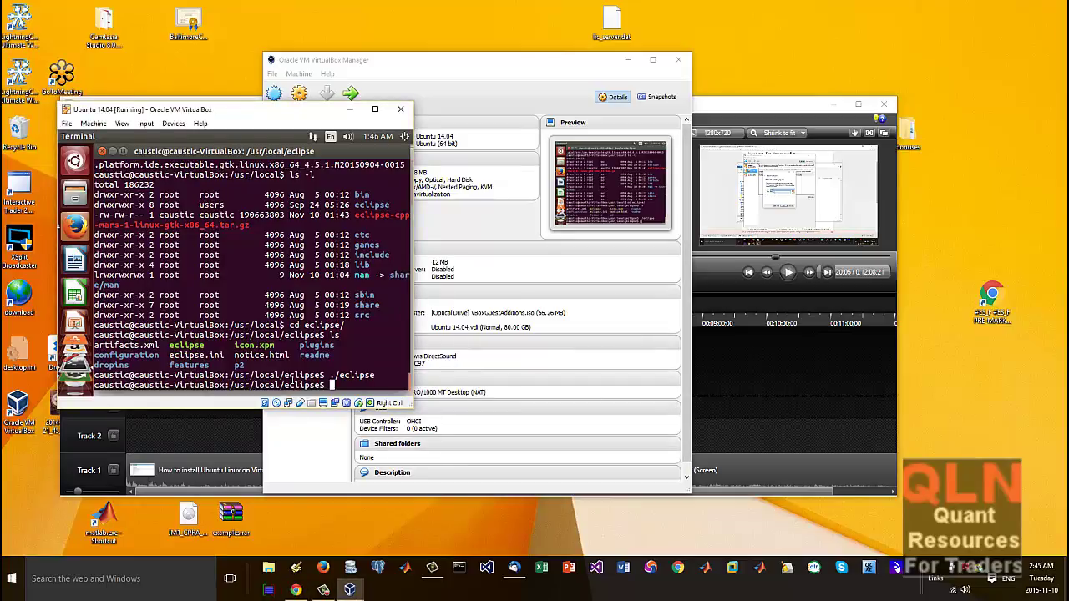
text(sudo apt-get install open)
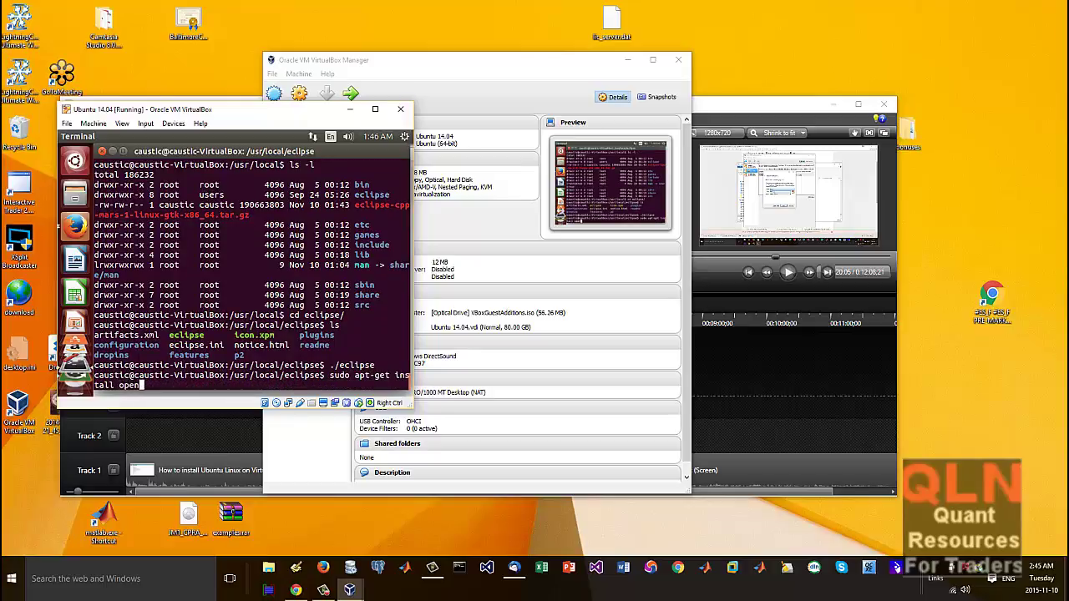
text(jdk-8-jre)
key(Return)
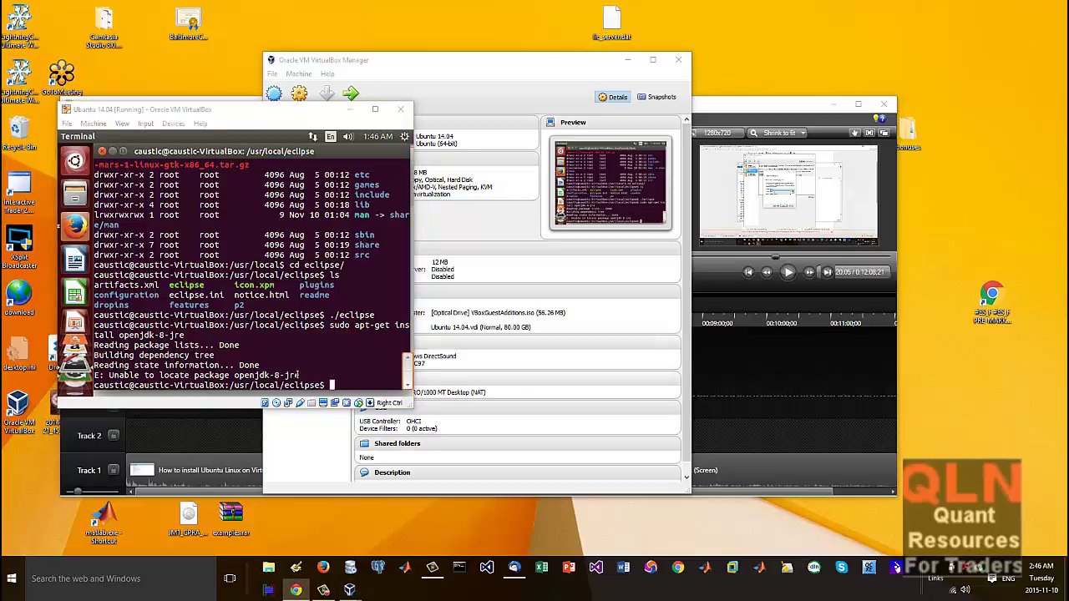
Step: Rerun the install command as openjdk-7-jre and confirm with Y
click(221, 356)
key(Up)
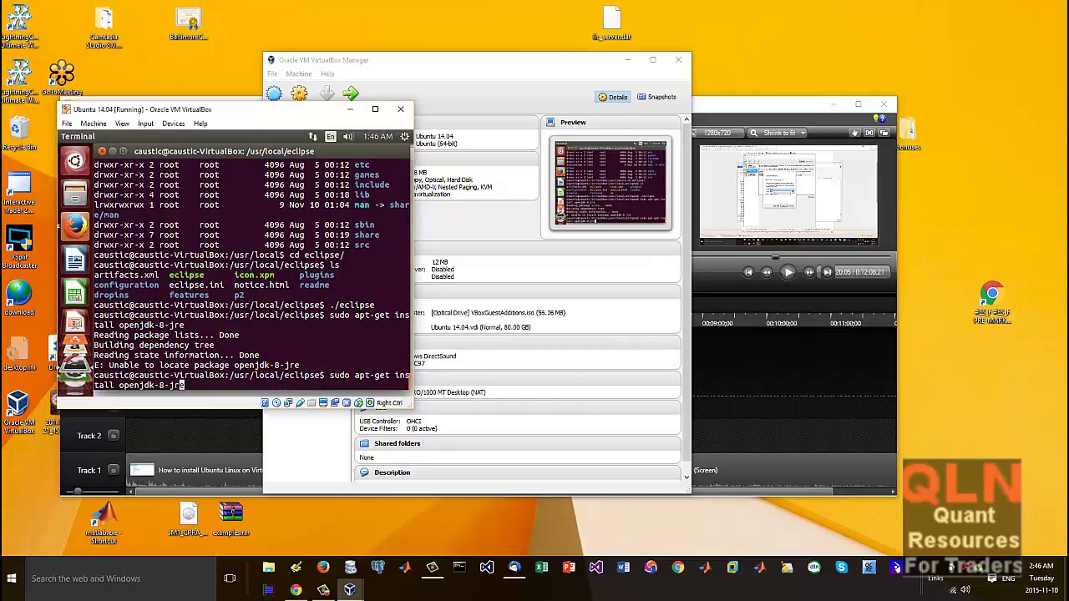
key(Left)
key(Left)
key(Left)
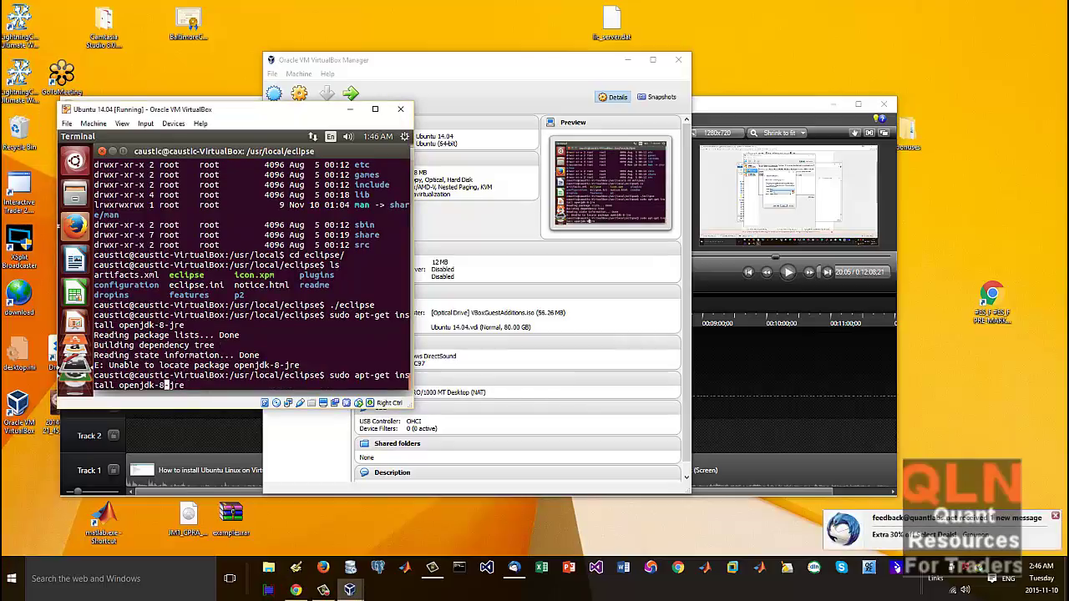
key(BackSpace)
text(7)
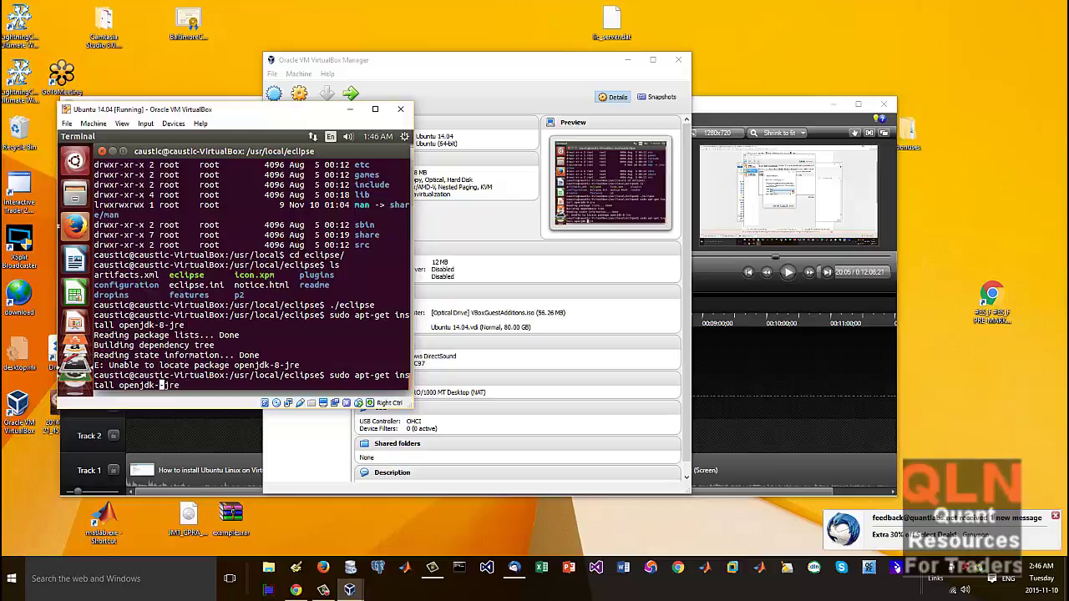
key(Return)
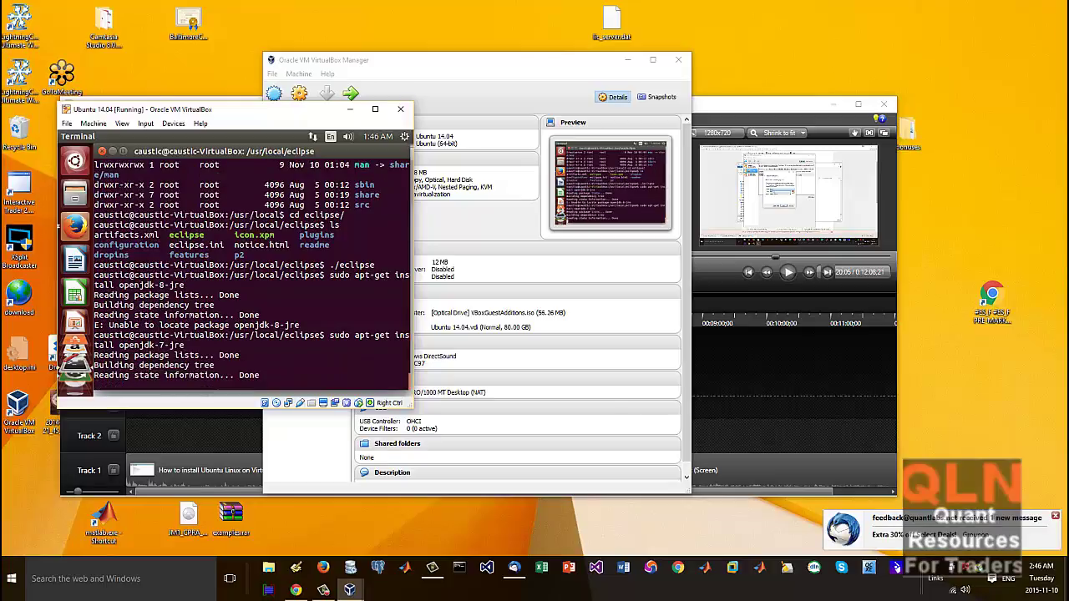
text(Y)
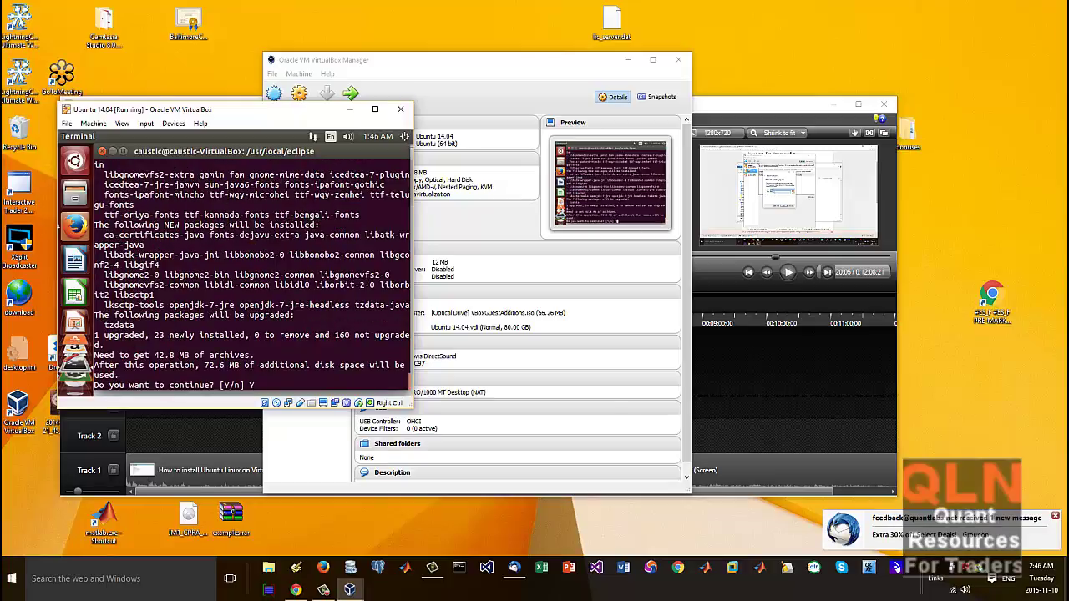
key(Return)
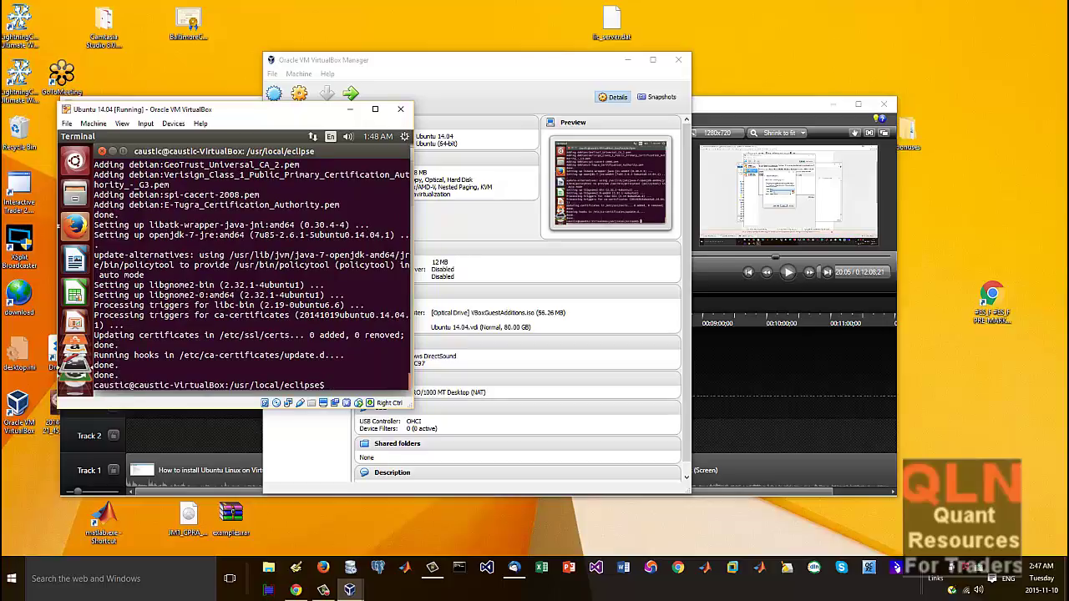
Step: Check that java -version reports 1.7.0_85, then launch ./eclipse again
text(java -version)
key(Return)
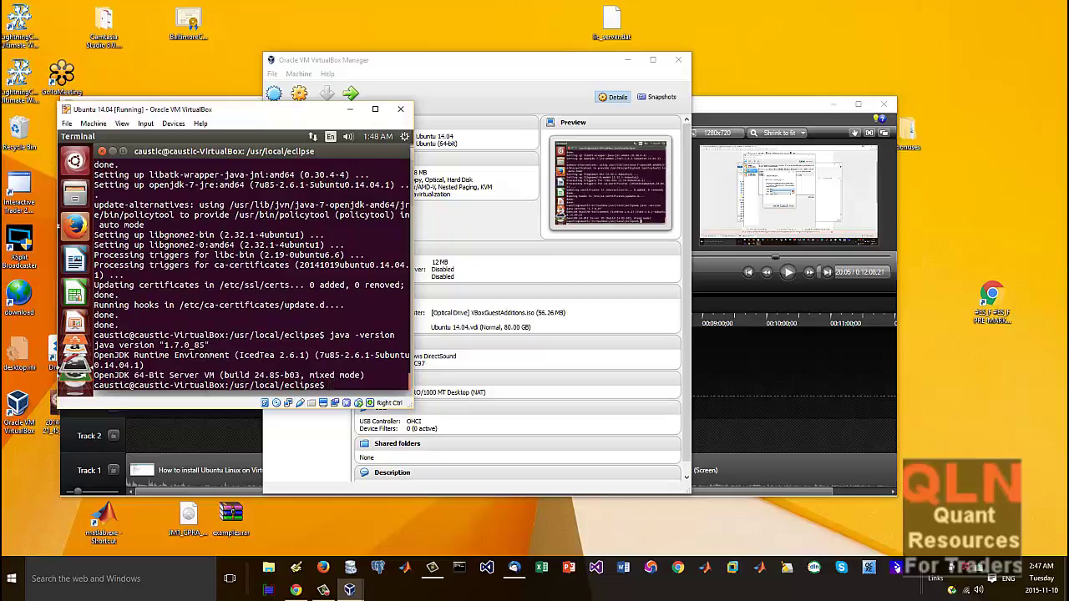
text(./eclipse)
key(Return)
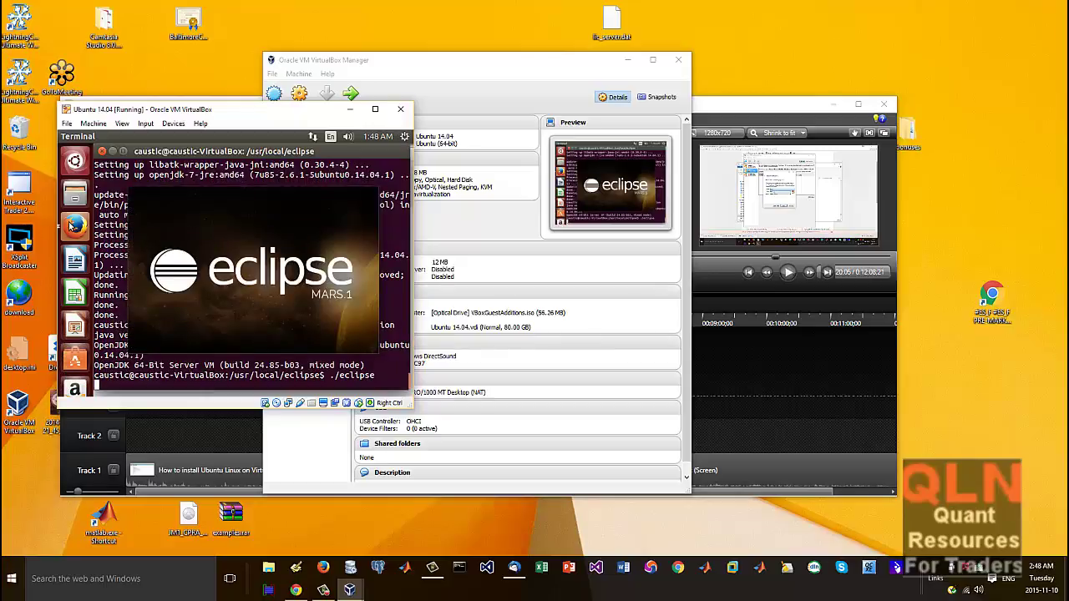
Step: Enter 'c++ sample' as the Eclipse workspace name
click(74, 226)
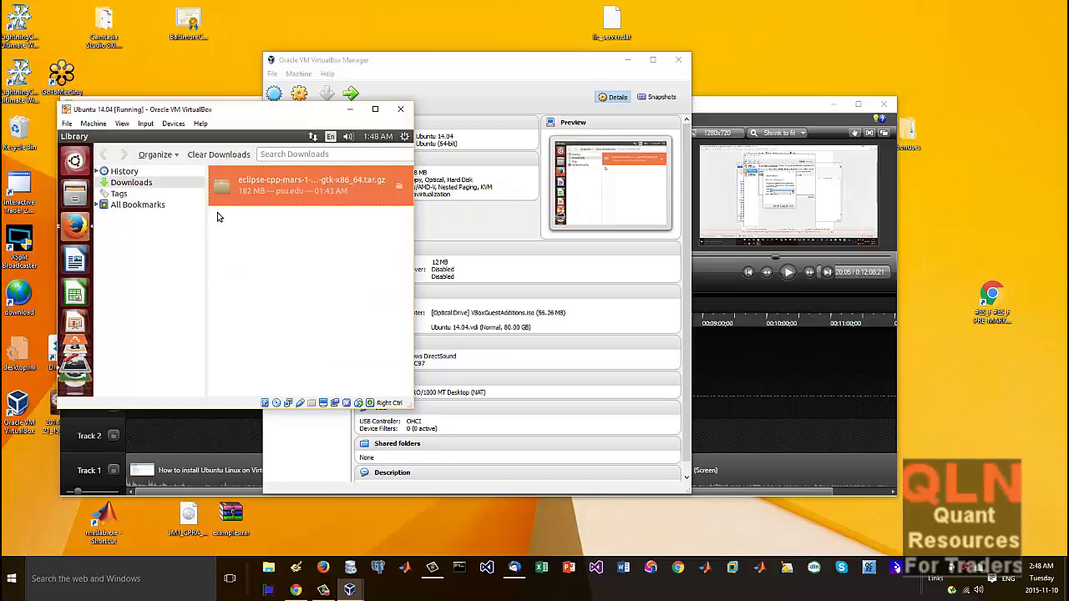
click(345, 152)
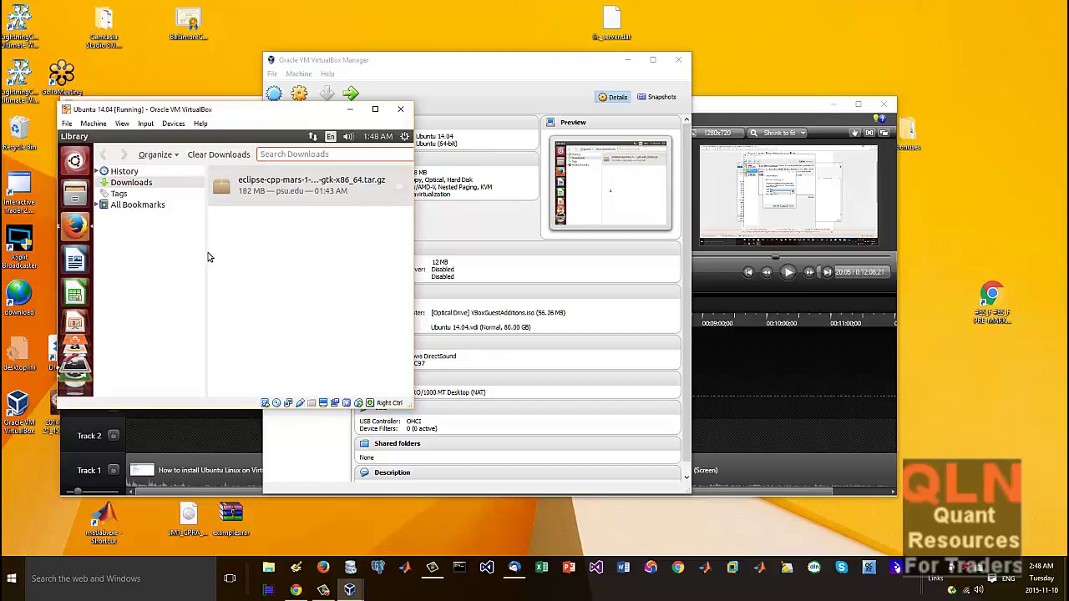
right_click(75, 226)
click(150, 227)
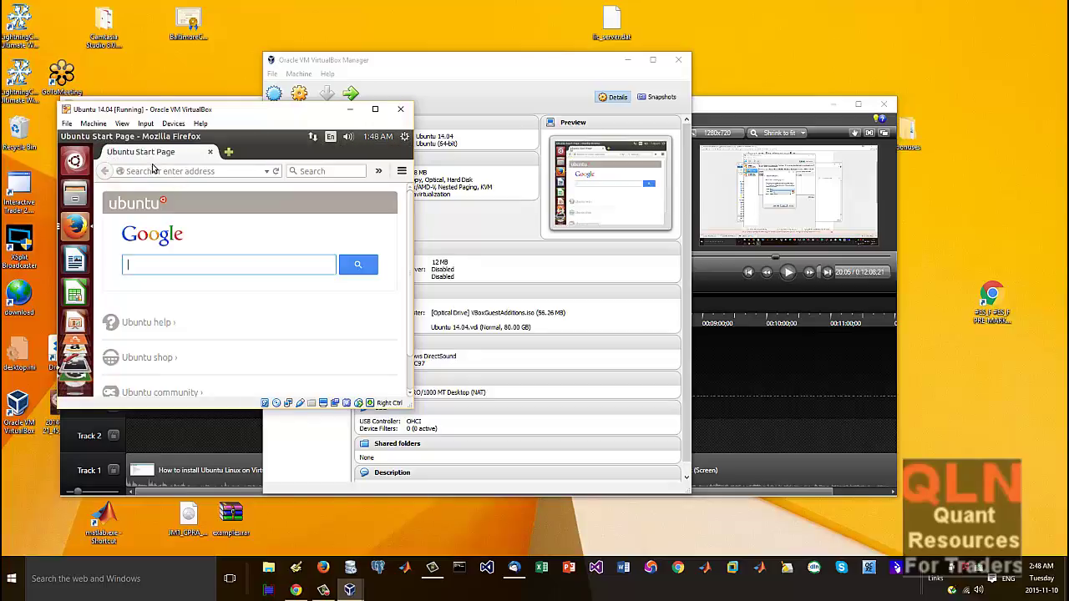
click(201, 171)
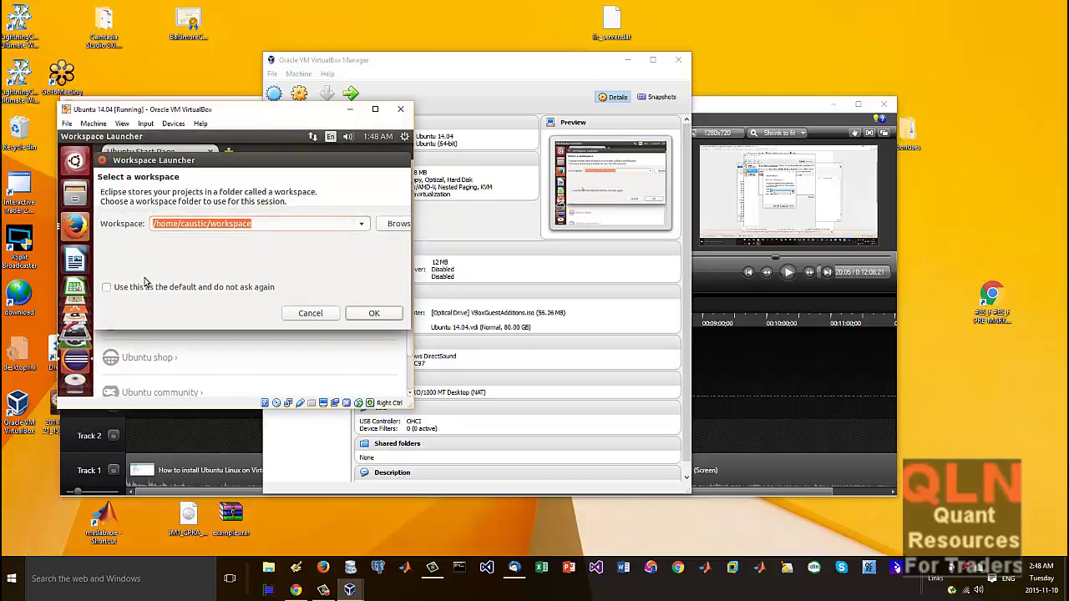
text(c++ sa)
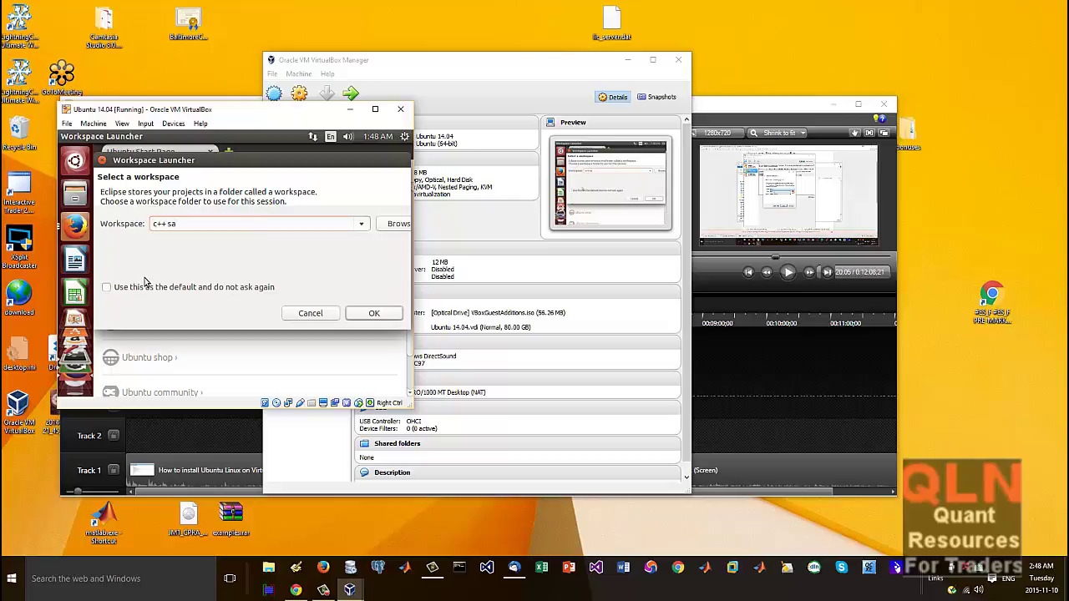
text(mple)
key(Return)
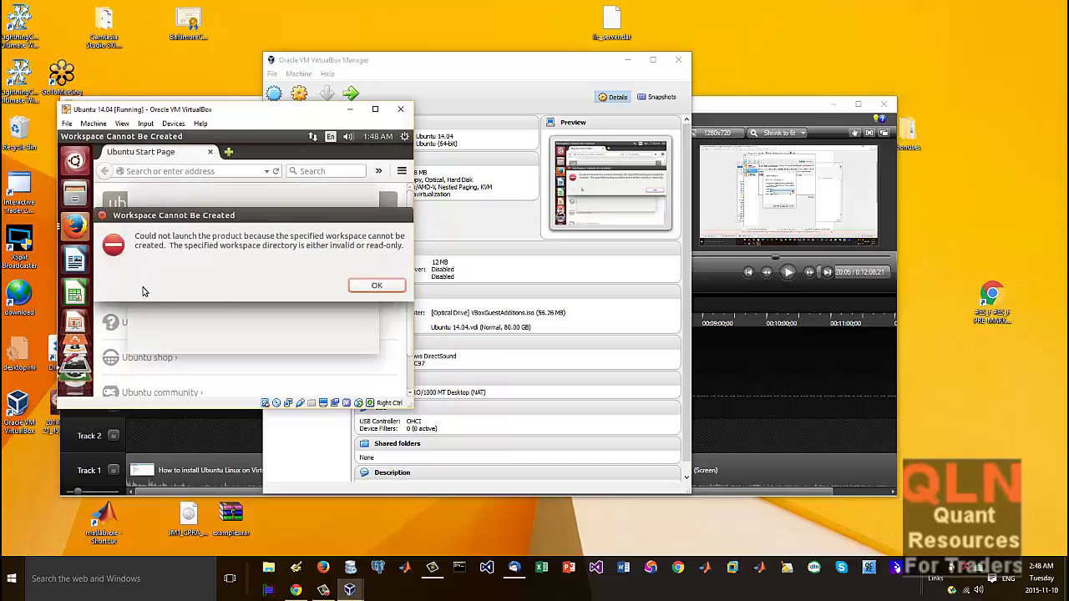
Step: Dismiss both workspace errors and open Eclipse with the default workspace
click(376, 287)
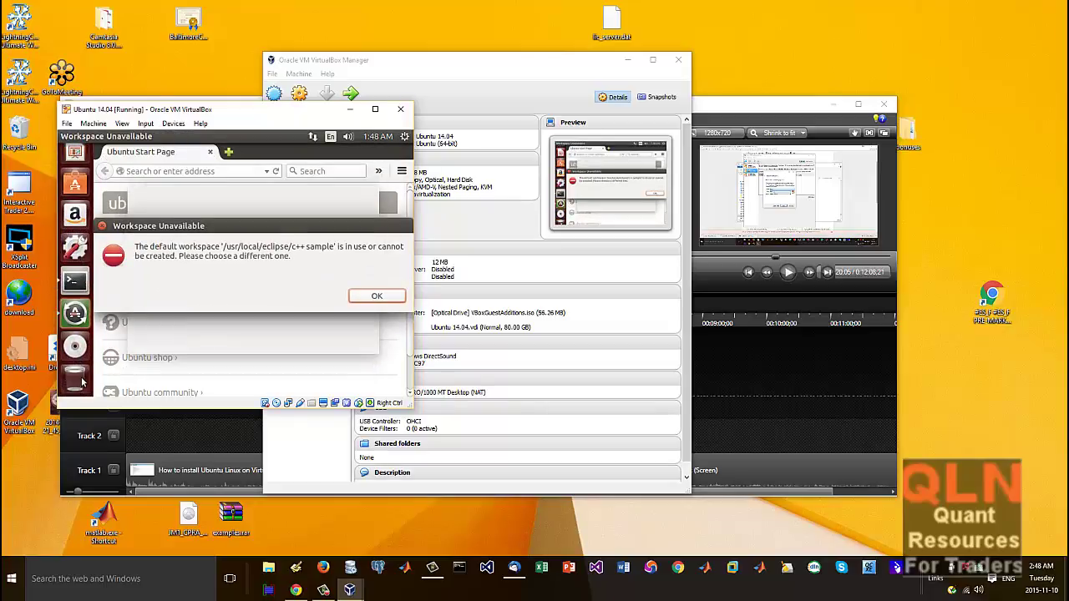
click(376, 296)
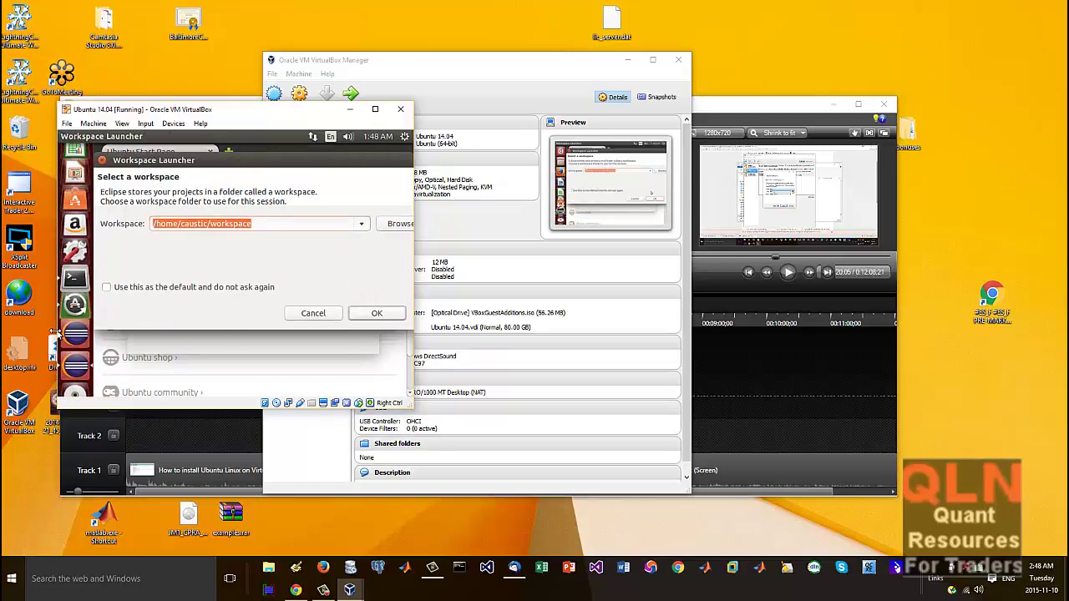
click(73, 377)
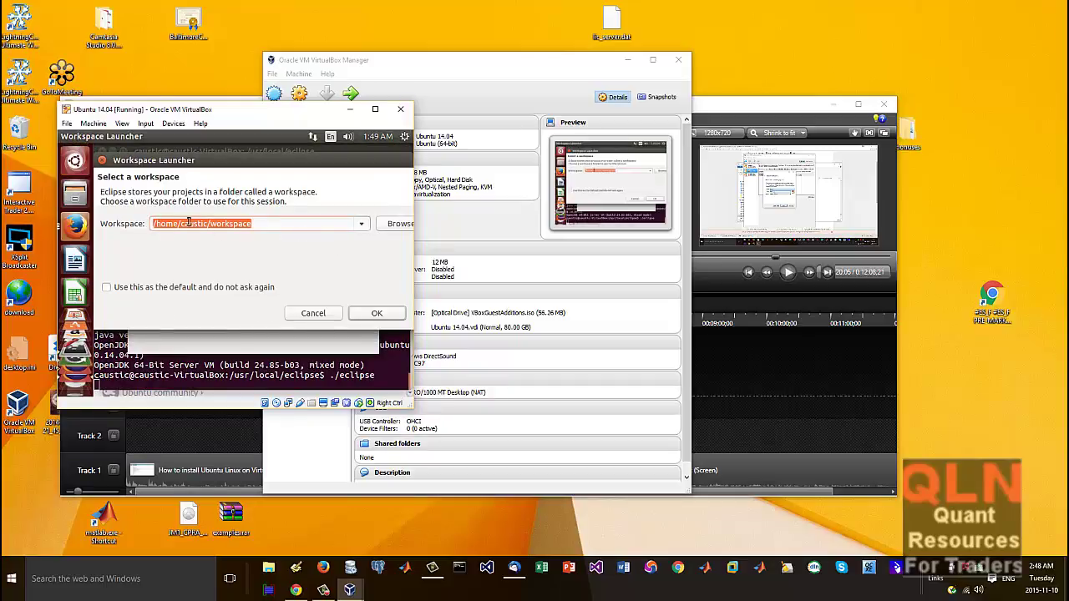
click(374, 316)
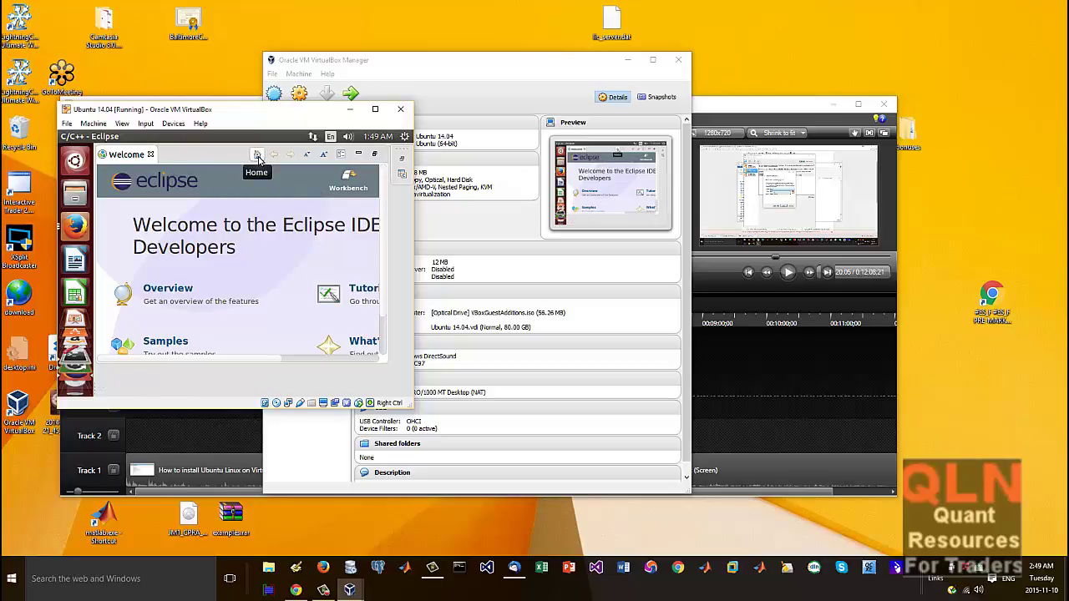
Step: Close the Welcome page and start a new C++ project named TestHello
click(150, 155)
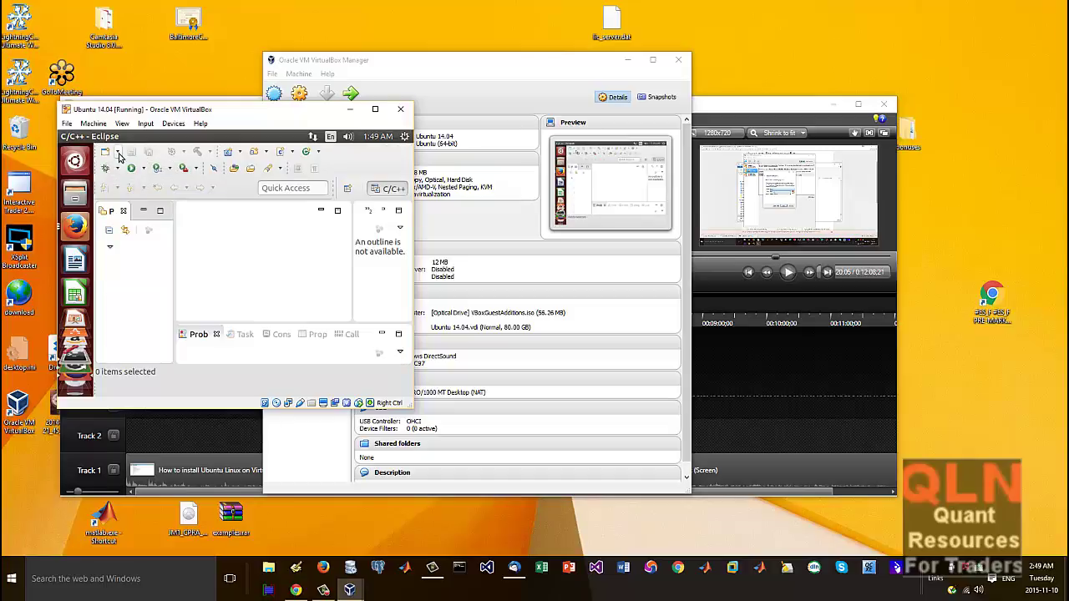
click(117, 153)
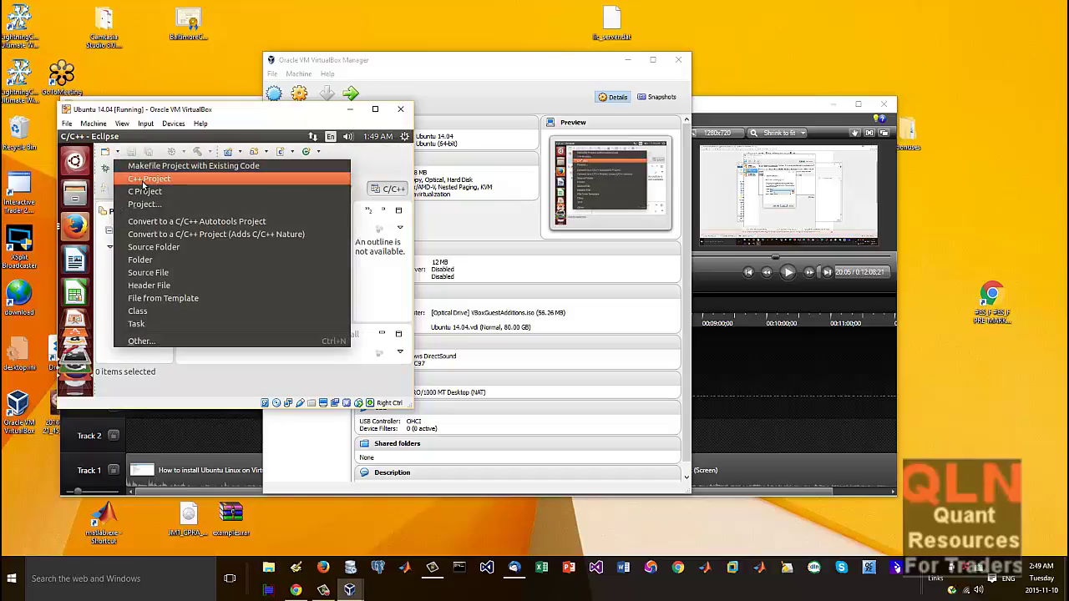
click(143, 182)
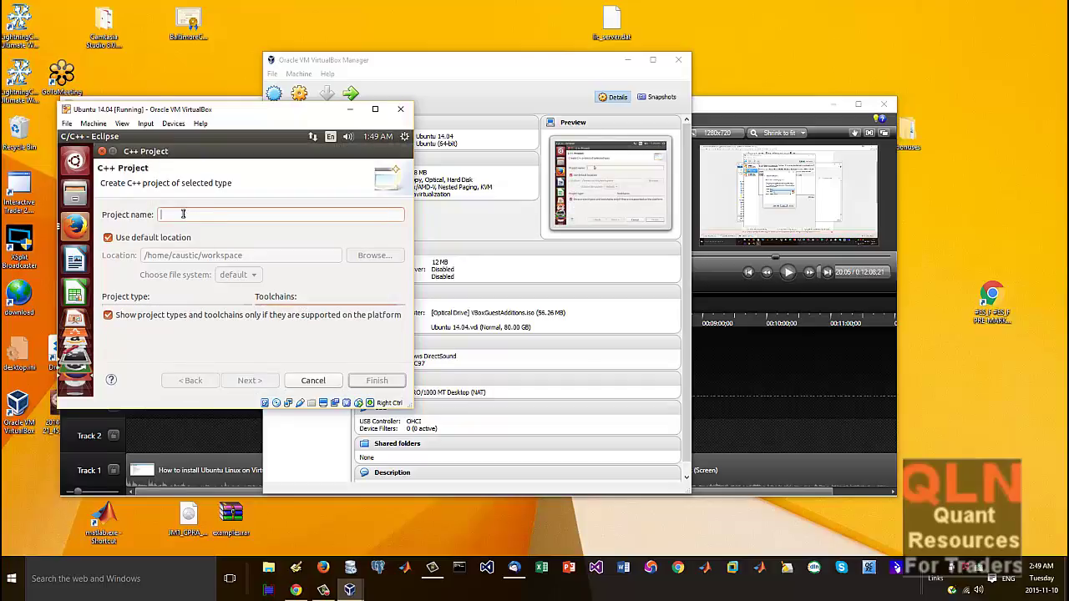
text(Test)
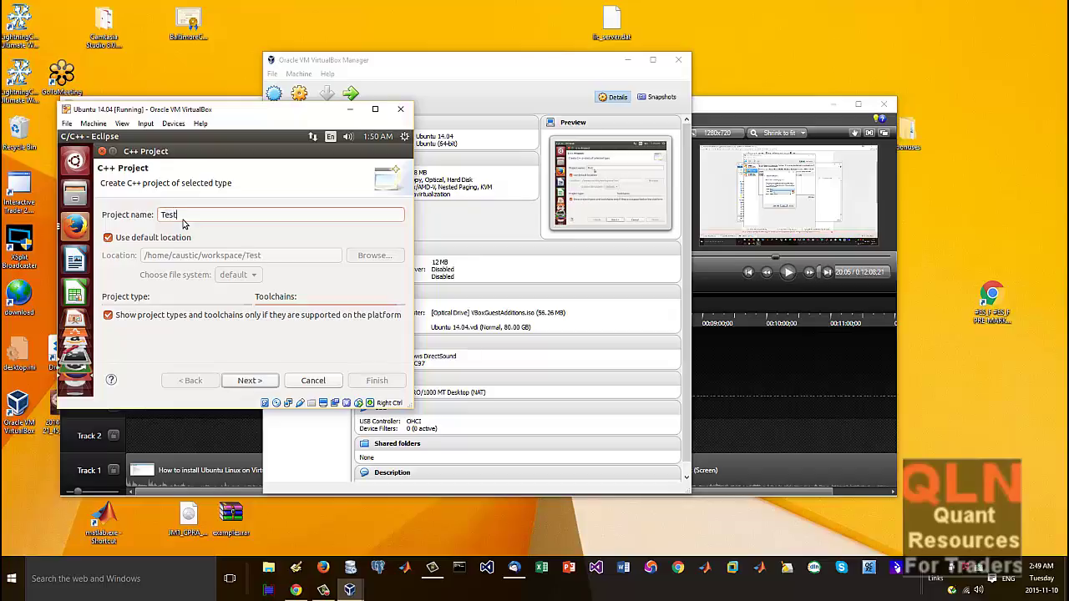
text(Hello)
Step: Move through the wizard's build configurations to the Cross GCC Command page
click(262, 381)
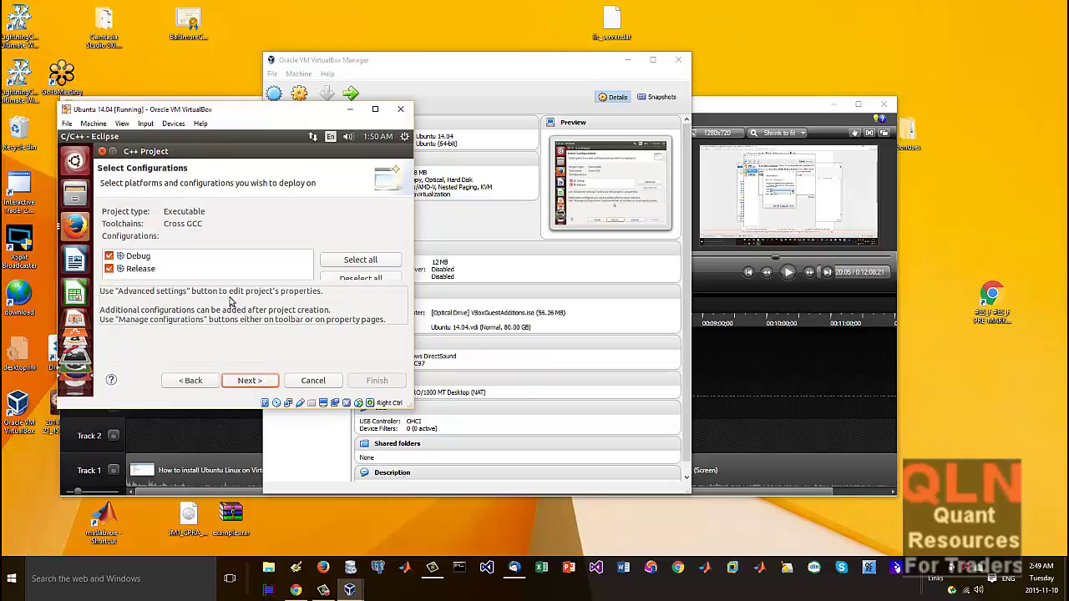
click(195, 383)
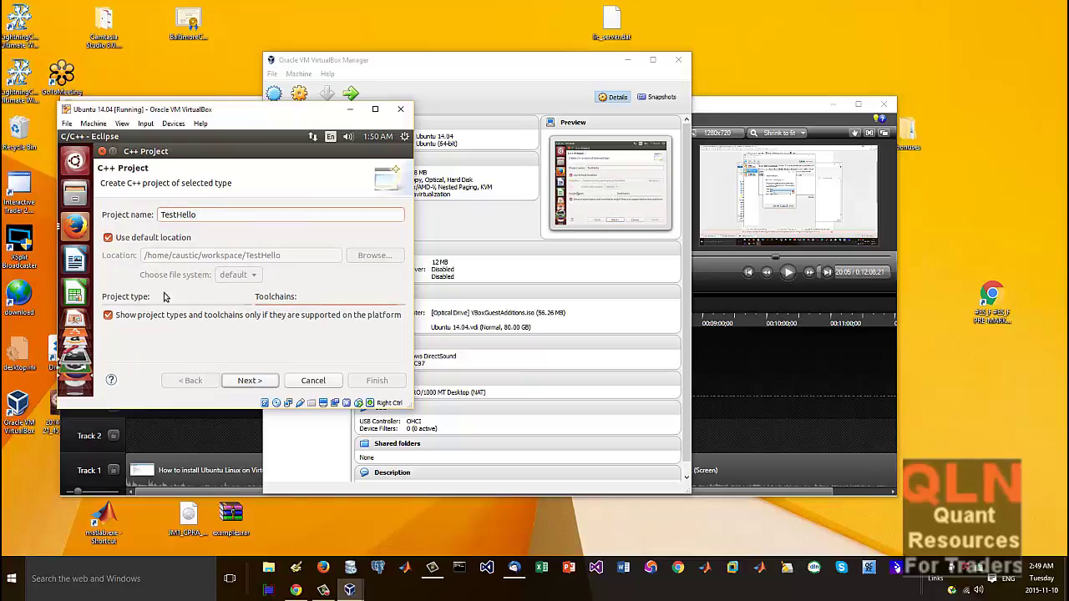
click(269, 383)
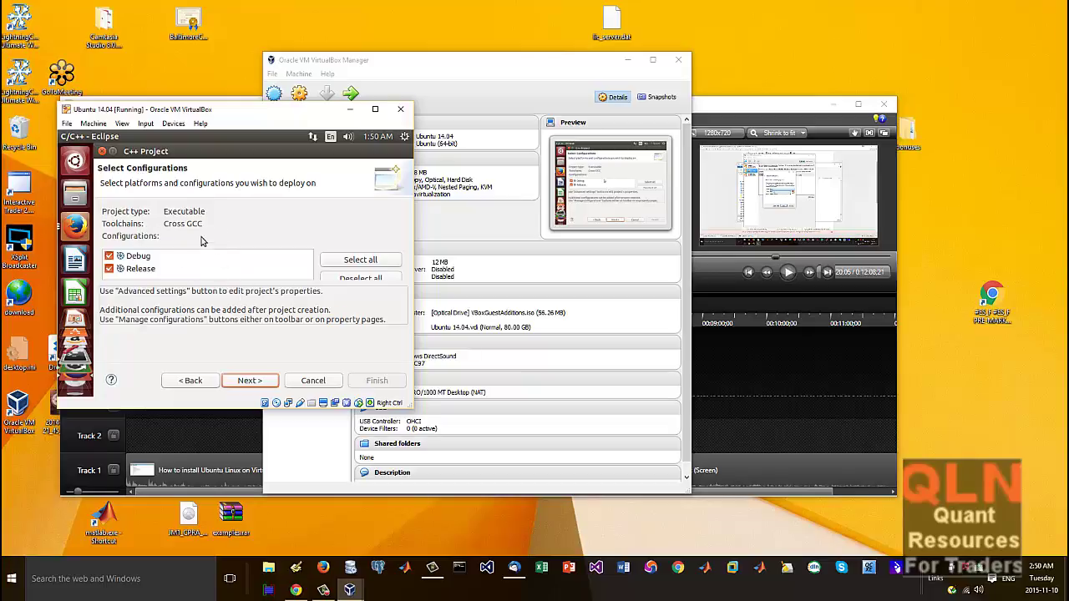
click(187, 382)
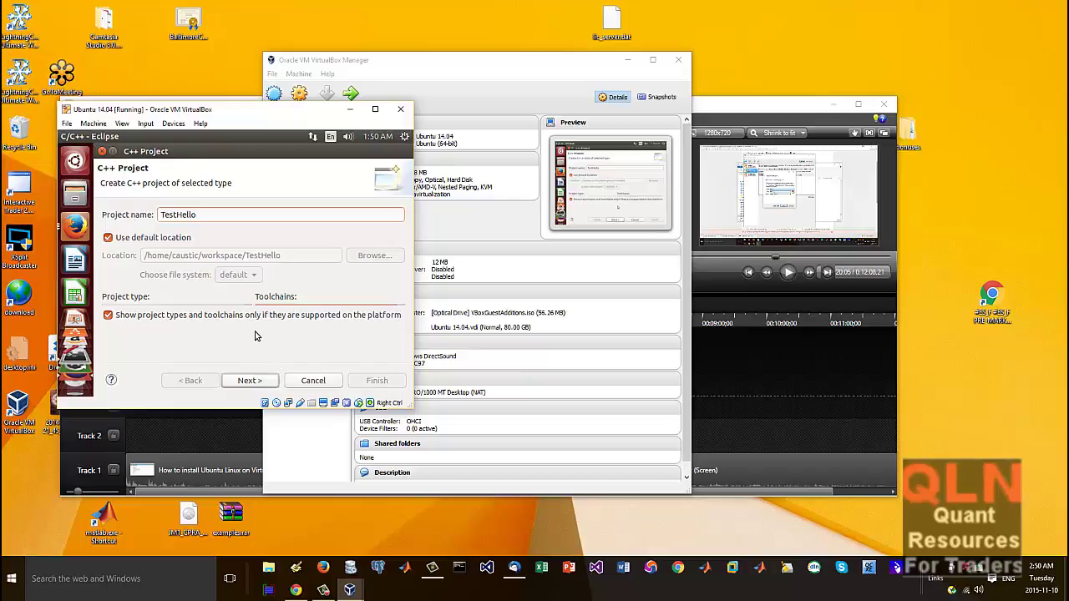
click(252, 382)
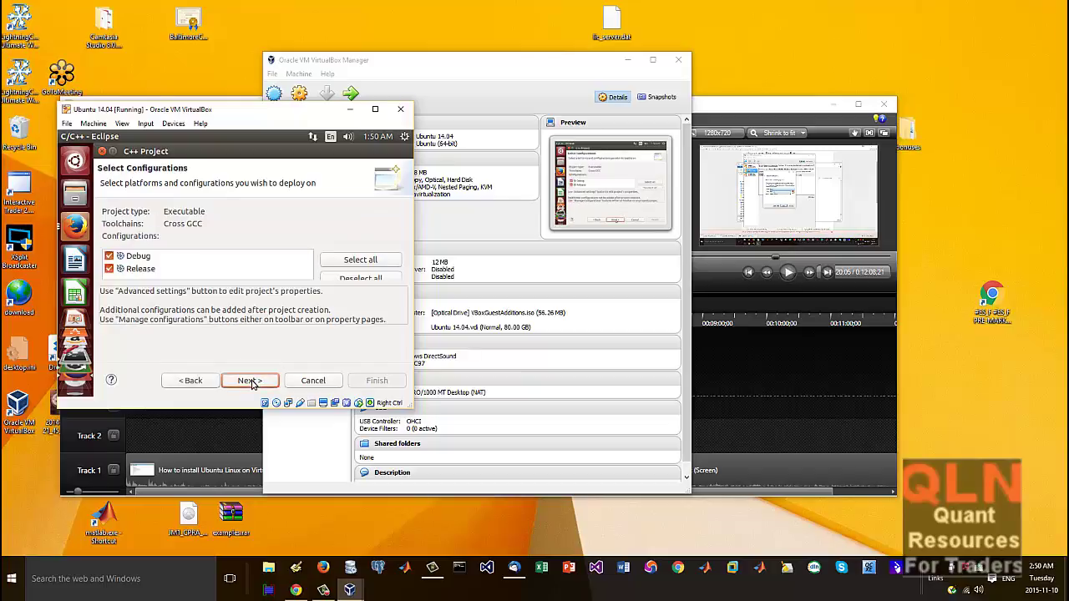
click(251, 381)
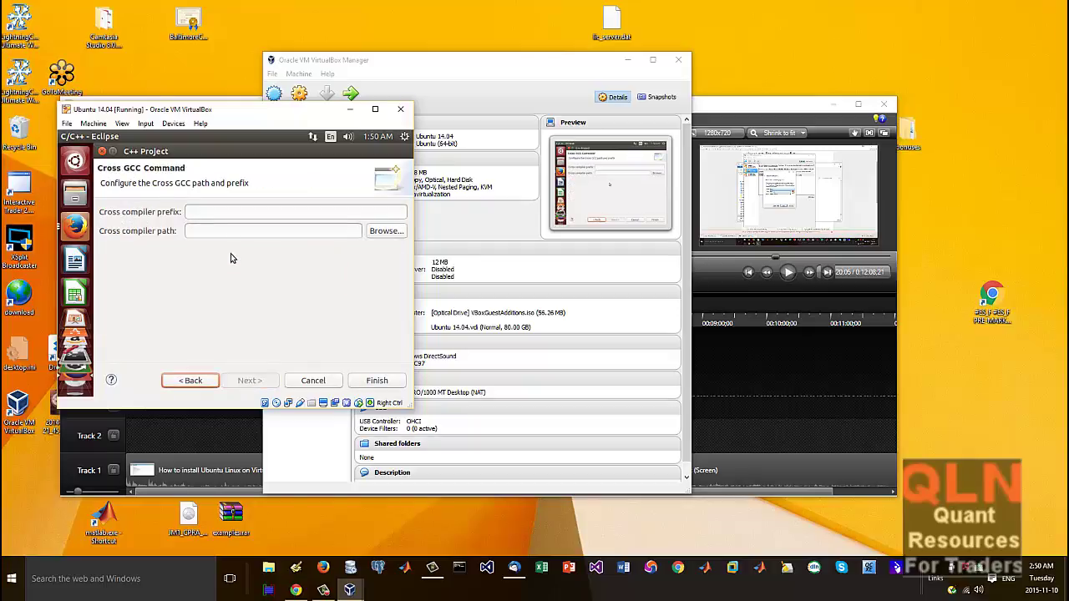
Step: Toggle 'Show project types and toolchains only if supported' off and on, then return to the cross compiler page
click(190, 382)
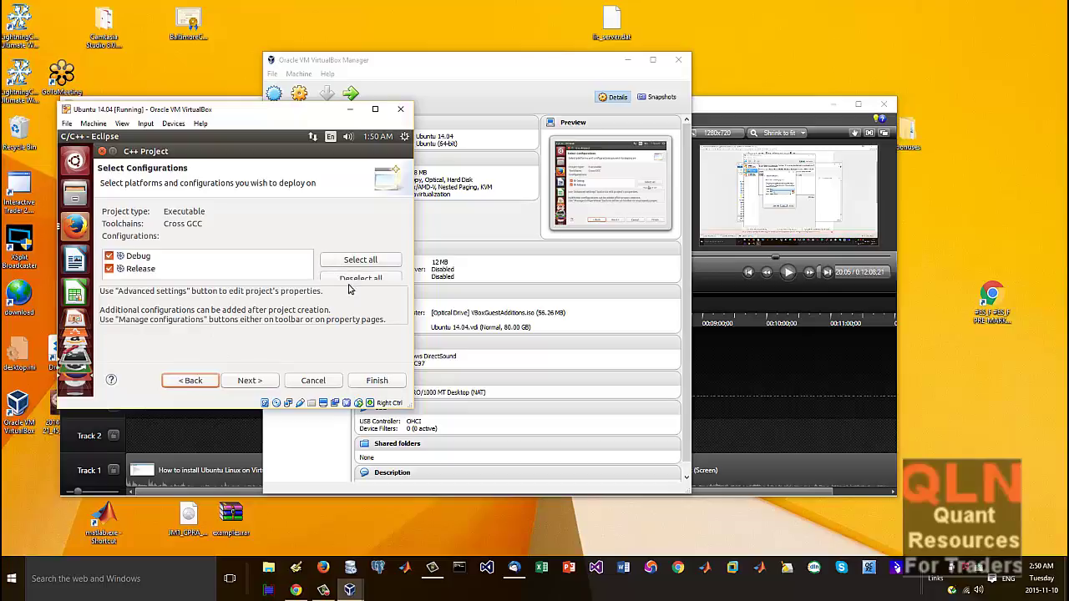
click(201, 382)
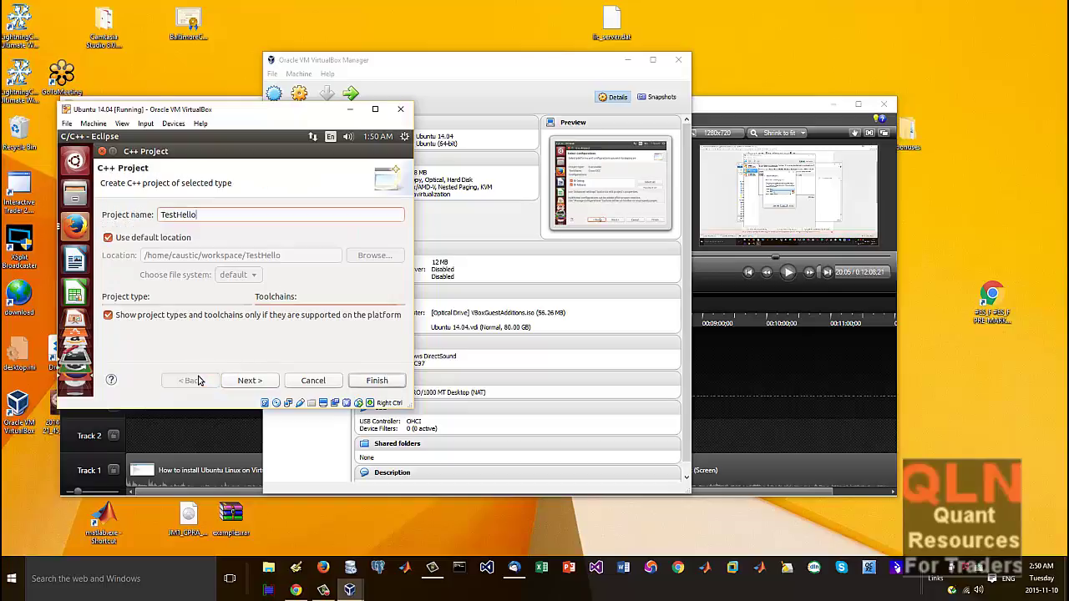
click(243, 320)
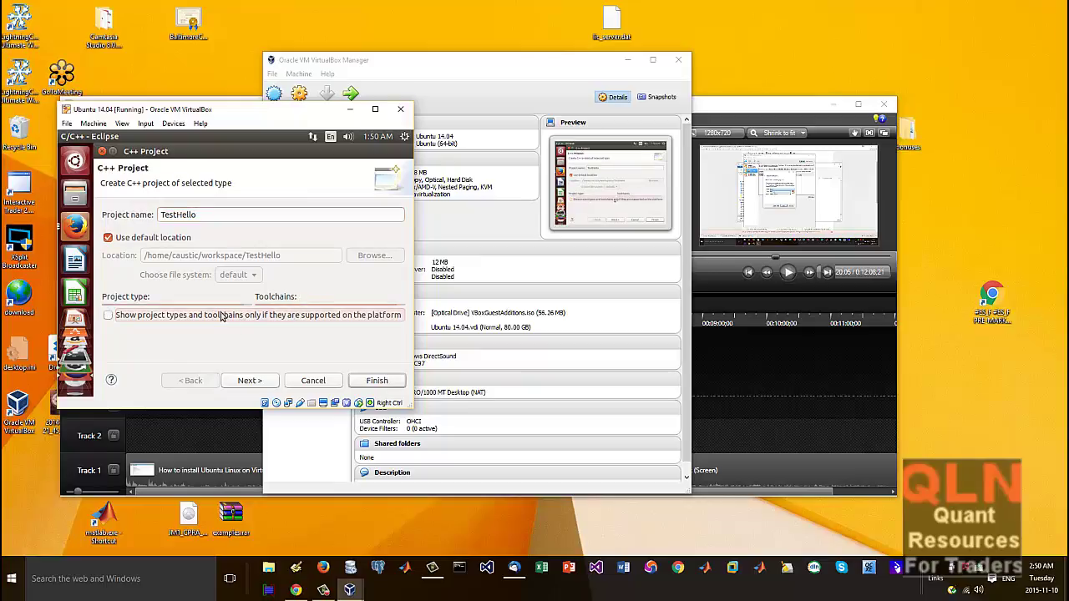
click(216, 315)
click(265, 382)
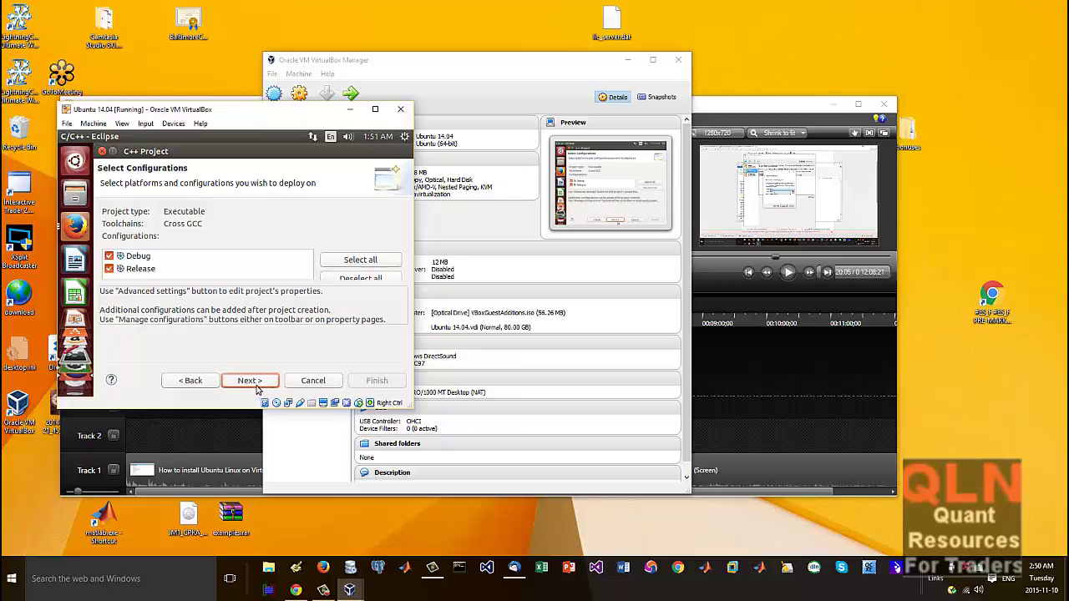
click(251, 381)
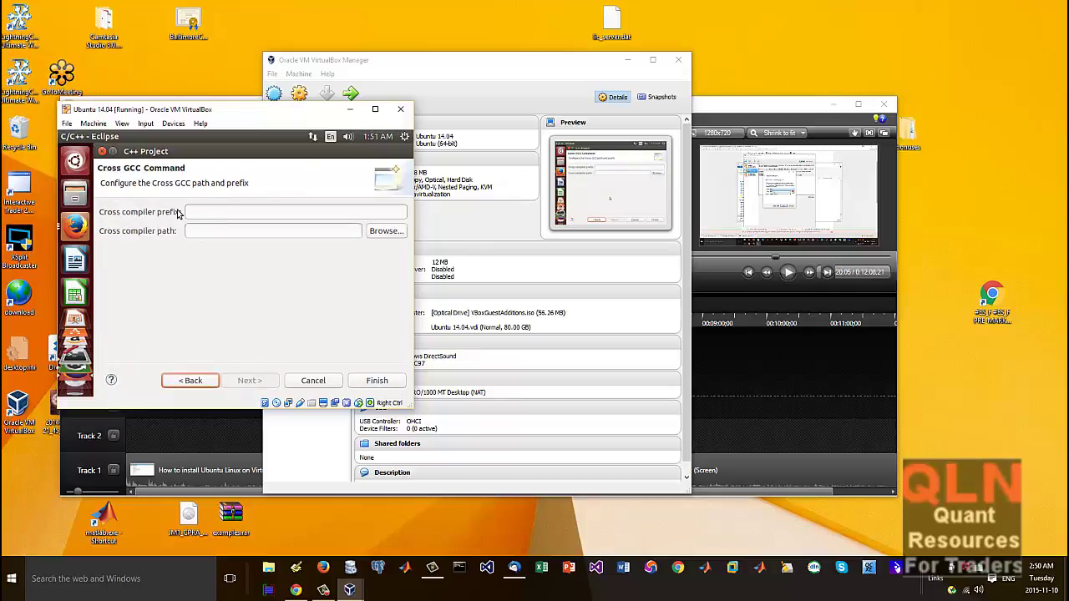
Step: Open the folder chooser for the cross compiler path, then bring up the terminal's launcher menu
click(385, 232)
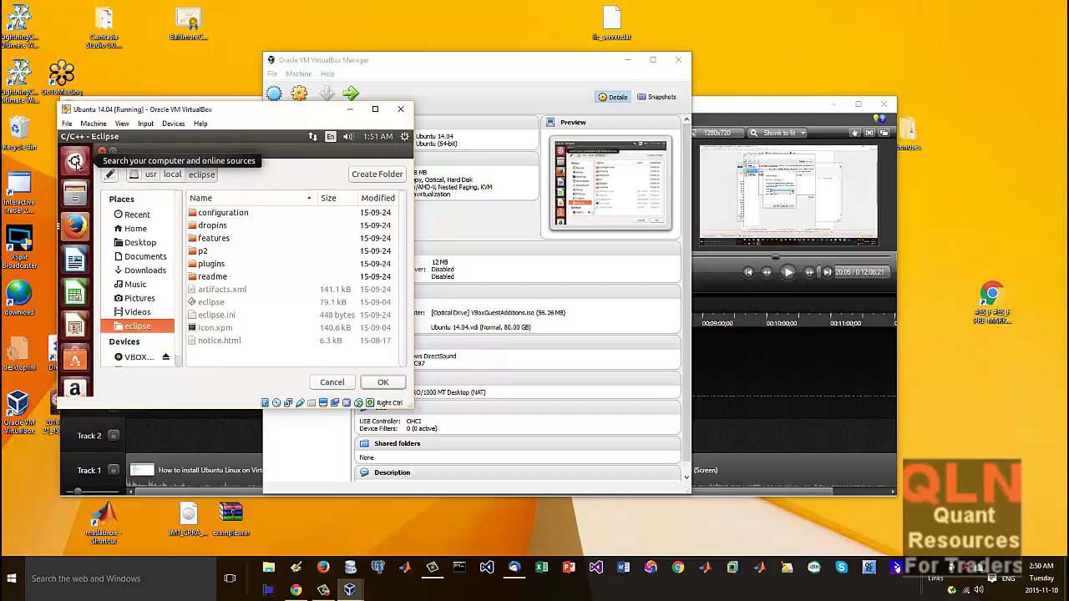
click(75, 248)
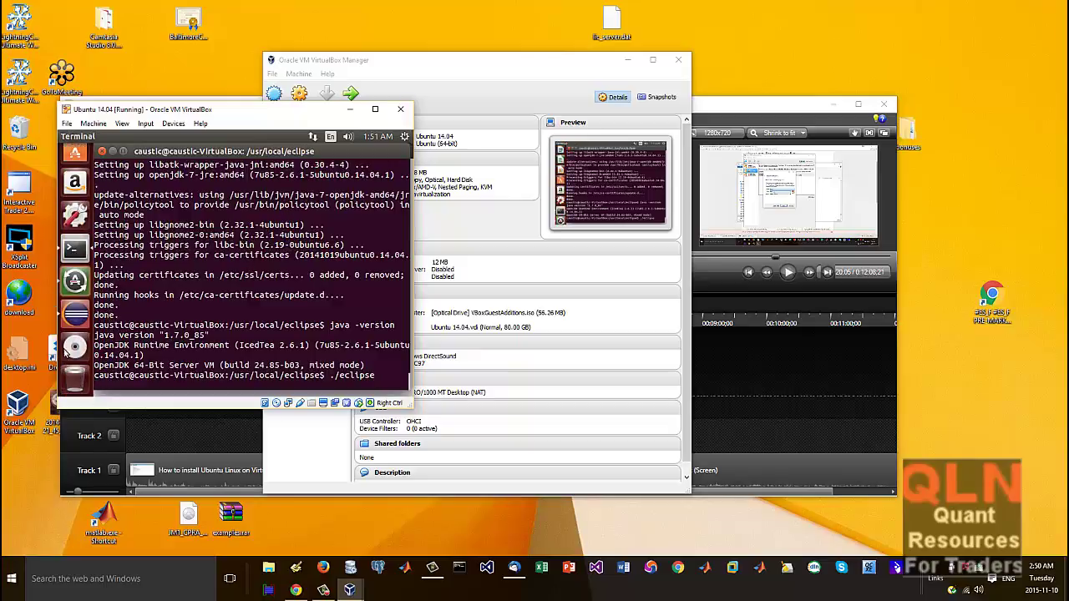
right_click(73, 253)
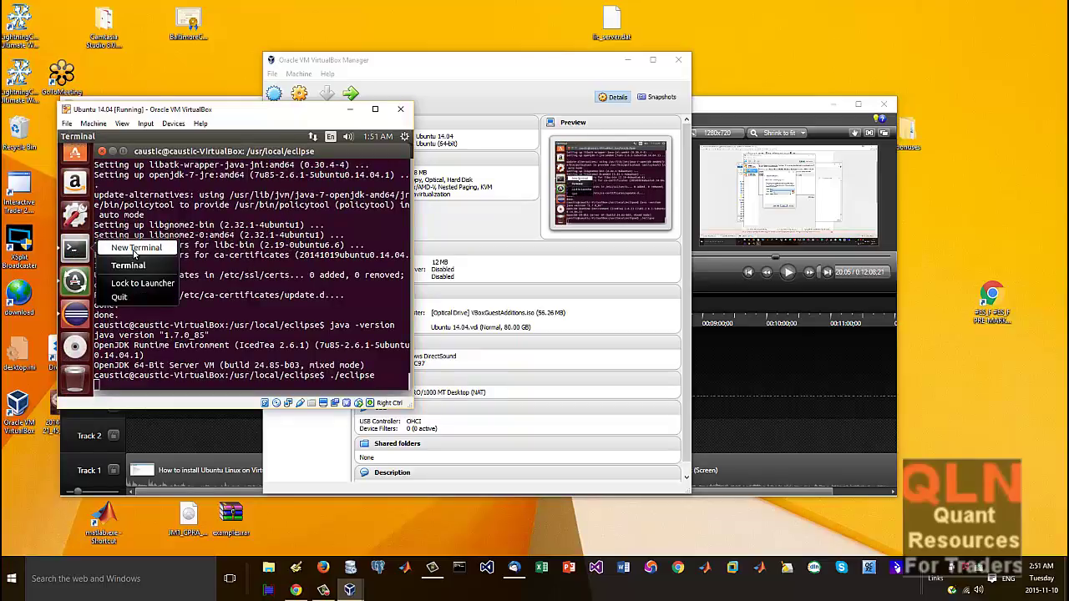
Step: In a new terminal window, switch to the root user with su - root
click(133, 250)
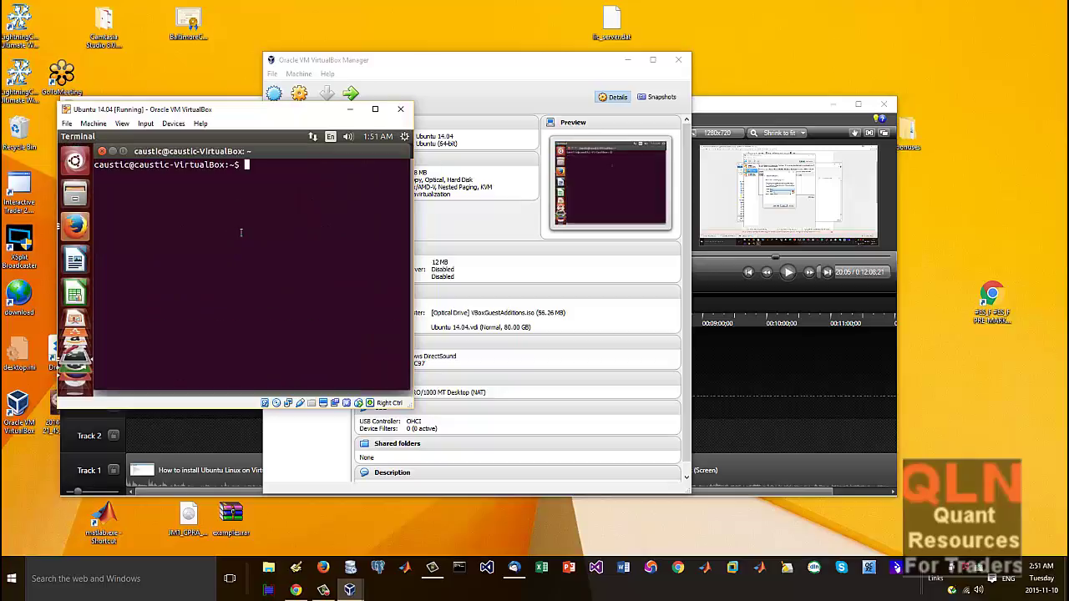
text(where)
key(BackSpace)
key(BackSpace)
key(BackSpace)
key(BackSpace)
key(BackSpace)
text(cd \)
key(Return)
text(;)
key(Return)
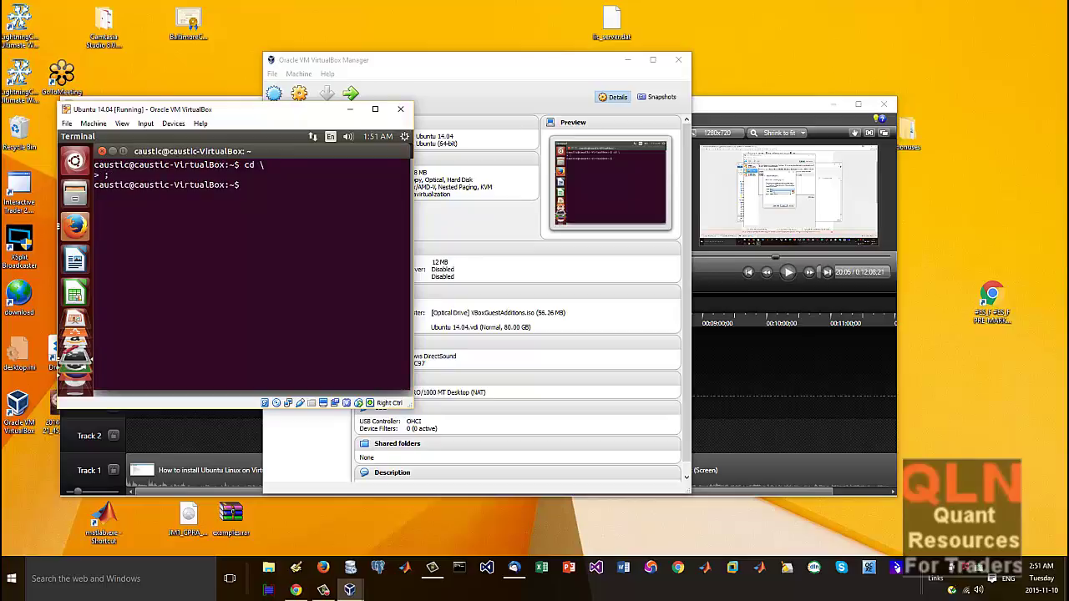
text(su - root)
key(Return)
key(Return)
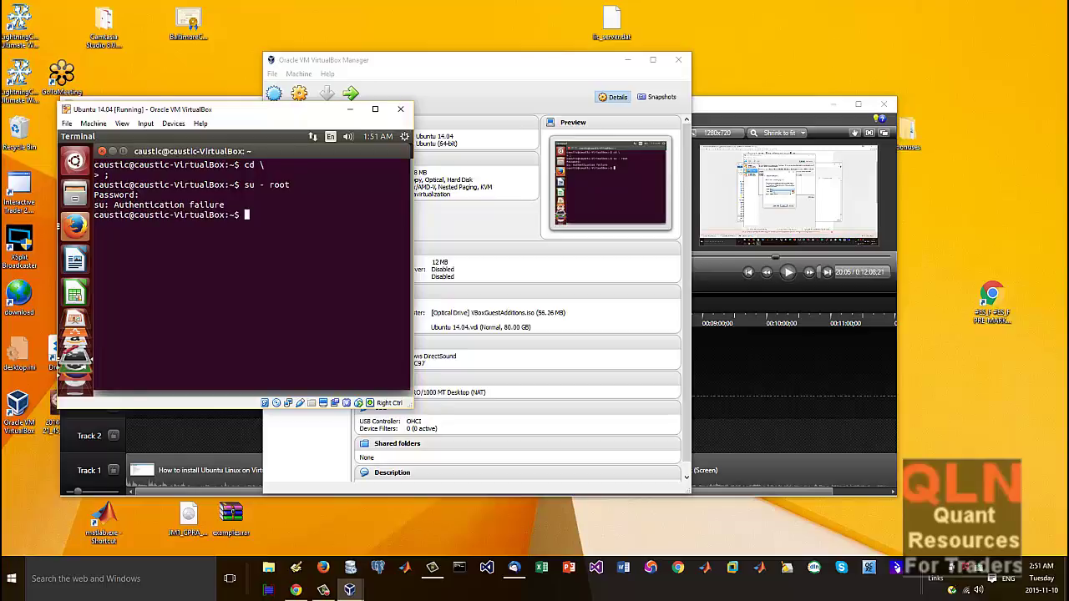
key(Up)
key(Return)
key(Return)
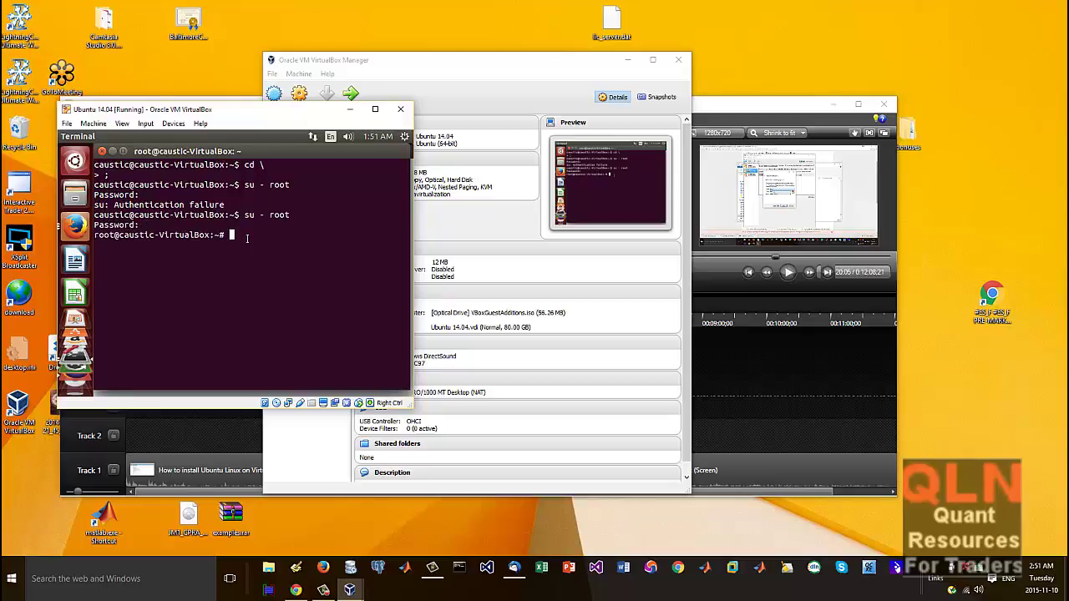
Step: Search the whole filesystem with find / -name gcc, then return to Eclipse's folder chooser
text(find -name /)
text(gcc)
key(Return)
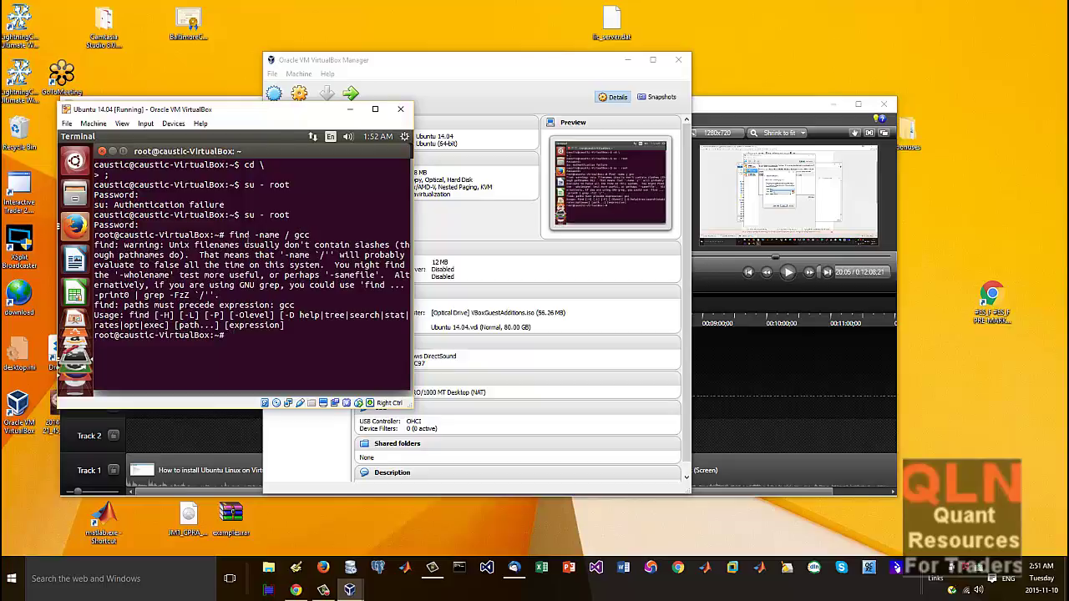
key(Up)
key(Left)
key(Left)
key(Left)
key(Left)
key(Left)
key(Left)
key(Left)
key(Left)
key(Left)
key(Left)
key(Left)
key(Left)
text(/)
key(Right)
key(Right)
key(Right)
key(Right)
key(Right)
key(Right)
key(Right)
key(Delete)
key(Delete)
key(Return)
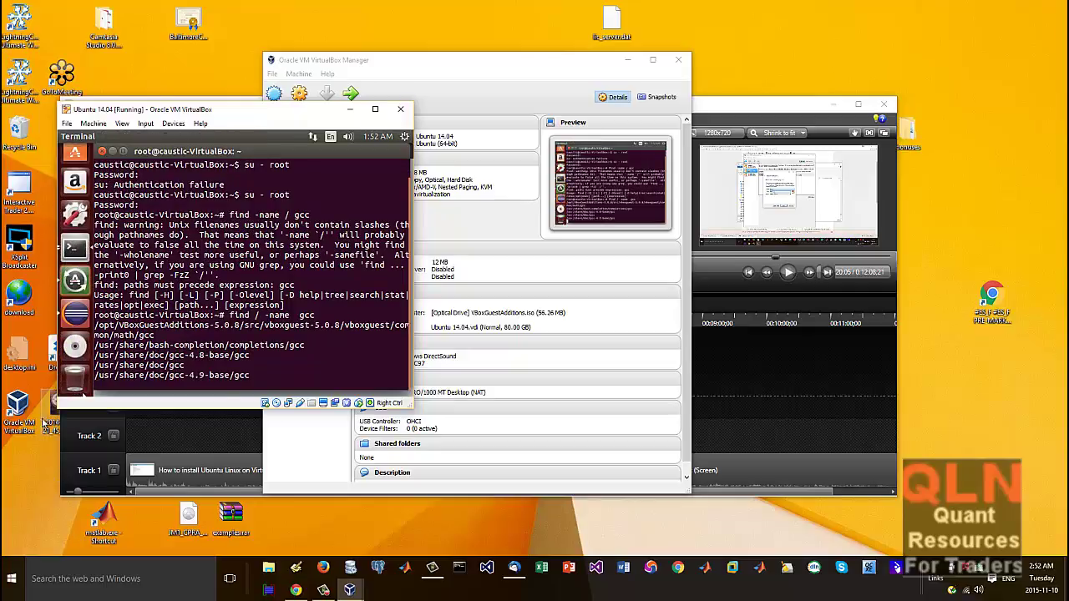
click(75, 313)
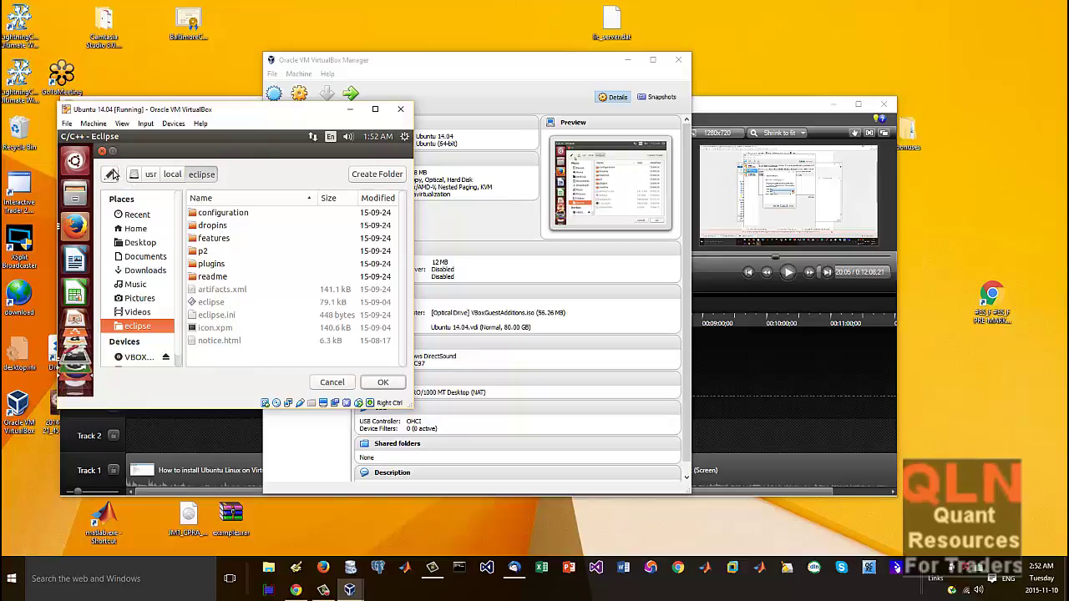
Step: Cancel and reopen the compiler-path folder chooser, then view the gcc search results in the terminal
click(110, 173)
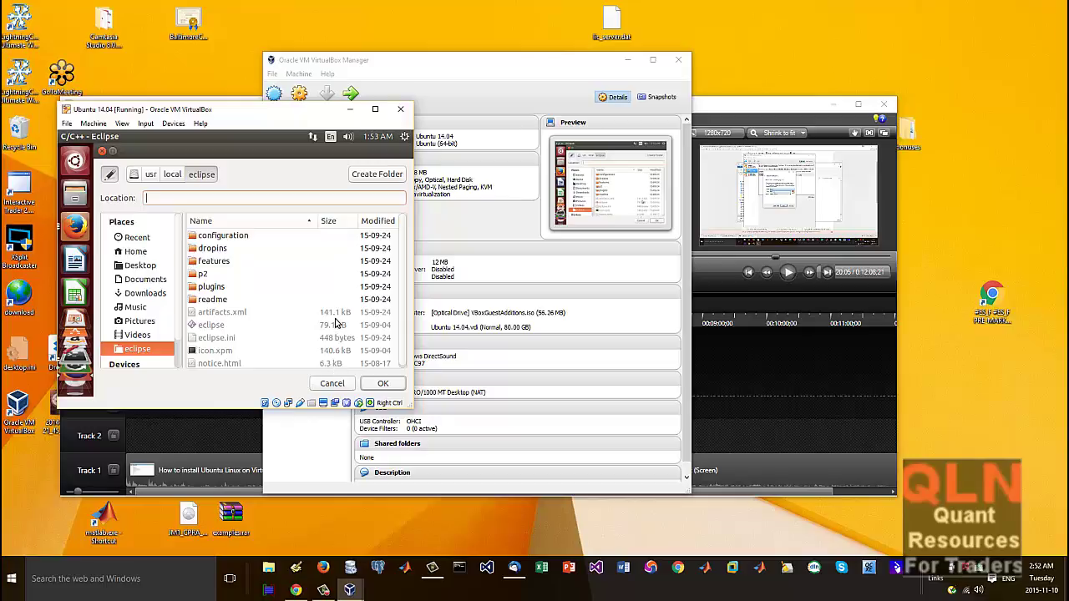
click(316, 385)
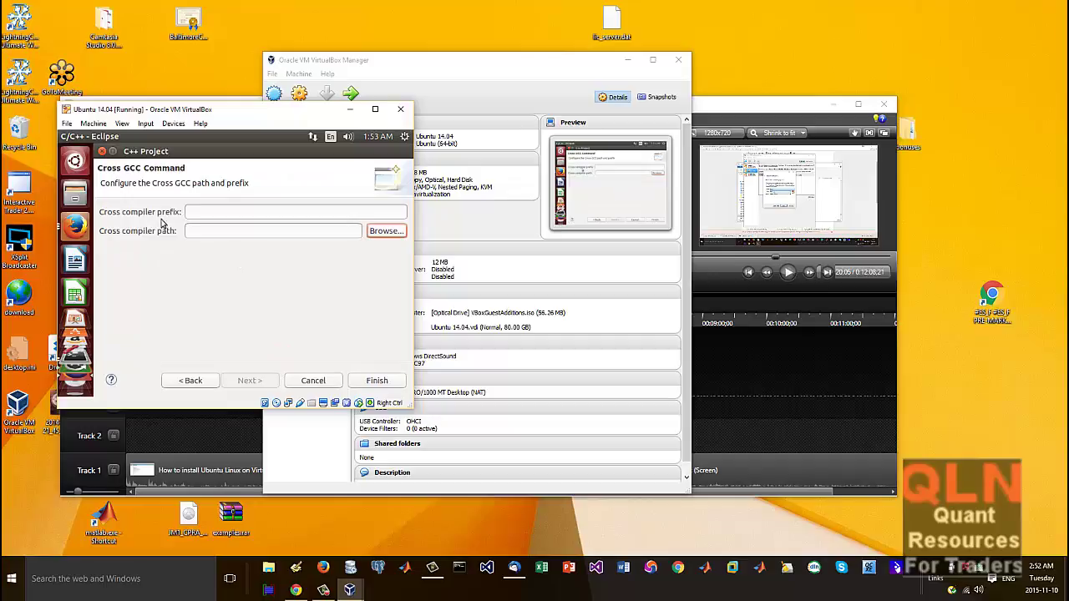
click(393, 237)
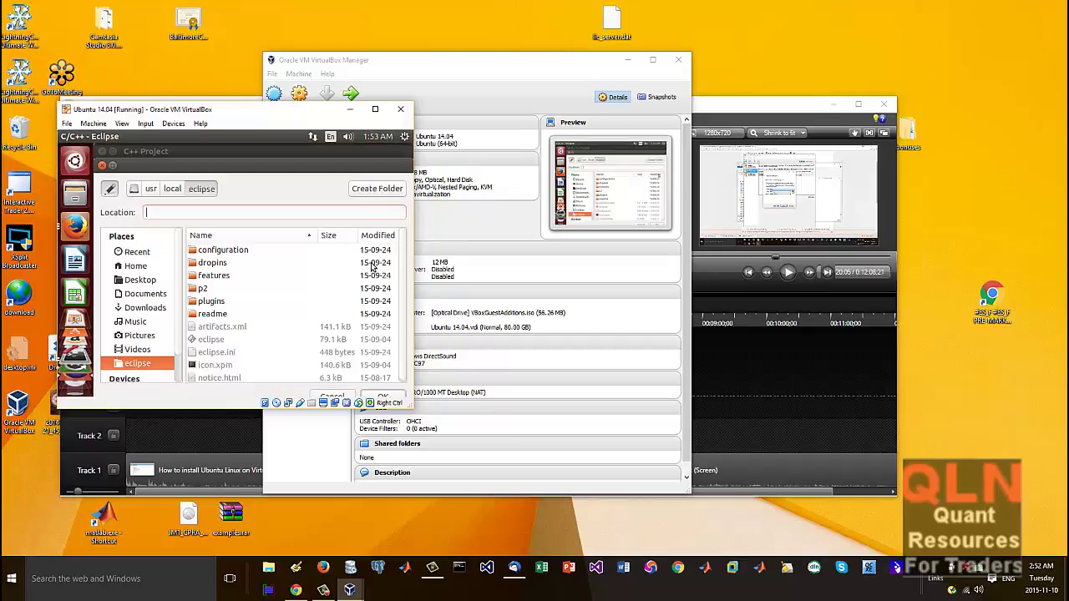
mouse_move(86, 355)
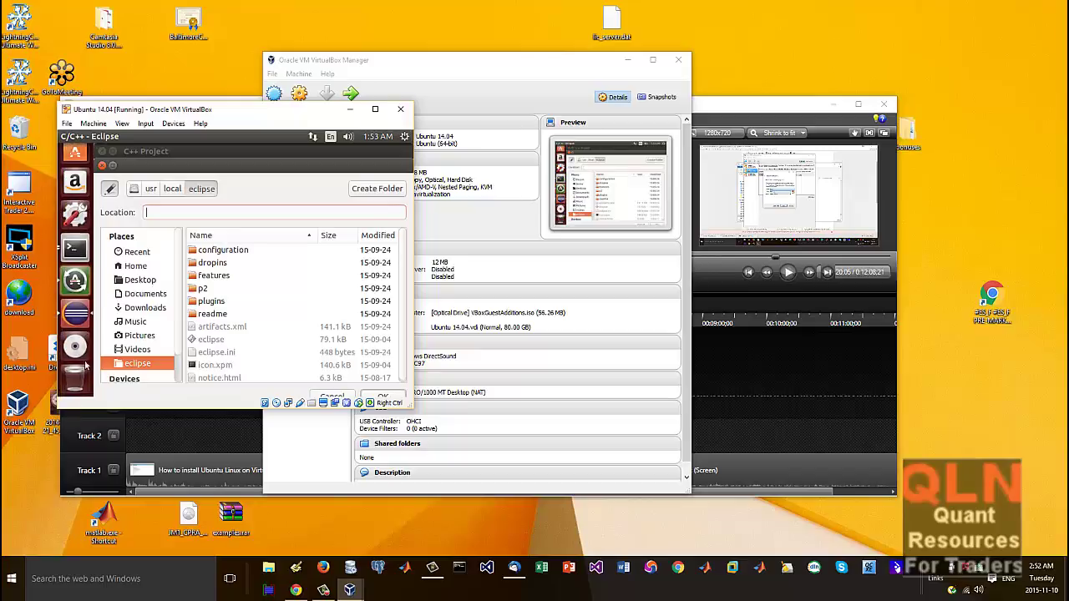
click(74, 247)
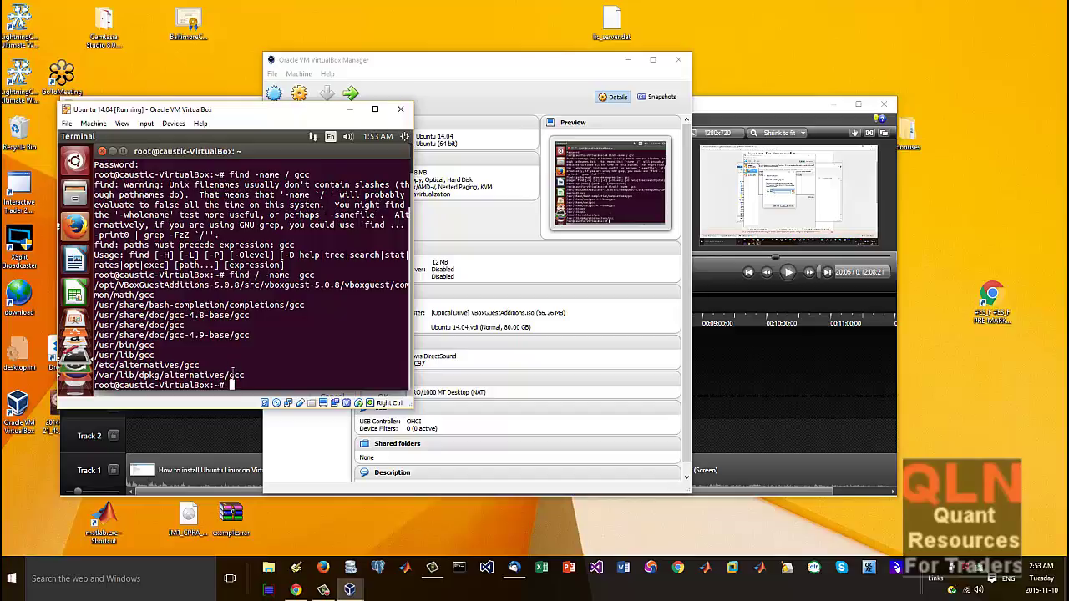
Step: Change into /etc/alternatives and list its contents, including the gcc and g++ entries
text(cd /etc/al)
key(Tab)
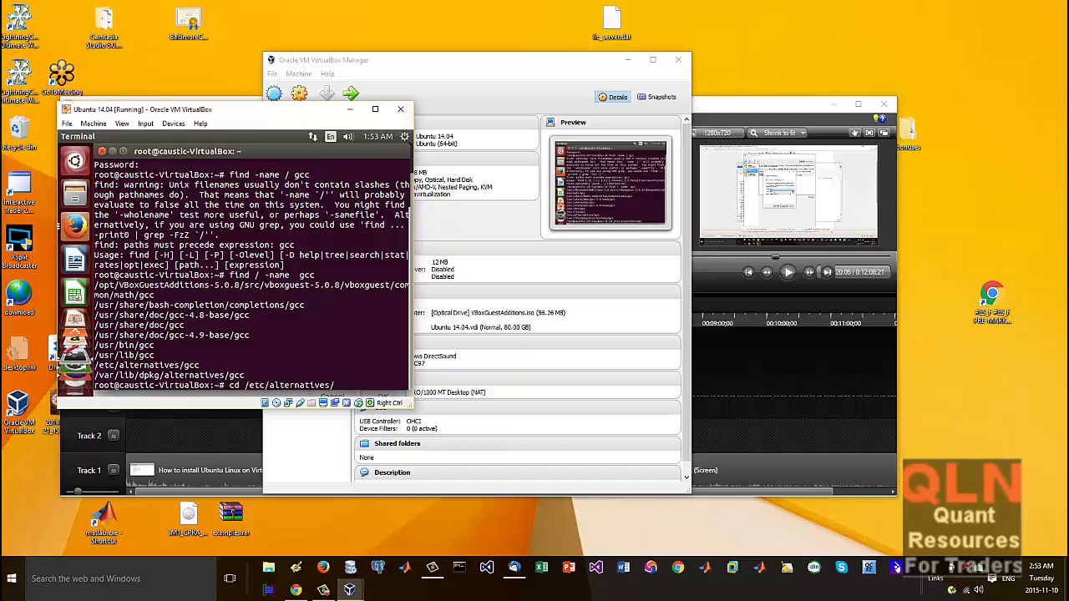
key(Return)
text(ls)
key(Return)
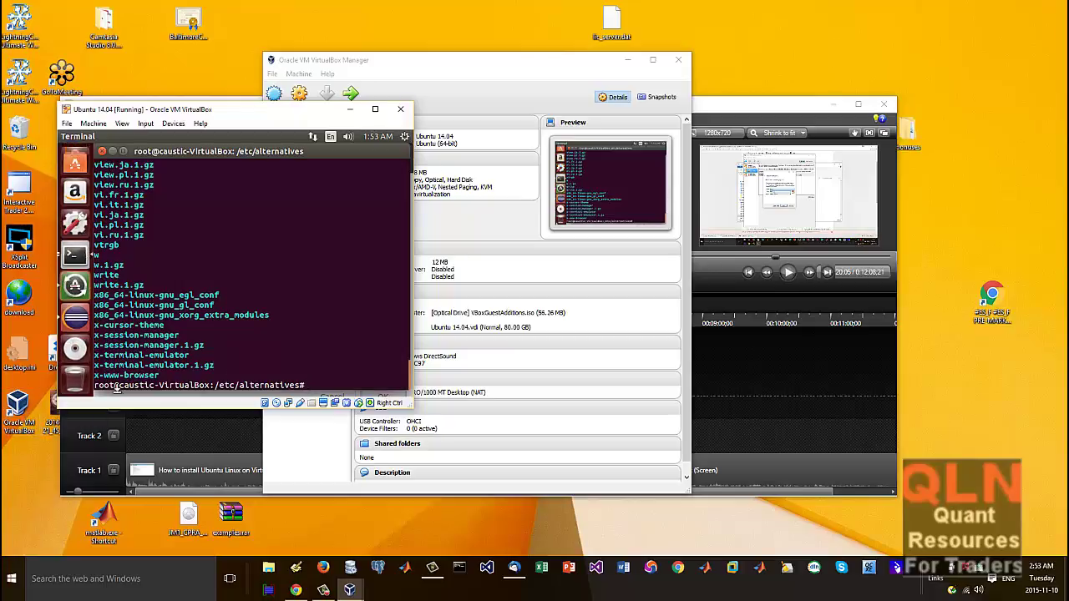
scroll(215, 263, up, 3)
scroll(215, 263, up, 15)
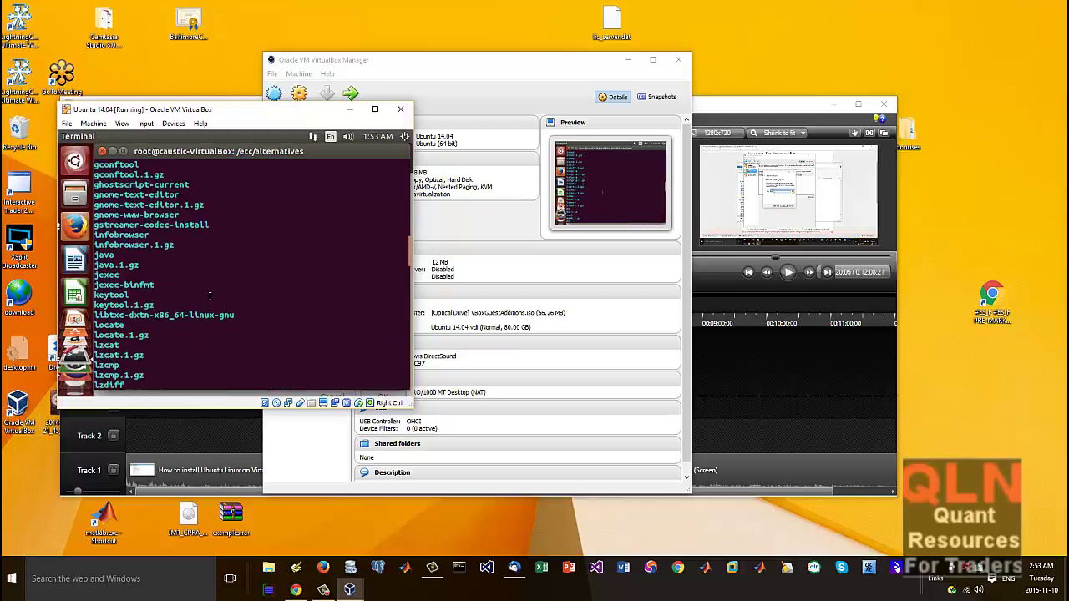
scroll(206, 314, down, 6)
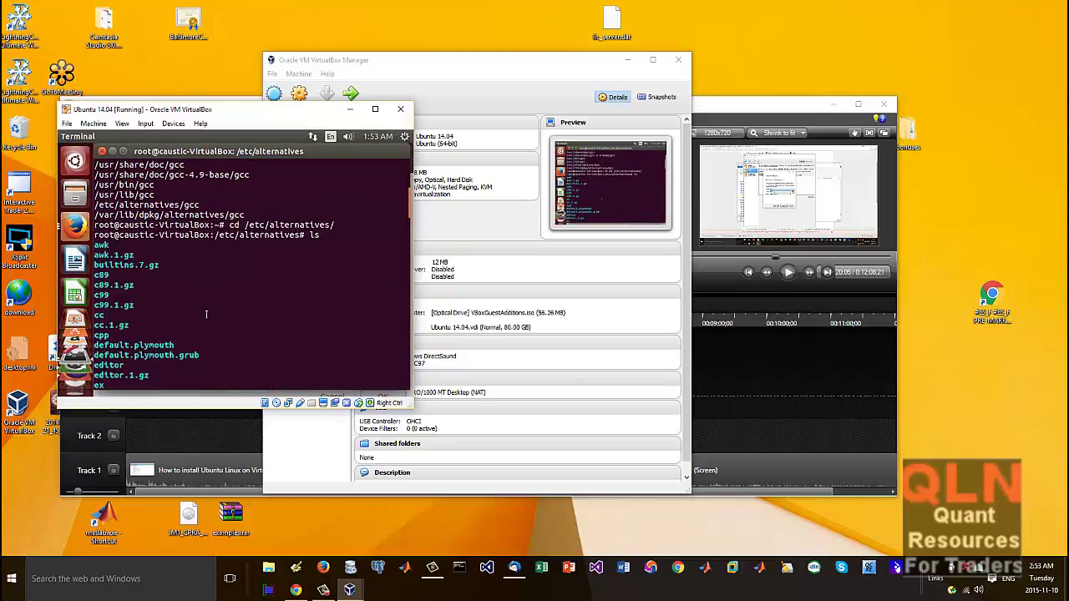
scroll(206, 314, down, 7)
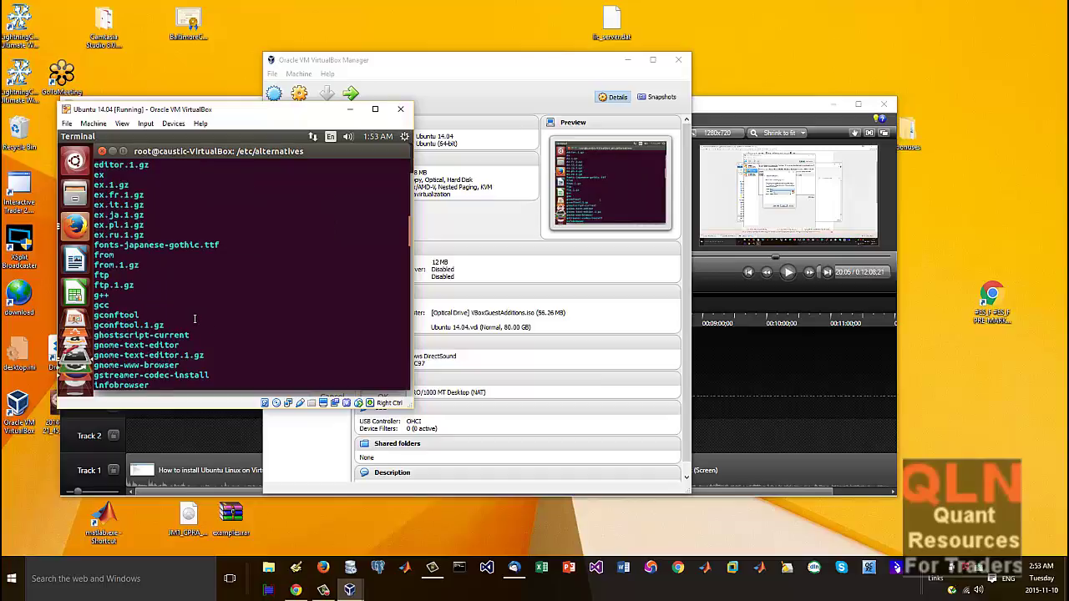
key(Return)
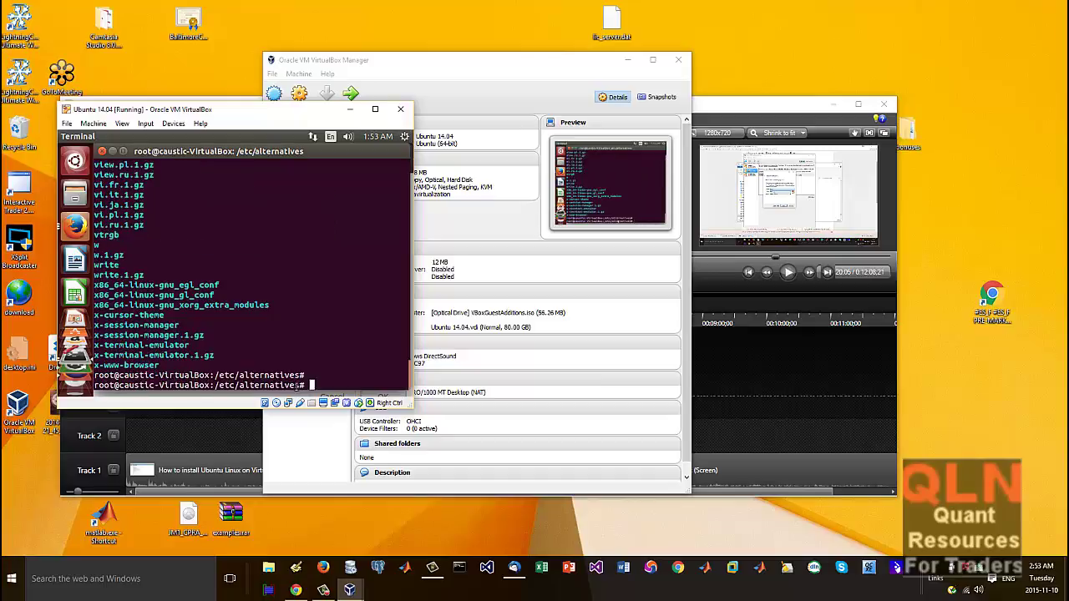
Step: Select and copy the /etc/alternatives path from the prompt
drag(301, 385, 216, 385)
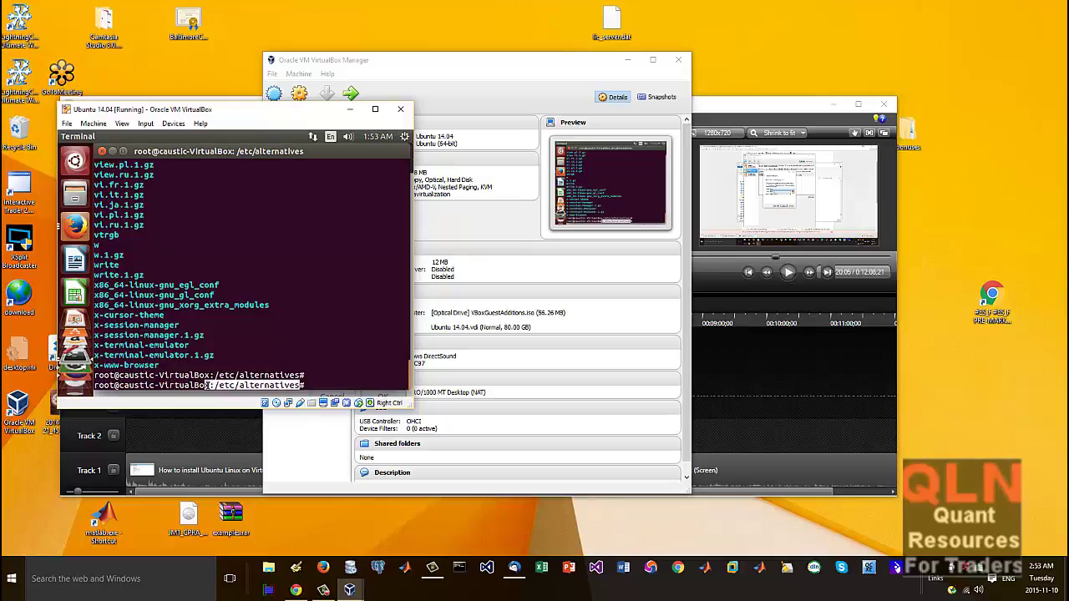
right_click(223, 386)
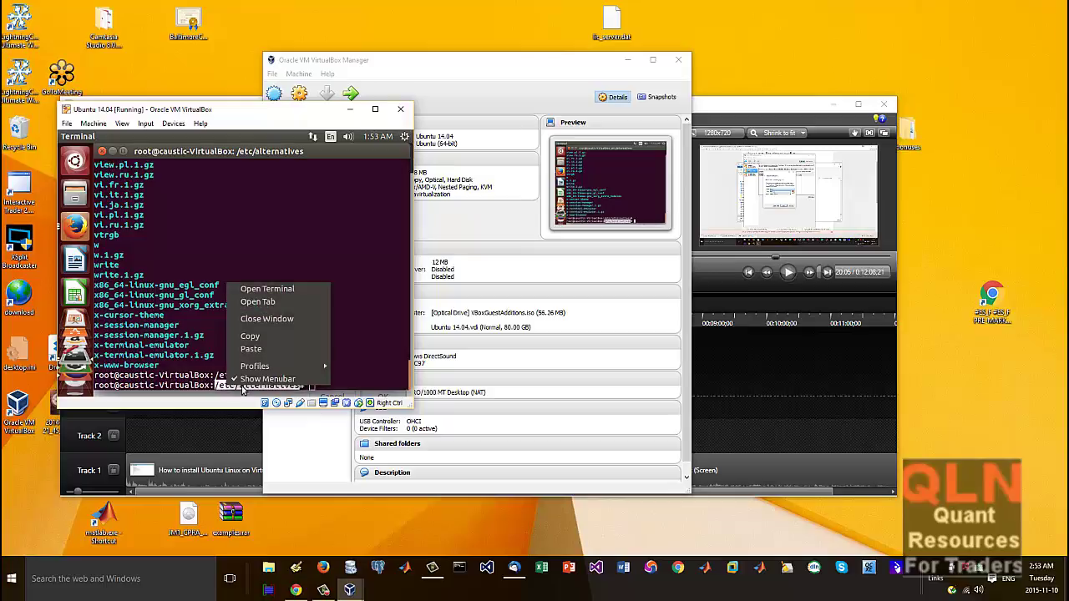
click(276, 338)
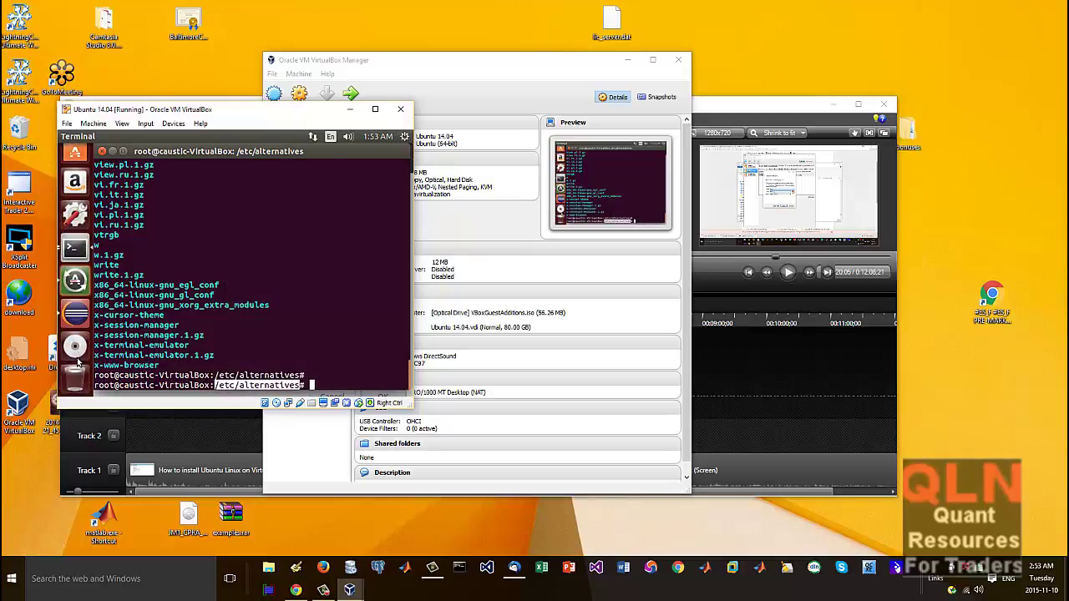
Step: Paste /etc/alternatives as the cross compiler path and finish the TestHello project wizard
click(74, 314)
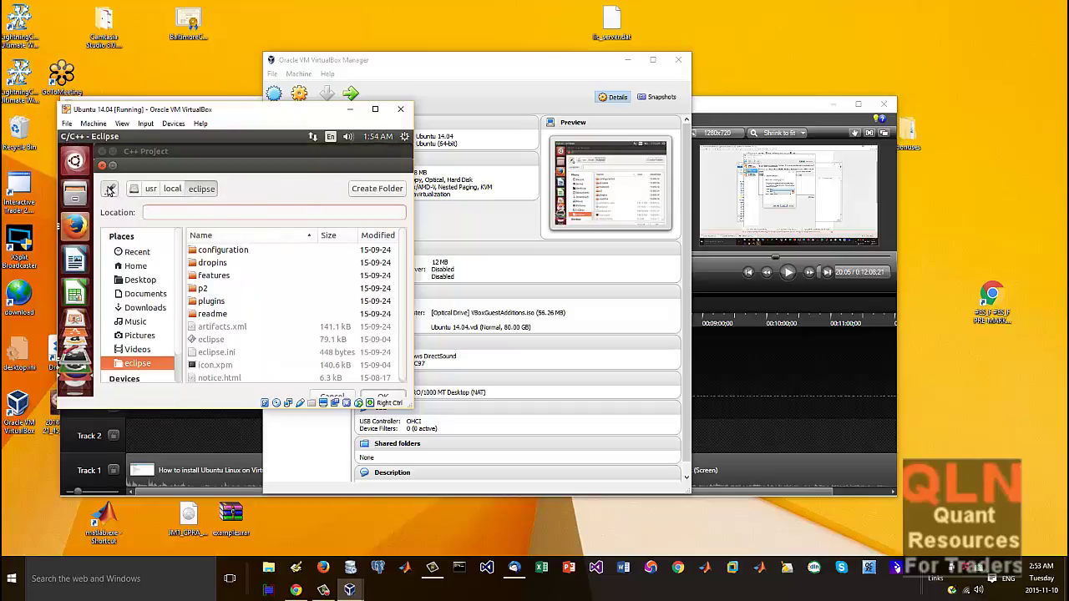
key(Escape)
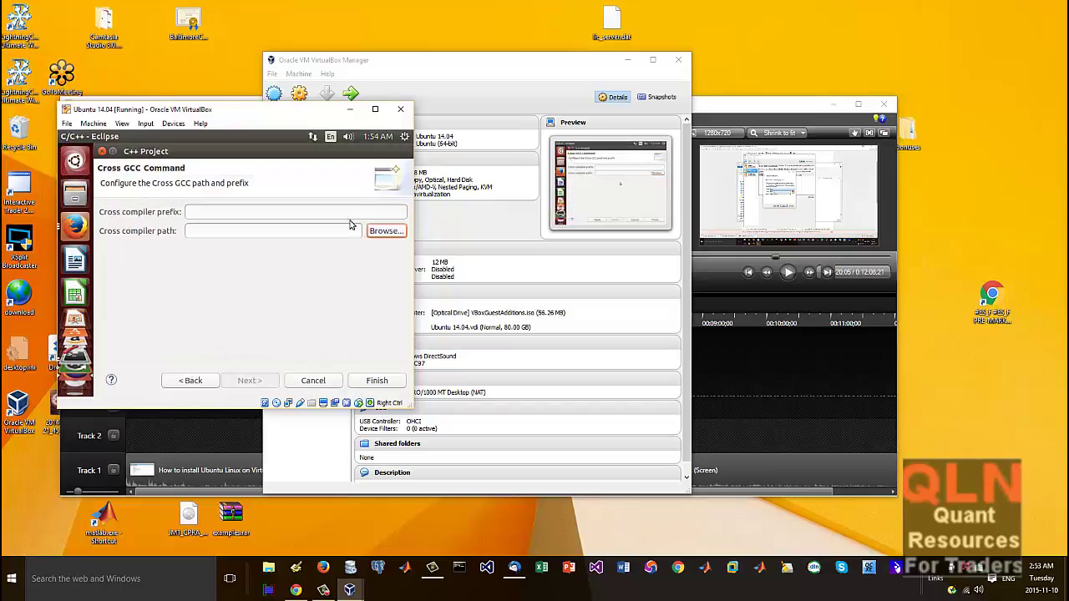
click(377, 232)
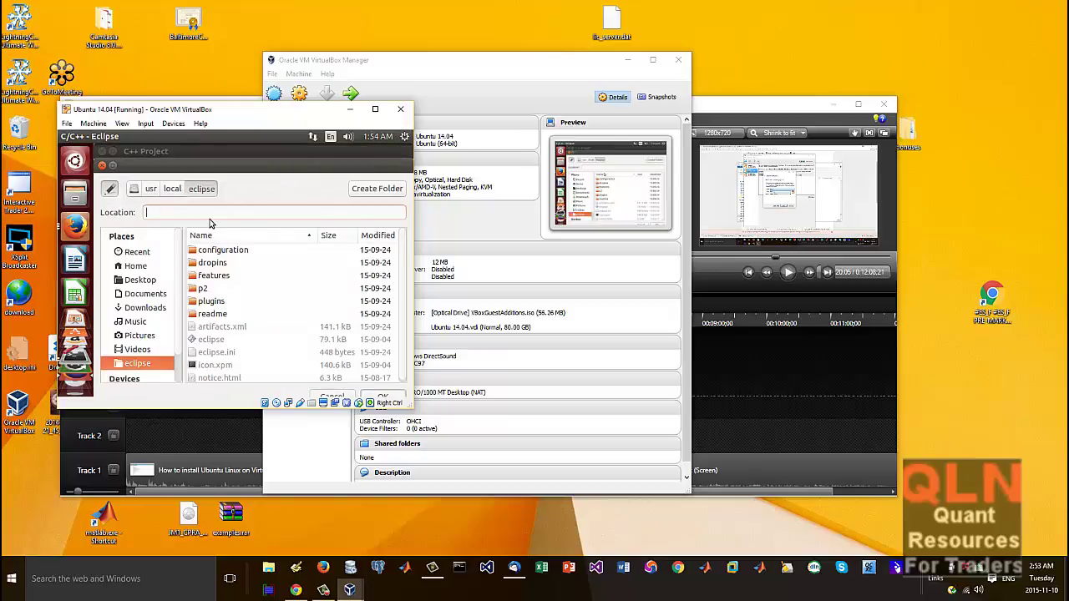
key(ctrl+v)
key(Return)
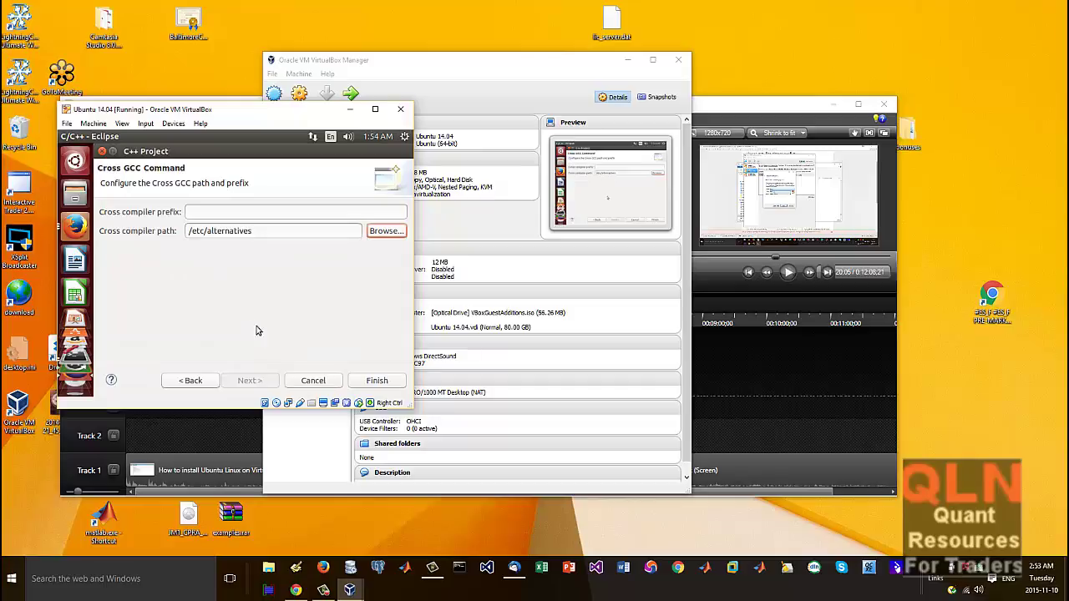
click(378, 379)
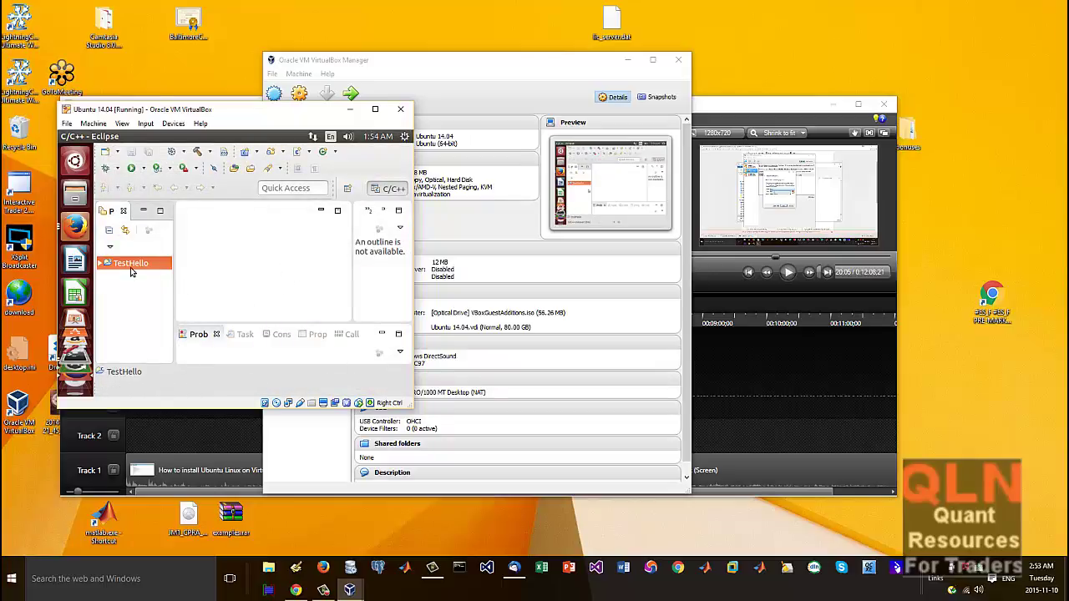
Step: Expand TestHello's Includes, look over paths like /usr/local/include, then collapse the list
click(101, 264)
click(108, 277)
scroll(129, 311, down, 1)
scroll(130, 313, up, 1)
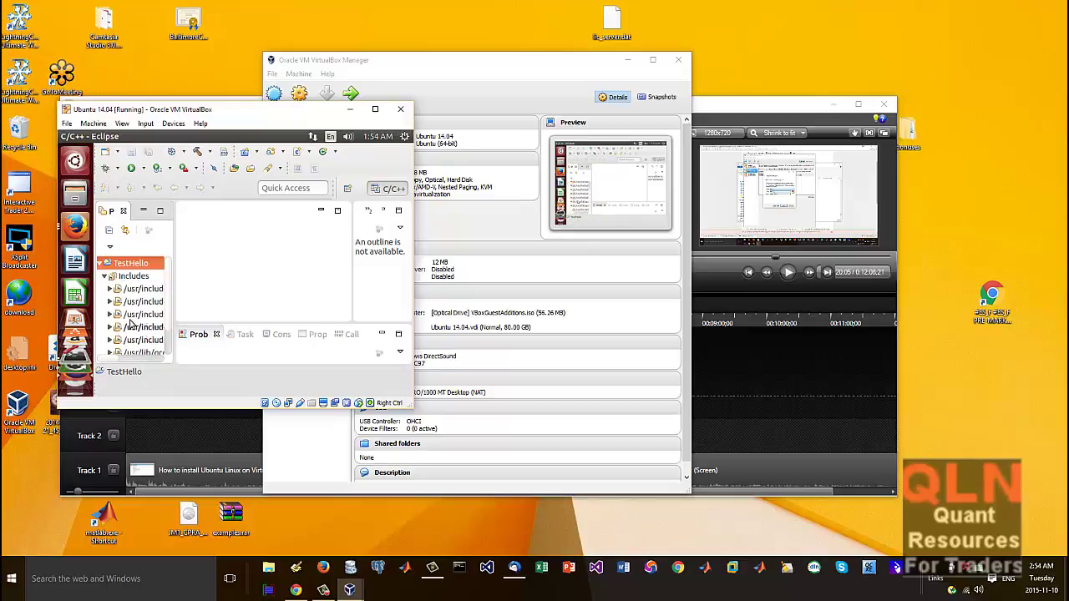
scroll(126, 320, down, 1)
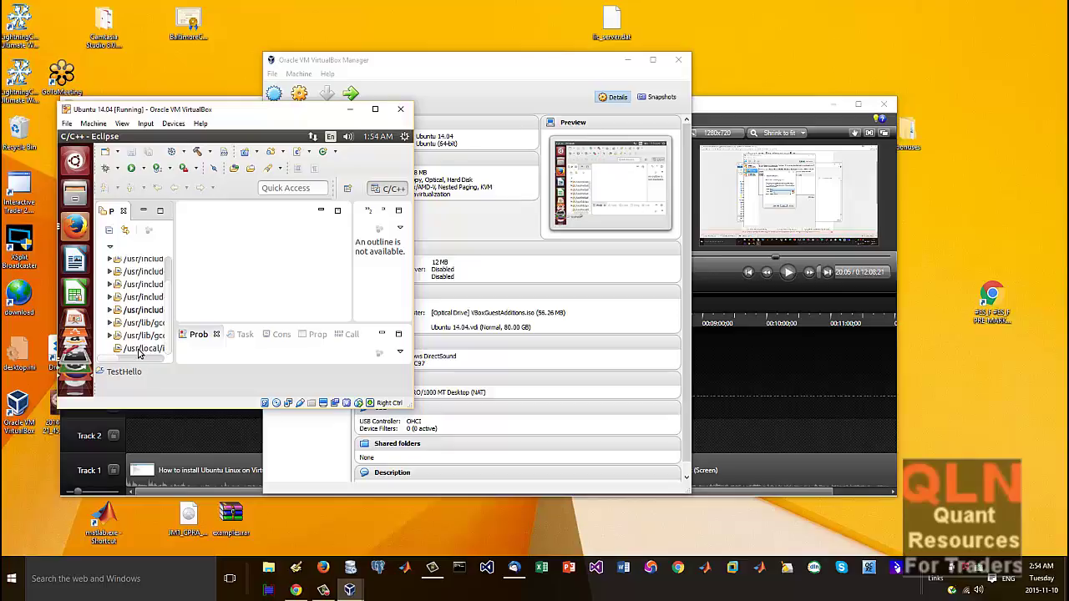
click(138, 352)
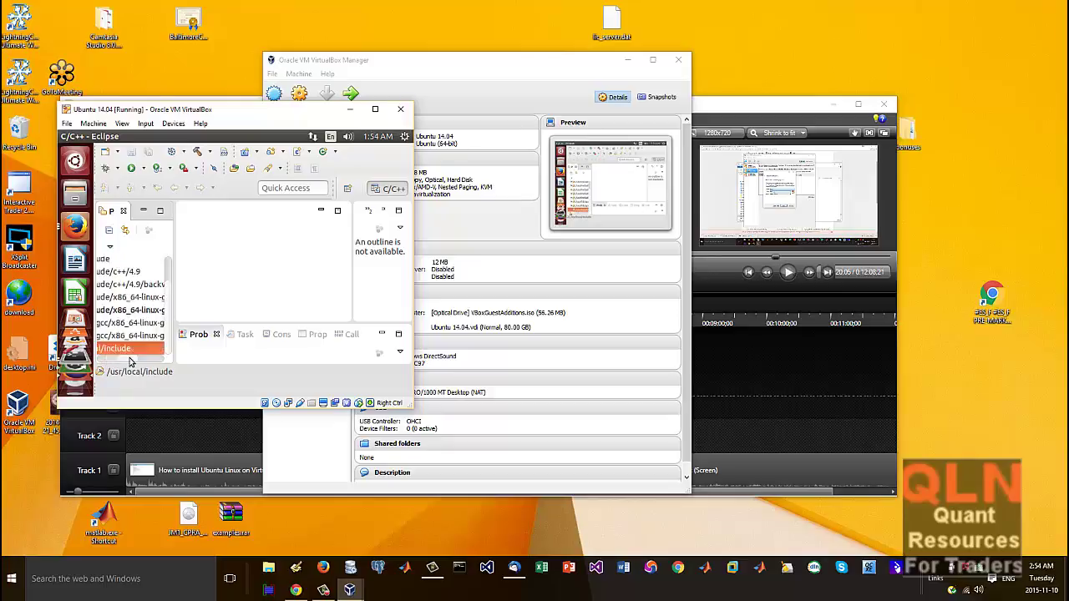
scroll(129, 360, right, 3)
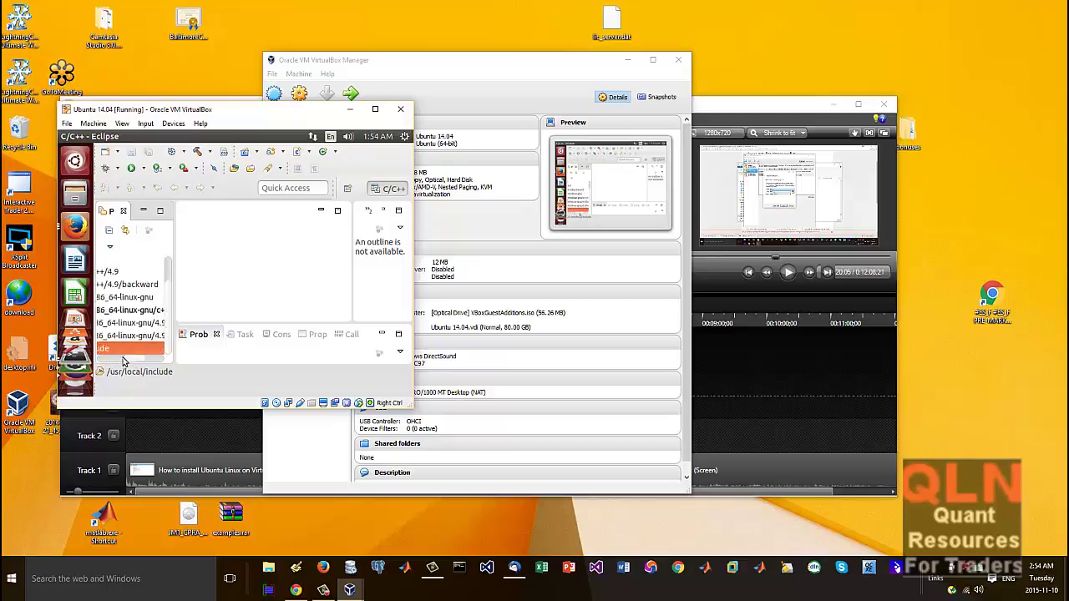
scroll(123, 361, left, 3)
scroll(118, 291, up, 1)
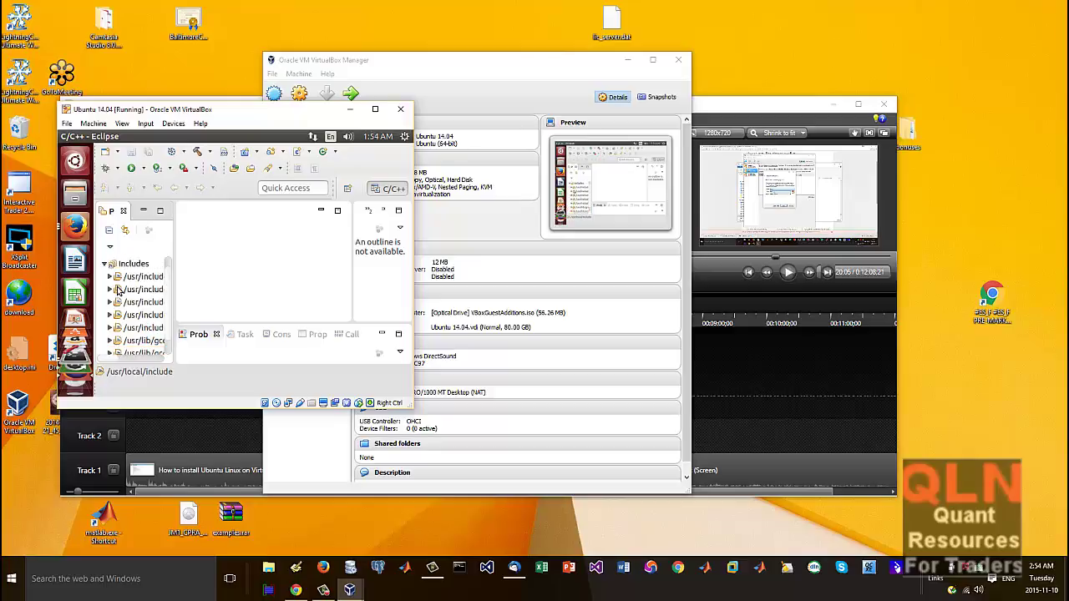
click(105, 266)
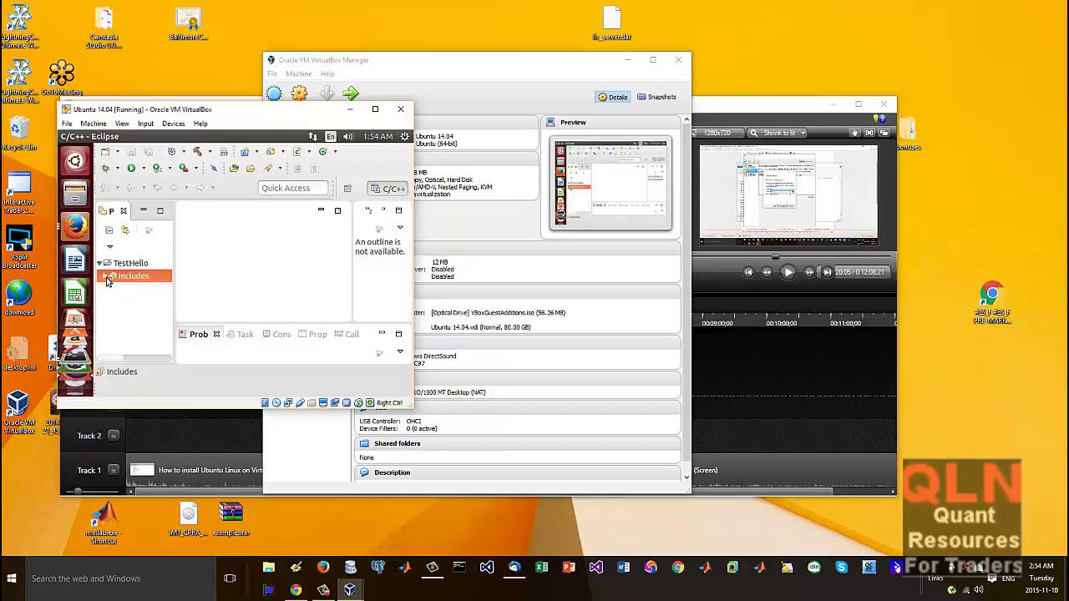
Step: In the VM's Firefox, search Google for 'c++ sample code'
click(76, 225)
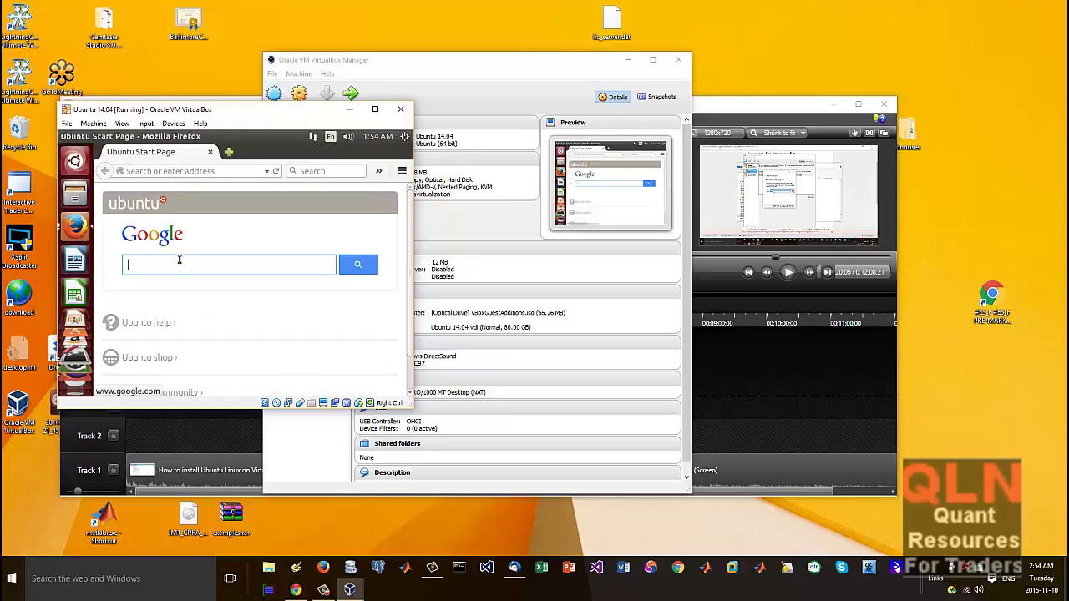
click(154, 266)
text(c++ sa)
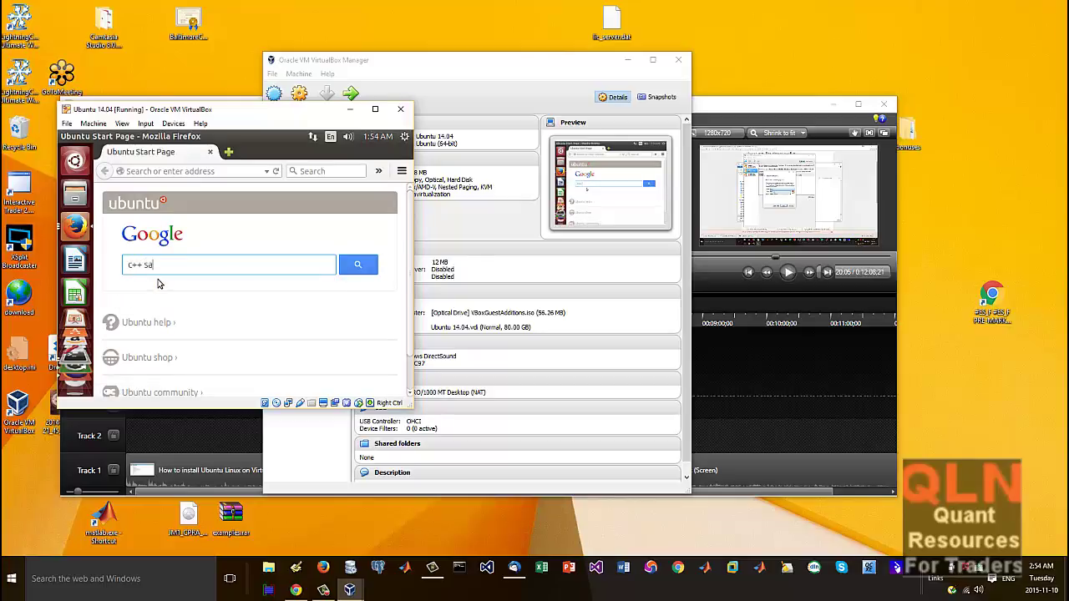
text(mple code)
key(Return)
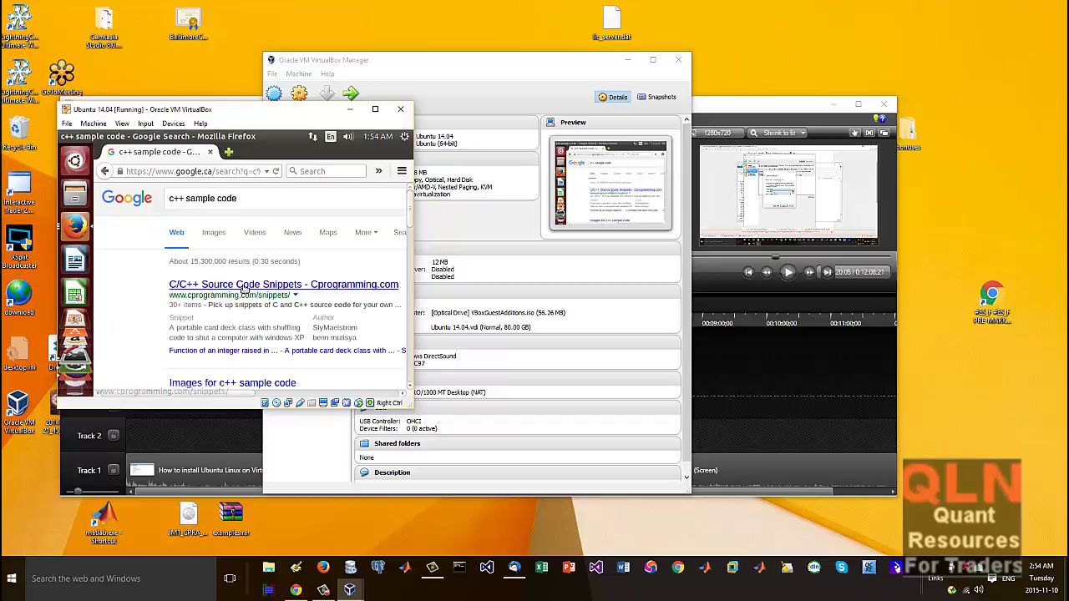
scroll(217, 293, down, 3)
scroll(262, 282, up, 3)
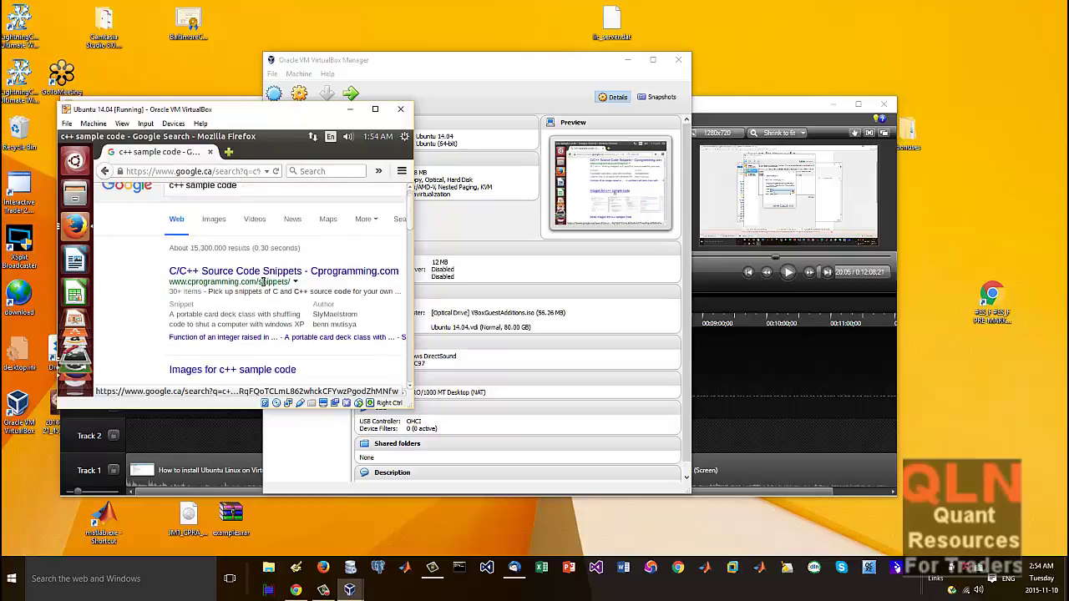
Step: Browse the Cprogramming.com snippets result, sorting the snippets by name
click(262, 282)
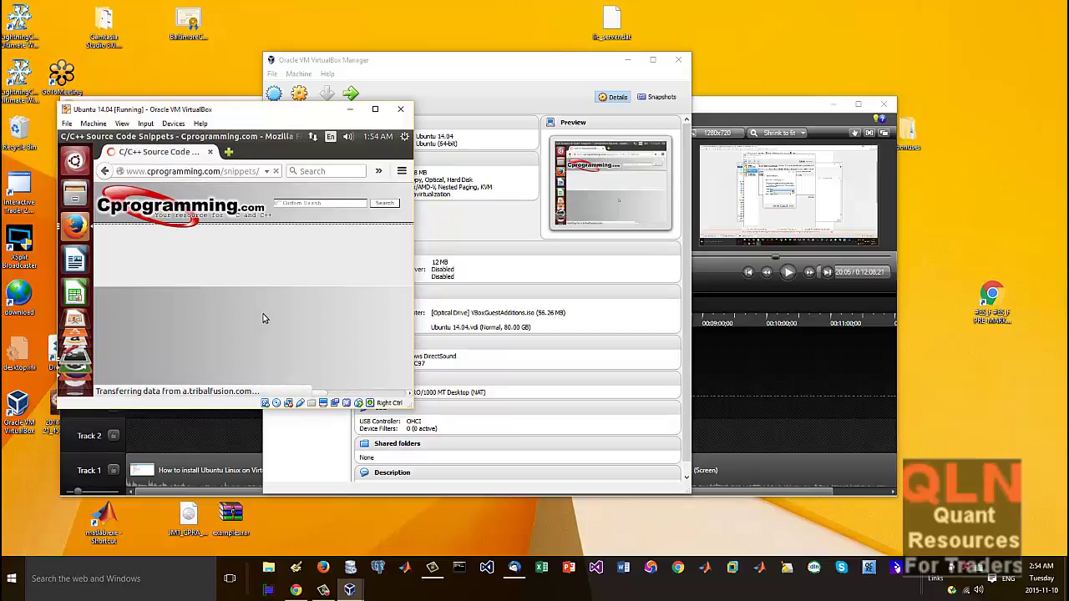
scroll(268, 330, down, 3)
scroll(269, 334, down, 10)
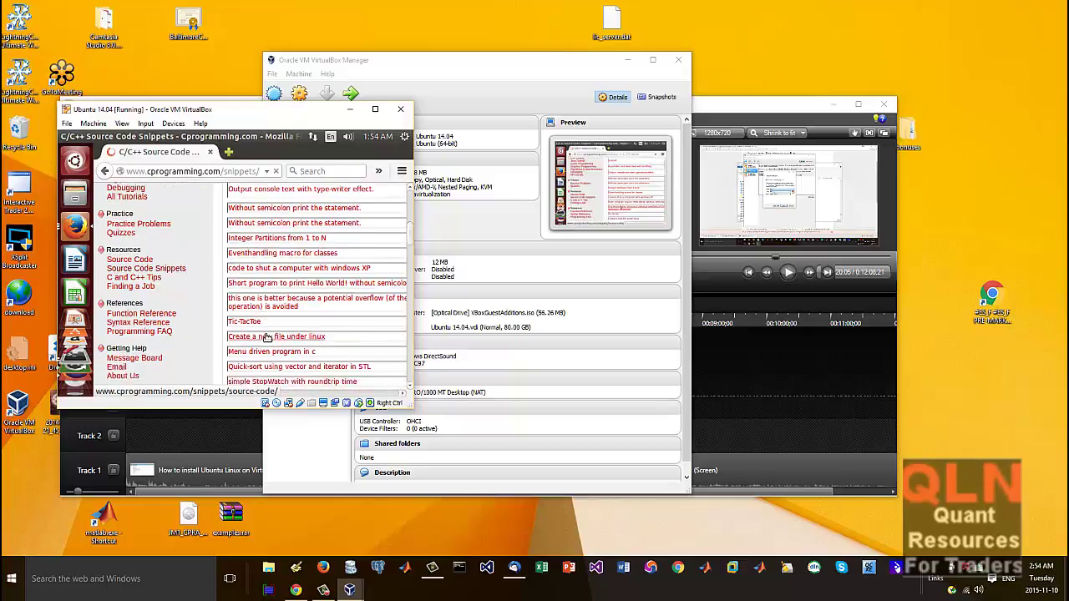
click(269, 344)
scroll(263, 360, up, 10)
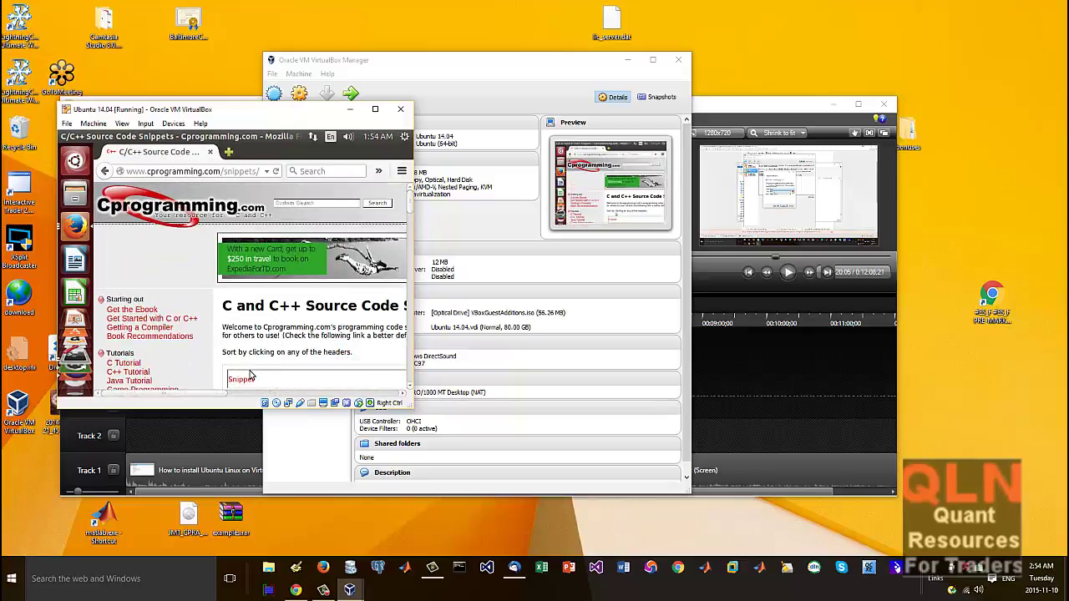
click(244, 380)
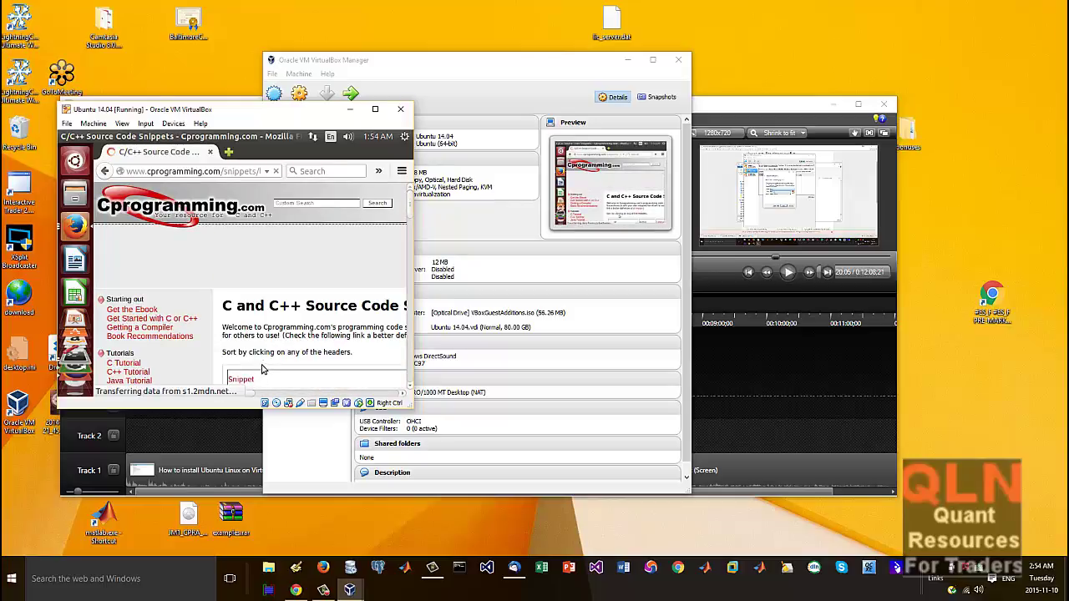
scroll(276, 351, down, 5)
click(297, 357)
scroll(296, 359, down, 10)
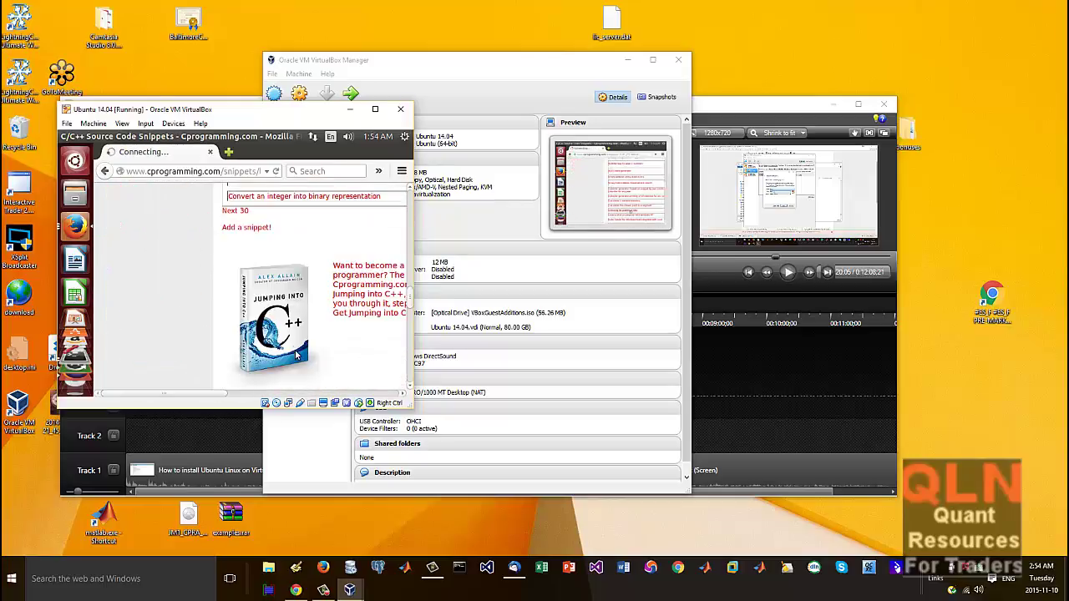
scroll(269, 339, up, 6)
scroll(270, 338, up, 10)
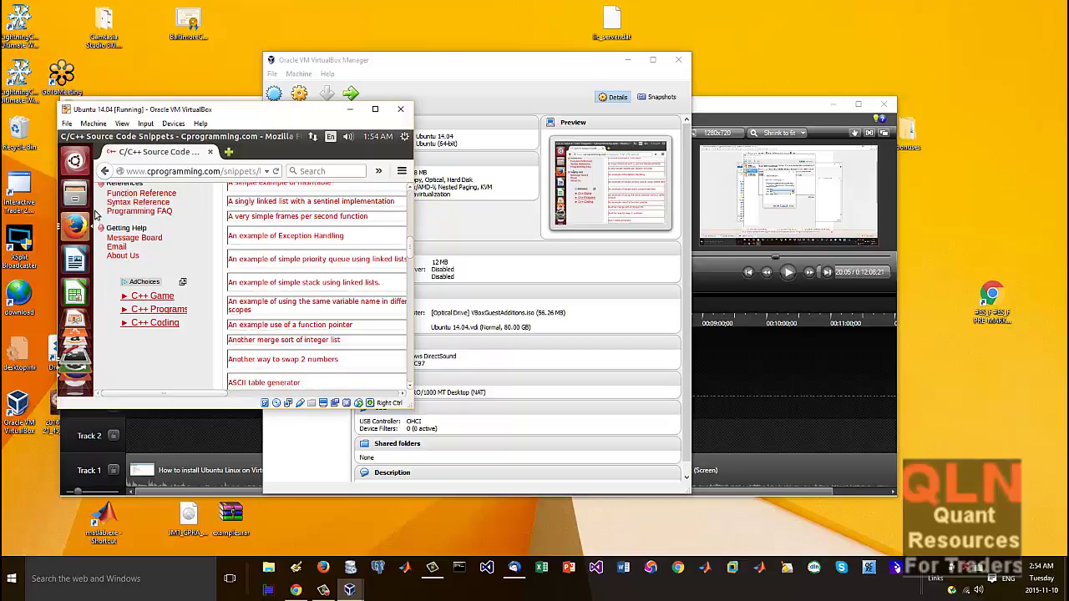
Step: Go back from Cprogramming.com to the Google results and scroll down them
key(alt+Left)
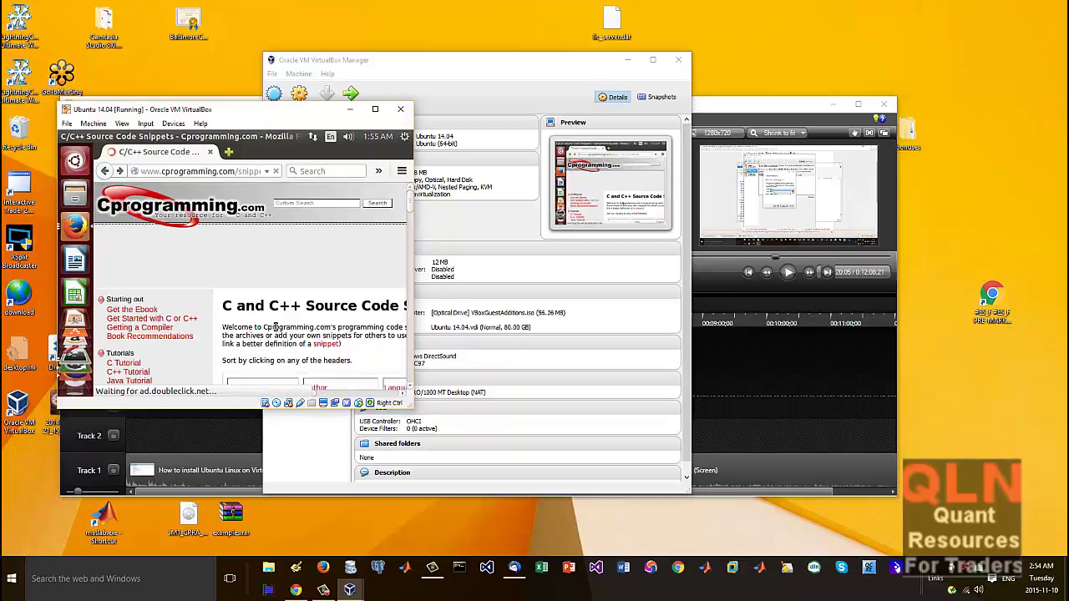
click(107, 171)
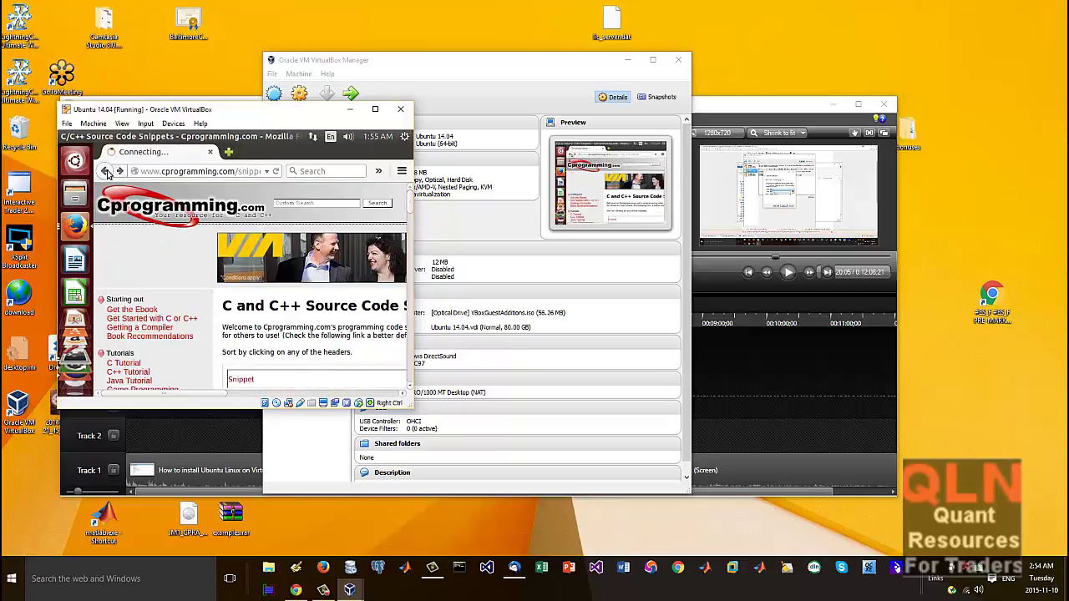
scroll(263, 326, down, 4)
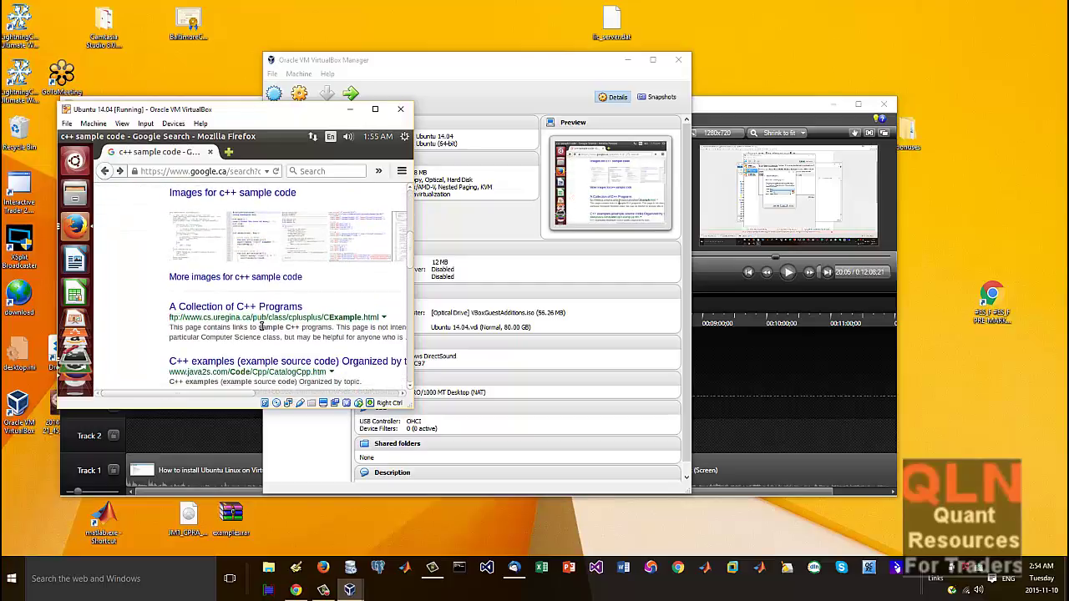
scroll(261, 326, down, 2)
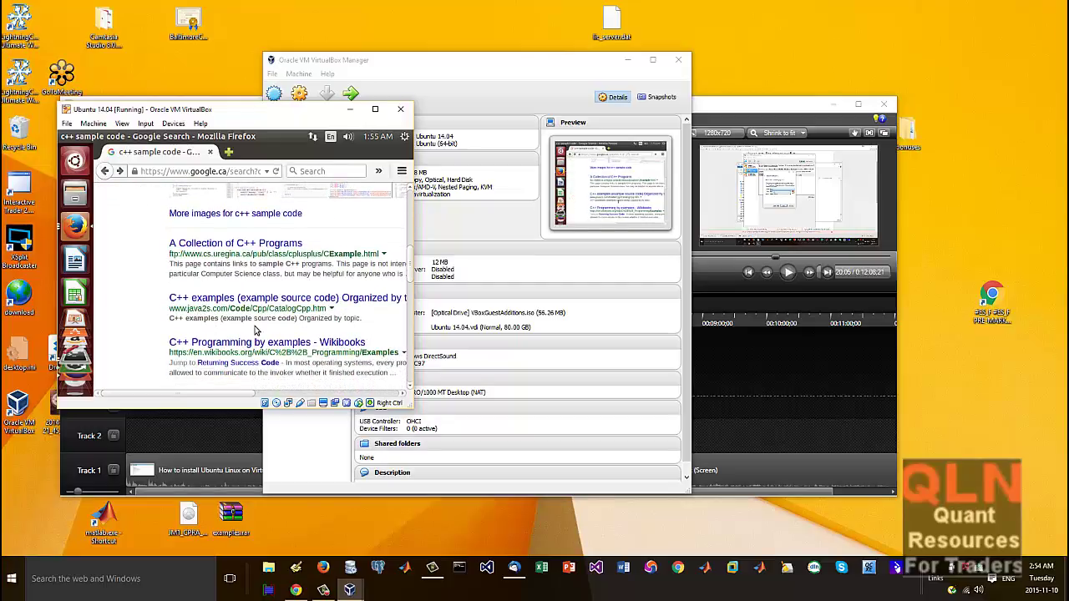
Step: Open 'A Collection of C++ Programs', dismiss its directory alert, skim it and go back
click(257, 245)
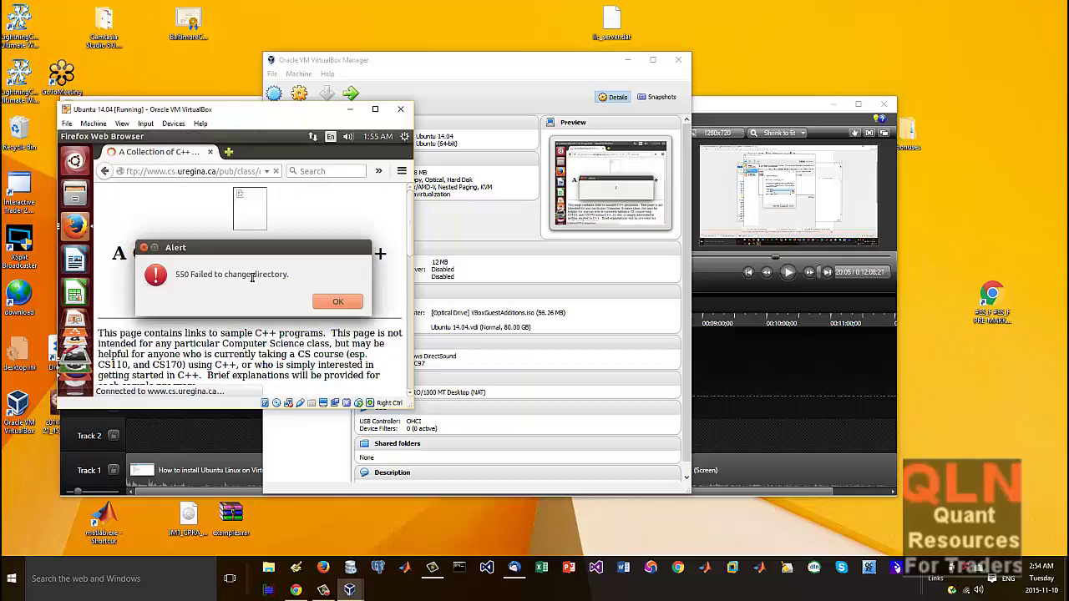
click(334, 302)
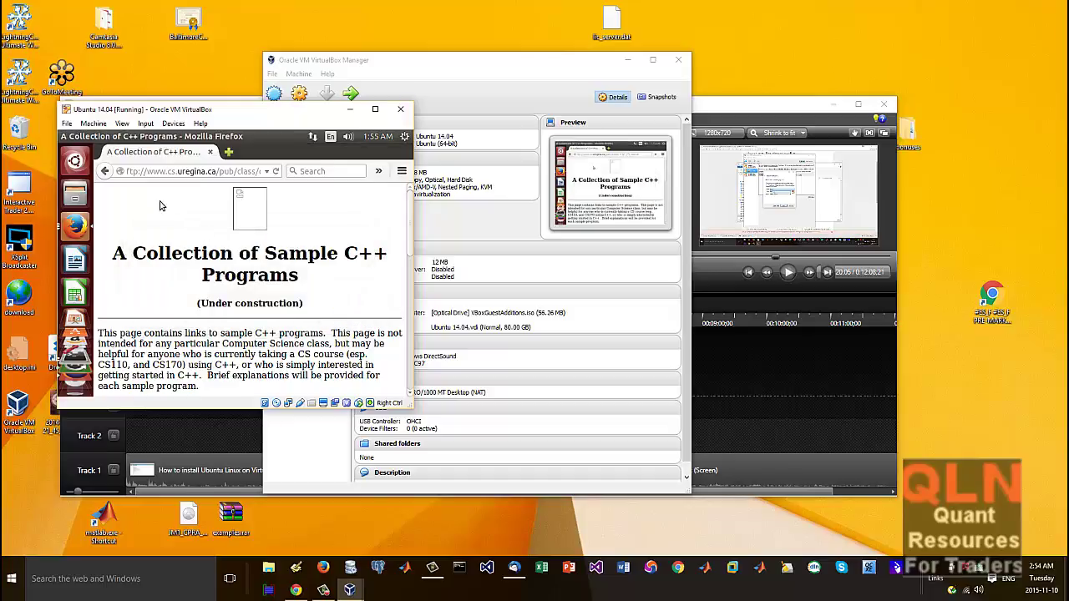
scroll(267, 306, down, 10)
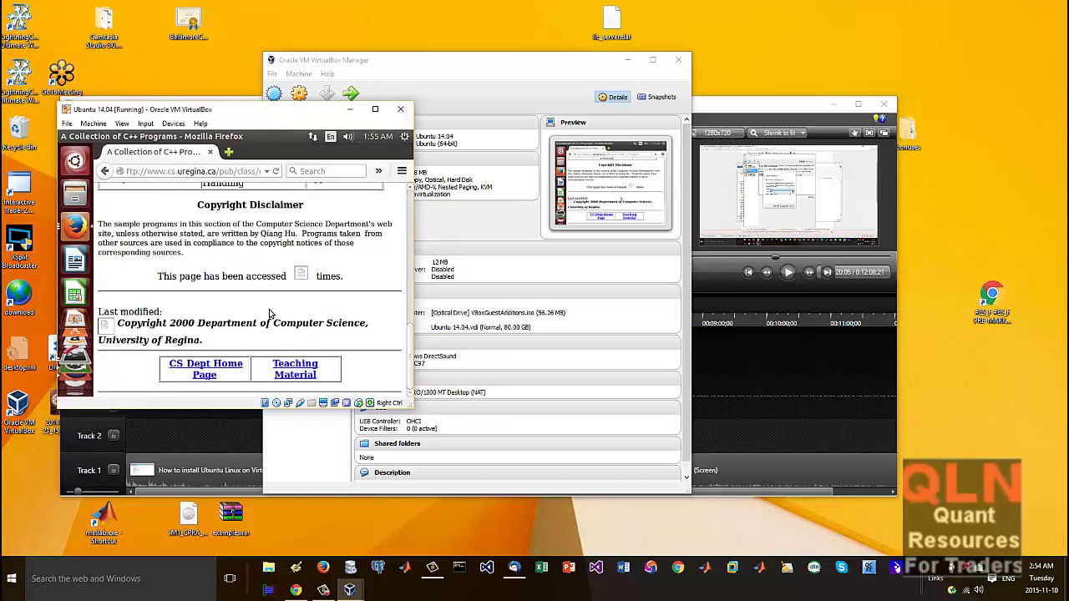
scroll(339, 314, up, 10)
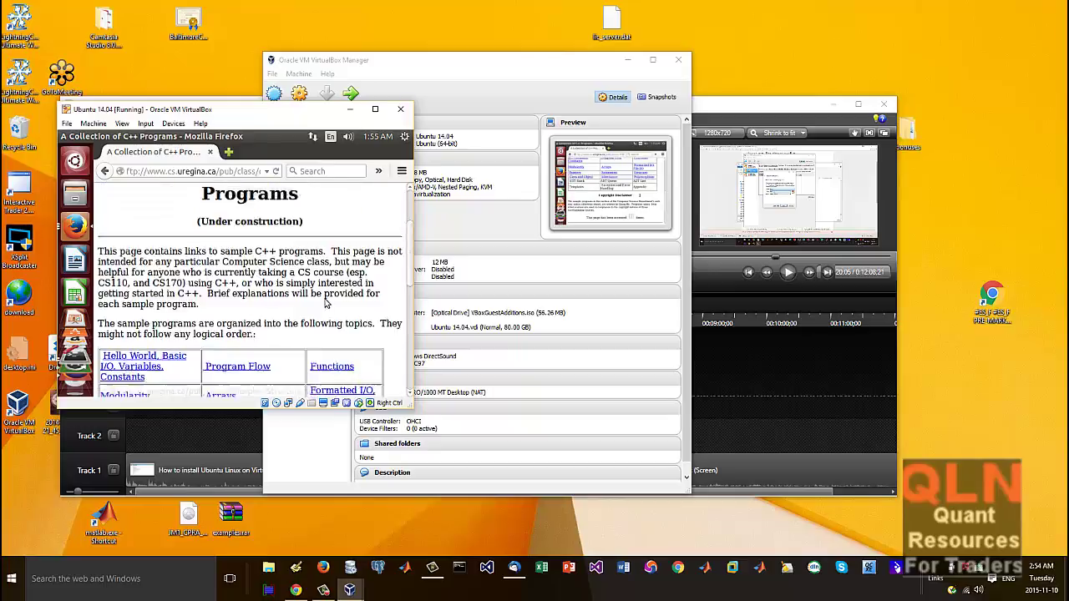
scroll(326, 309, down, 2)
scroll(326, 312, down, 1)
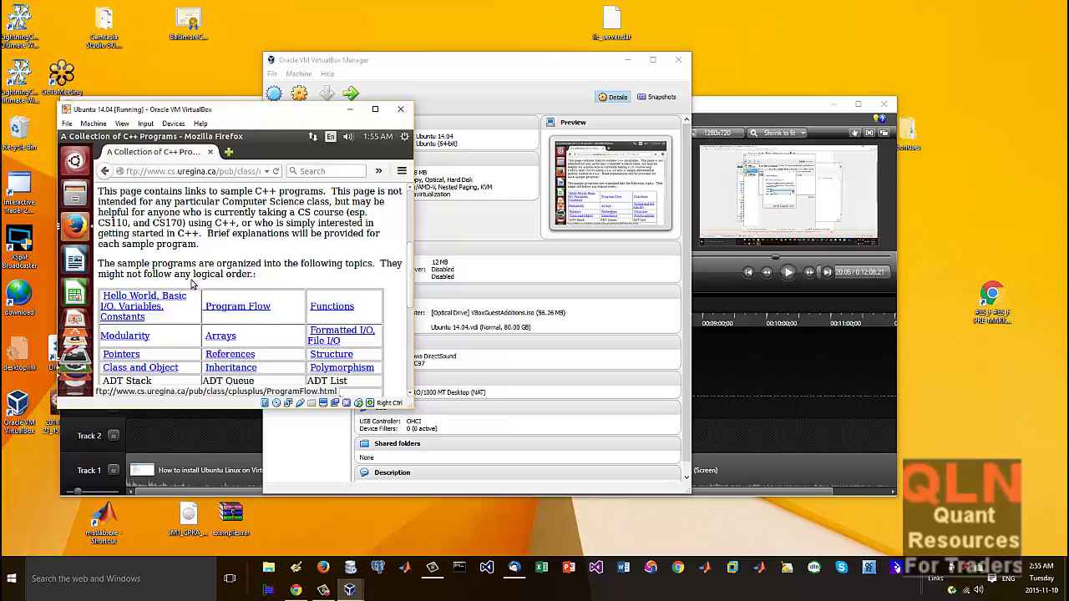
key(alt+Left)
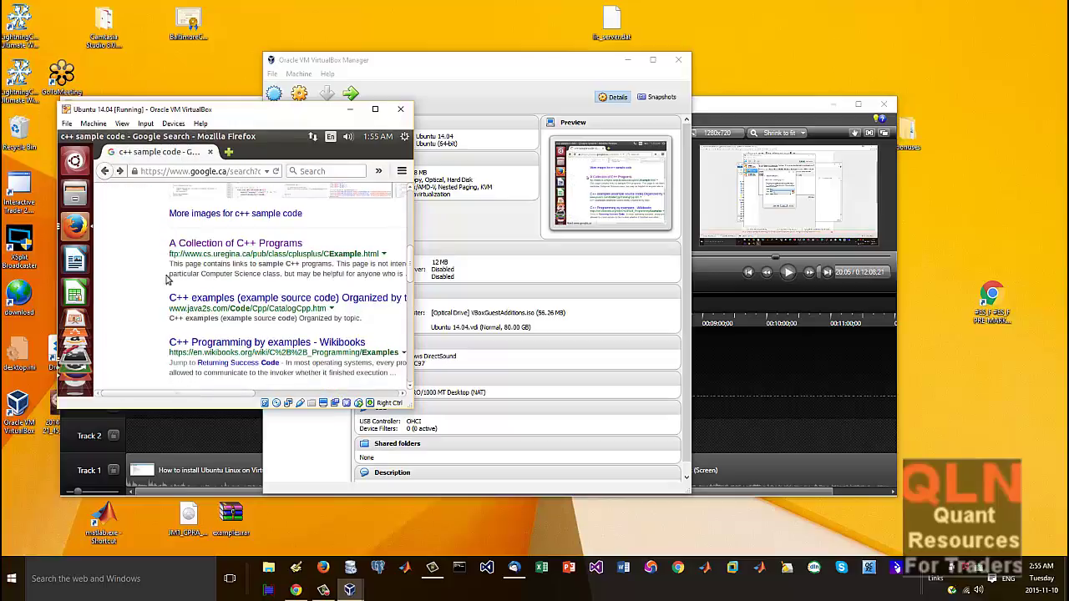
scroll(195, 310, down, 2)
Step: Open the 'Sample C++ Programs' result and scroll through the page
click(197, 309)
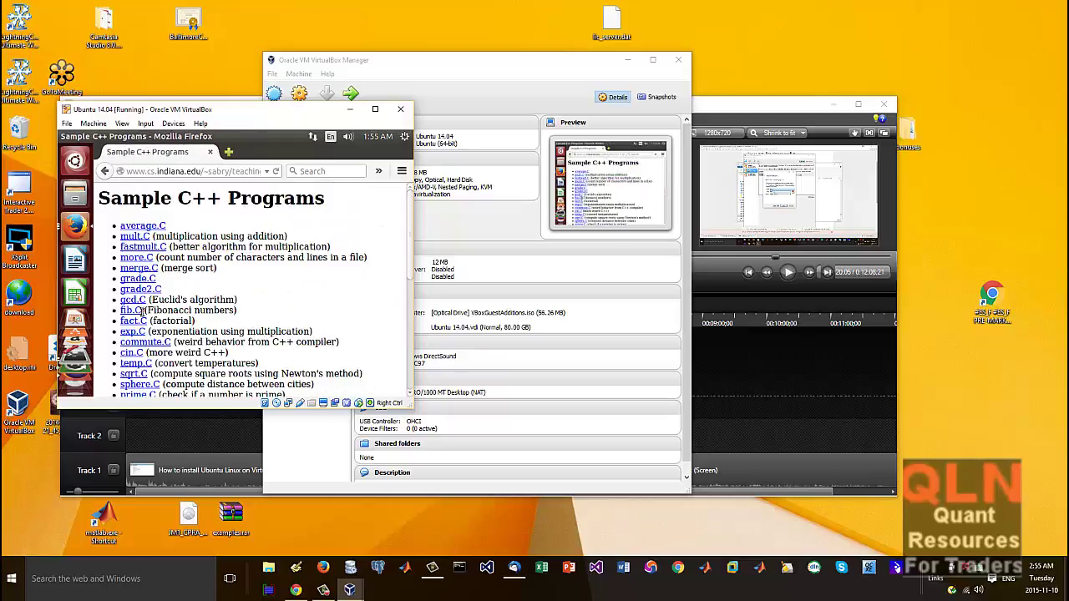
scroll(250, 347, down, 3)
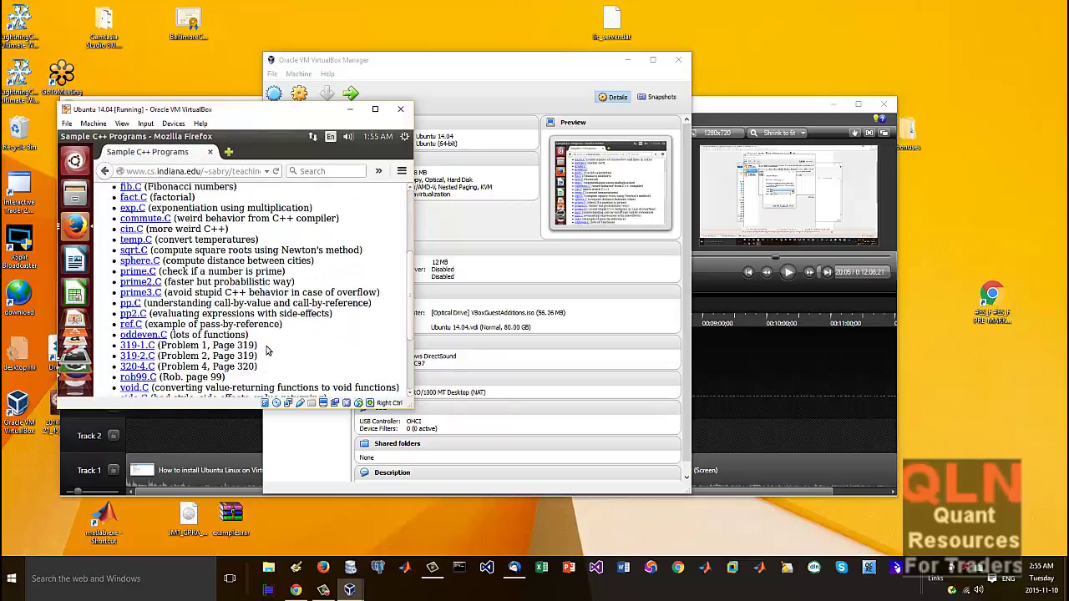
scroll(268, 351, down, 3)
scroll(171, 268, up, 3)
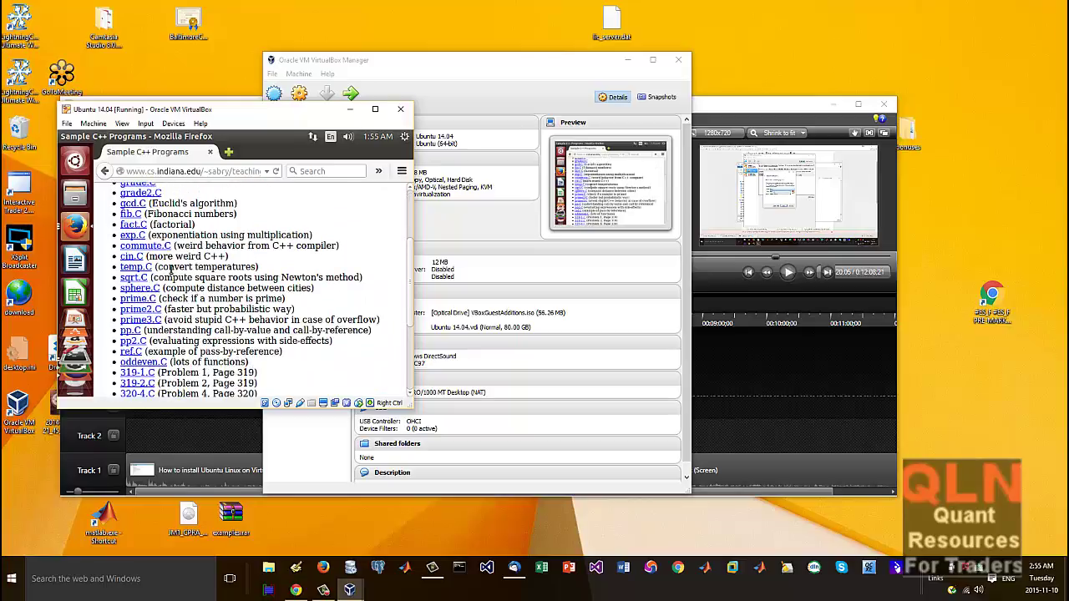
scroll(171, 269, up, 3)
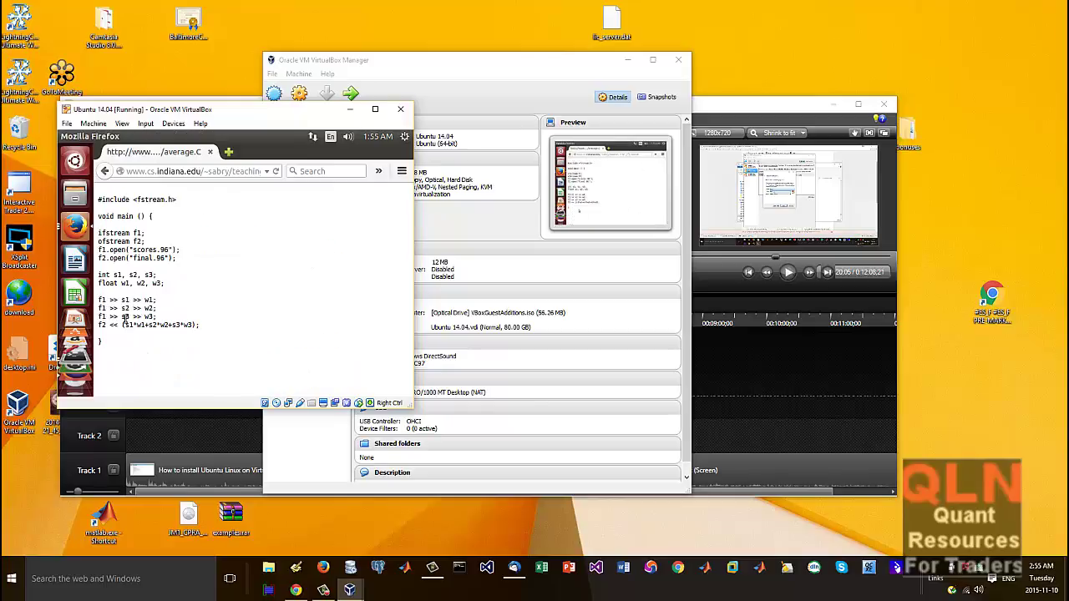
Step: Select all of average.C's source code, then switch back to Eclipse
drag(125, 351, 100, 179)
right_click(147, 219)
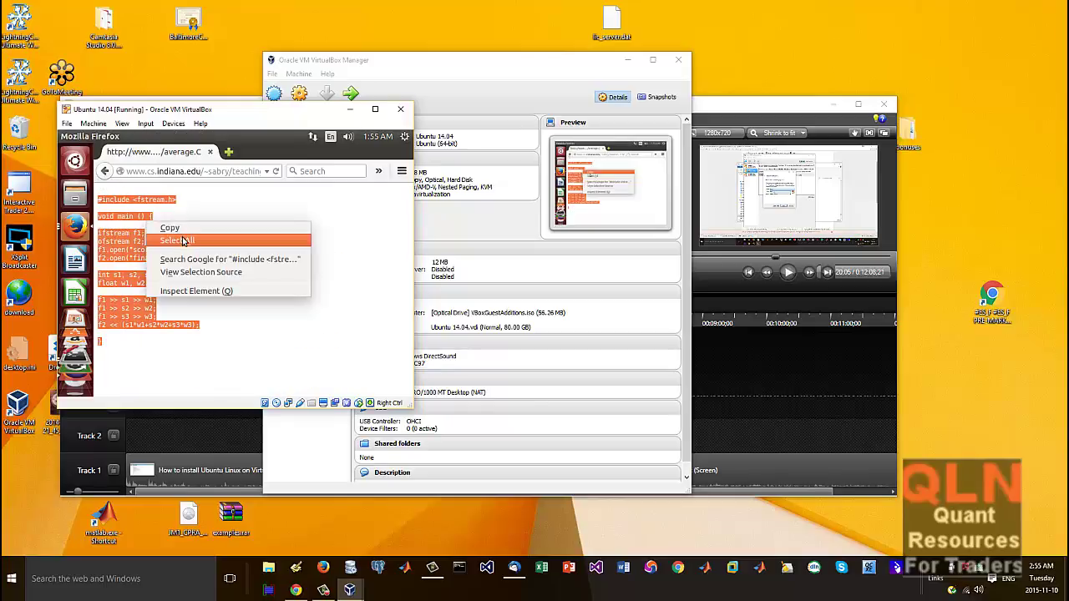
click(182, 240)
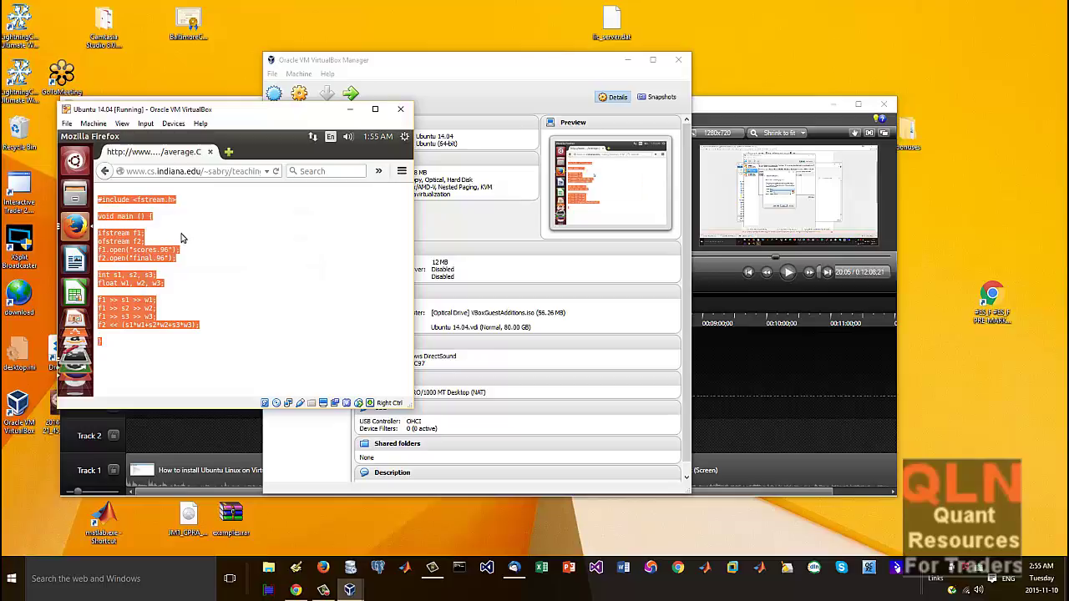
click(79, 311)
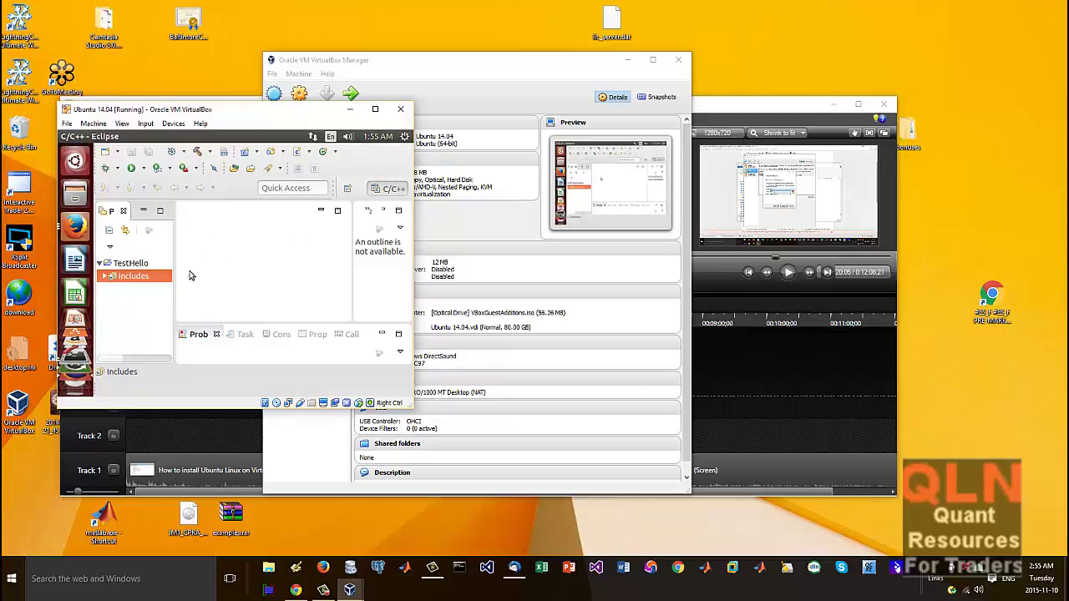
Step: Add source file 'main' to TestHello via New > Source File and open it in the editor
click(122, 264)
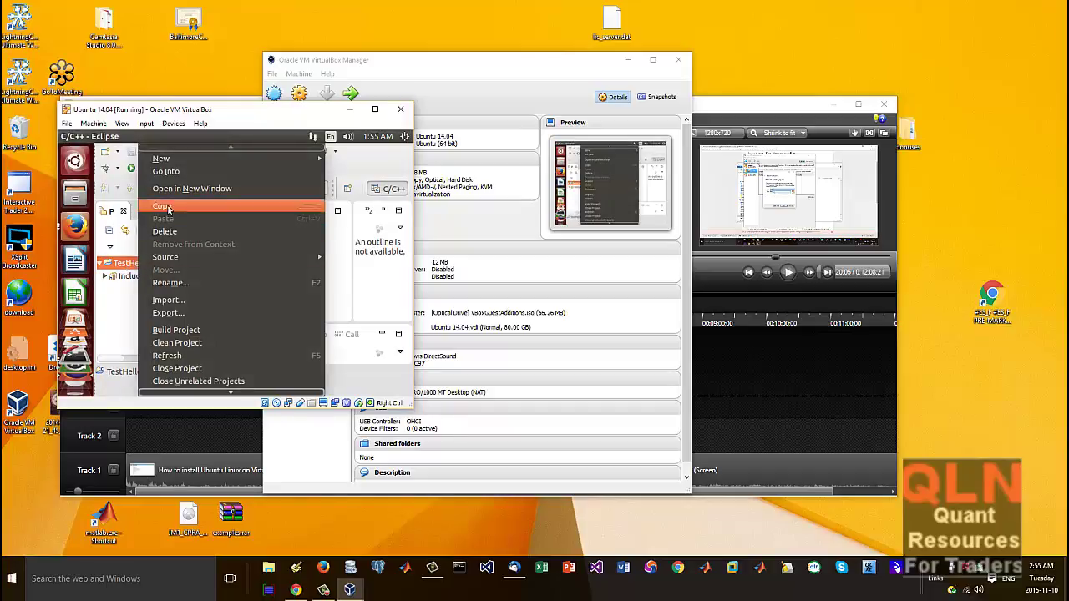
mouse_move(251, 158)
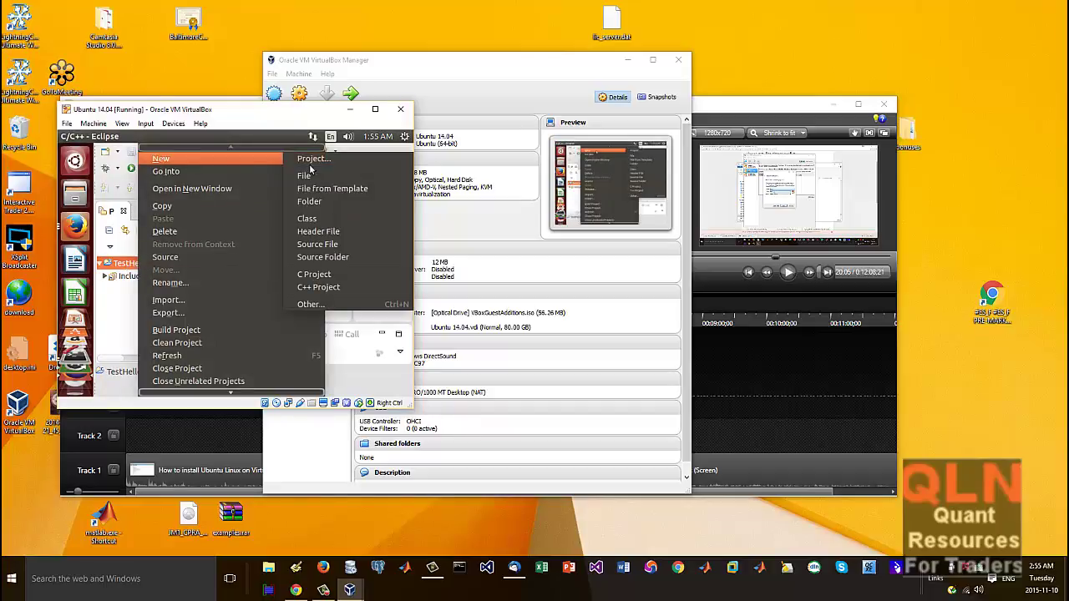
click(360, 245)
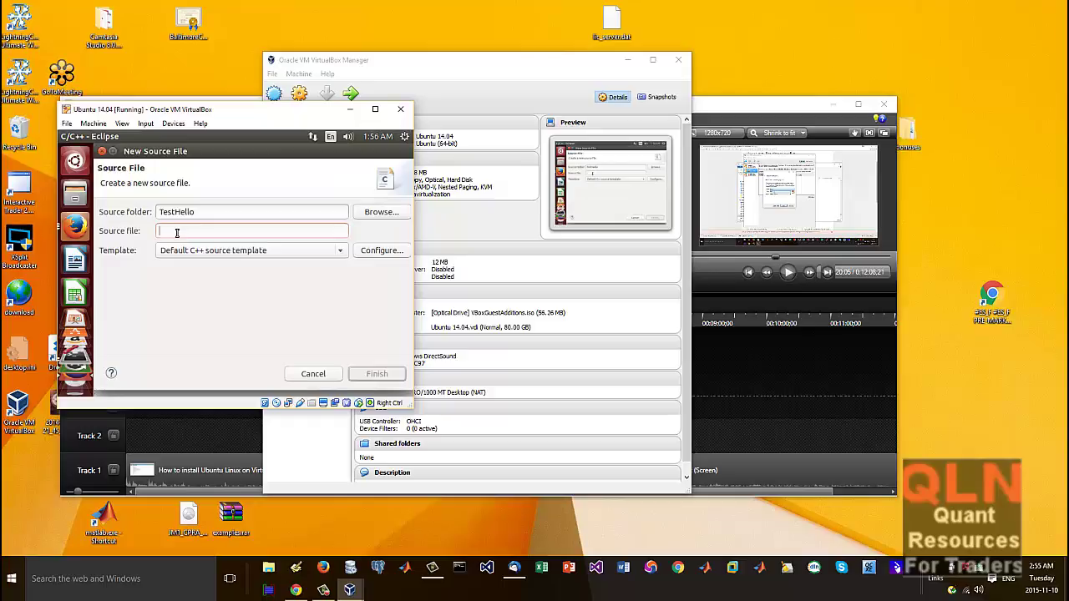
text(main)
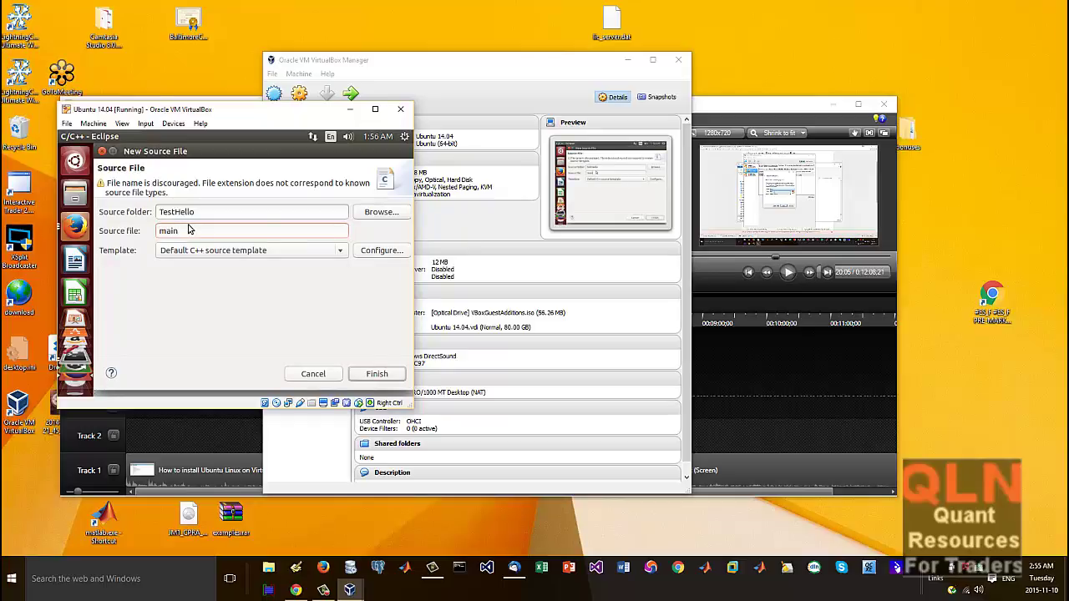
click(380, 376)
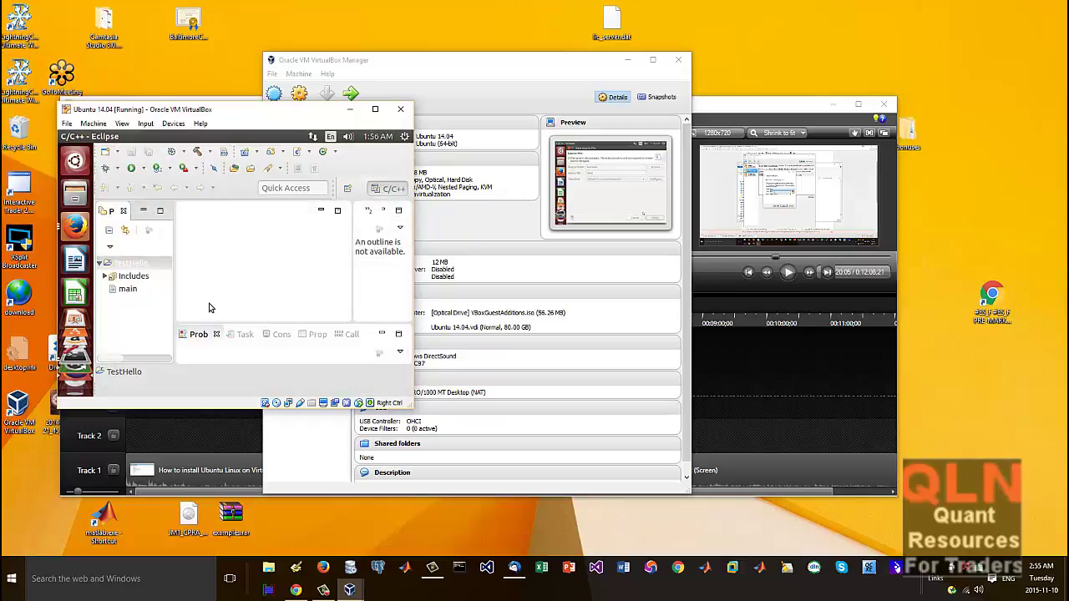
double_click(128, 291)
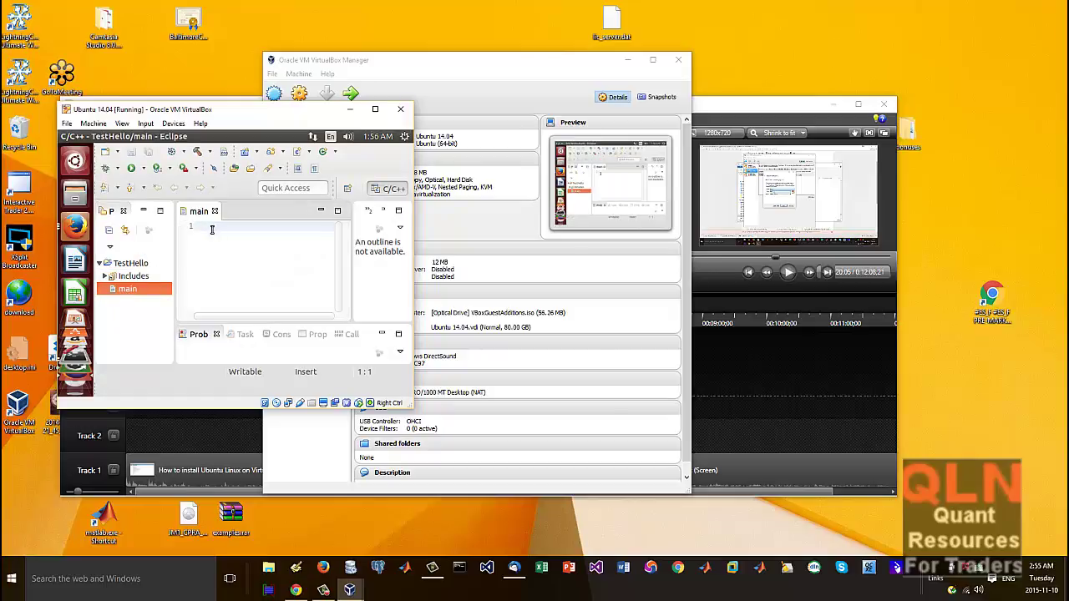
Step: Paste the average.C code into main, save it, and dismiss the failed launch message
key(ctrl+v)
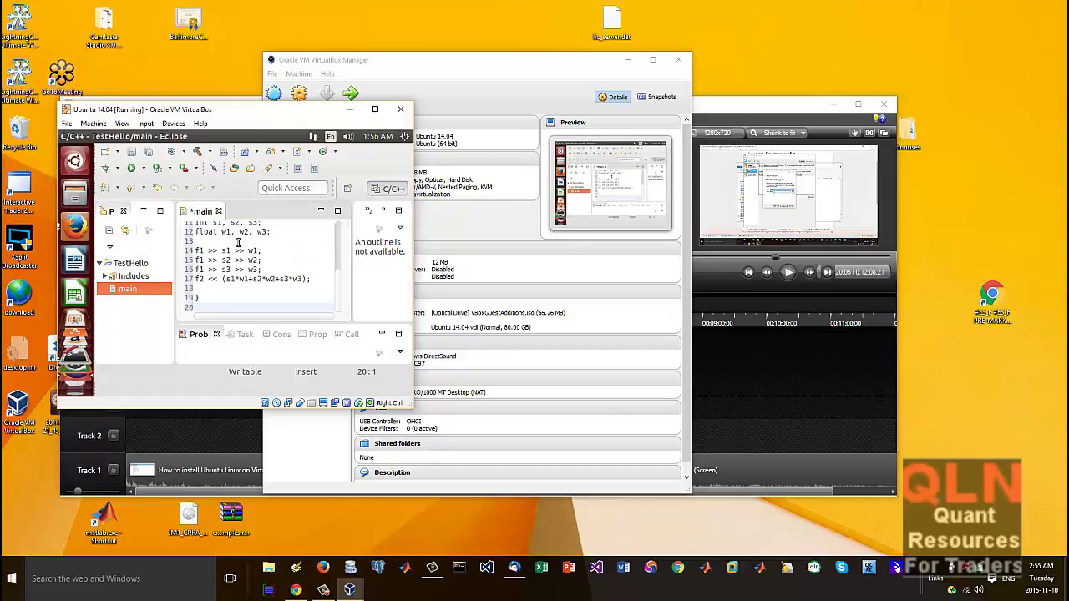
key(ctrl+s)
scroll(241, 251, up, 4)
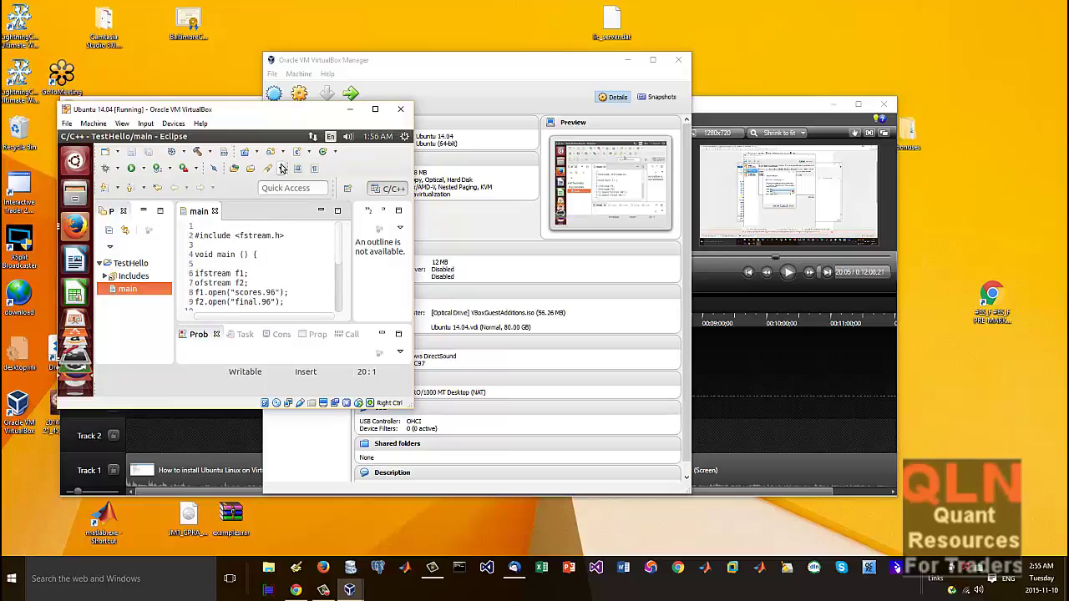
click(131, 169)
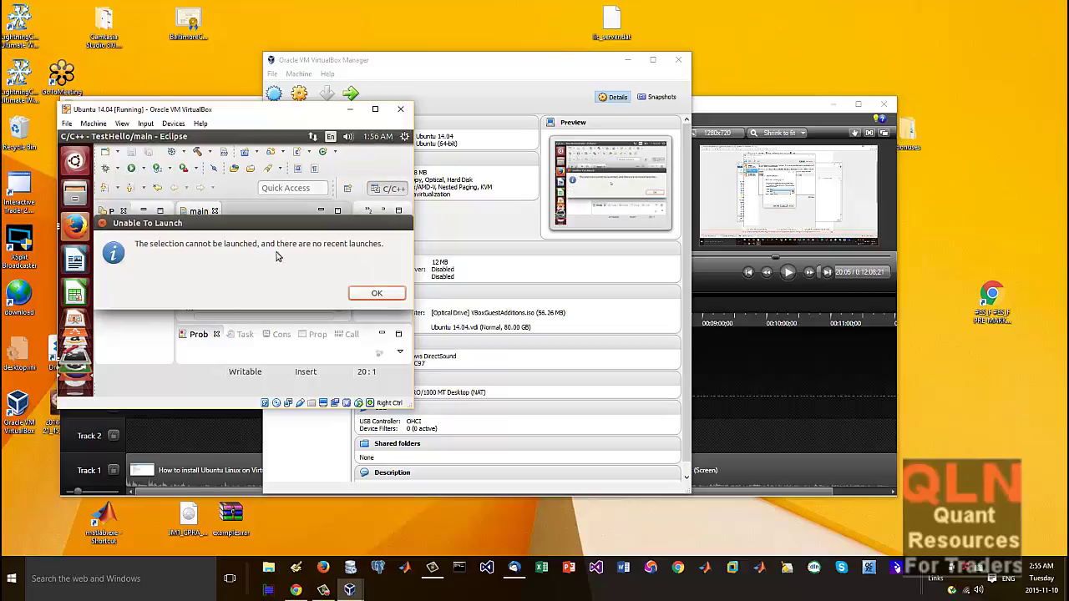
click(384, 297)
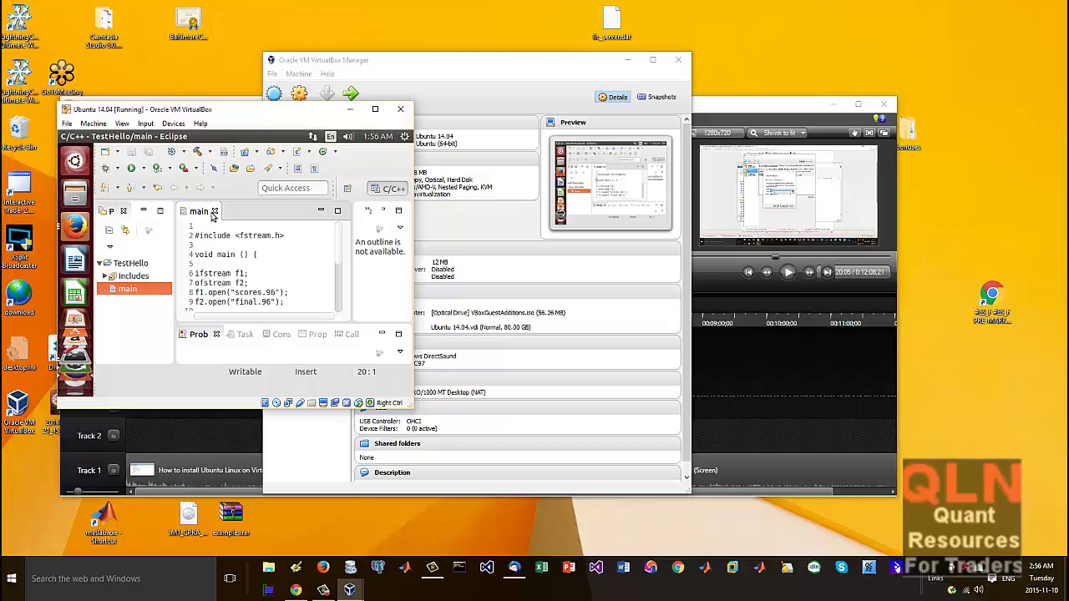
Step: Open Run Configurations from the Run button's dropdown menu
click(143, 170)
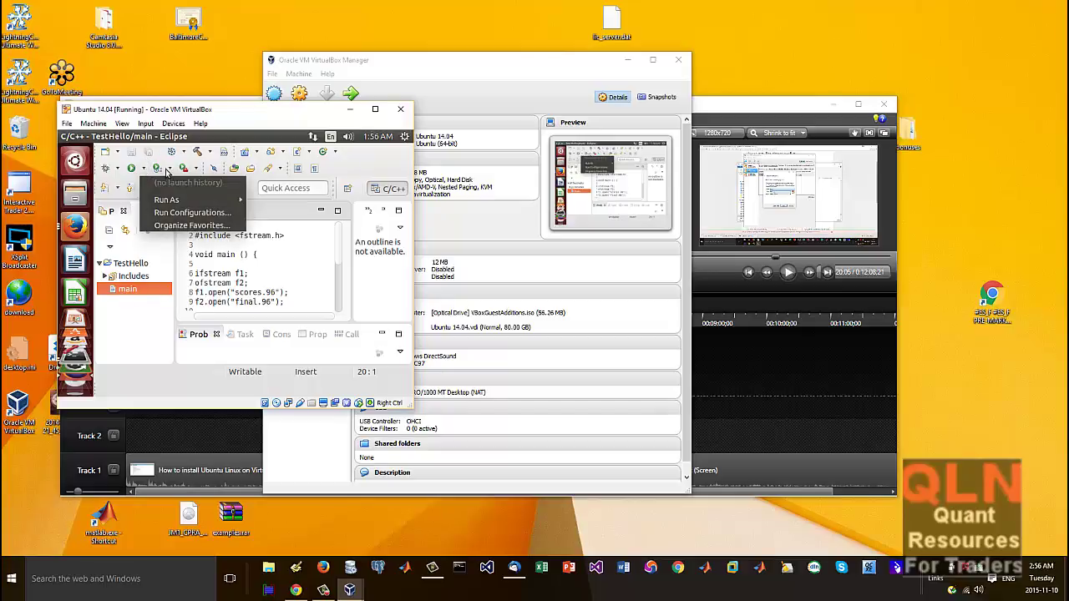
click(167, 170)
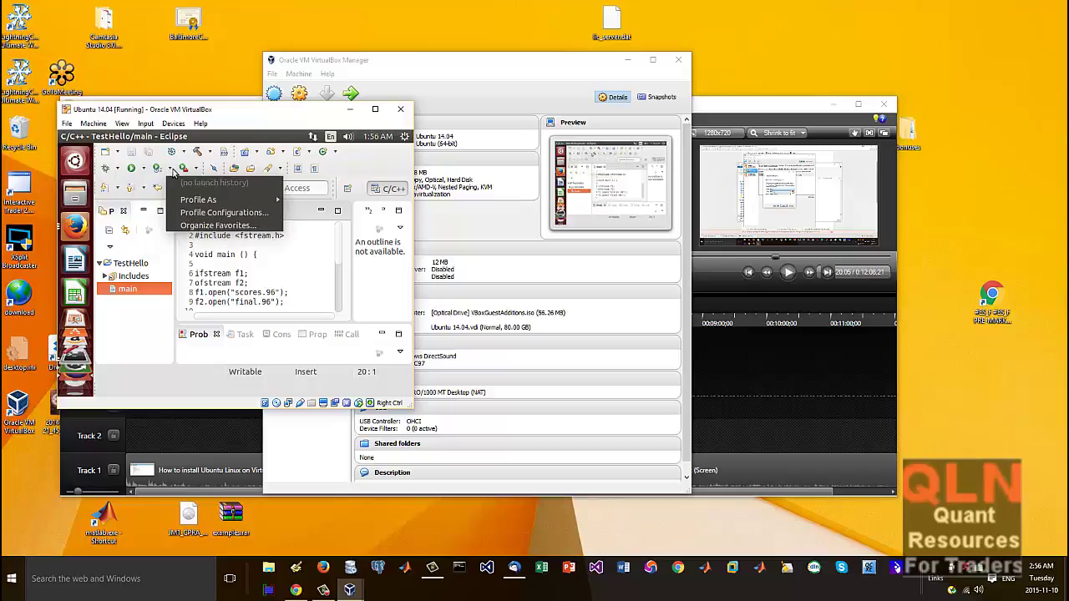
click(144, 173)
click(144, 173)
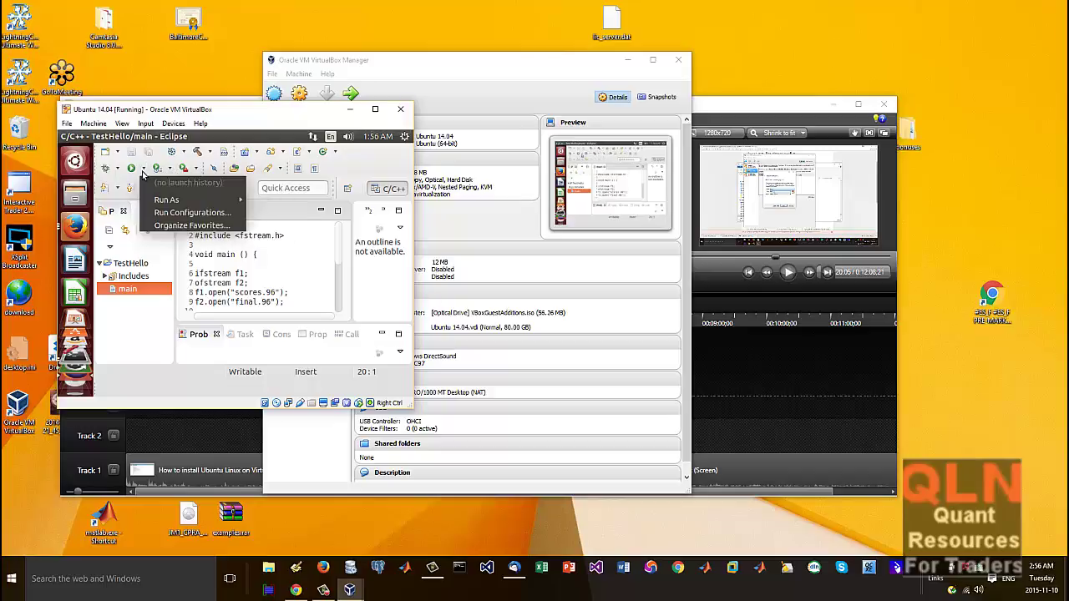
mouse_move(167, 202)
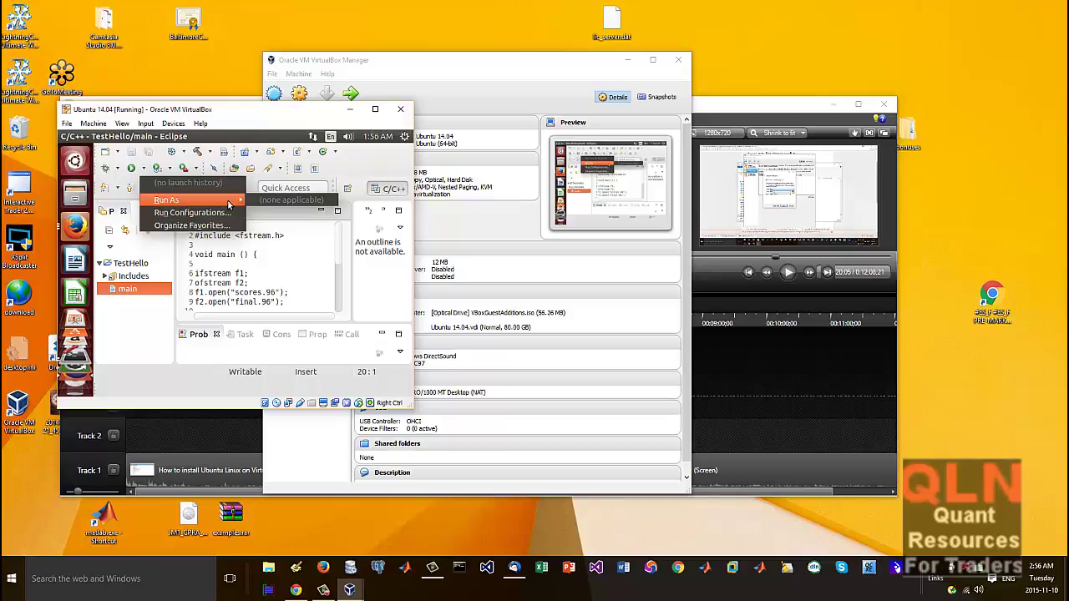
click(192, 212)
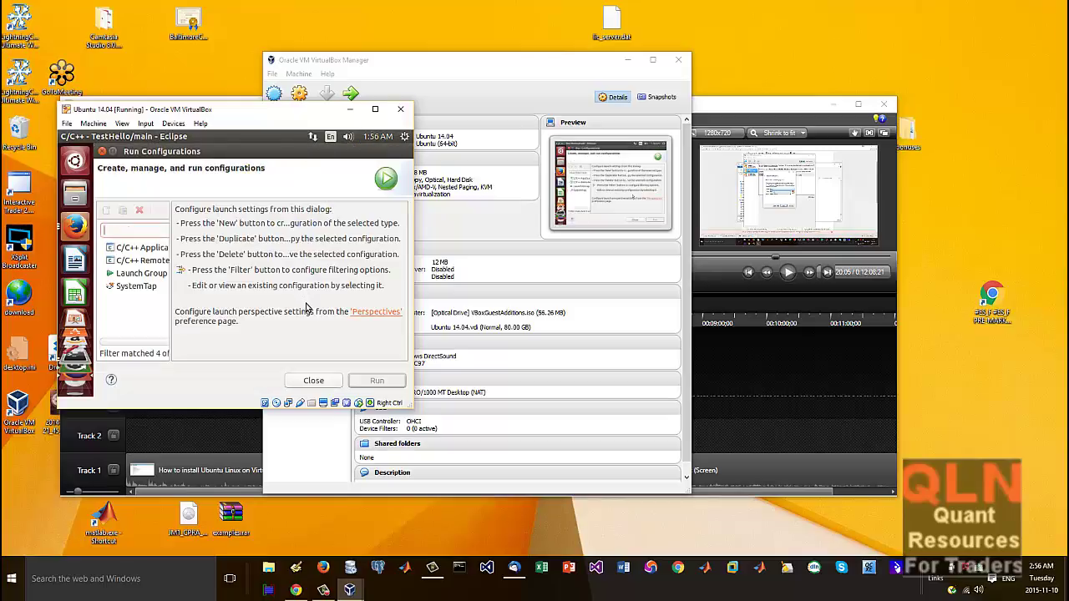
Step: Create a TestHello Debug C/C++ Application configuration, look at C/C++ Remote, then close the dialog
click(142, 249)
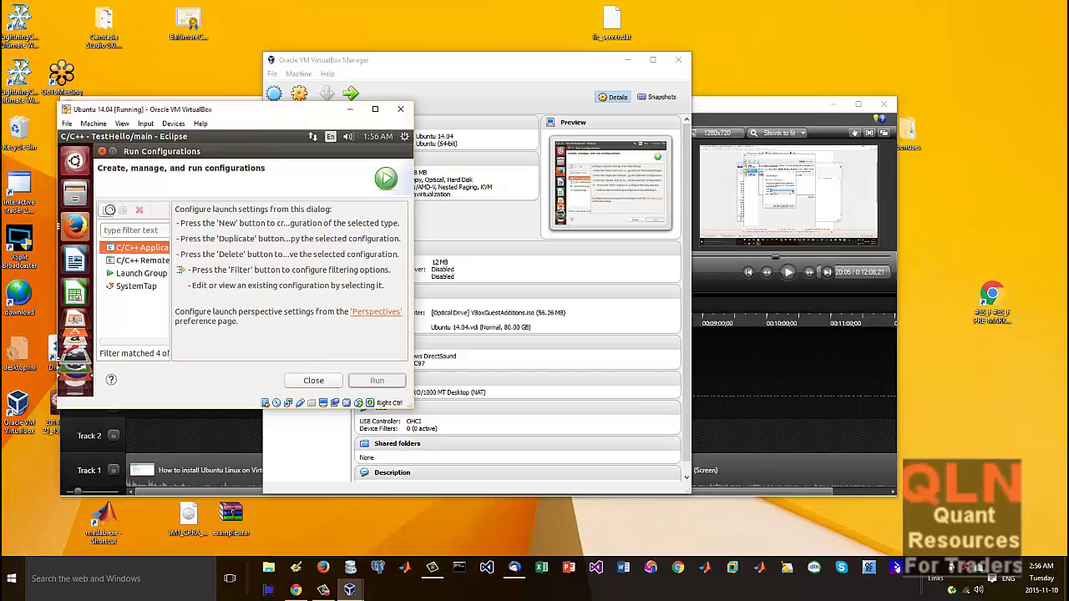
click(106, 210)
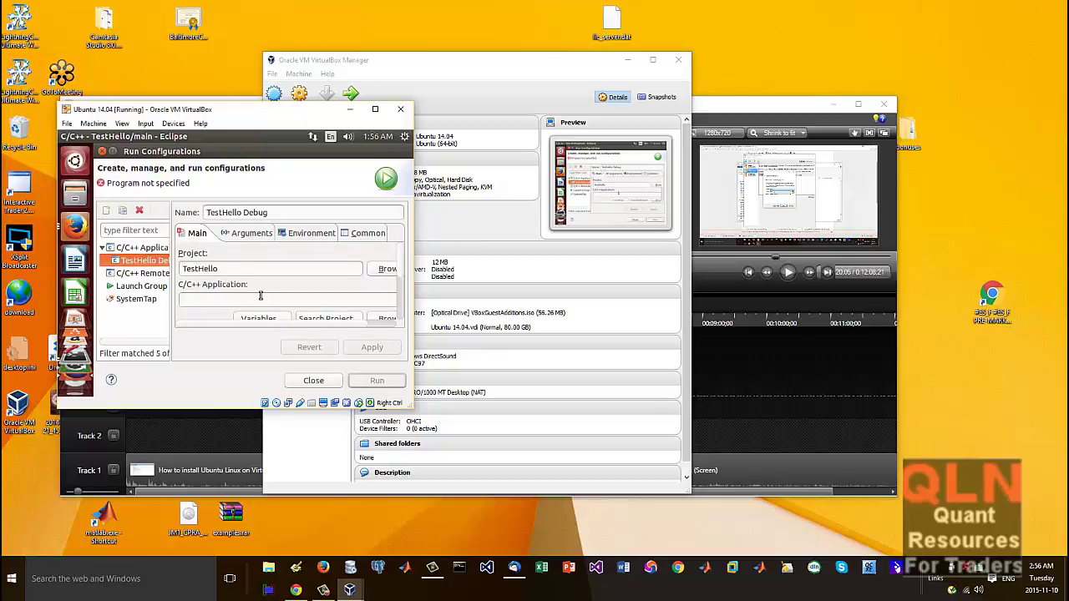
click(158, 276)
click(151, 261)
click(313, 380)
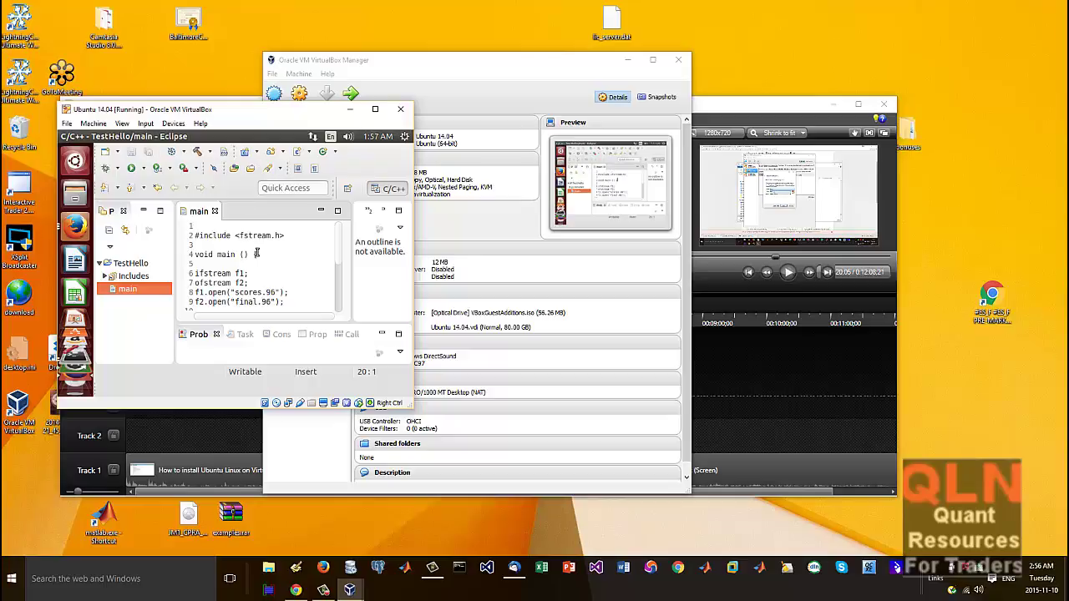
Step: Run Build Project on TestHello from its context menu and show the Console output
right_click(252, 249)
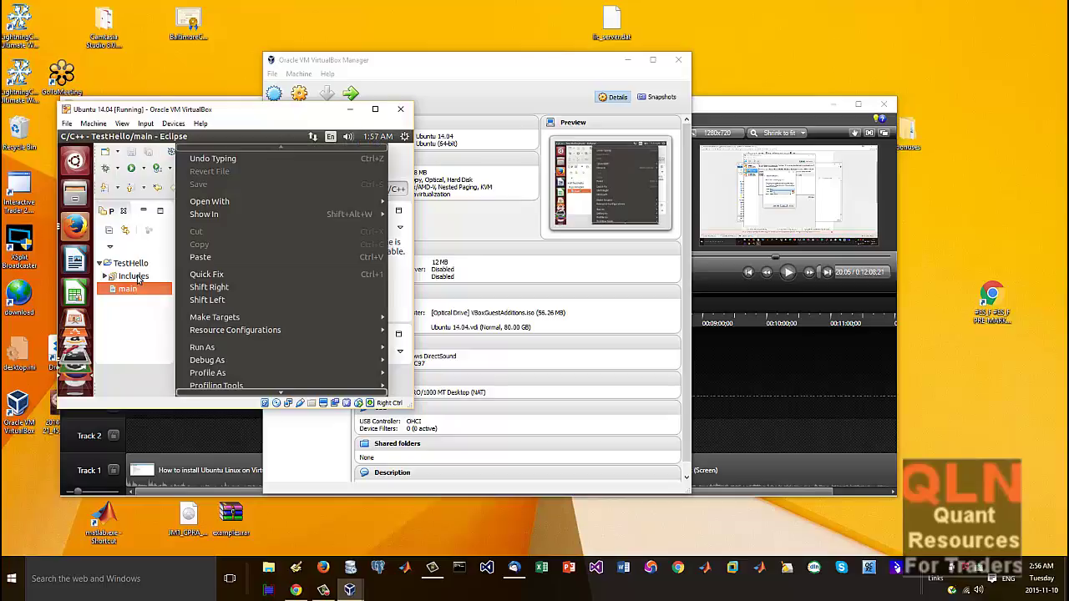
click(135, 269)
click(134, 267)
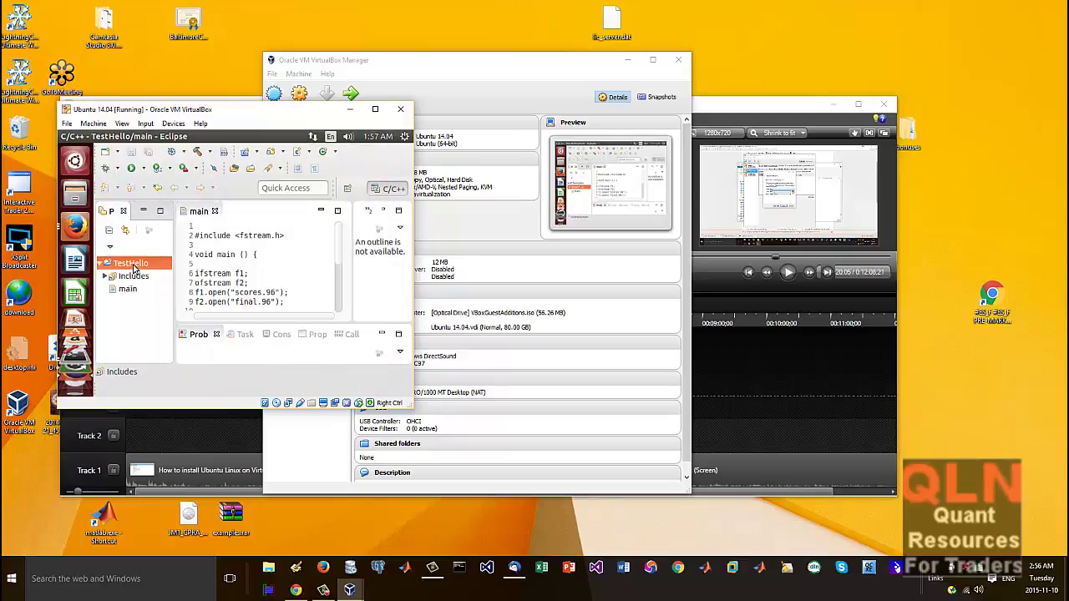
right_click(134, 268)
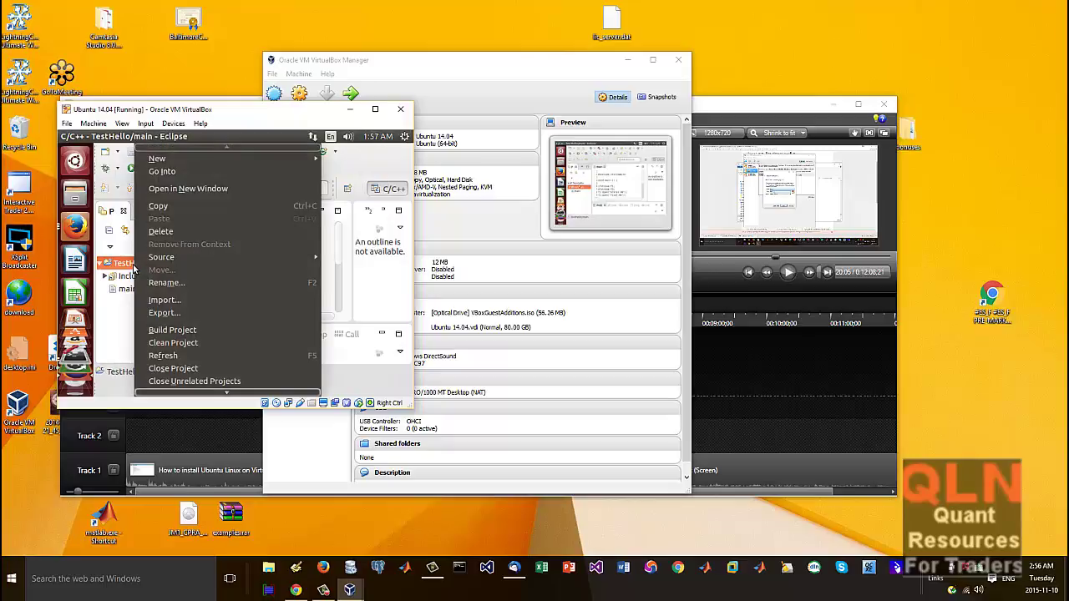
click(221, 331)
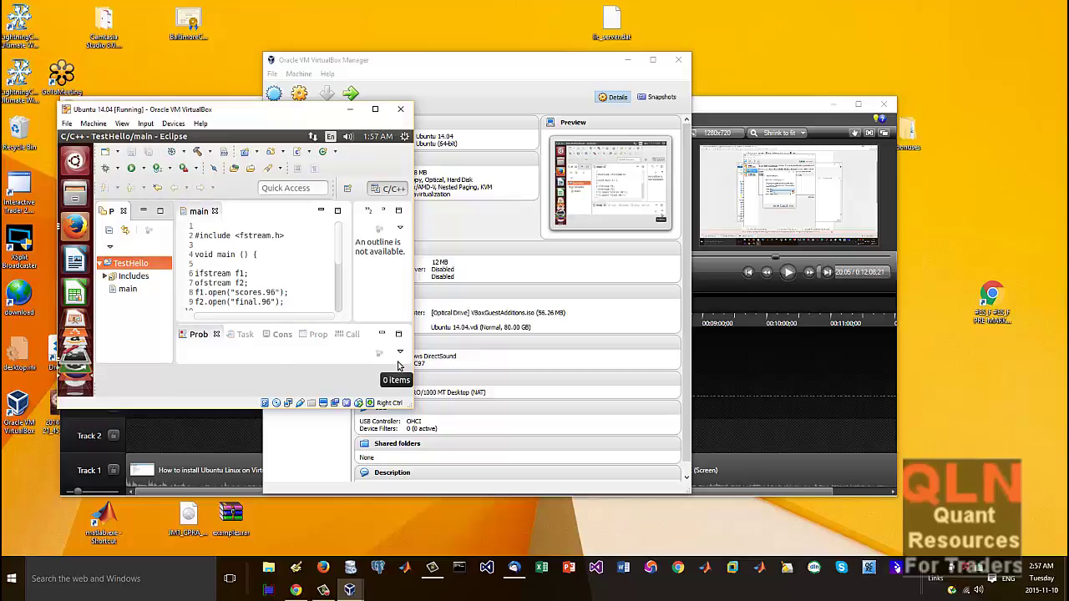
click(244, 335)
click(279, 335)
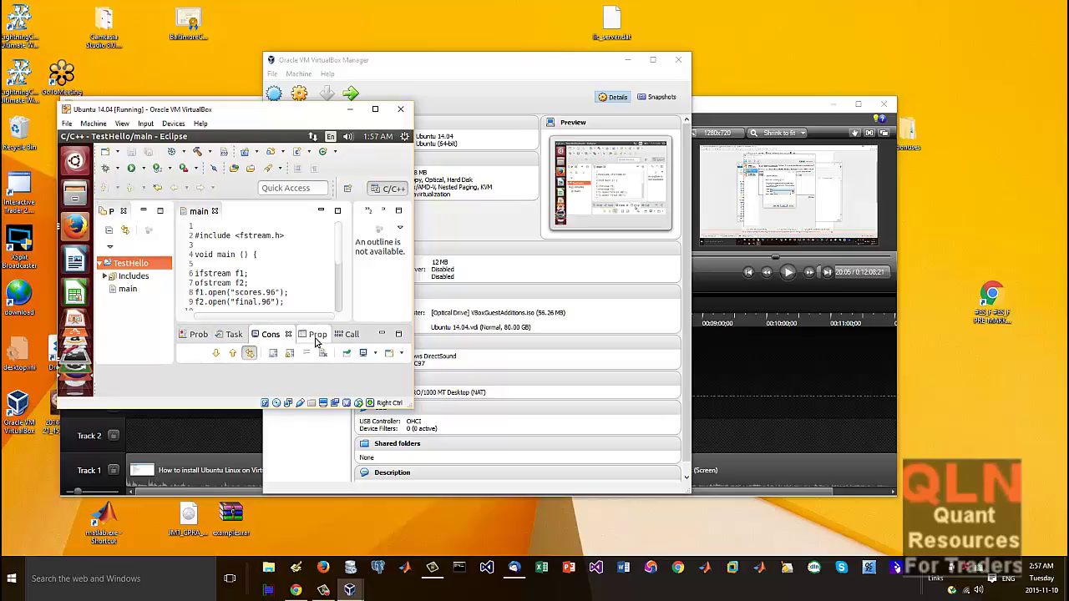
click(122, 124)
click(146, 136)
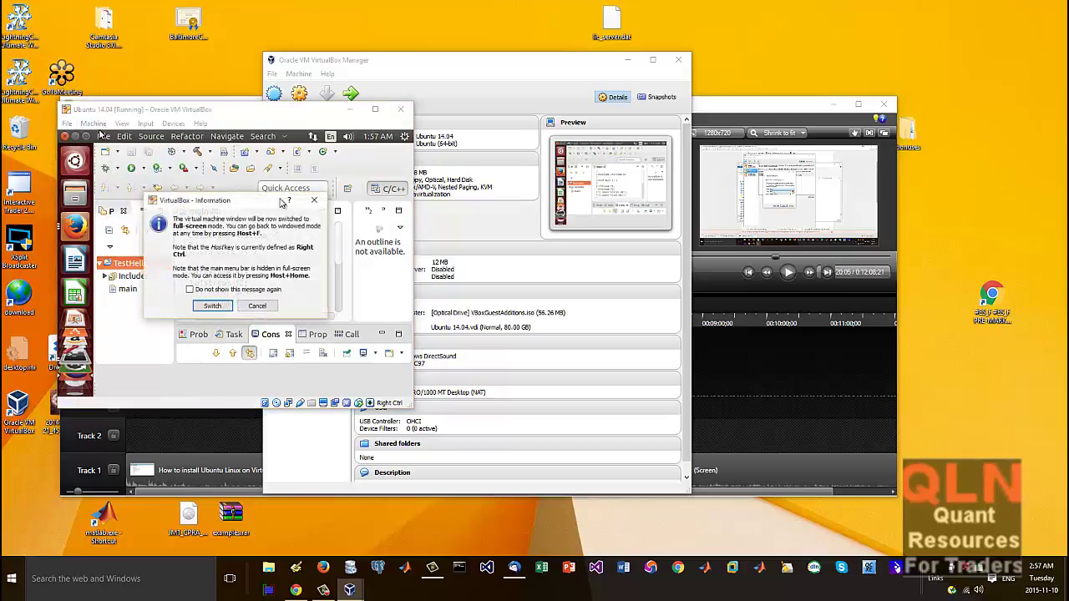
click(213, 306)
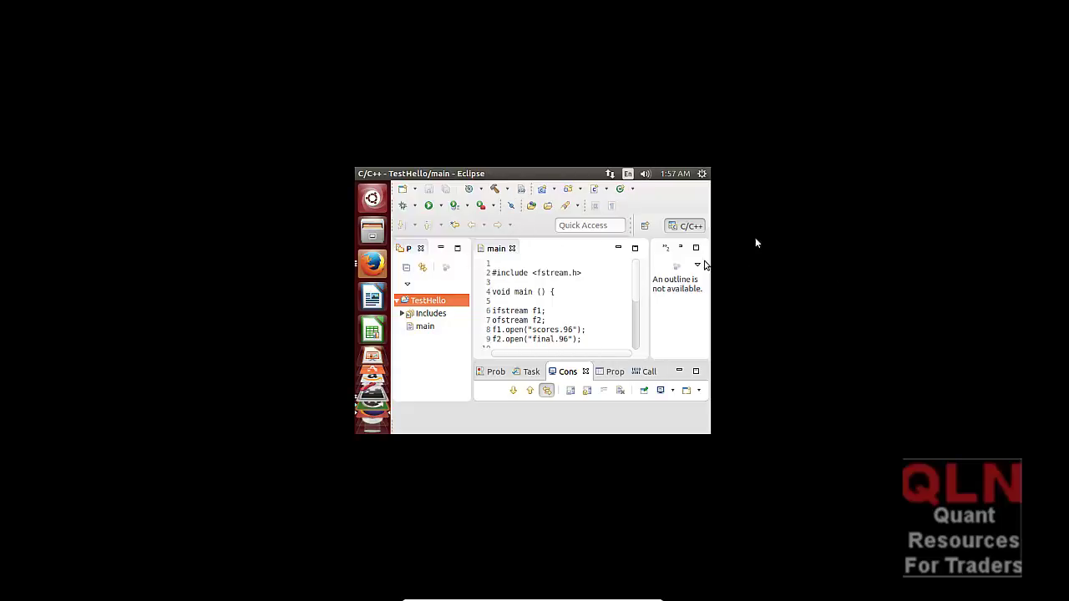
mouse_move(574, 178)
mouse_move(401, 179)
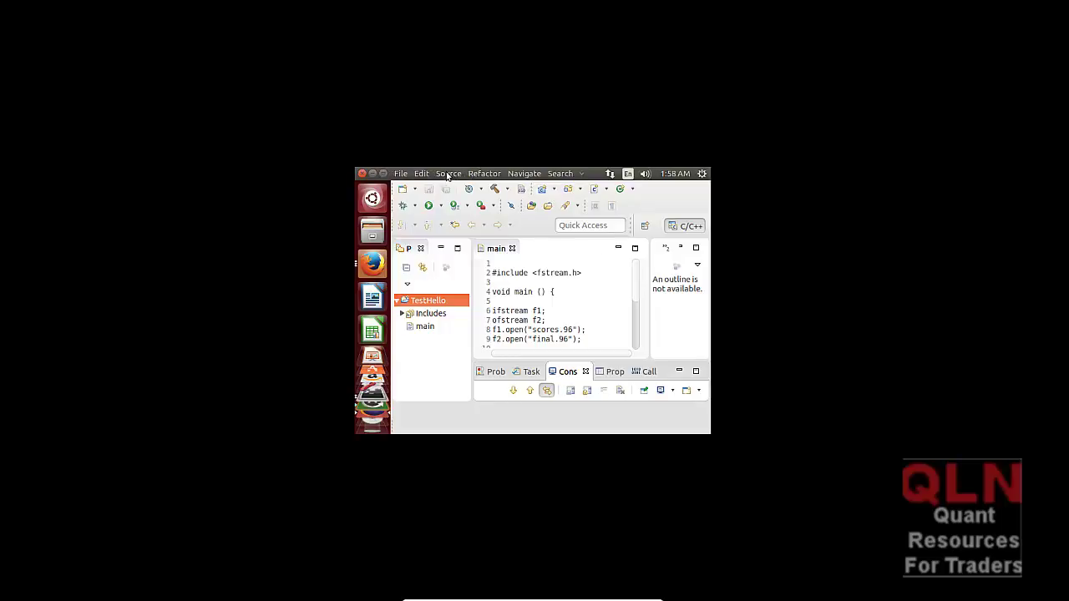
click(449, 175)
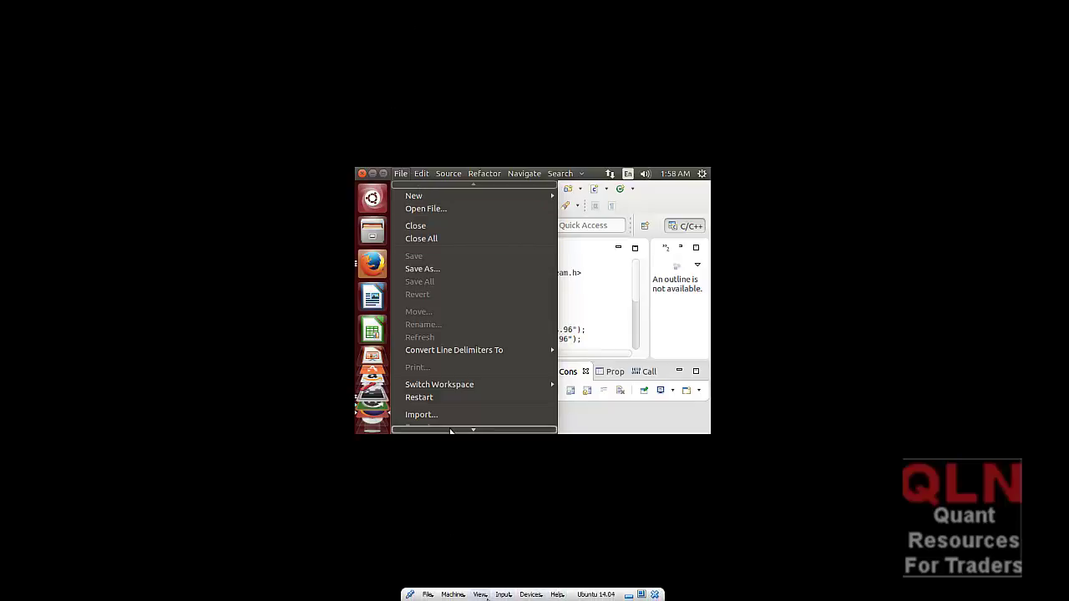
click(481, 595)
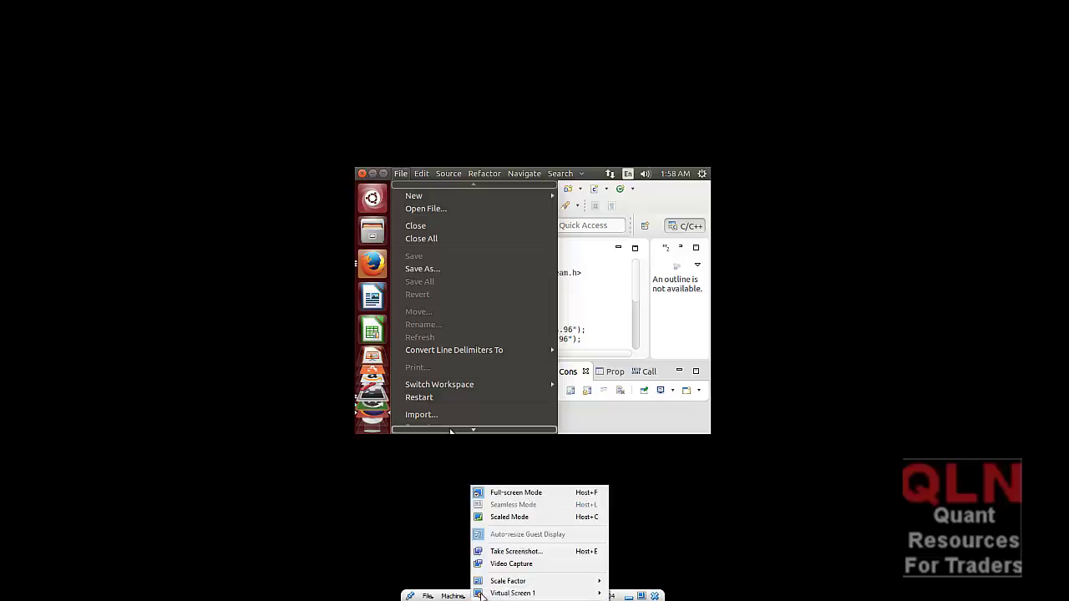
click(513, 493)
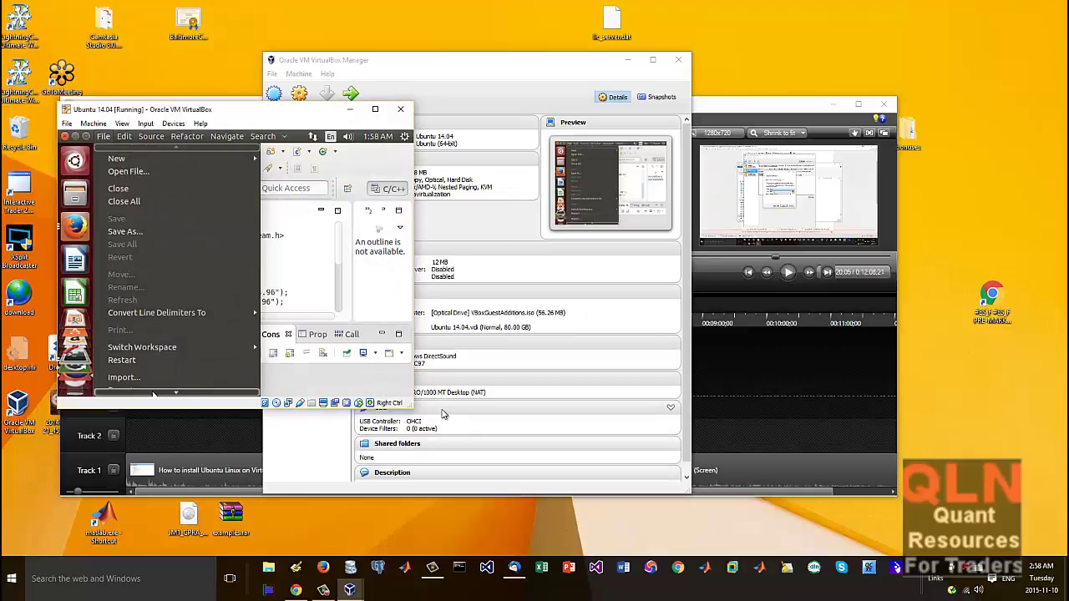
Step: Drag the Ubuntu VM window larger, then switch it to View > Full-screen Mode
drag(410, 405, 557, 479)
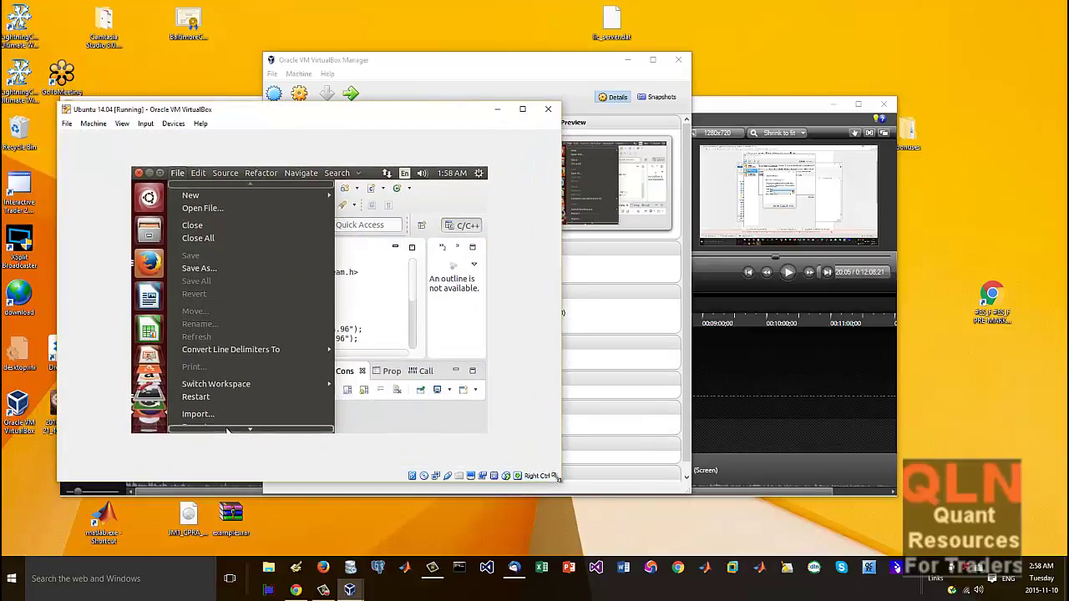
click(118, 125)
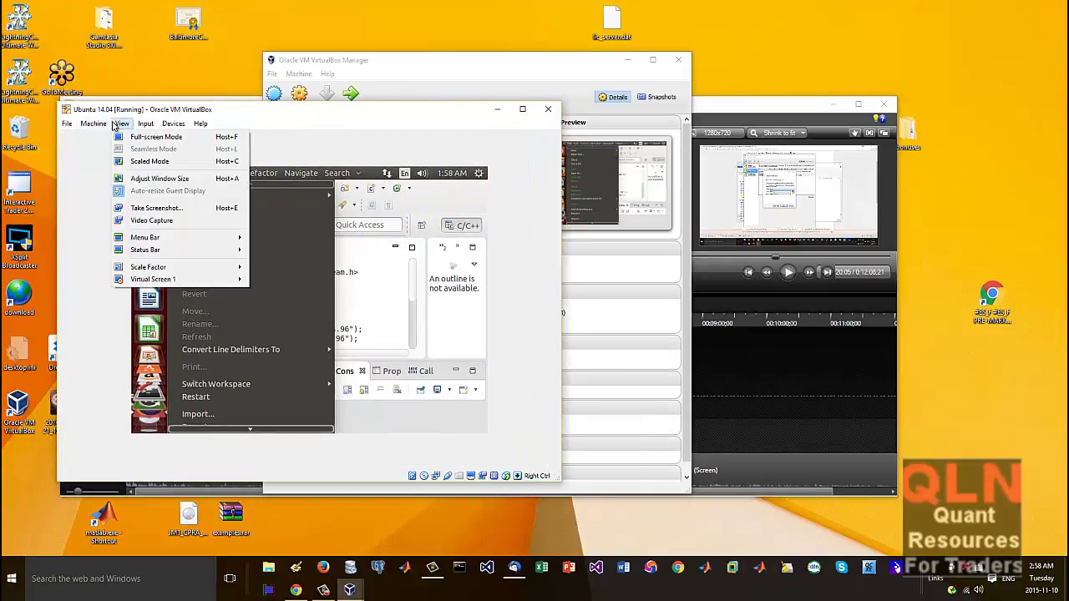
click(150, 137)
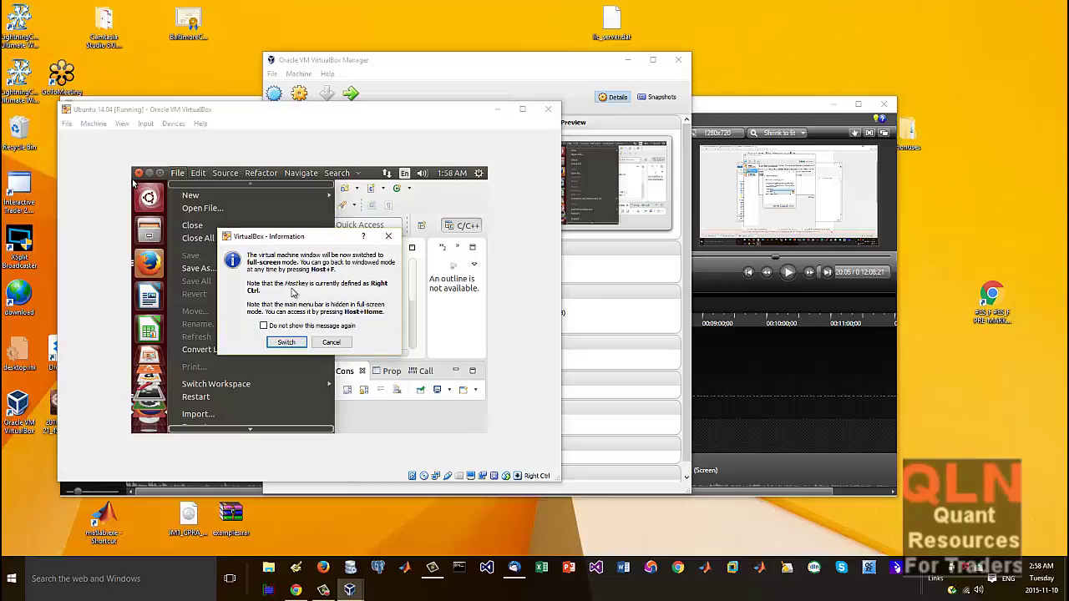
click(287, 344)
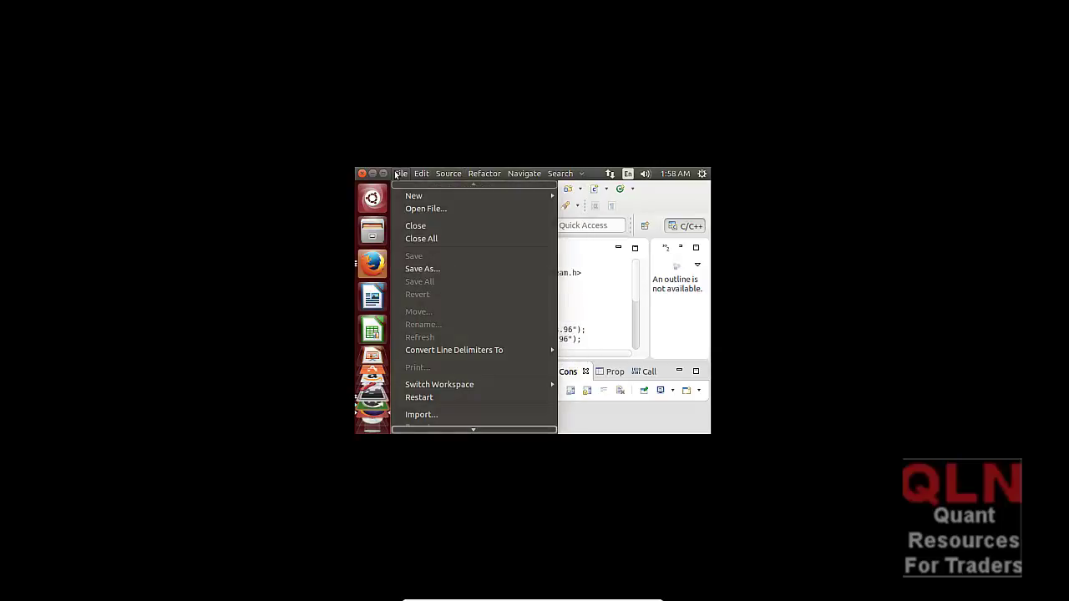
Step: Close Eclipse's File menu and browse the VirtualBox mini-toolbar View and Input menus
click(399, 181)
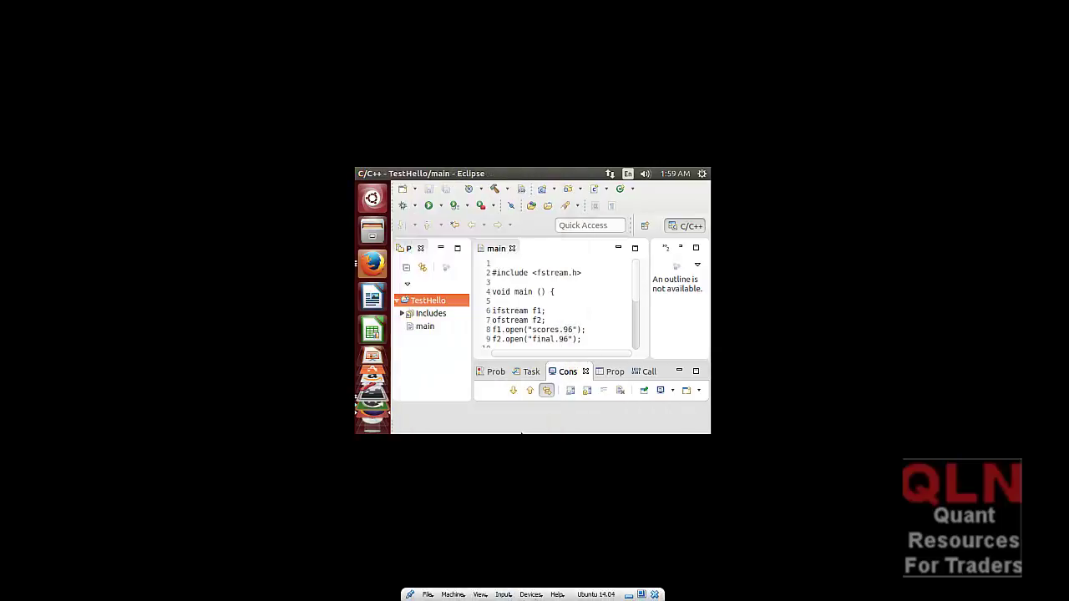
click(490, 597)
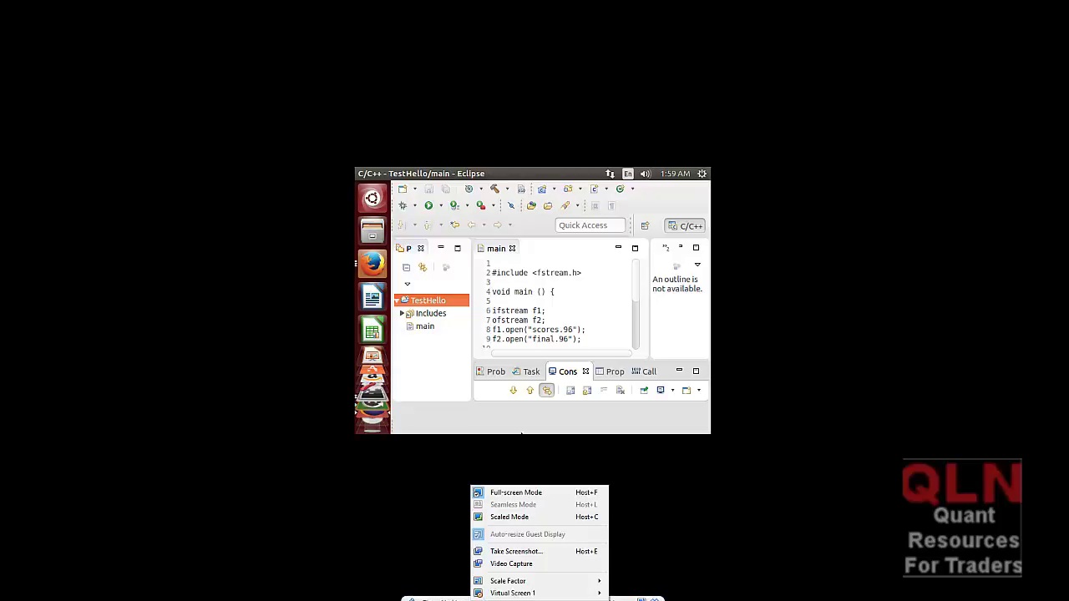
mouse_move(455, 598)
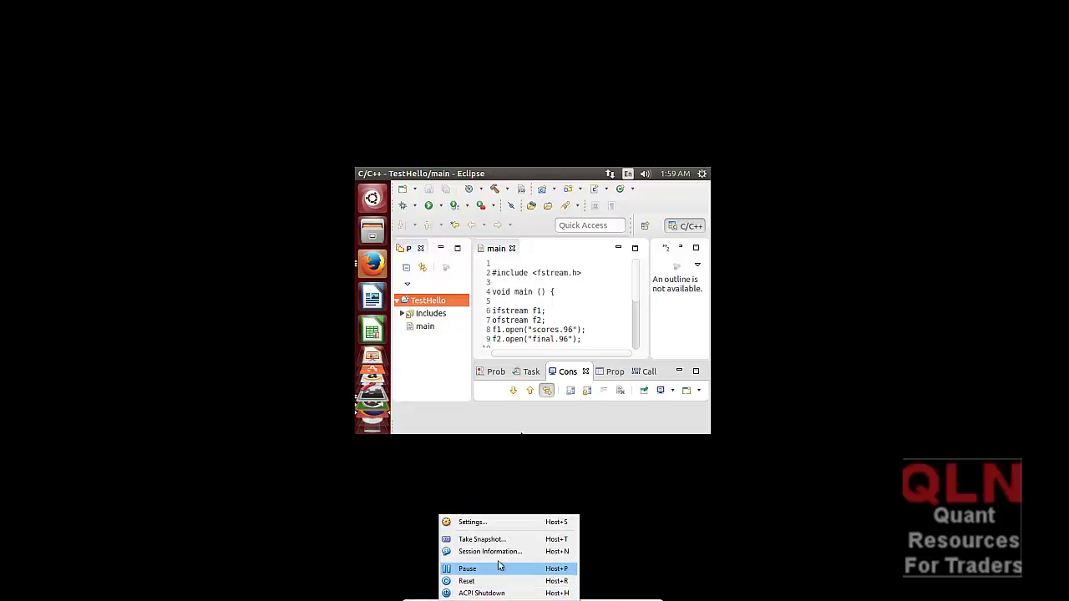
mouse_move(423, 597)
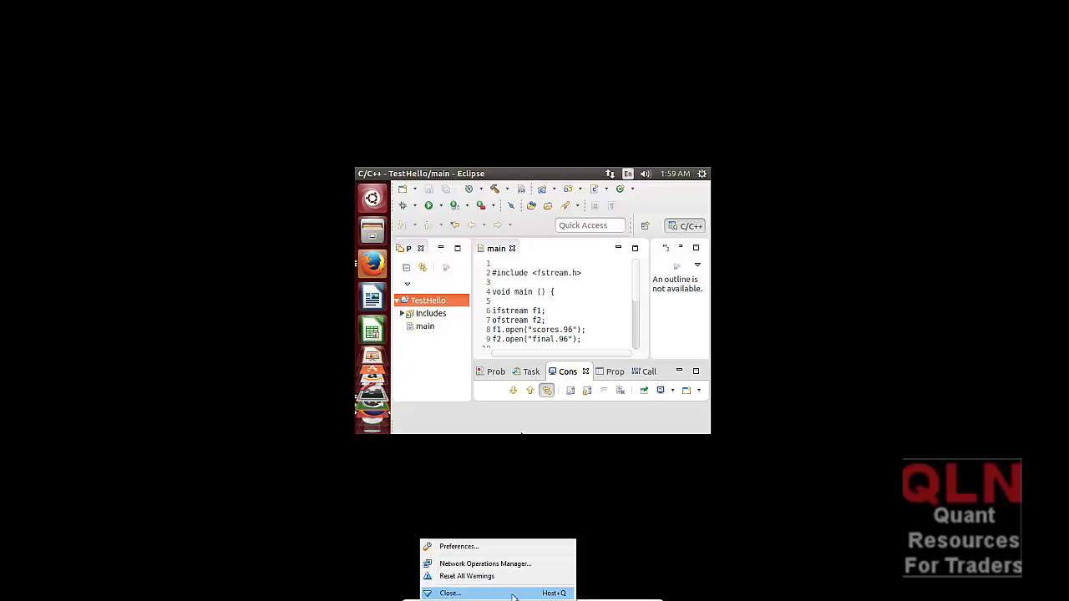
click(700, 537)
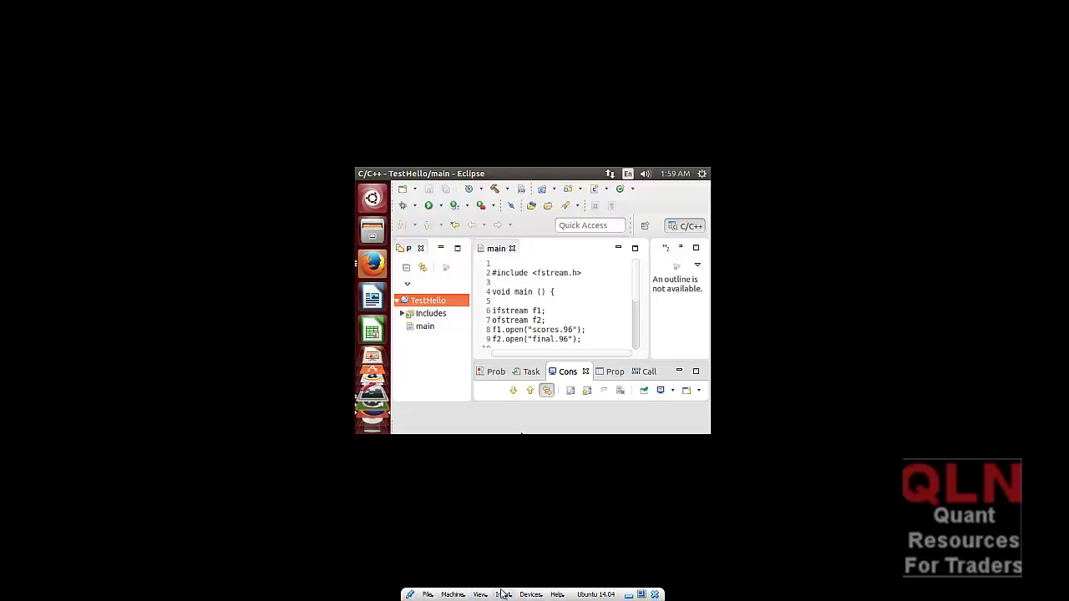
click(502, 593)
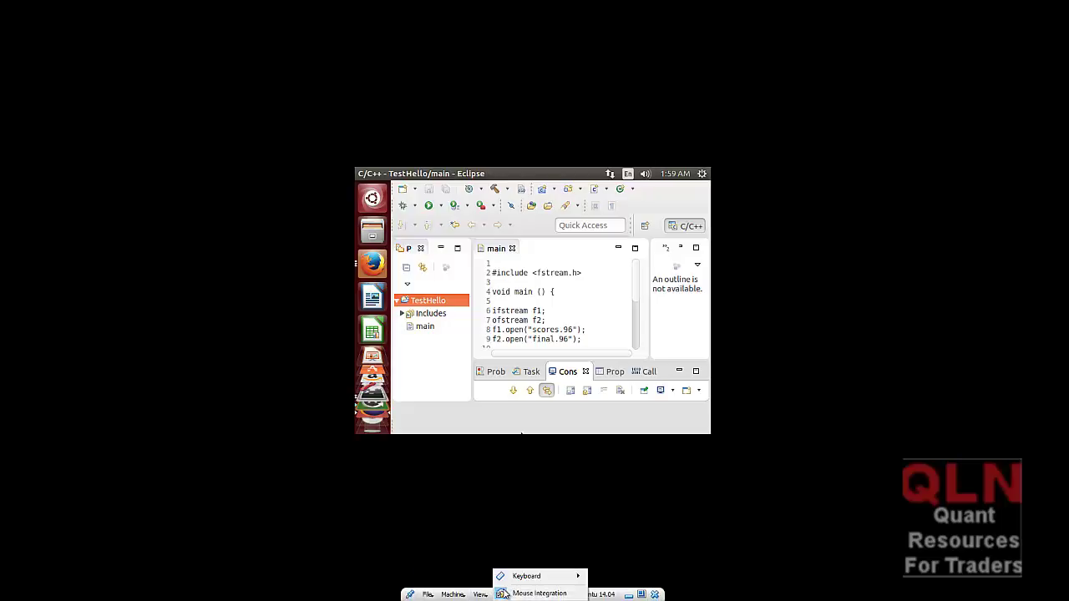
click(599, 523)
mouse_move(608, 598)
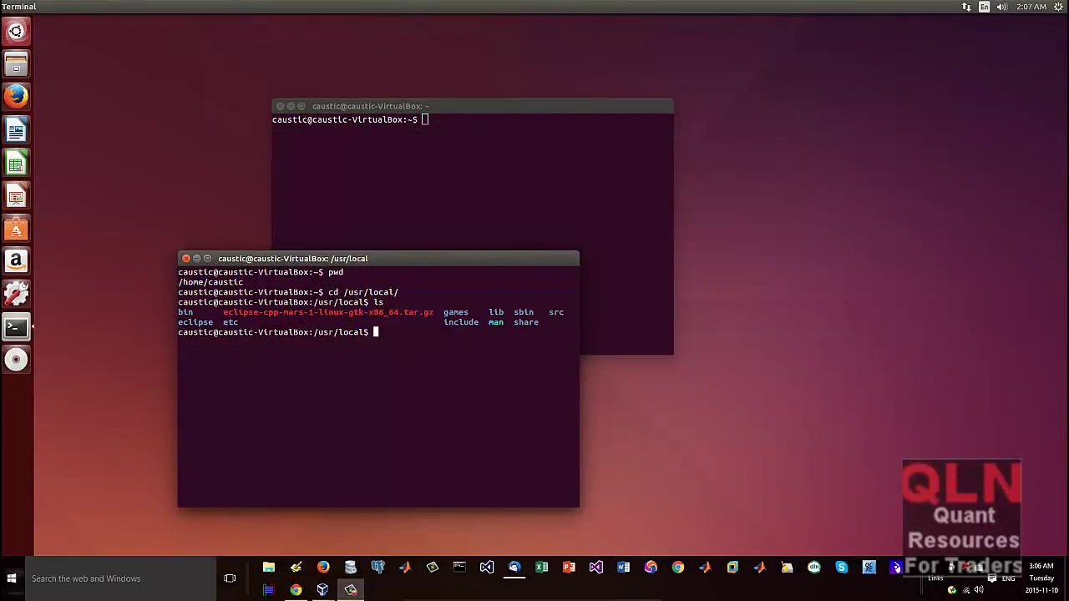
click(296, 590)
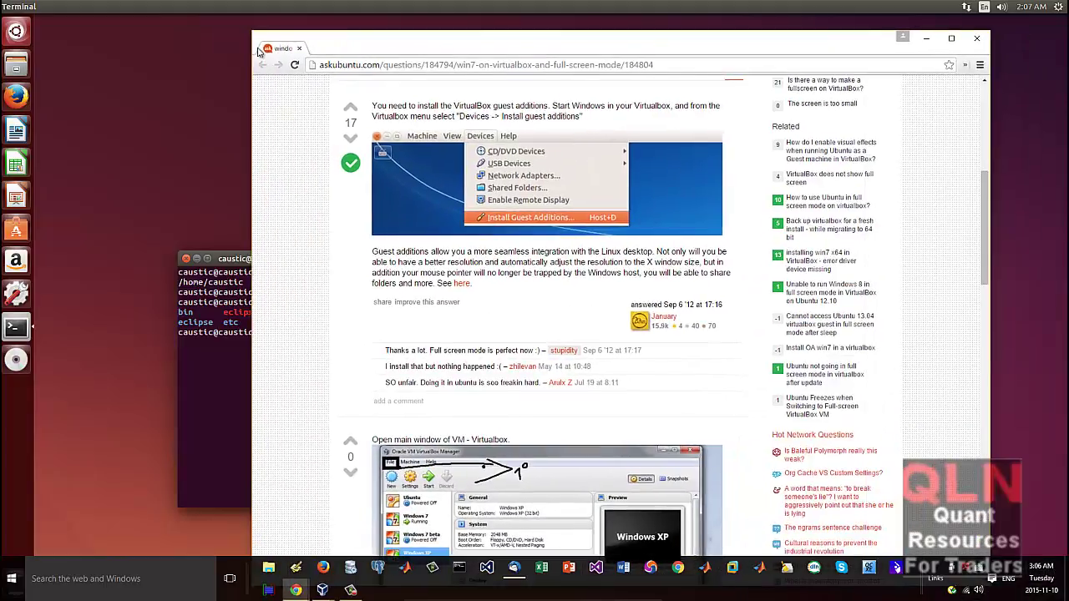
scroll(298, 243, up, 1)
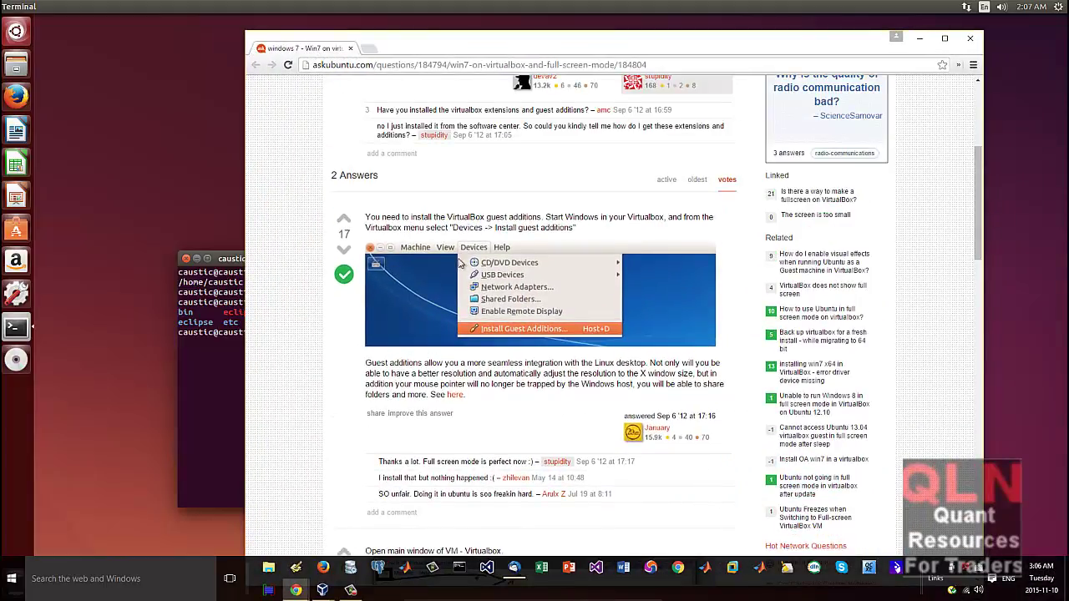
drag(452, 227, 570, 229)
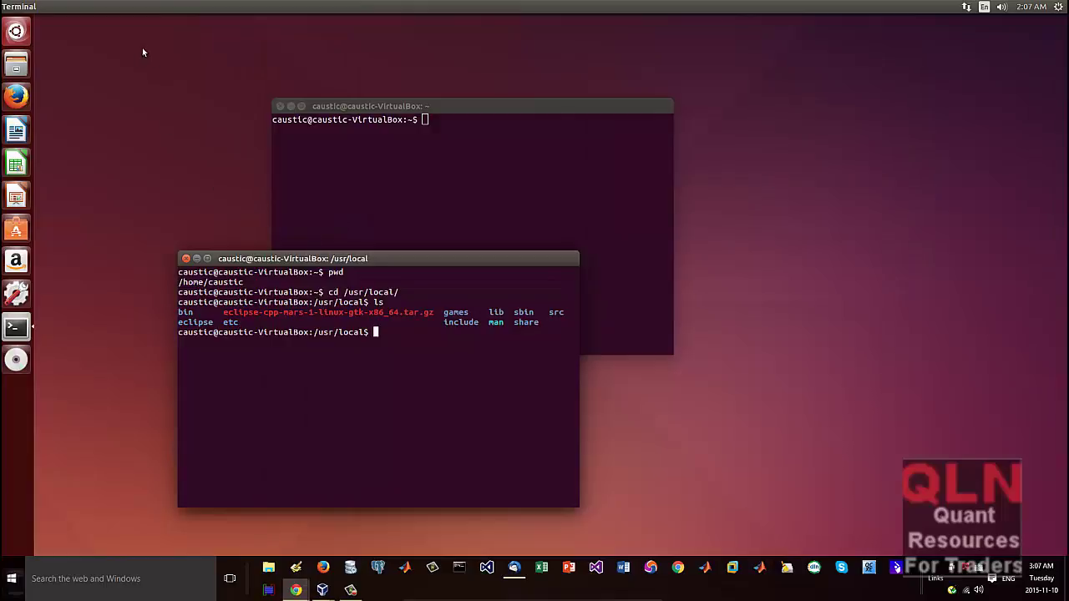
Step: In the terminal run cd eclipse, ls and ./eclipse, accepting the default workspace
drag(349, 264, 374, 205)
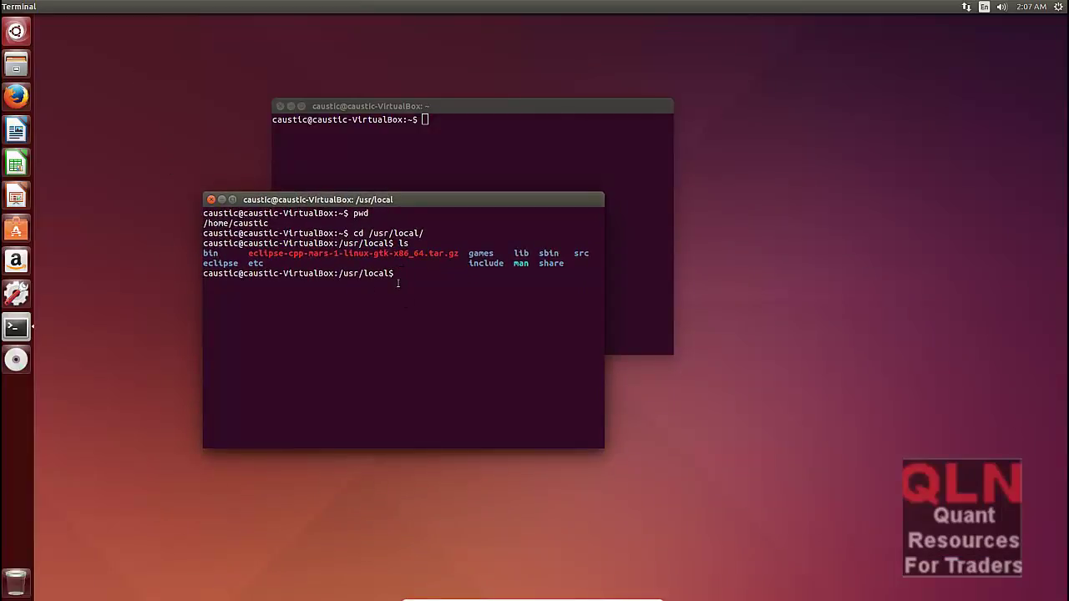
text(l)
key(BackSpace)
text(cd eclipse)
key(Return)
text(ls)
key(Return)
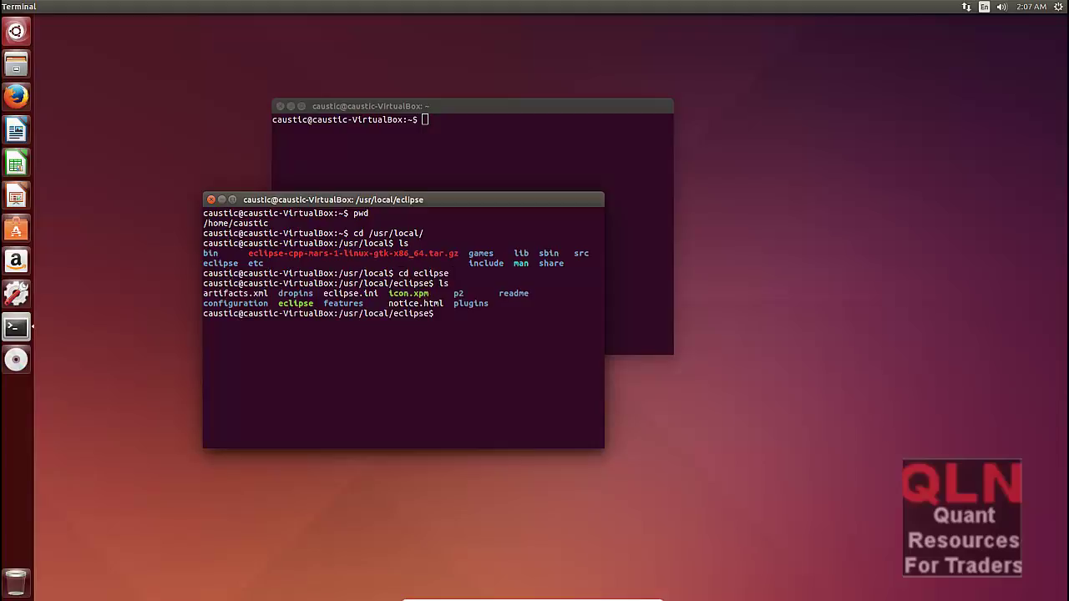
text(./eclipse)
key(Return)
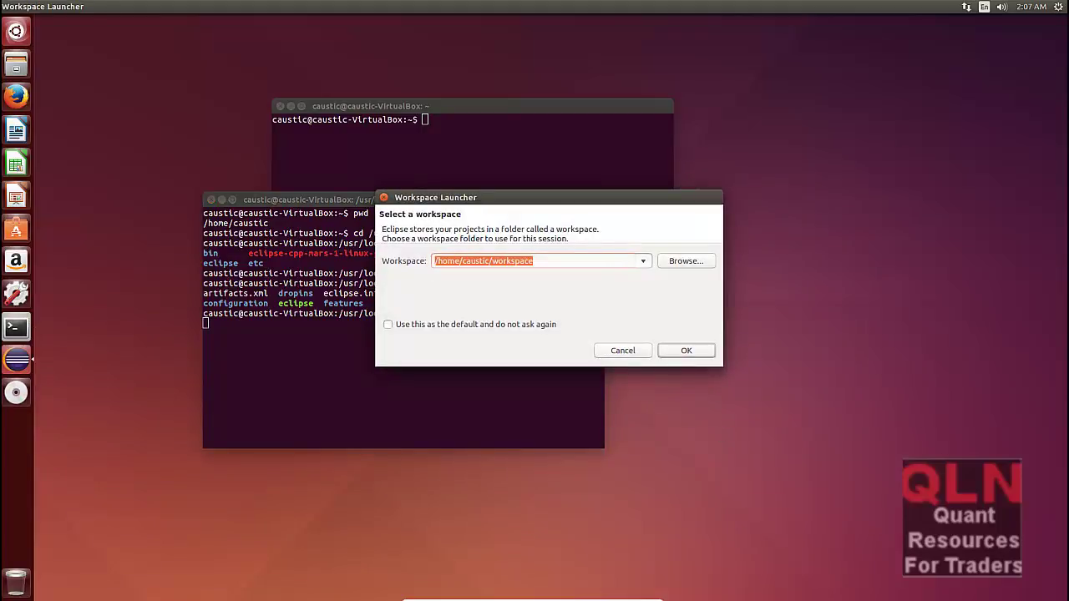
click(674, 349)
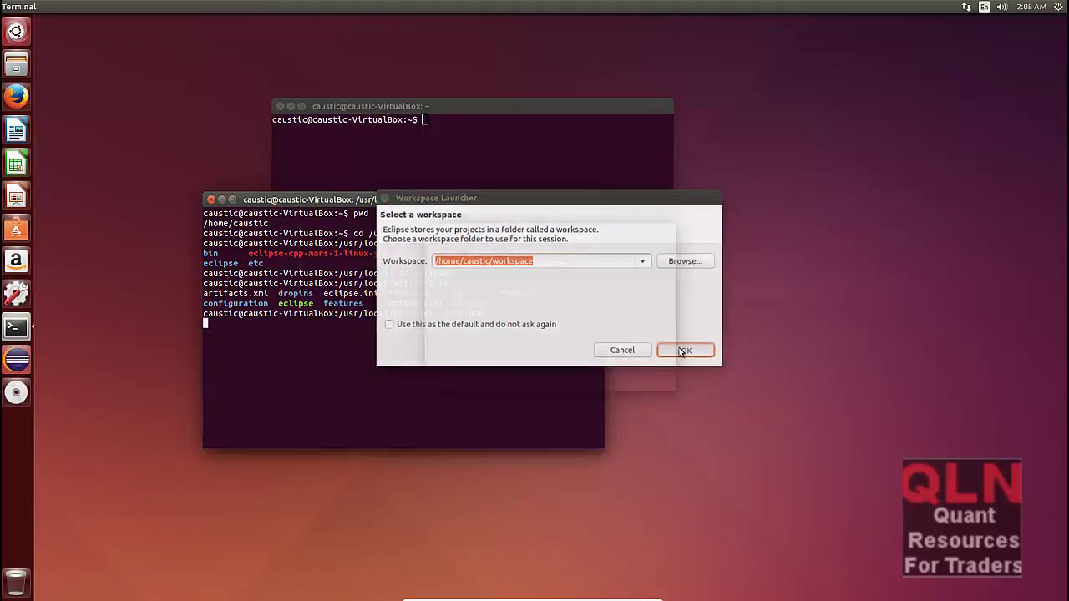
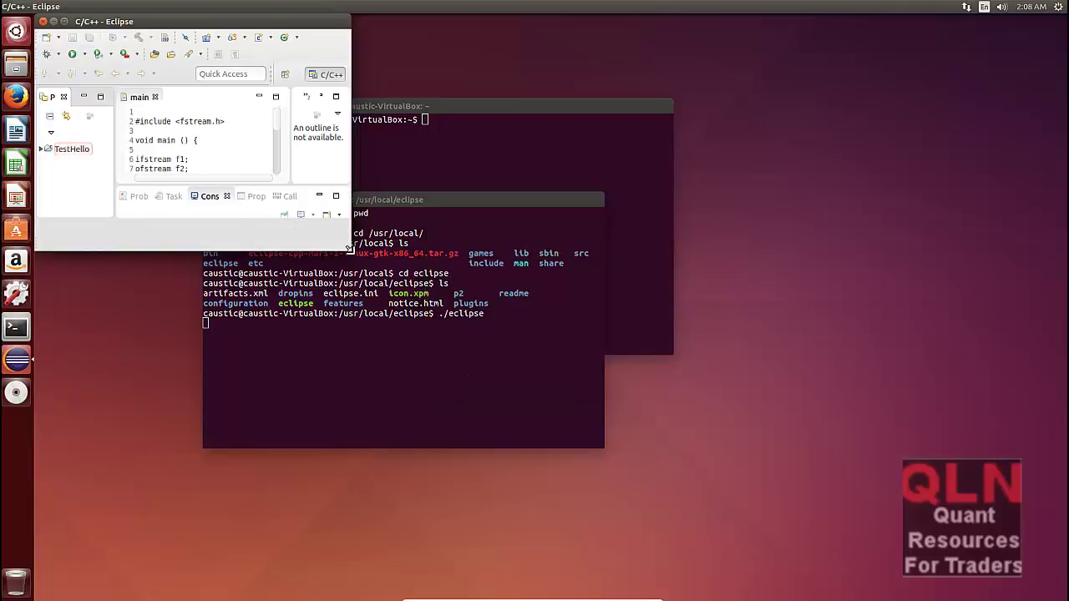
Step: Enlarge the Eclipse window, run TestHello as a Local C/C++ Application and dismiss the 'Binary not found' error
drag(354, 258, 873, 485)
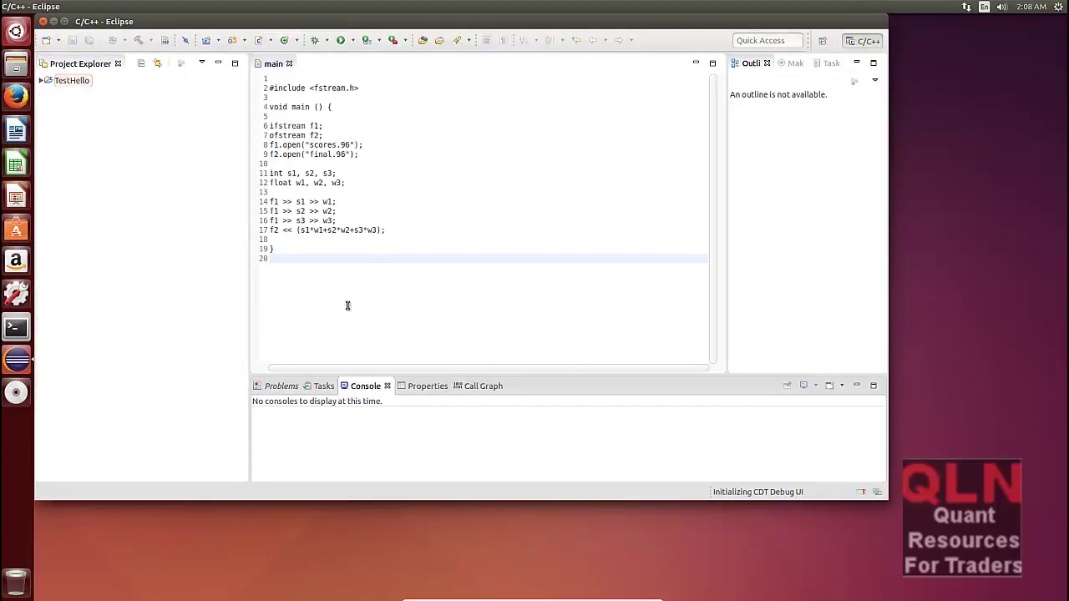
click(38, 81)
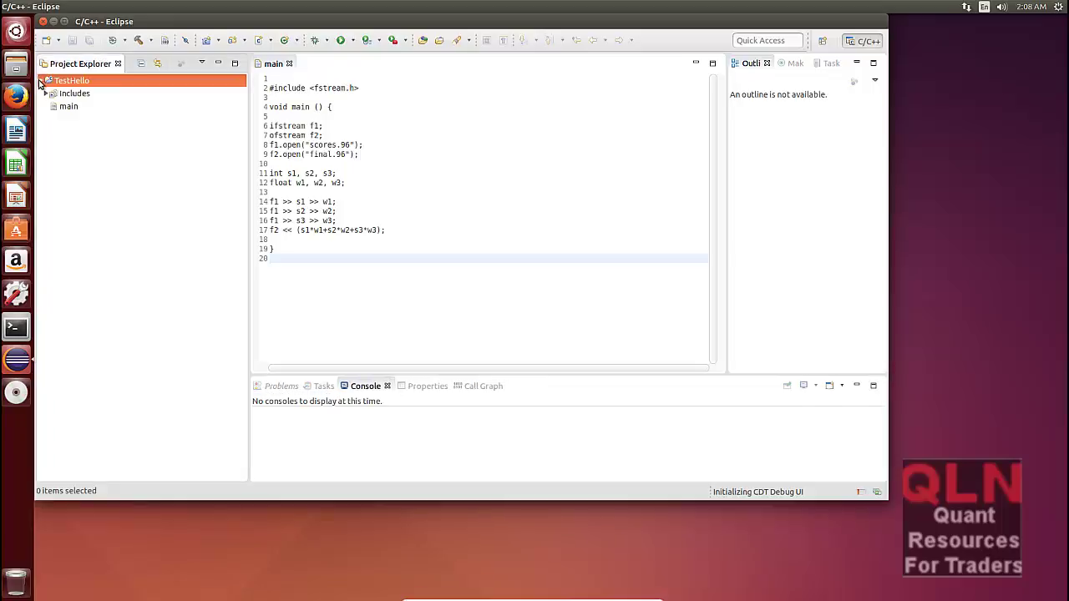
right_click(89, 90)
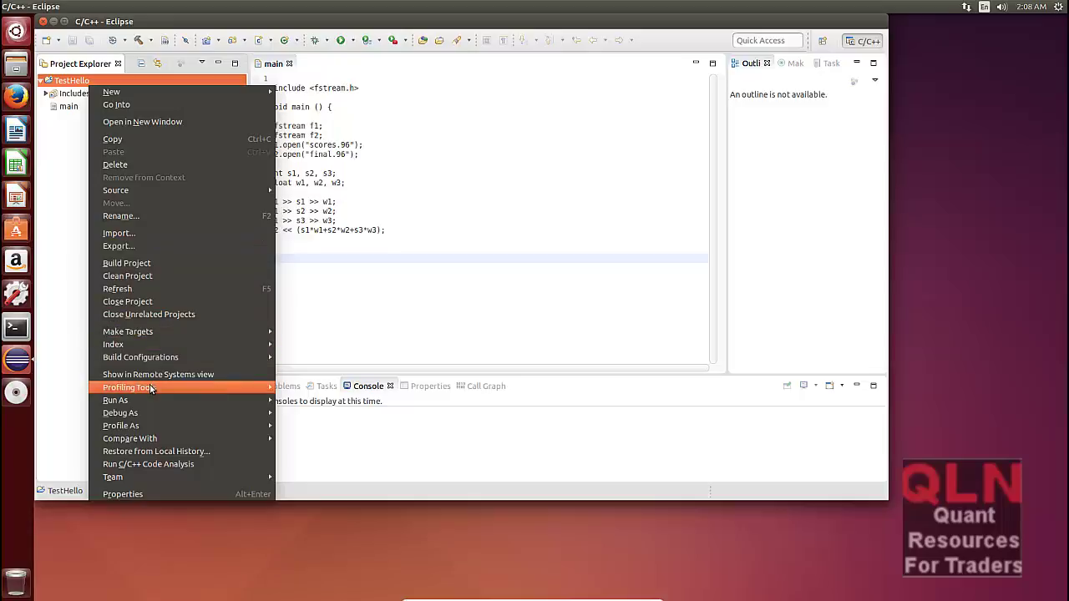
mouse_move(156, 398)
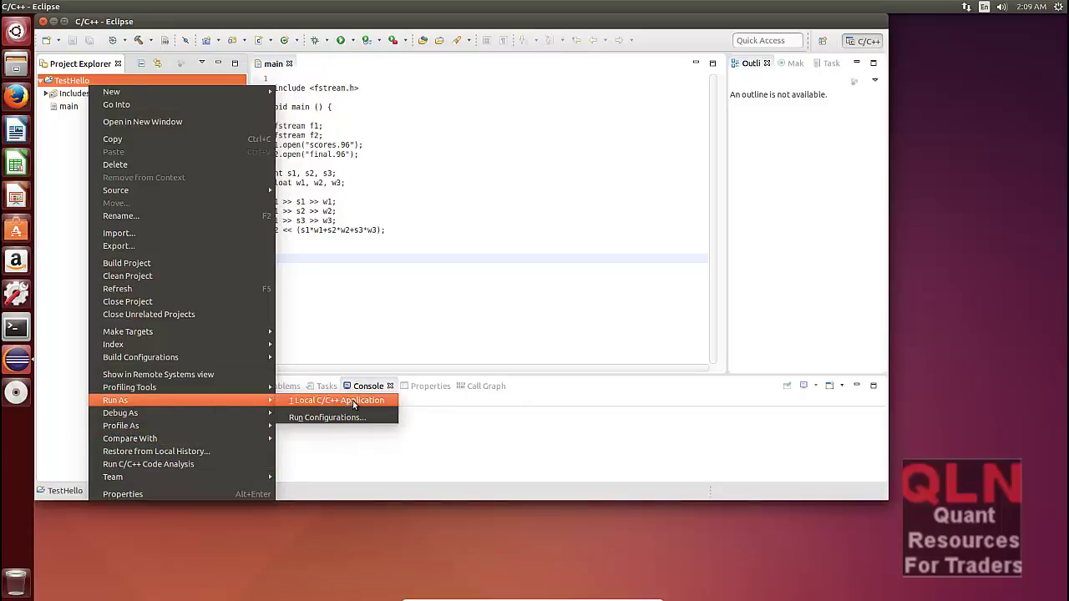
click(360, 405)
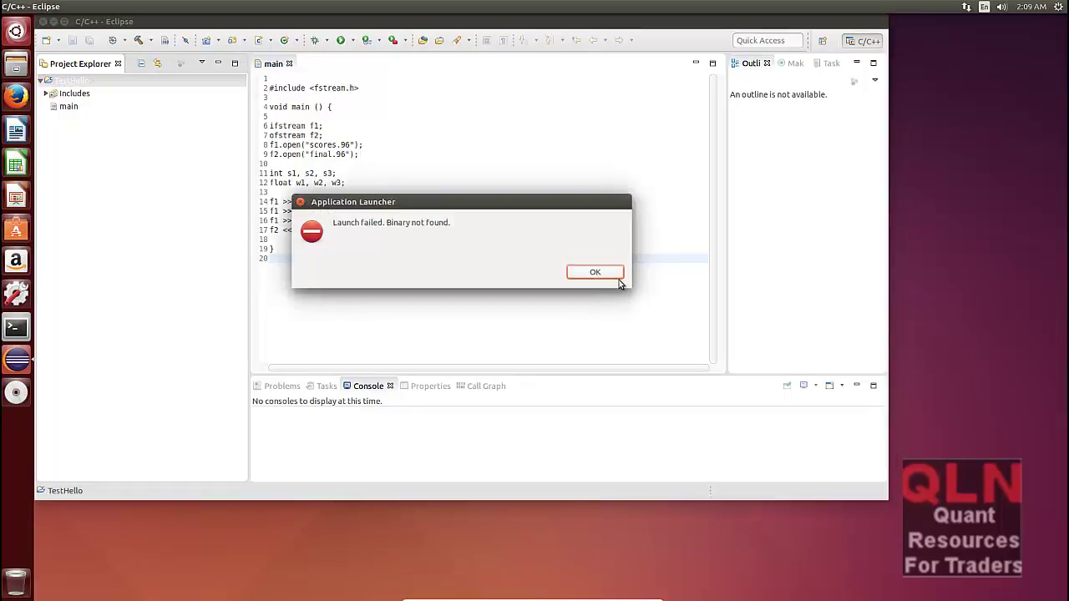
click(605, 271)
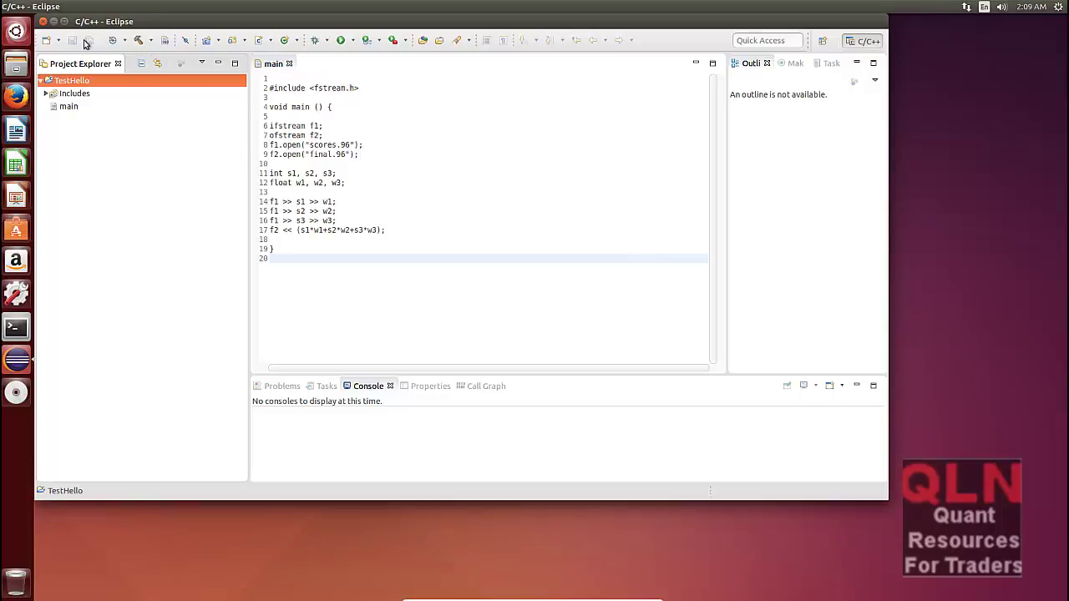
Step: Build TestHello and Build All, then check the Problems, Tasks and Console output
click(151, 41)
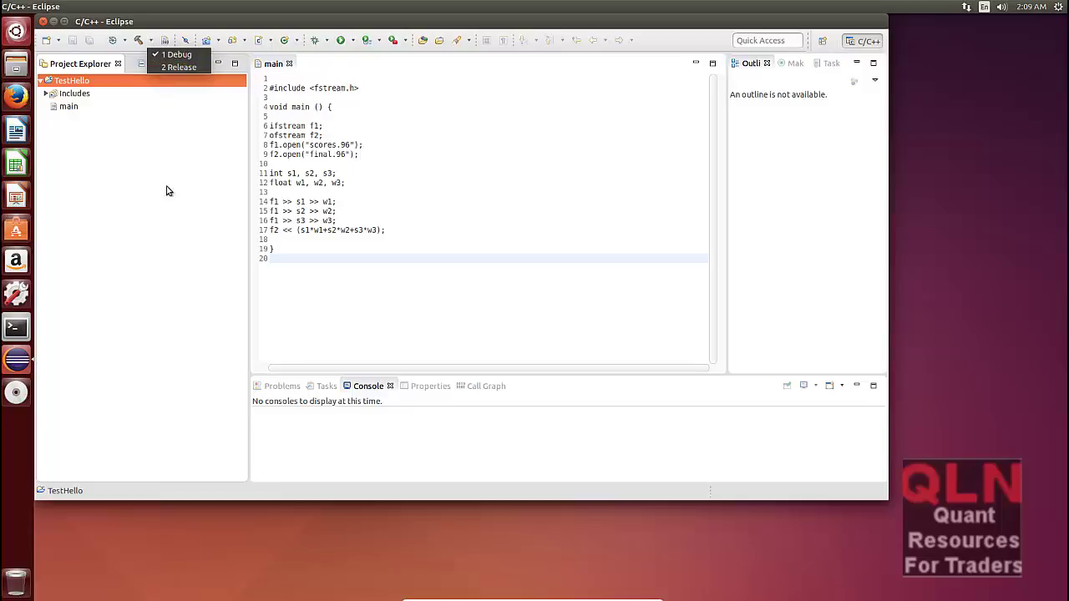
click(131, 60)
click(133, 40)
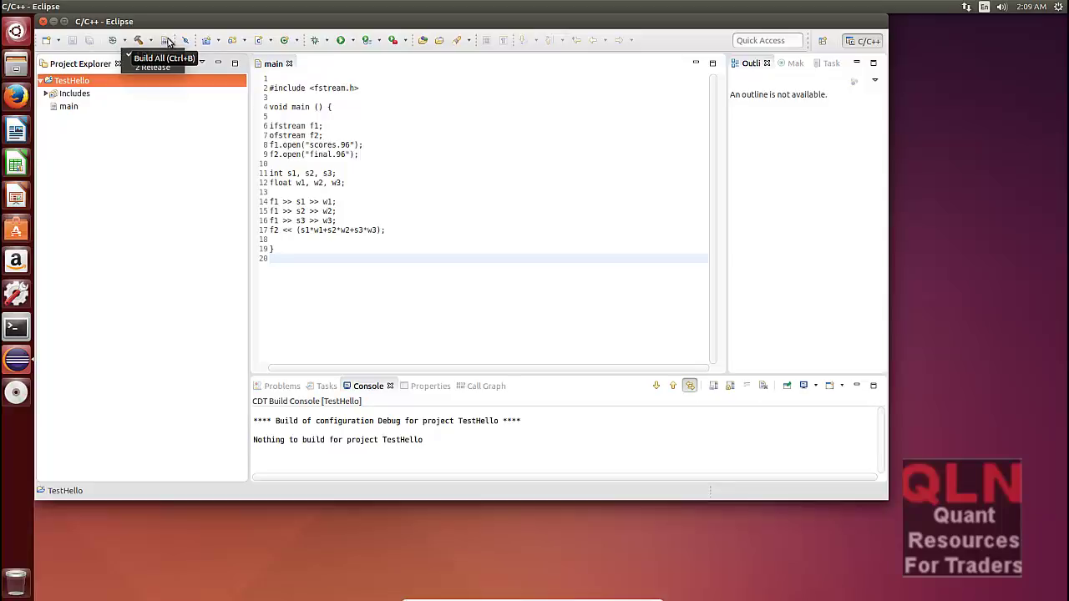
click(167, 40)
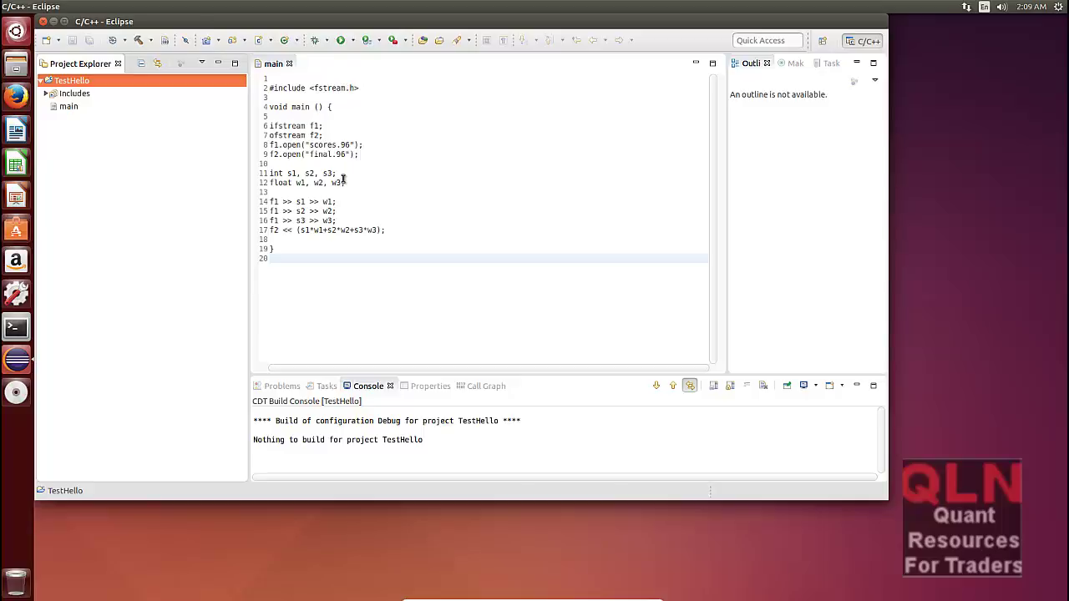
click(343, 180)
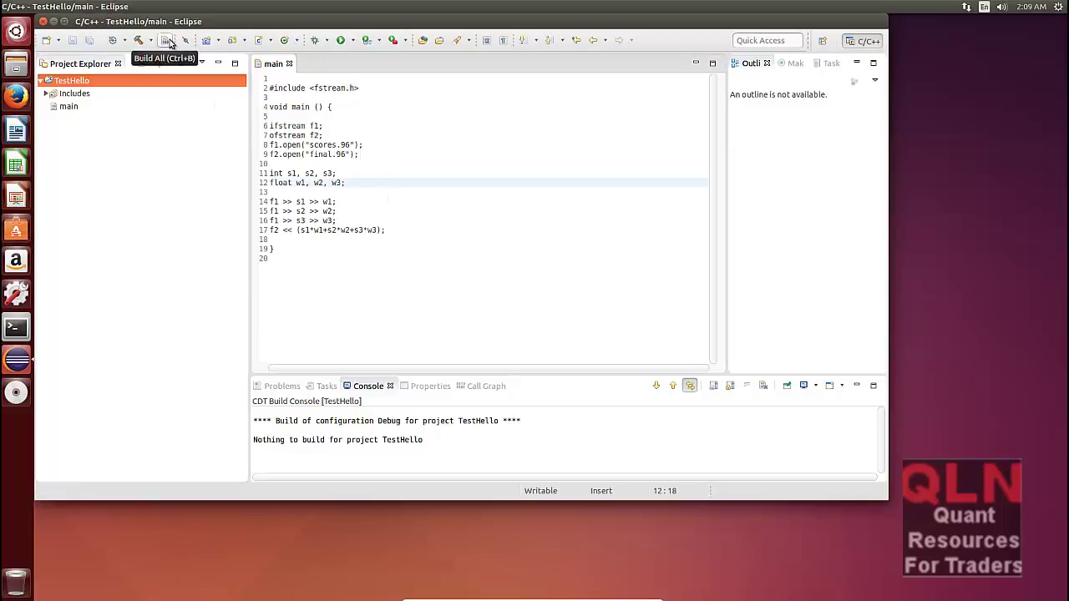
click(167, 41)
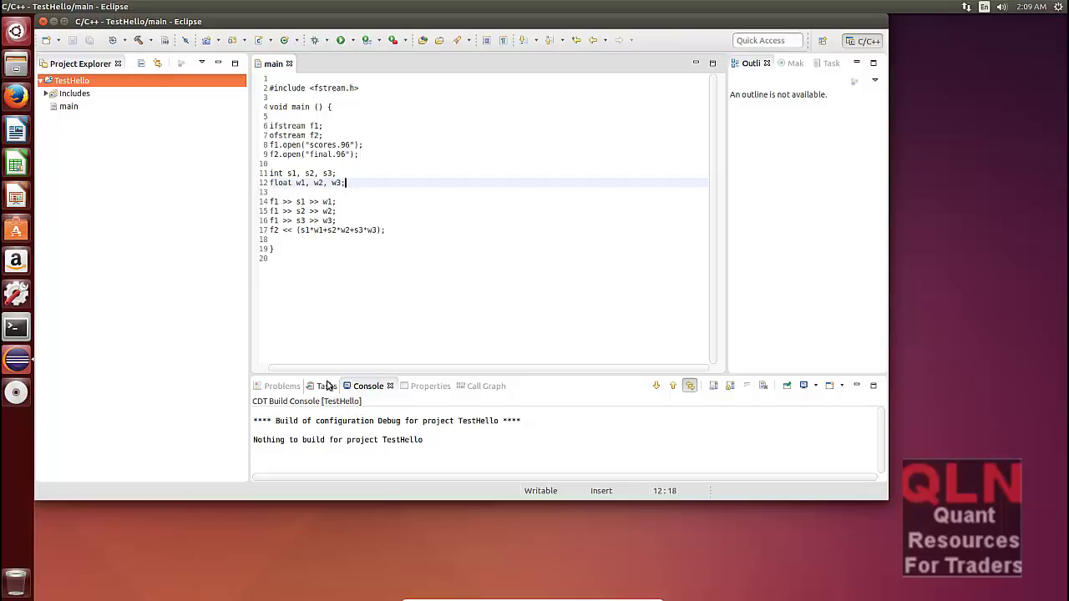
click(284, 386)
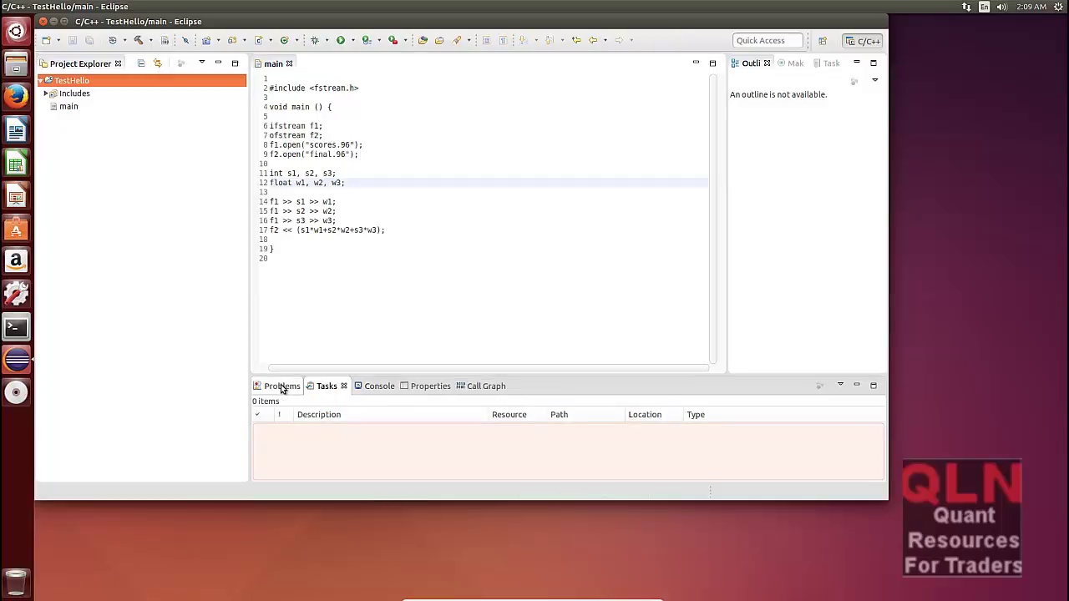
click(341, 385)
click(373, 387)
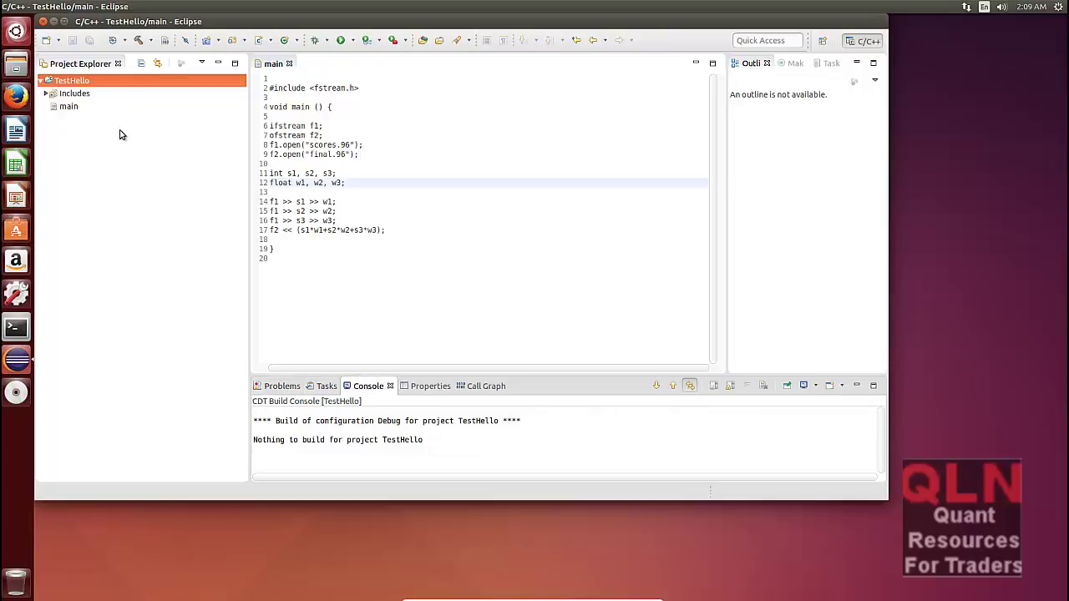
Step: Retry running TestHello as a Local C/C++ Application, dismiss the error, and open Run Configurations
right_click(89, 83)
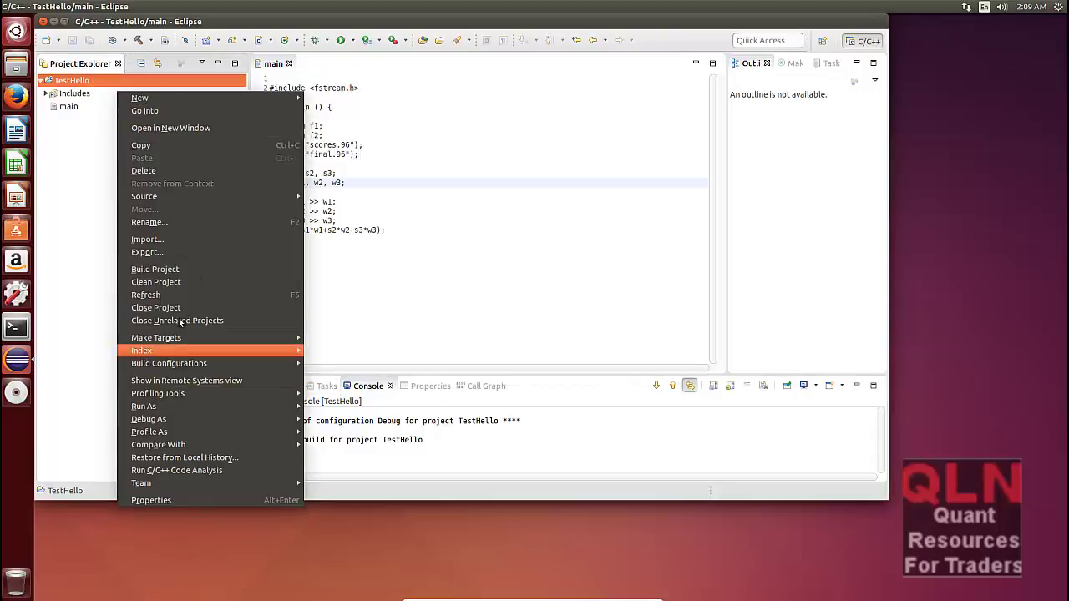
mouse_move(184, 412)
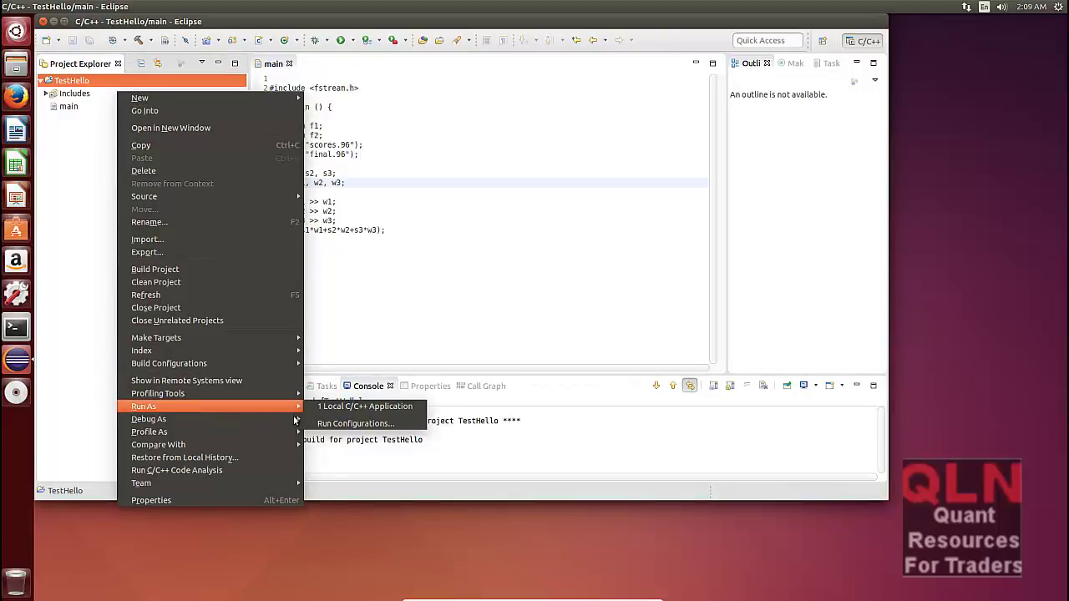
click(377, 407)
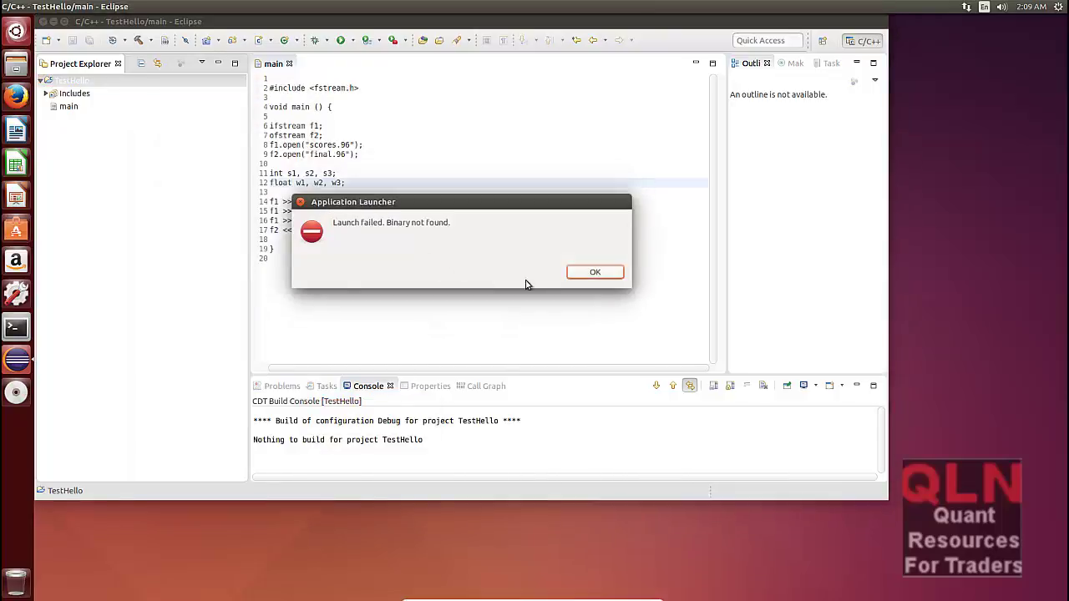
click(594, 272)
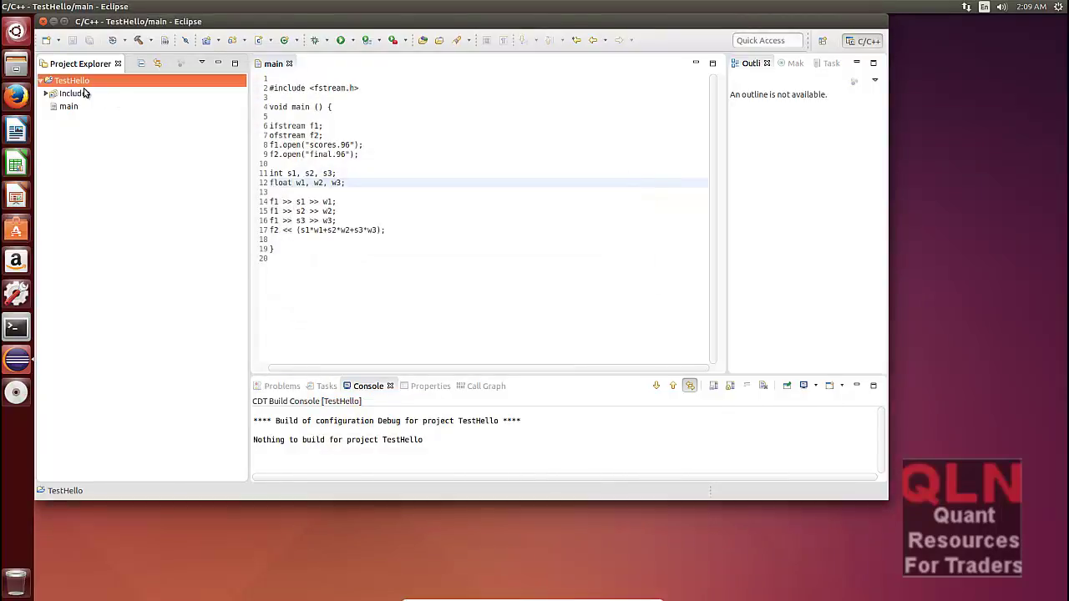
right_click(153, 291)
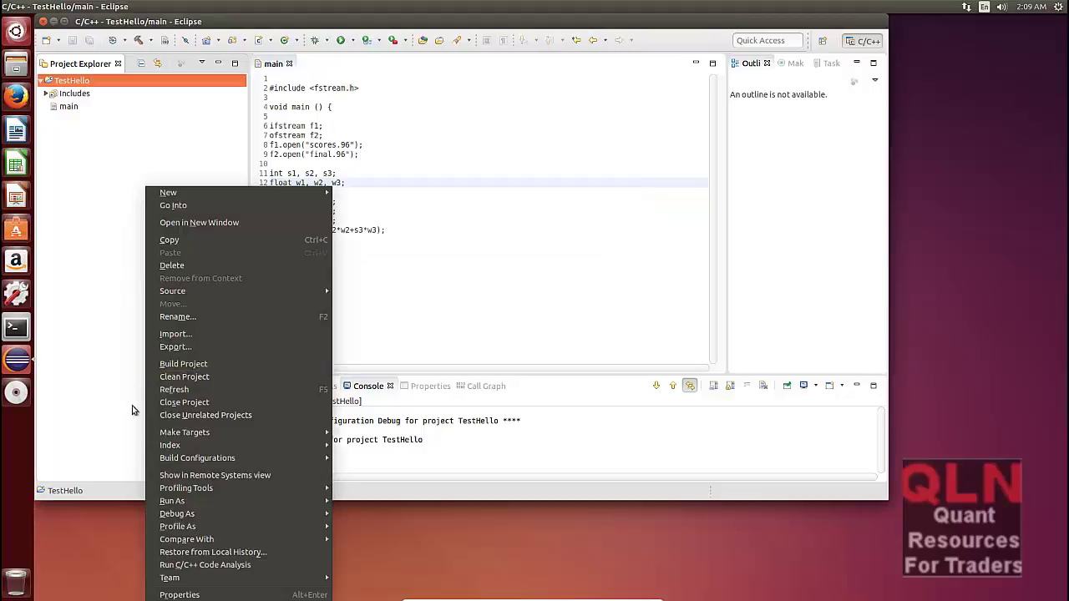
mouse_move(218, 501)
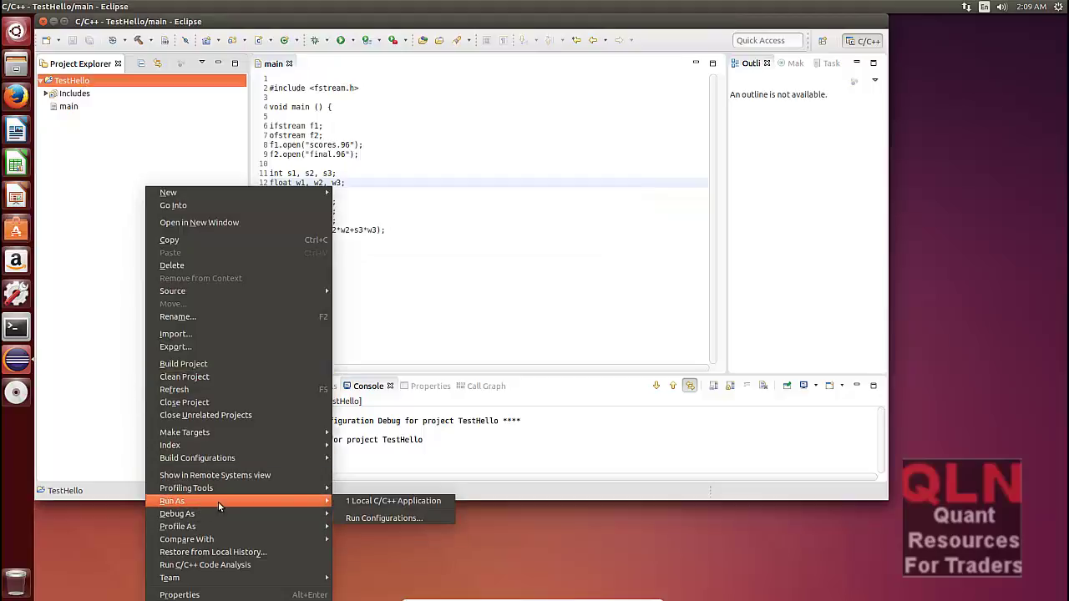
click(419, 519)
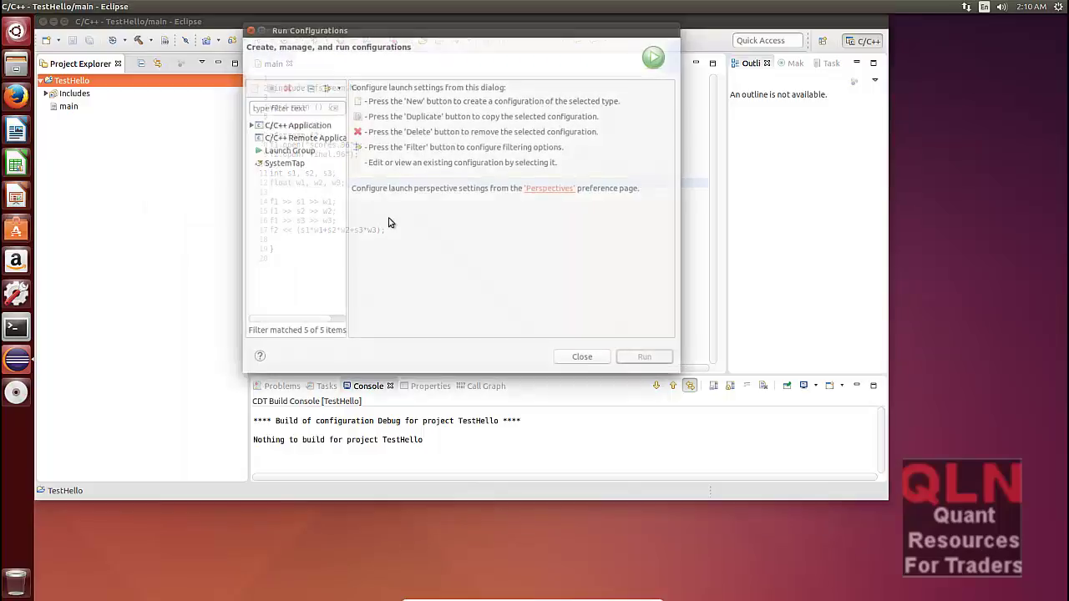
Step: Inspect the existing TestHello Debug configuration and create a new C/C++ Application run configuration
click(302, 124)
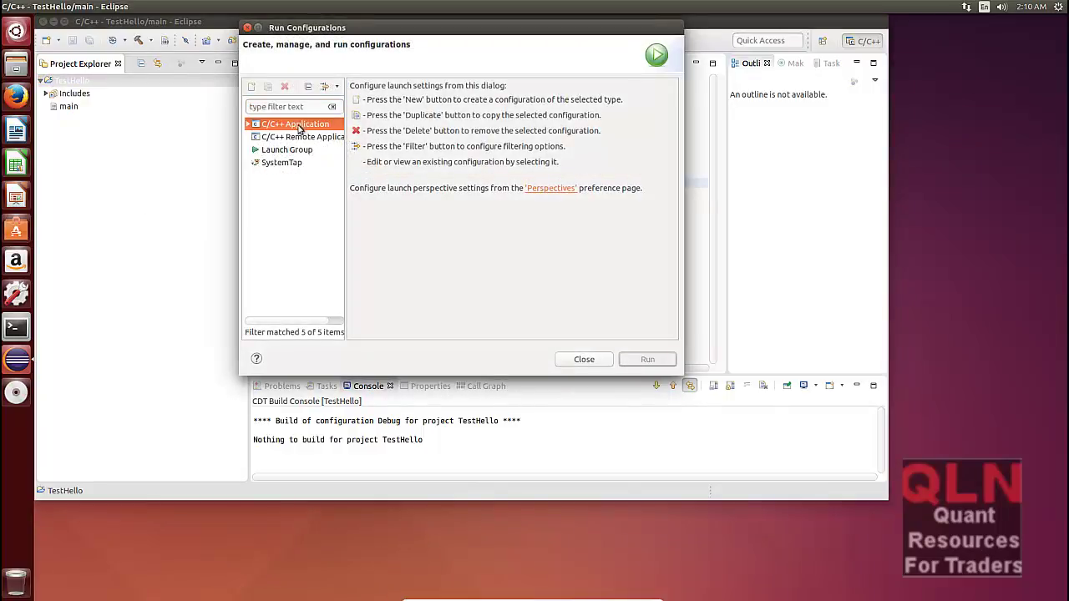
click(248, 124)
click(294, 139)
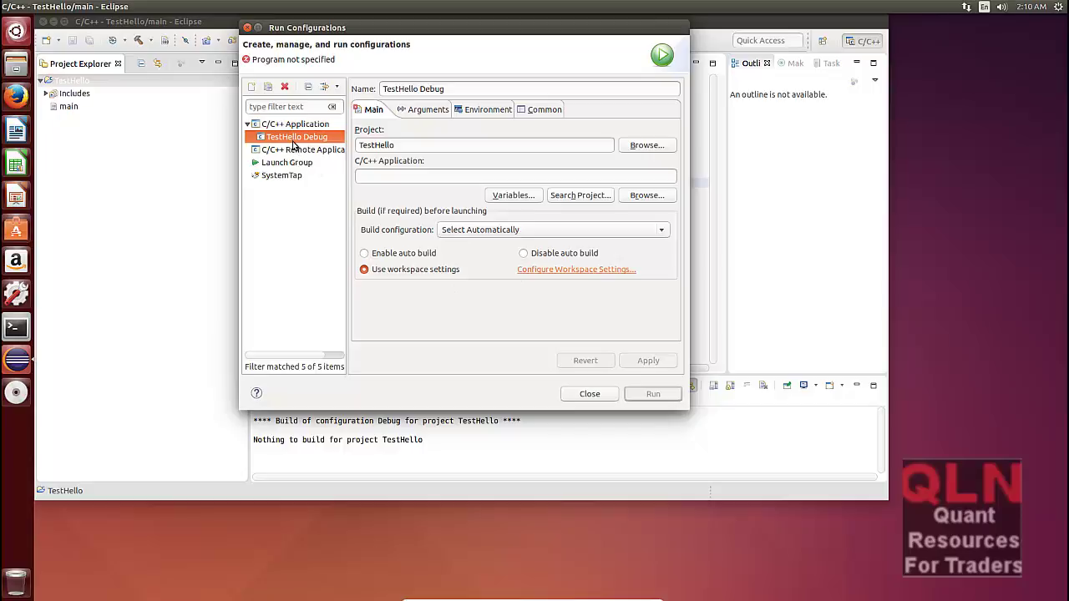
click(291, 151)
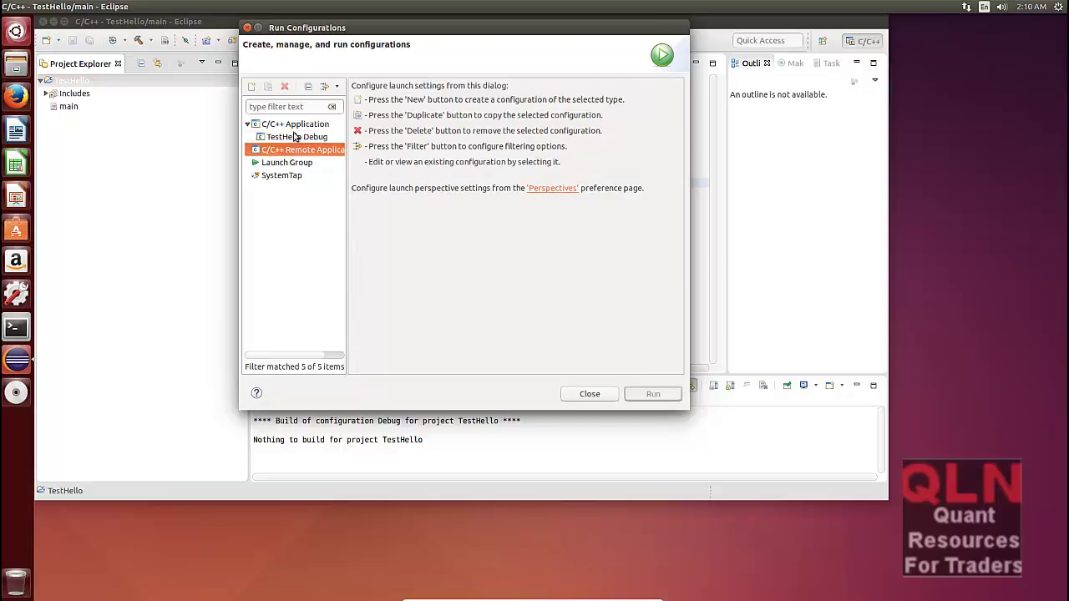
click(294, 126)
double_click(294, 125)
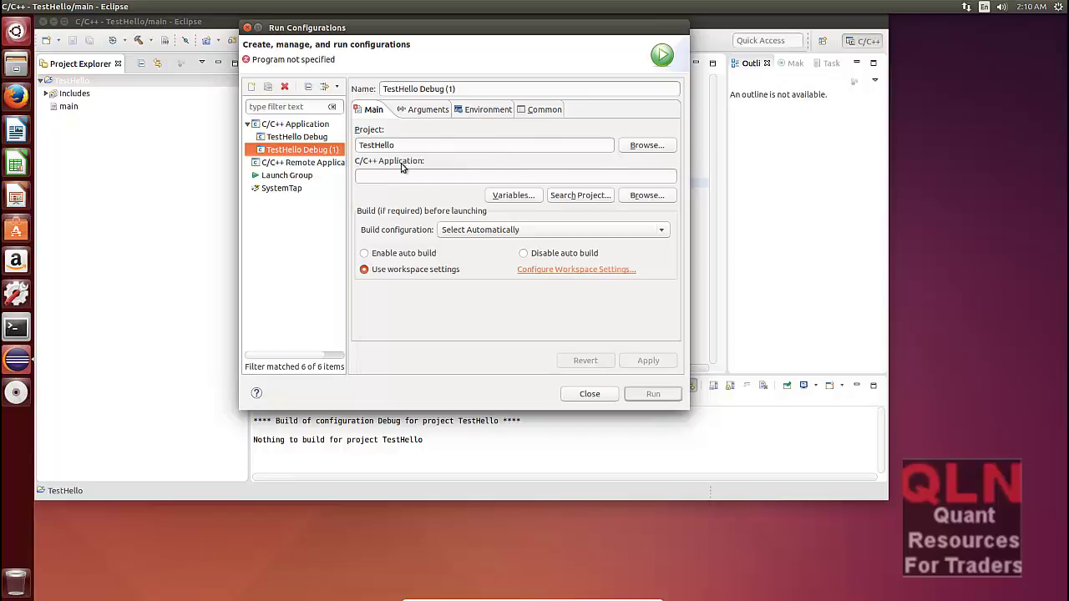
Step: Keep the build configuration on Select Automatically and enable auto build before launching
click(586, 199)
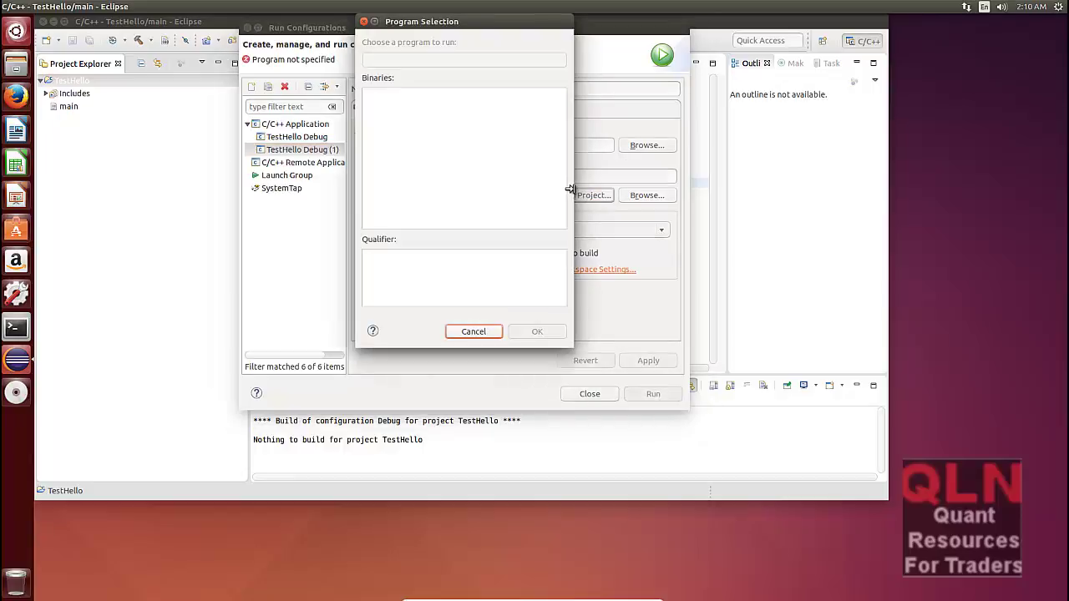
click(487, 332)
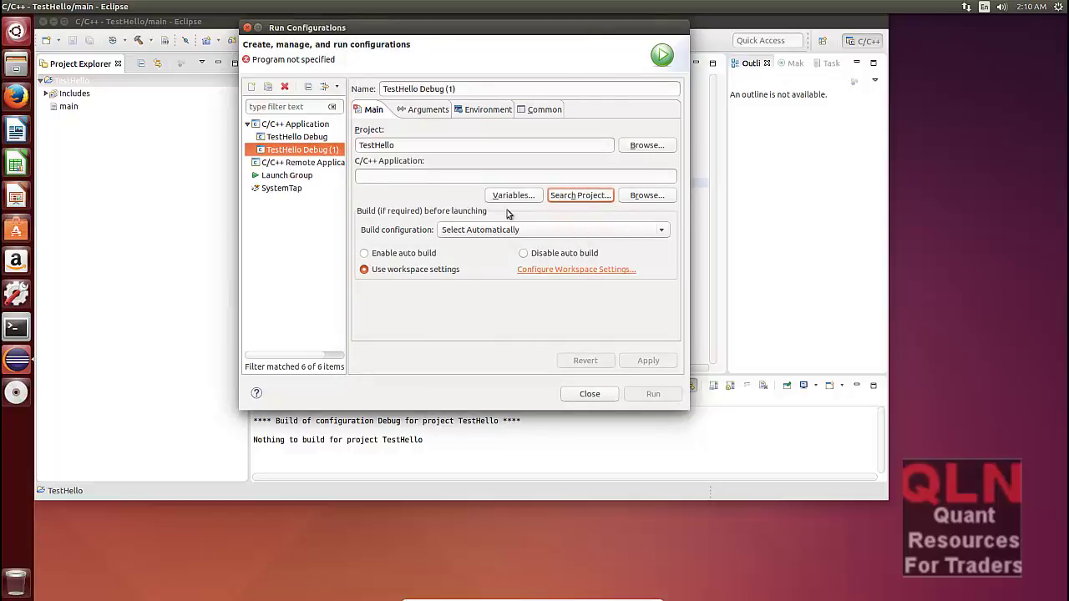
click(490, 235)
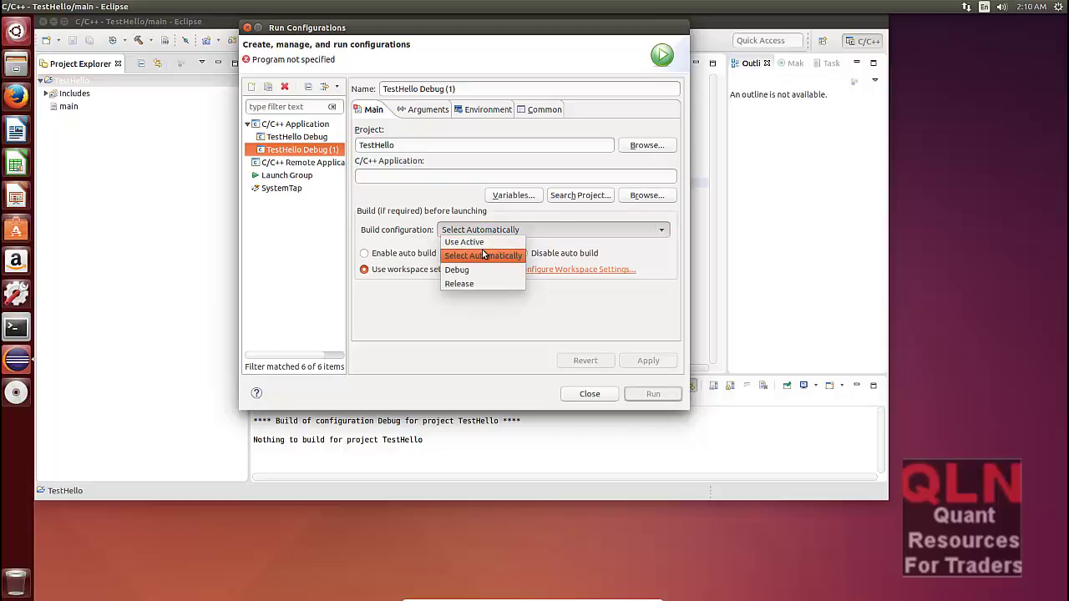
click(483, 255)
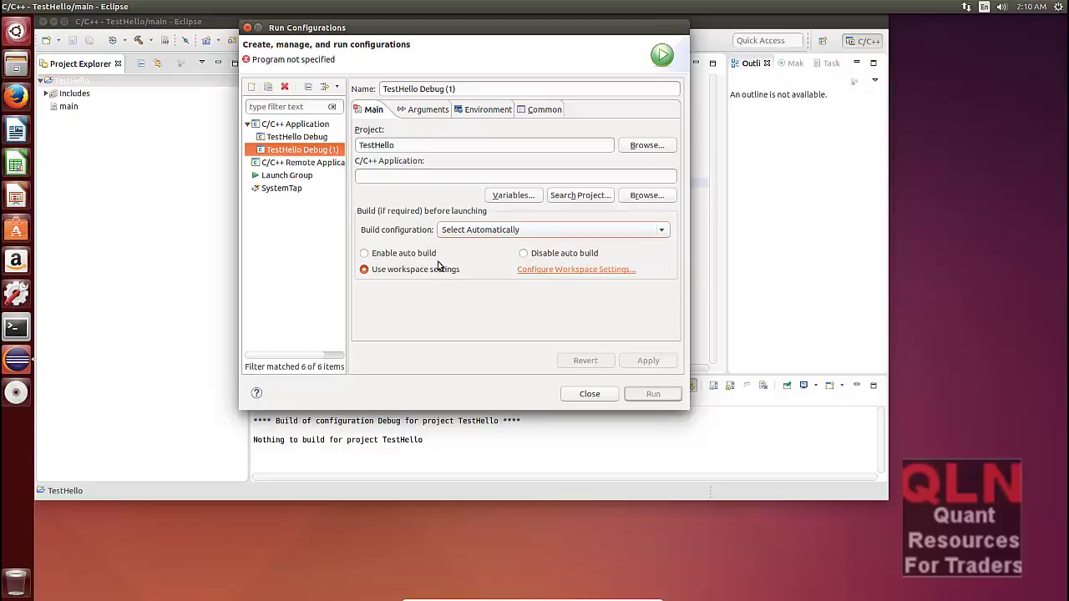
click(430, 261)
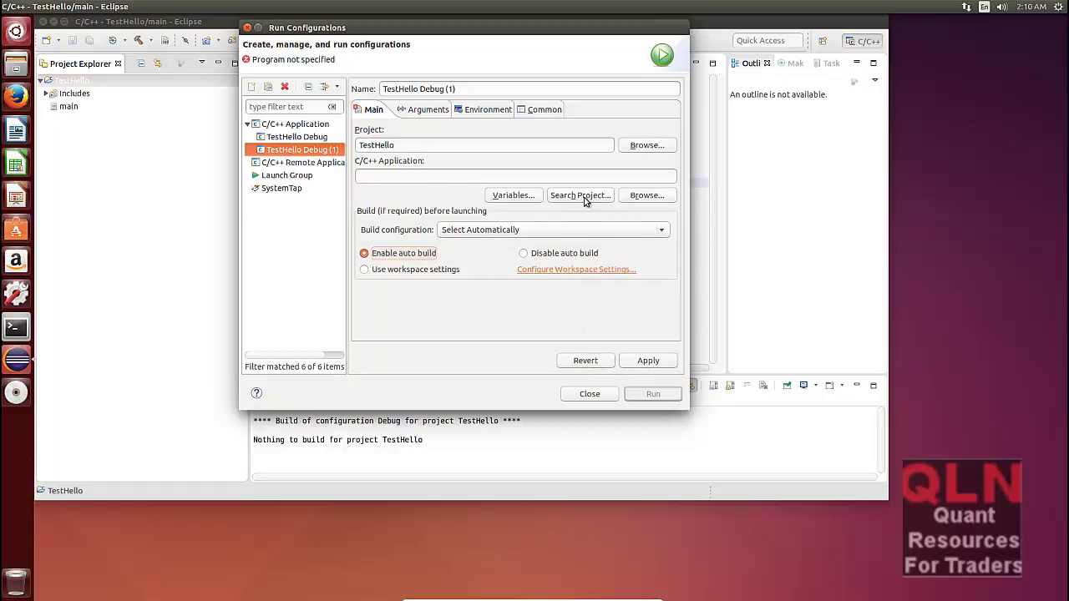
Step: Save the pending changes to TestHello Debug (1) when switching to TestHello Debug
click(385, 174)
click(263, 177)
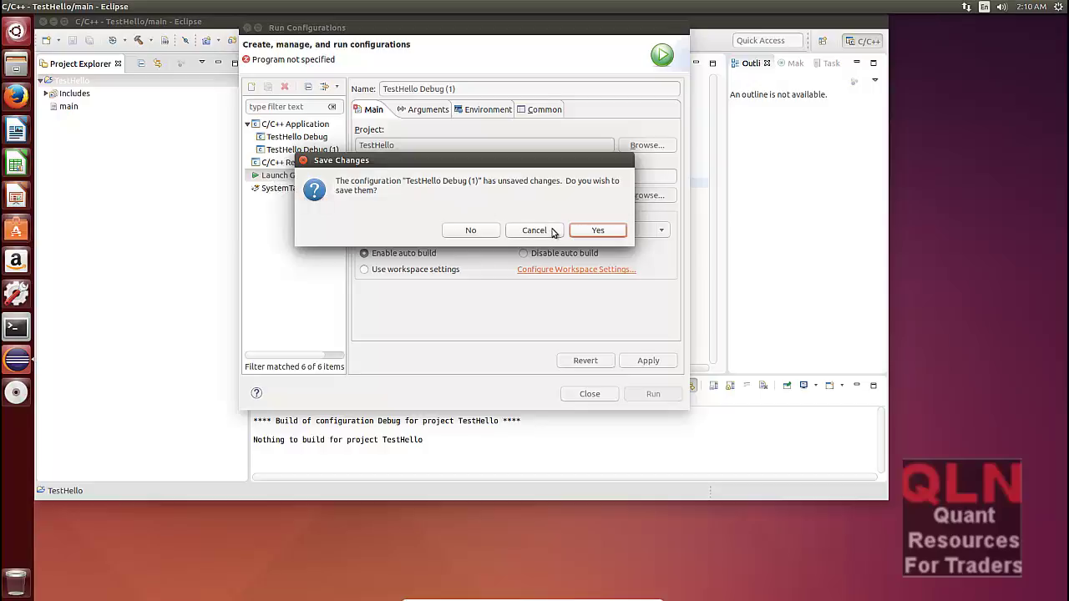
click(535, 231)
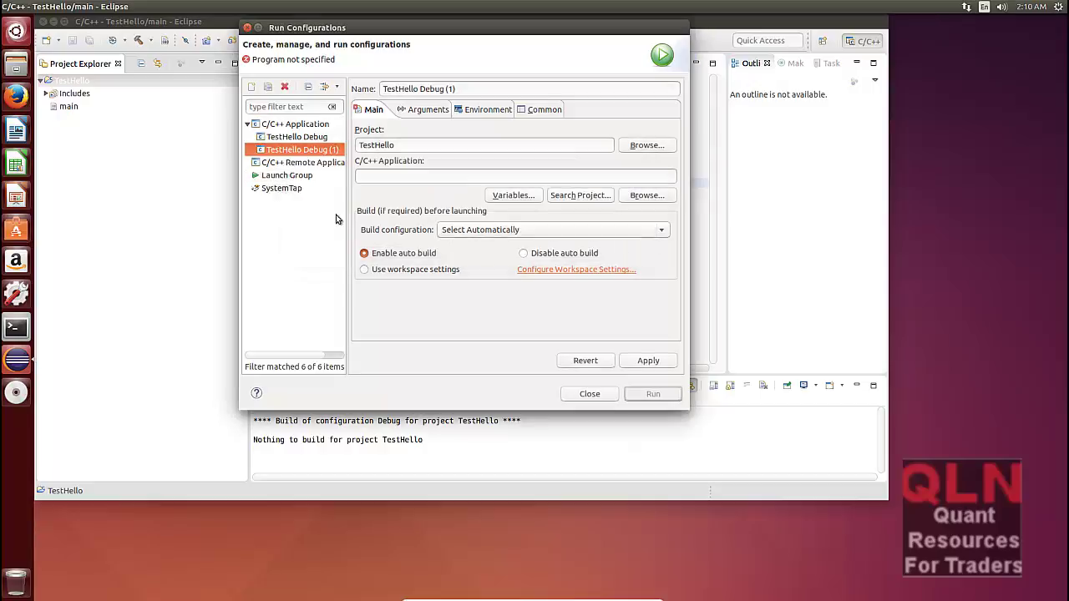
click(302, 138)
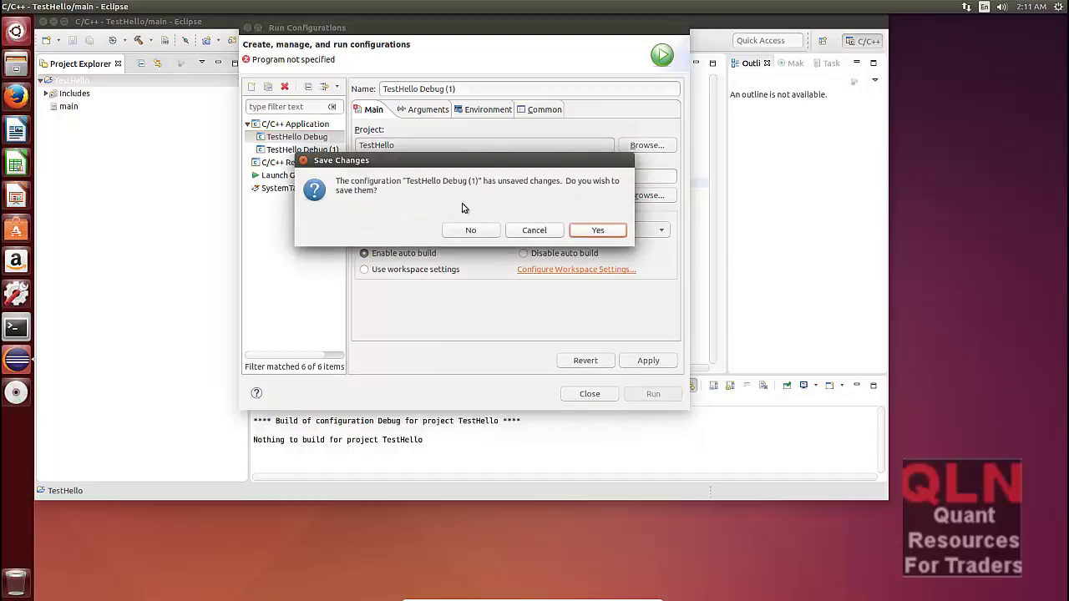
click(598, 230)
click(598, 229)
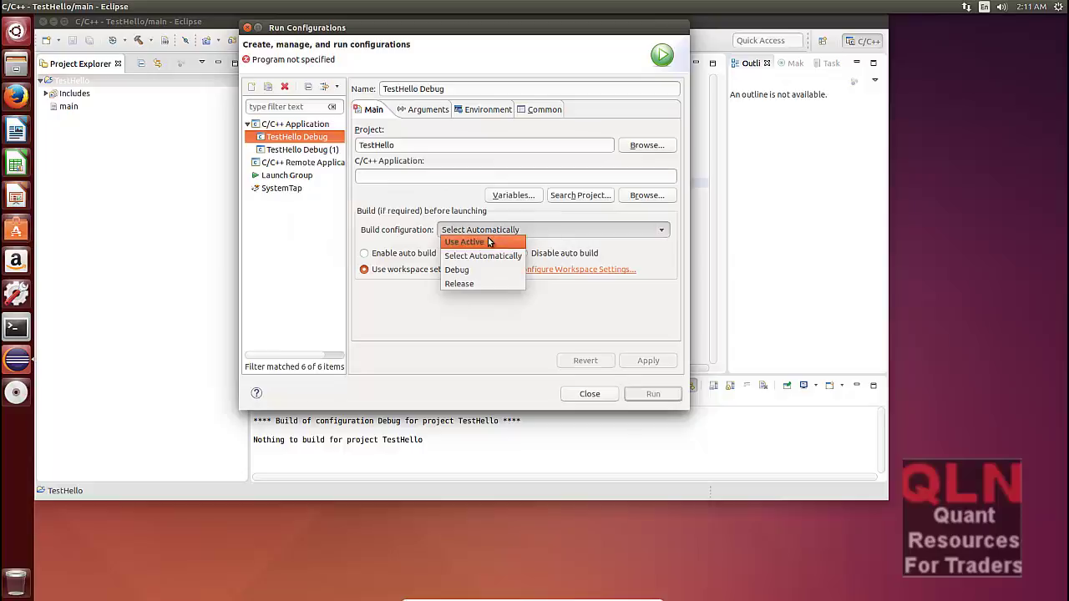
Step: Browse for the application without choosing a file, review both configurations, and close Run Configurations
click(430, 179)
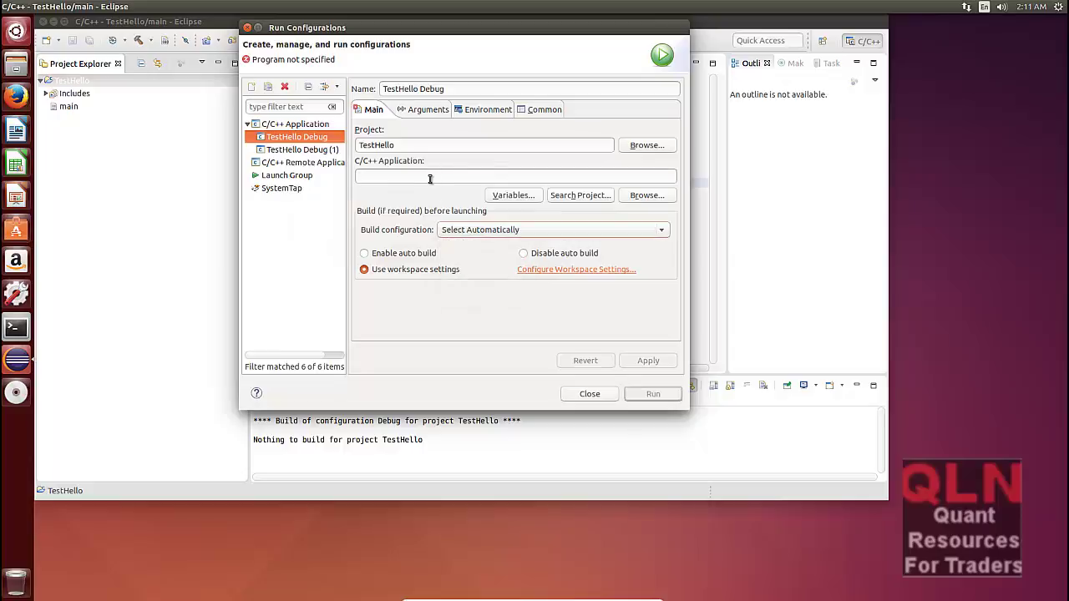
click(641, 195)
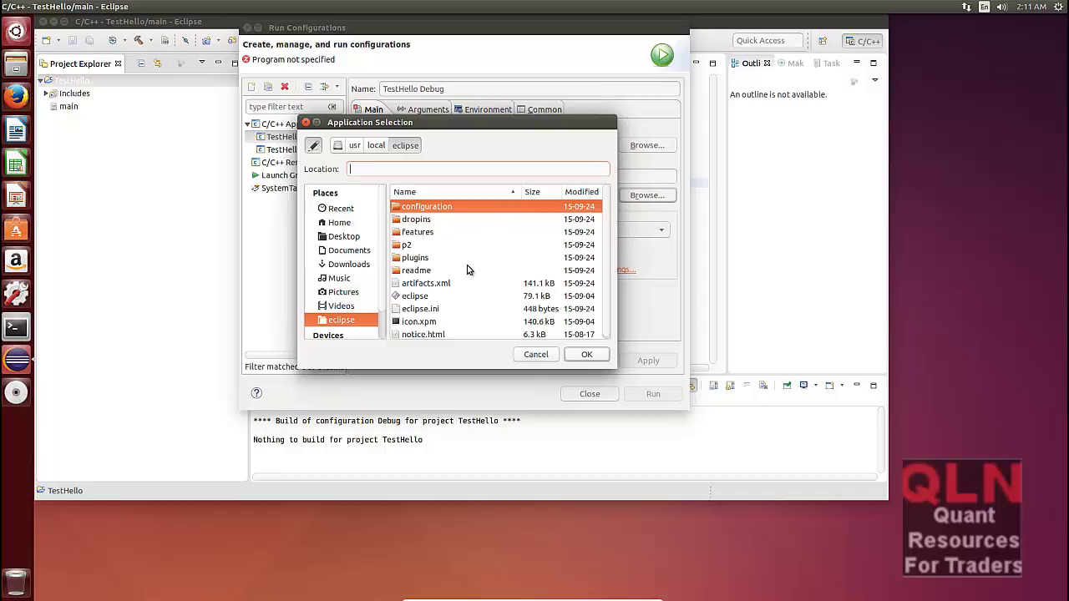
key(Escape)
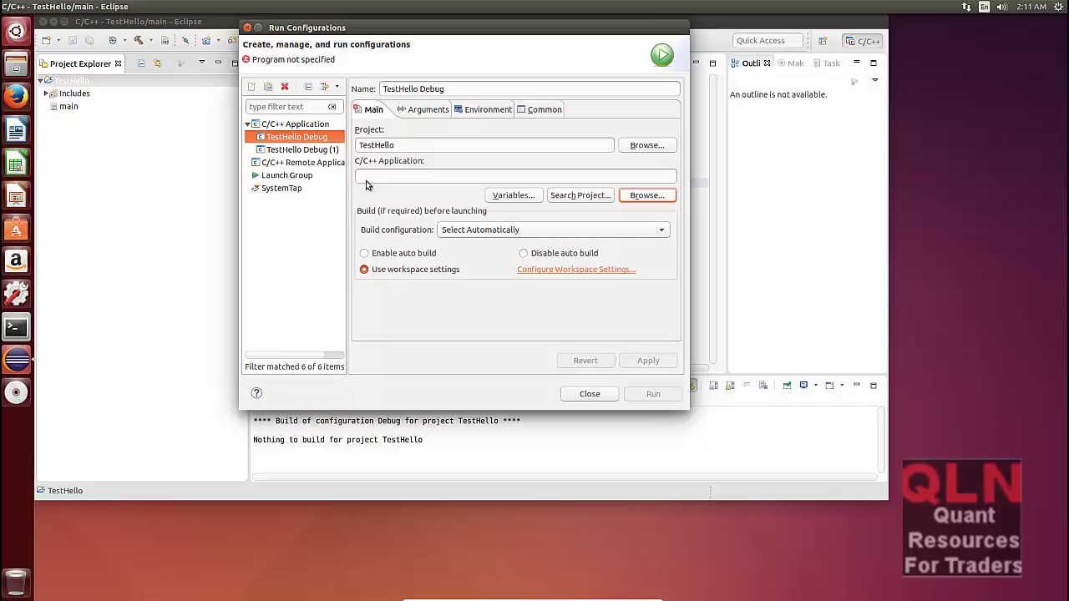
click(316, 154)
click(316, 137)
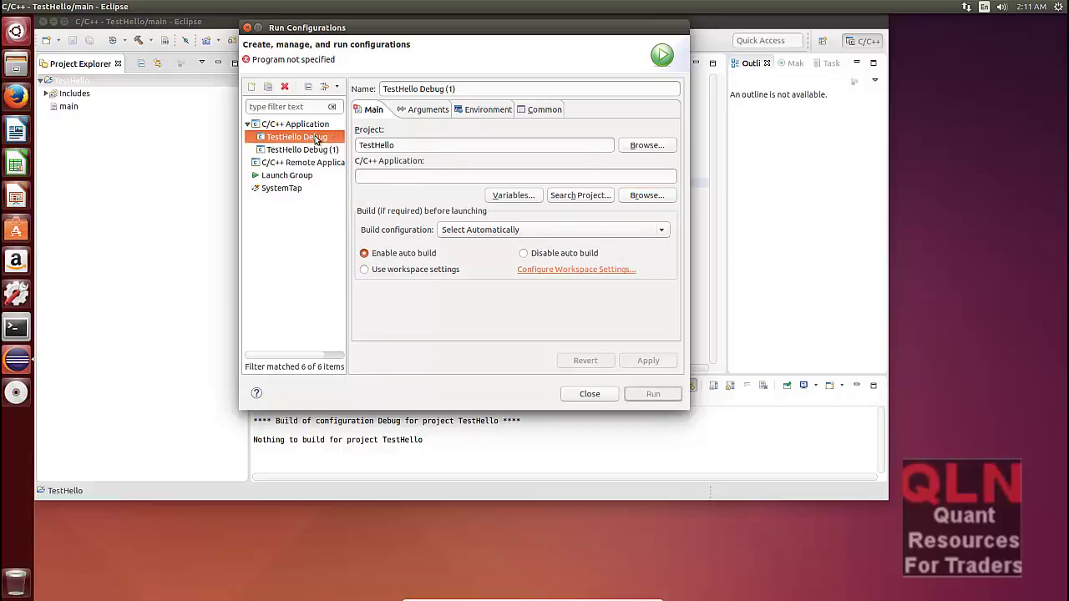
click(604, 395)
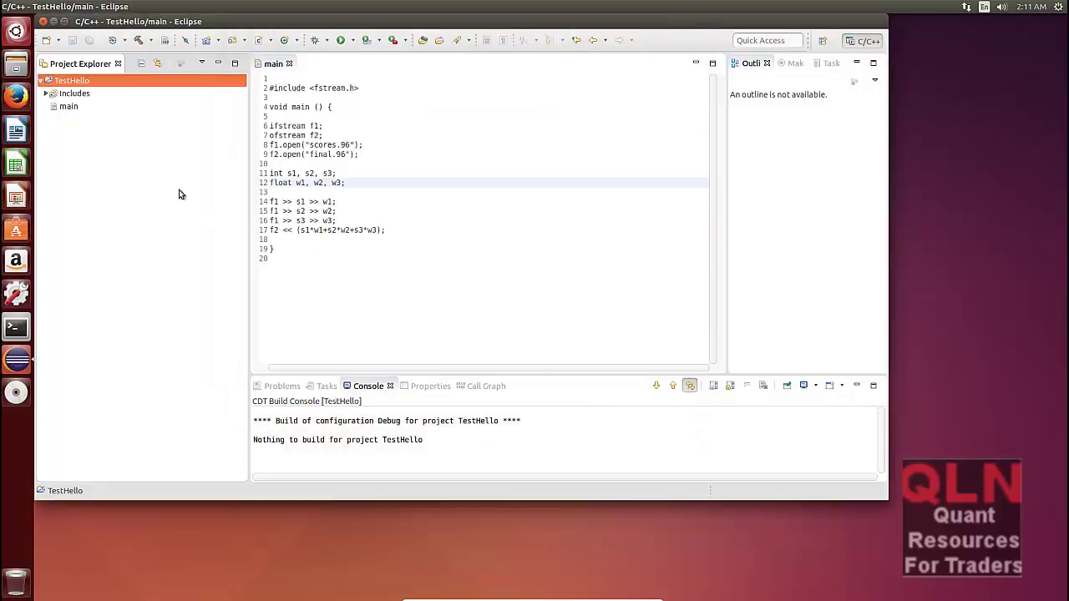
Step: Open Run Configurations from the main source file's Run As menu
click(76, 107)
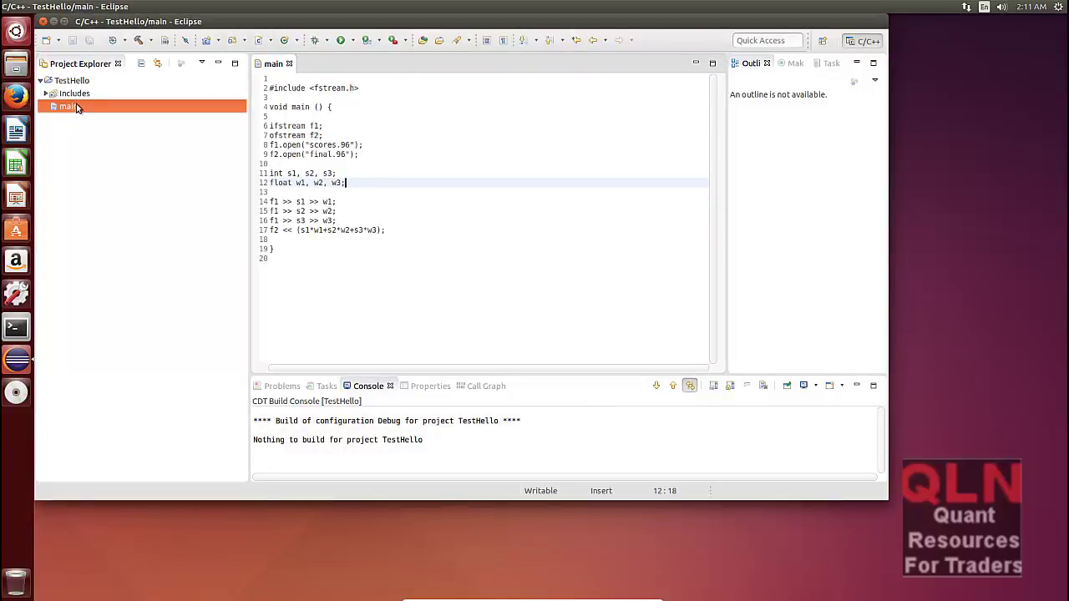
click(77, 107)
right_click(76, 106)
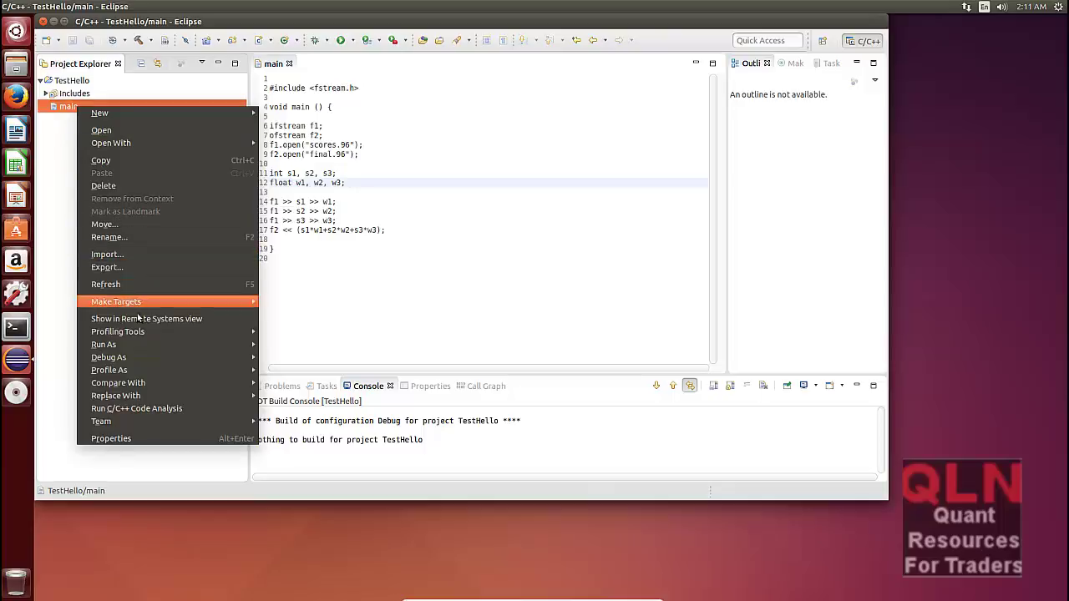
mouse_move(144, 359)
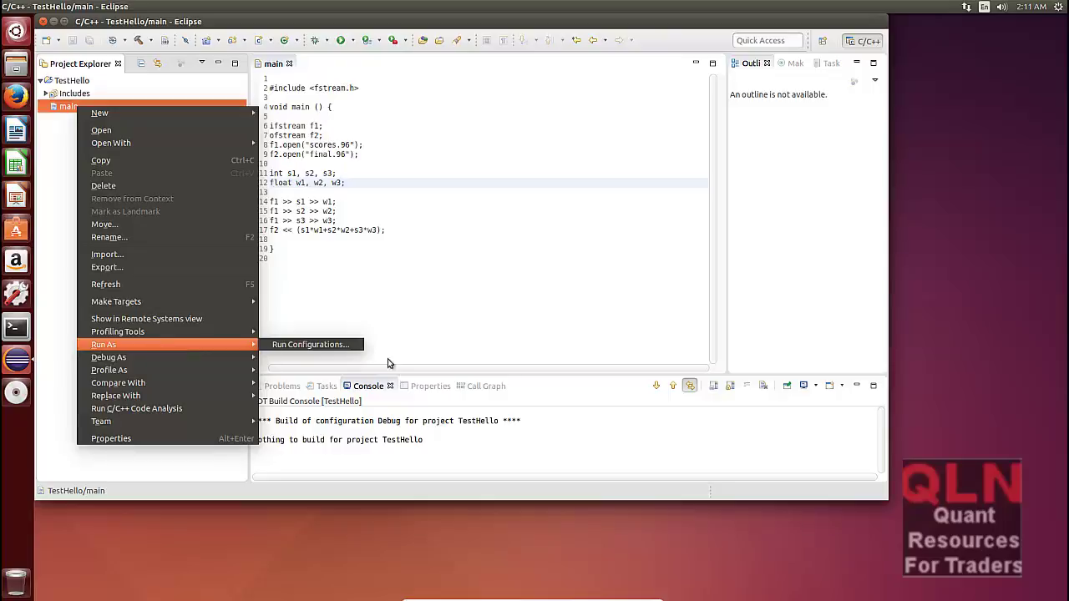
click(336, 345)
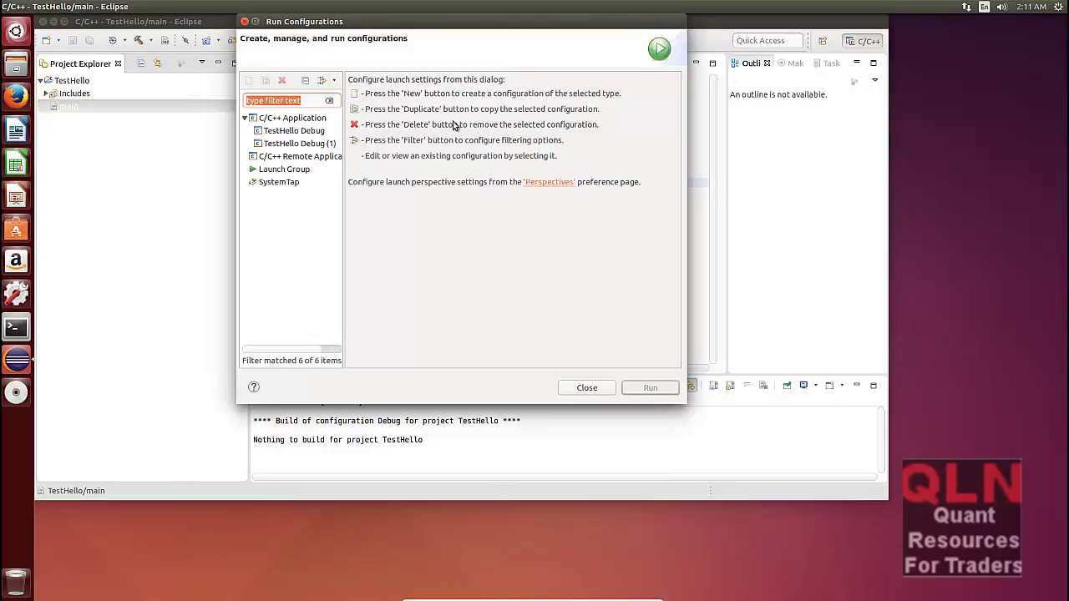
Step: Create a New_configuration launch group and a TestHello Debug (2) remote application configuration, then close
click(279, 119)
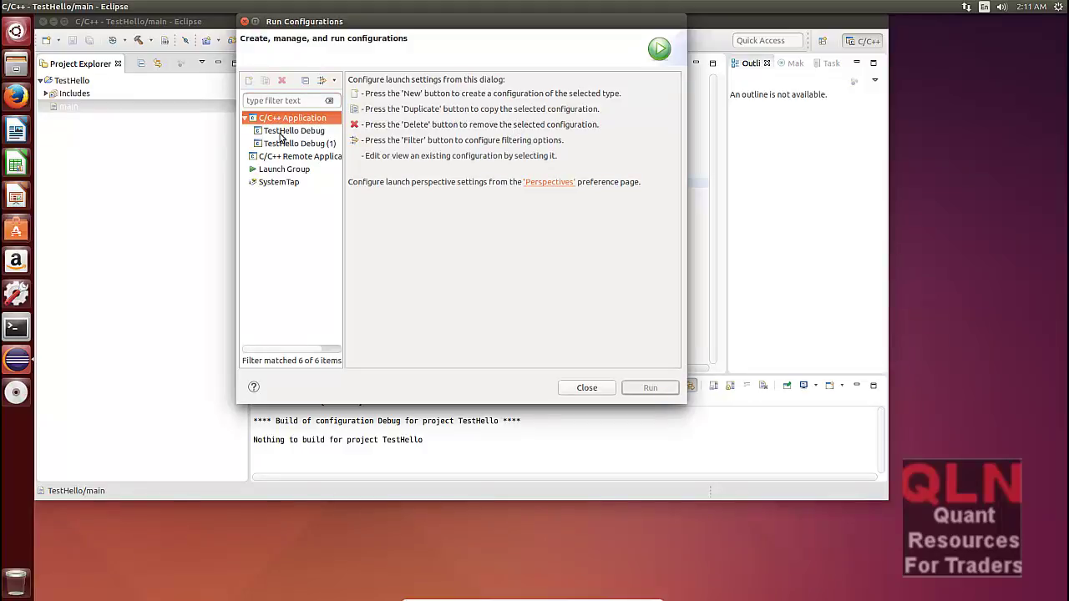
click(288, 158)
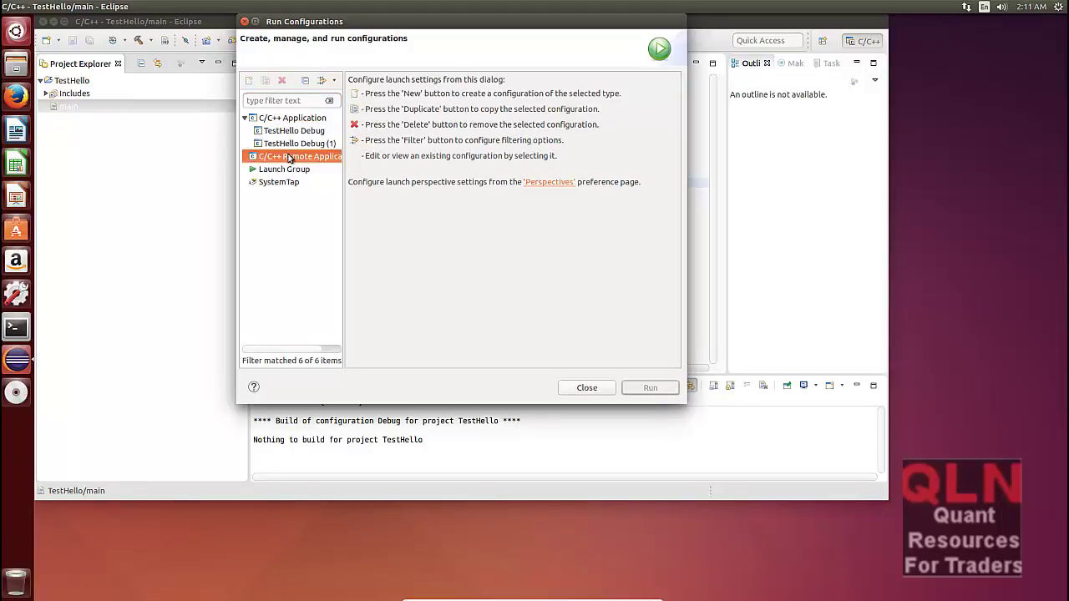
double_click(284, 169)
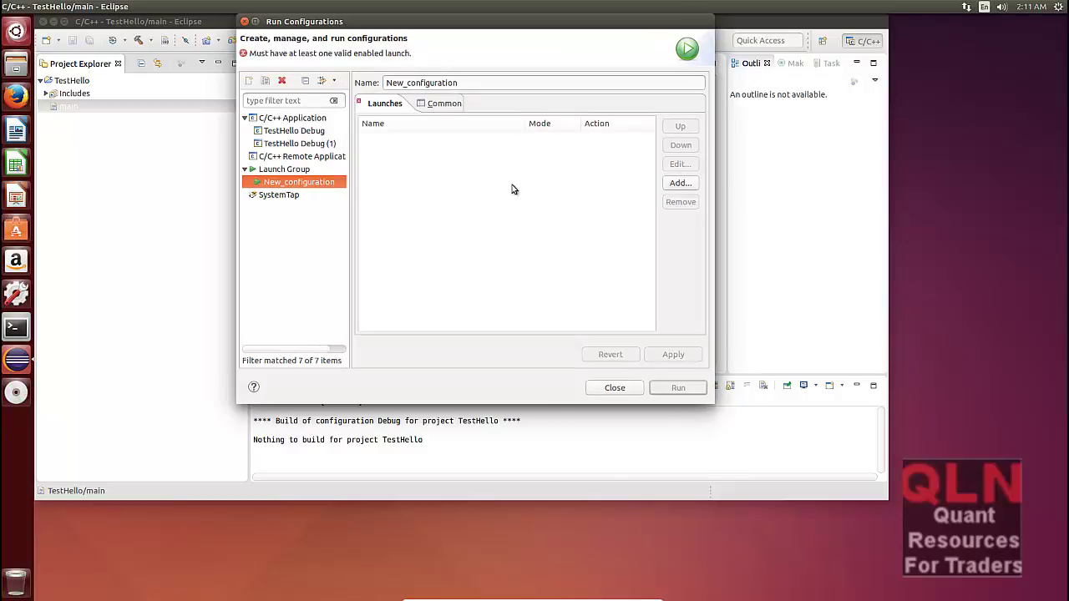
click(287, 195)
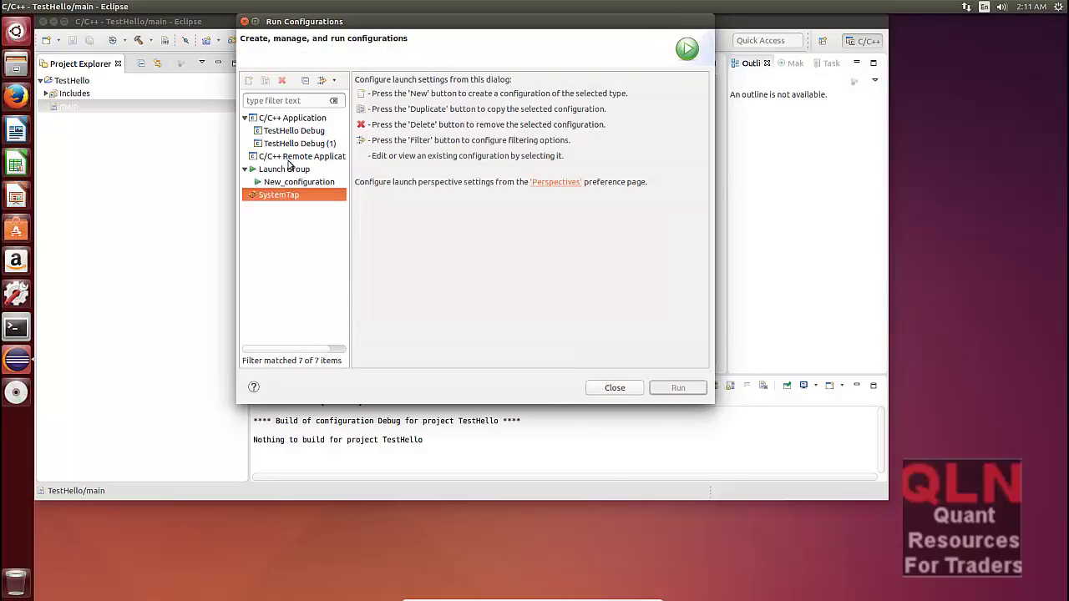
double_click(292, 156)
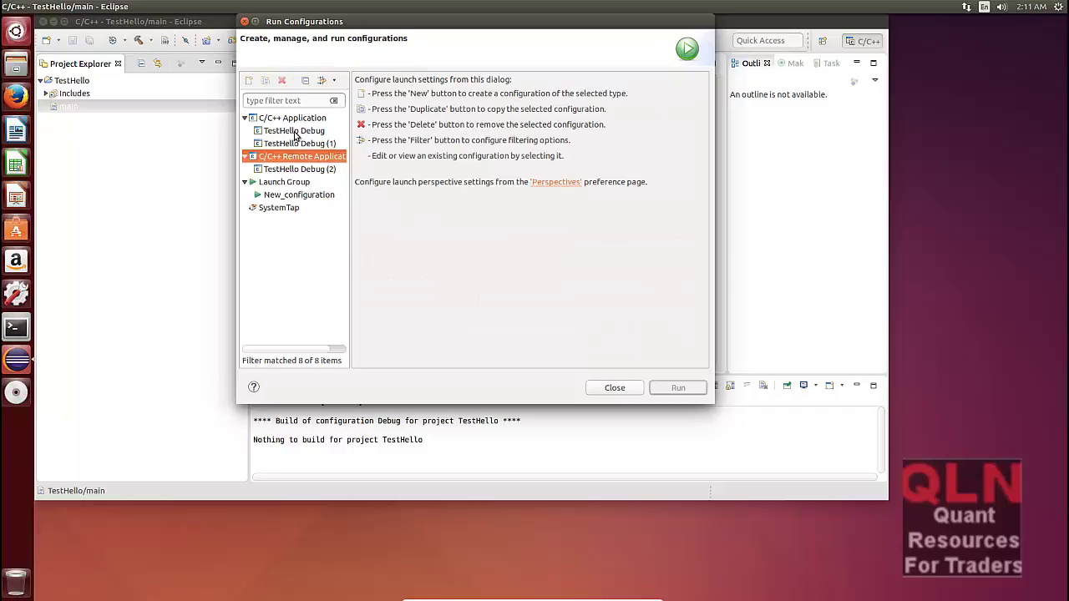
click(293, 131)
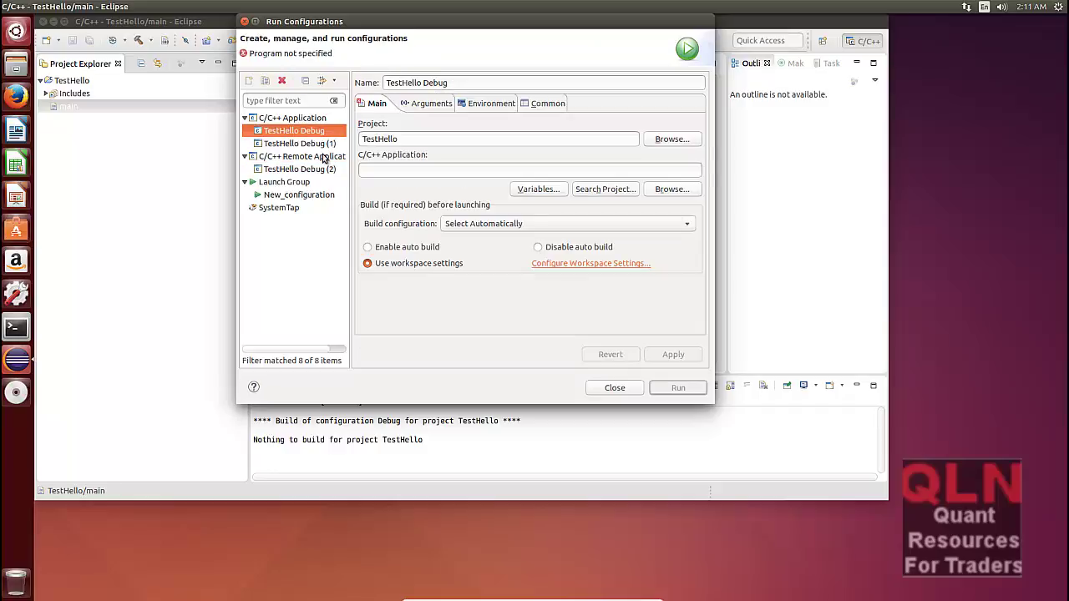
click(311, 120)
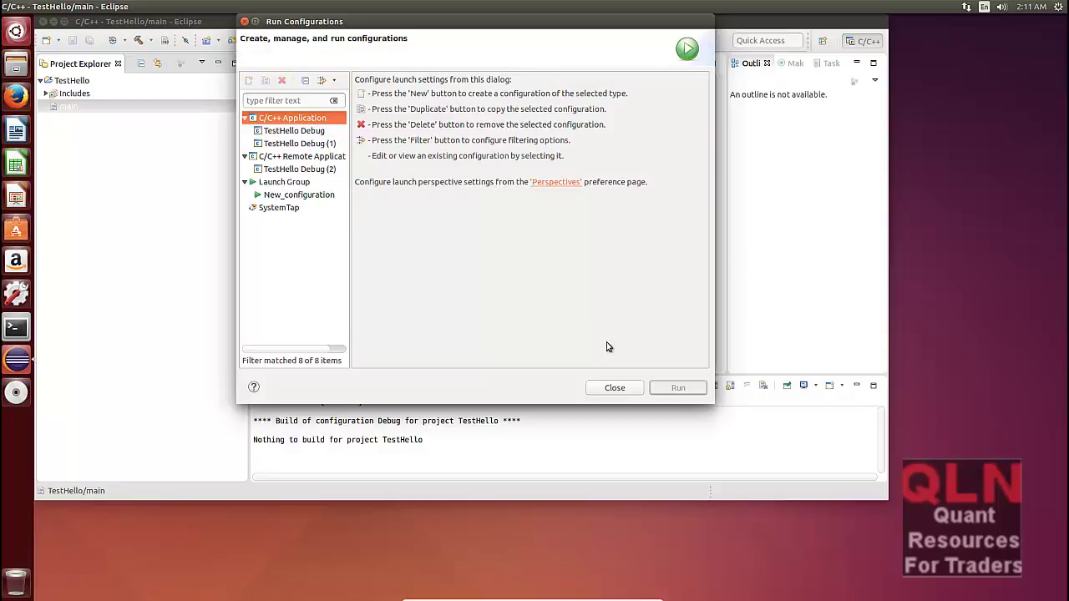
click(615, 388)
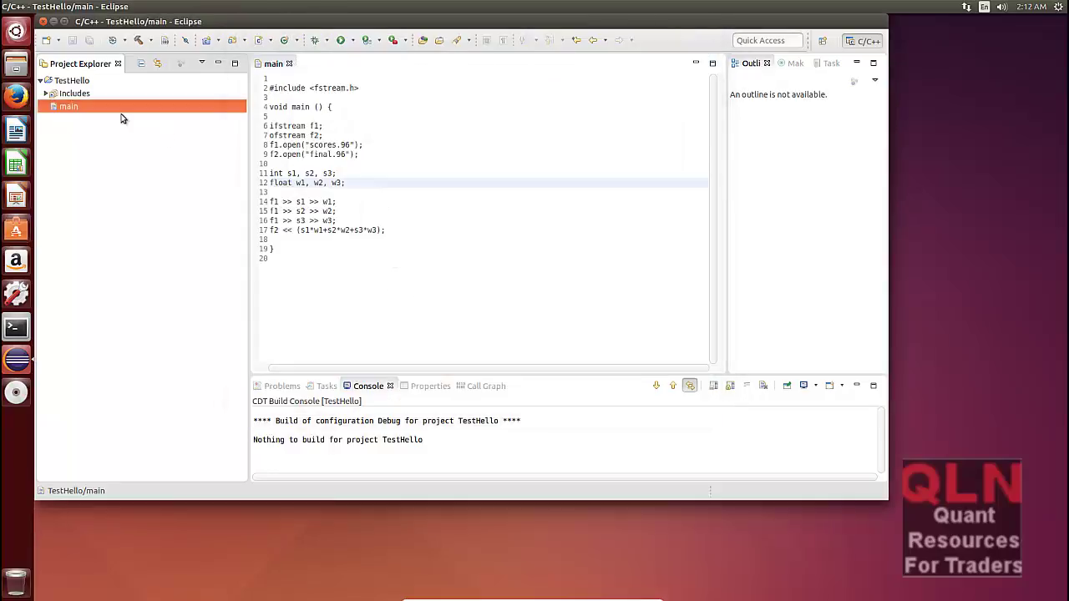
Step: Start a new C++ Project from the New menu
right_click(89, 135)
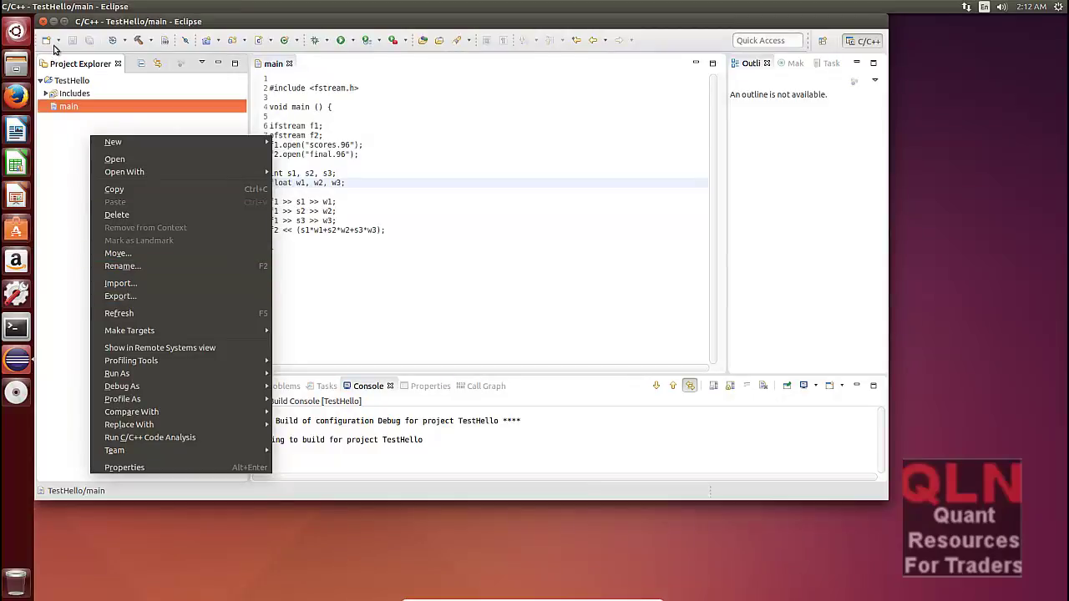
click(54, 46)
click(59, 41)
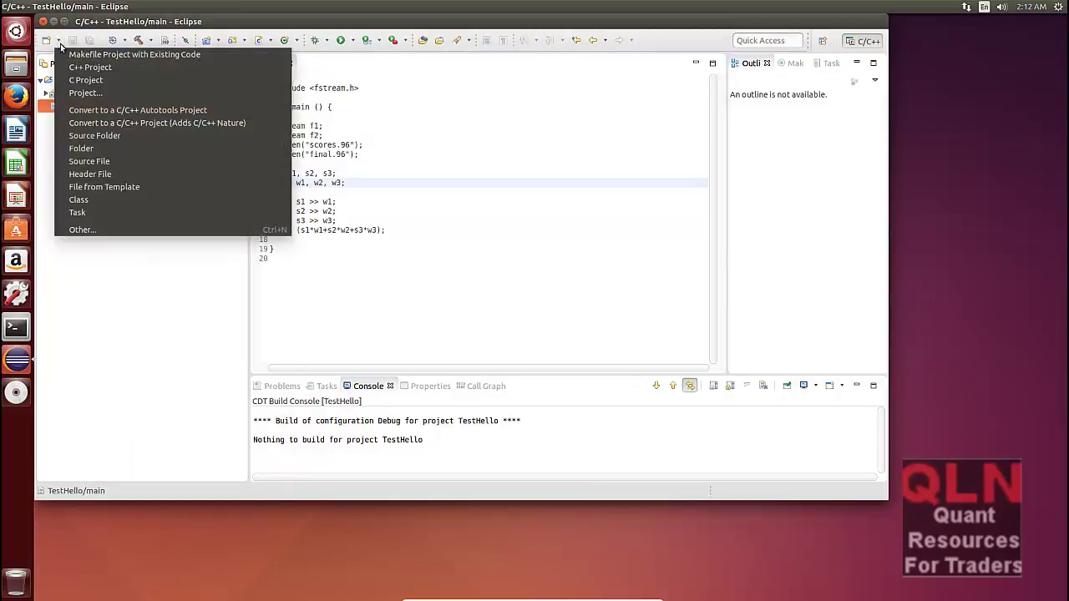
click(105, 70)
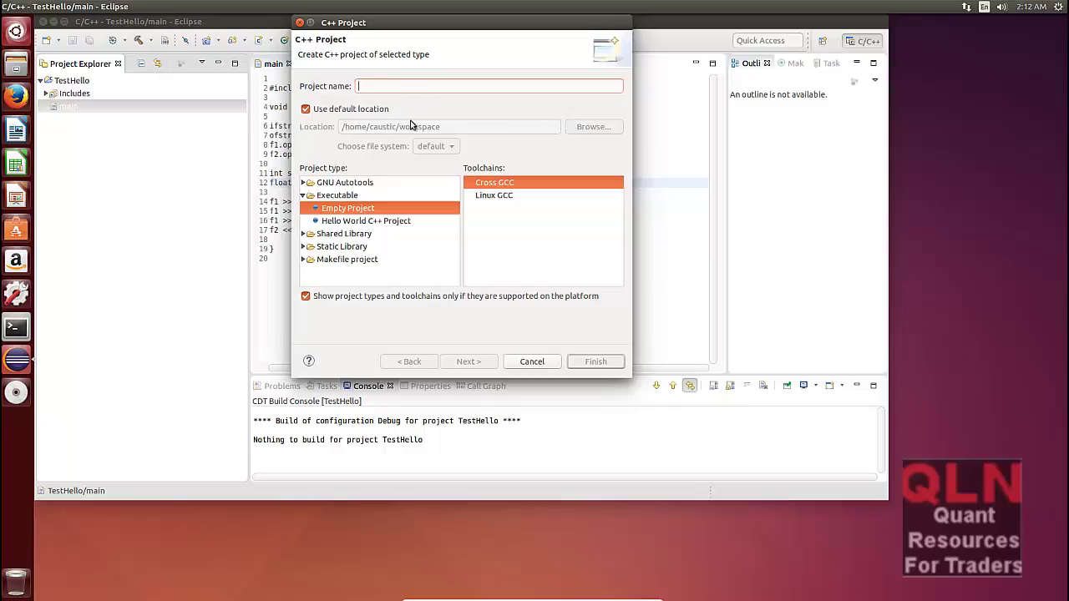
Step: Create Test2 as a Linux GCC Hello World C++ Project with Debug and Release configurations
text(Test2)
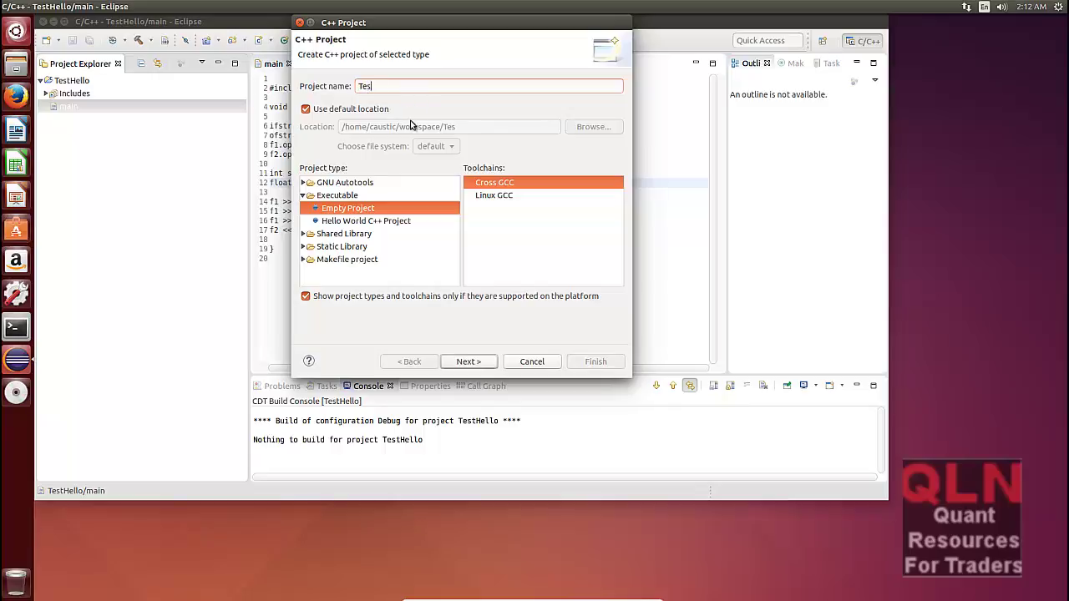
click(399, 222)
click(504, 197)
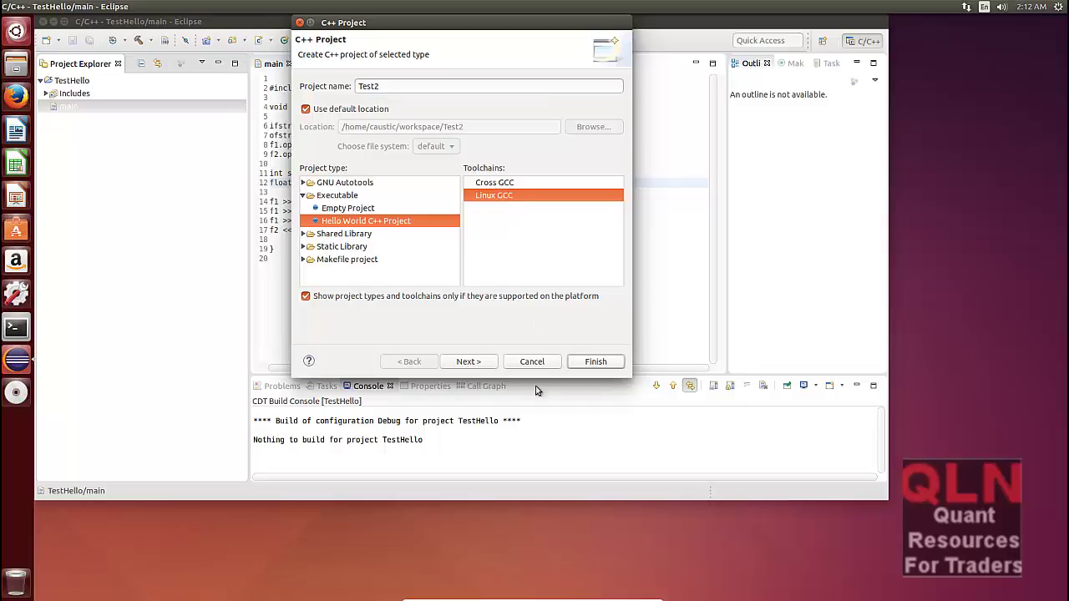
click(474, 362)
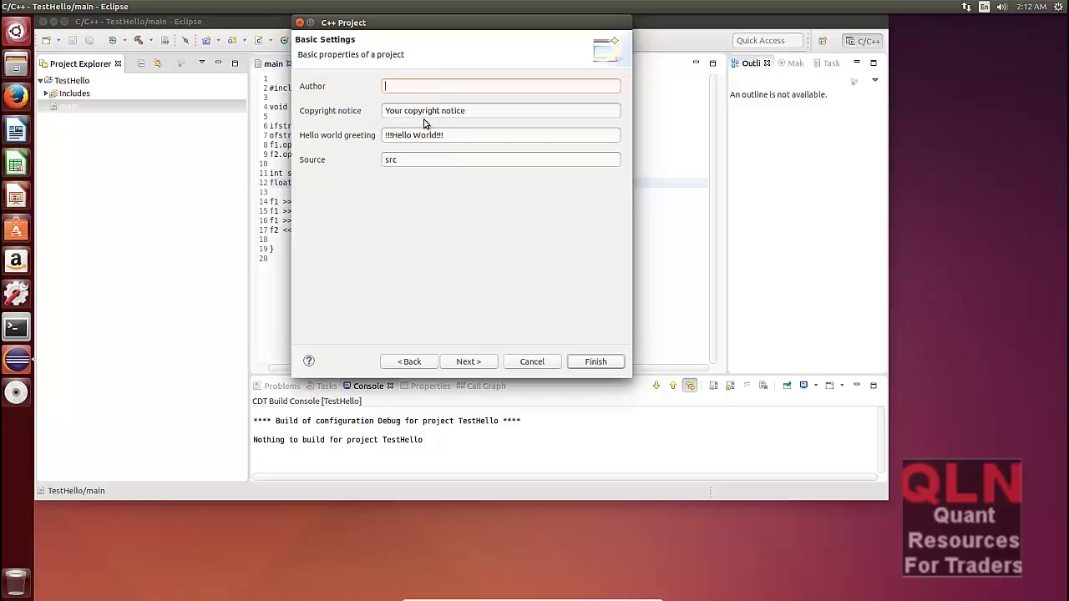
click(479, 364)
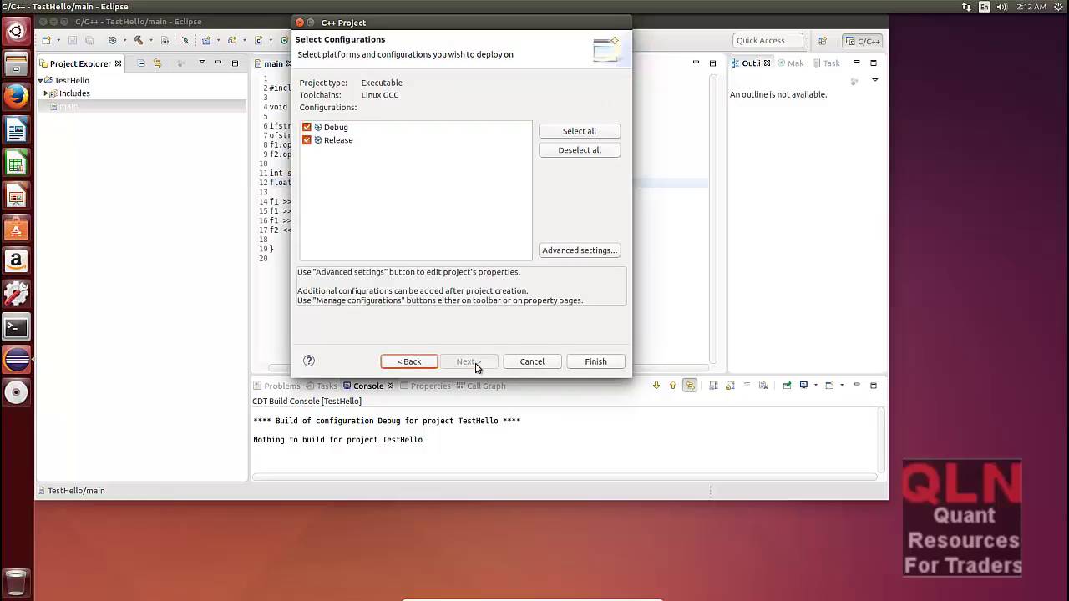
click(597, 362)
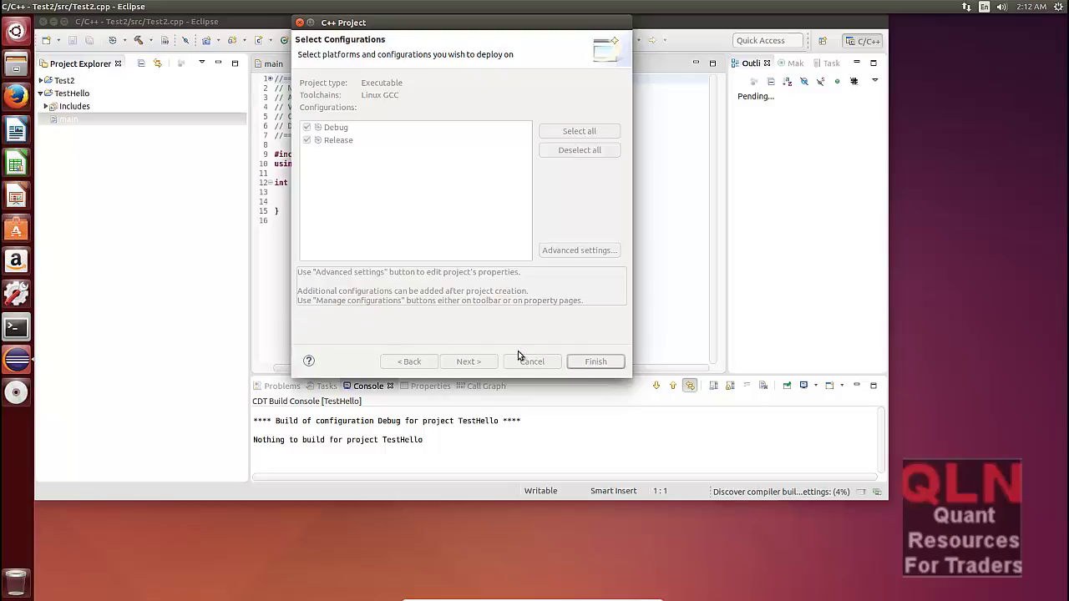
Step: Collapse TestHello, expand Test2, and build Test2 in its Debug configuration
click(595, 362)
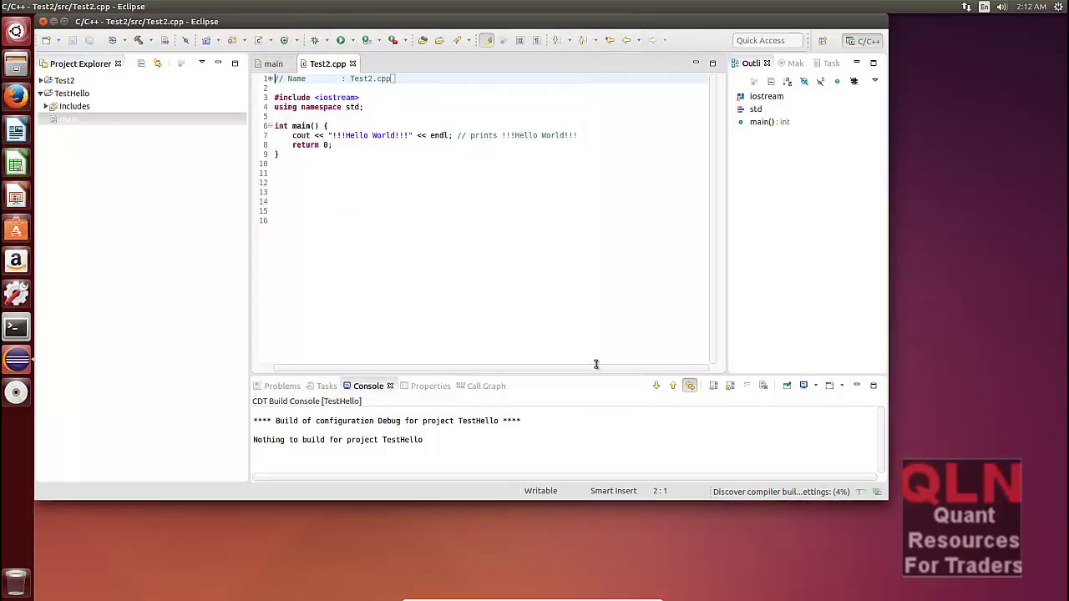
click(81, 91)
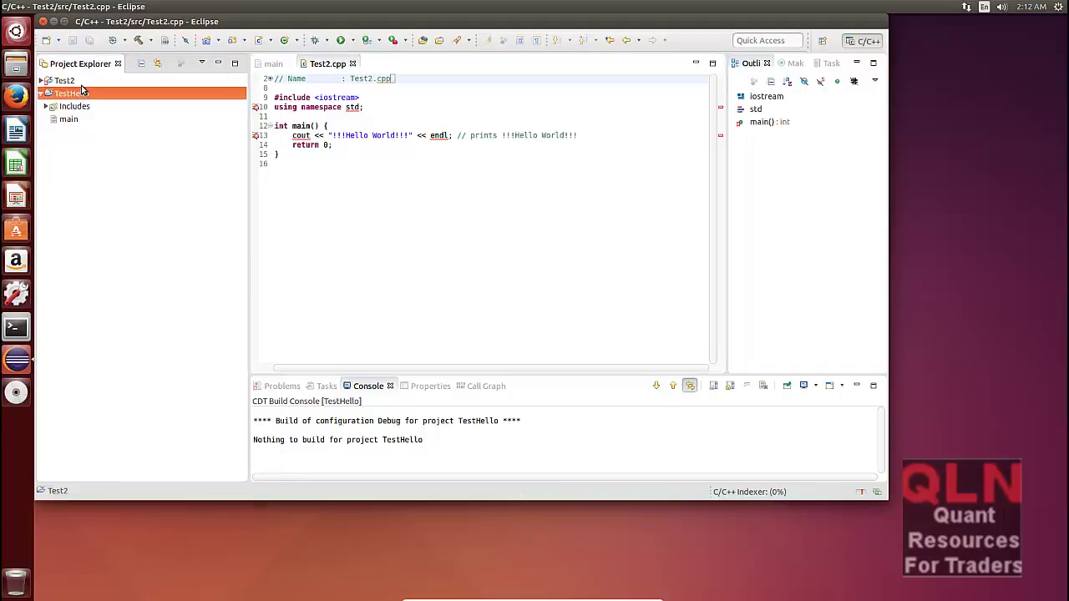
click(66, 80)
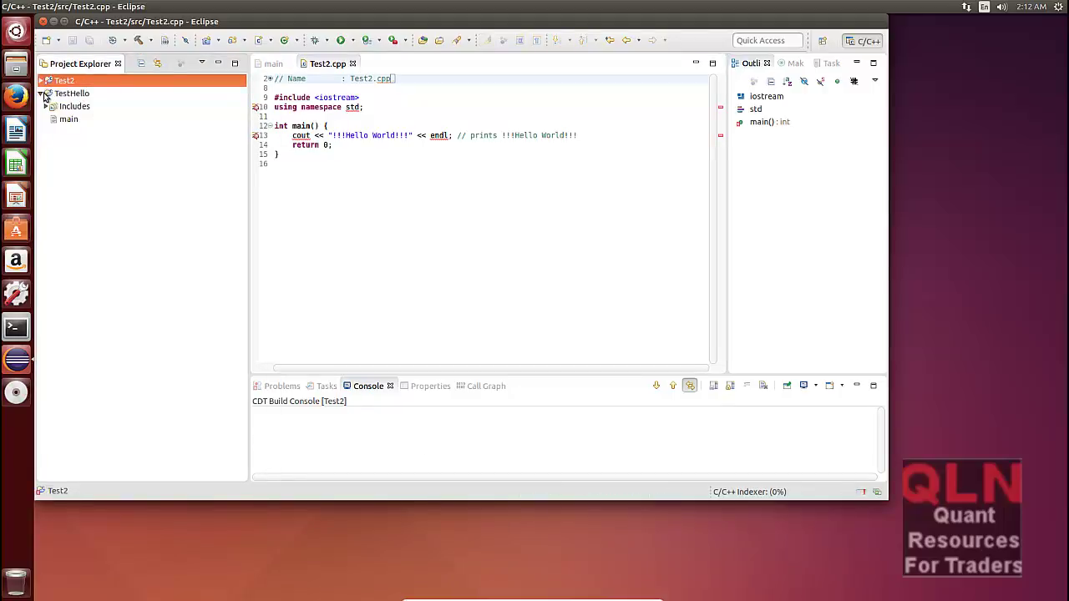
click(40, 93)
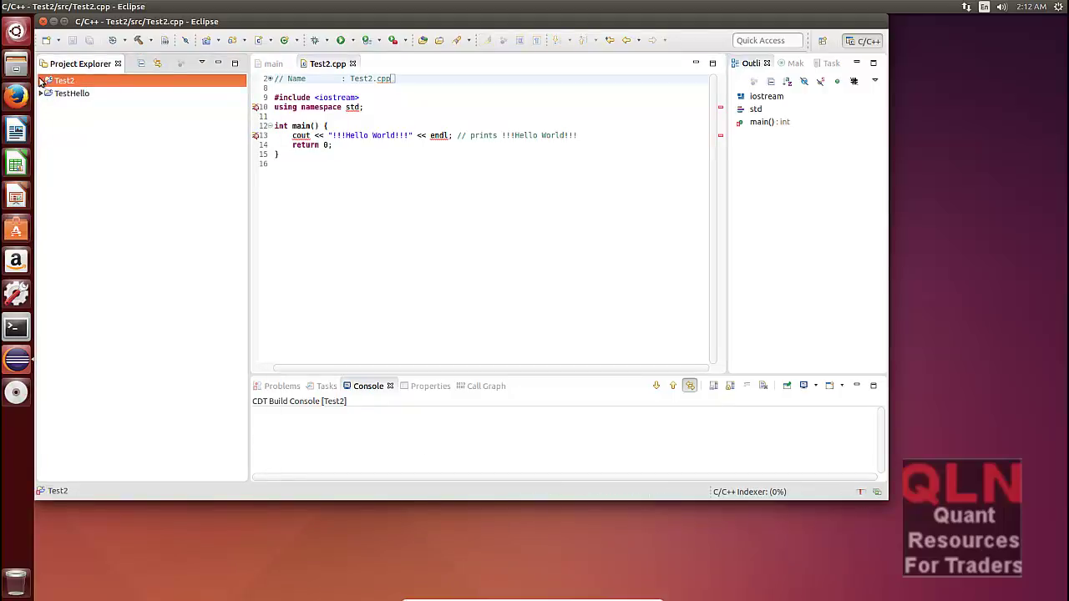
click(41, 81)
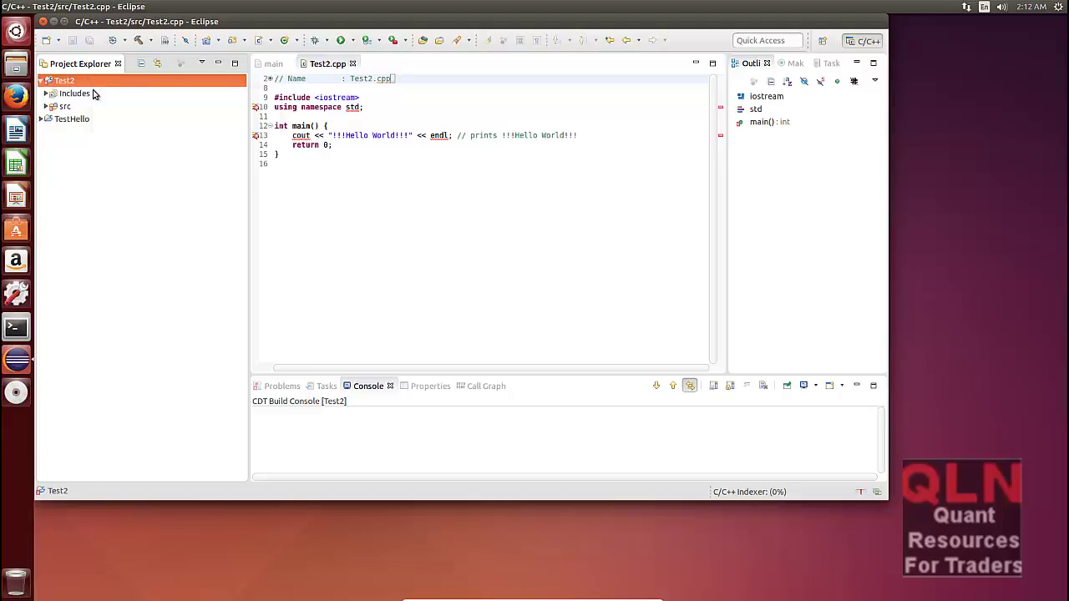
right_click(93, 83)
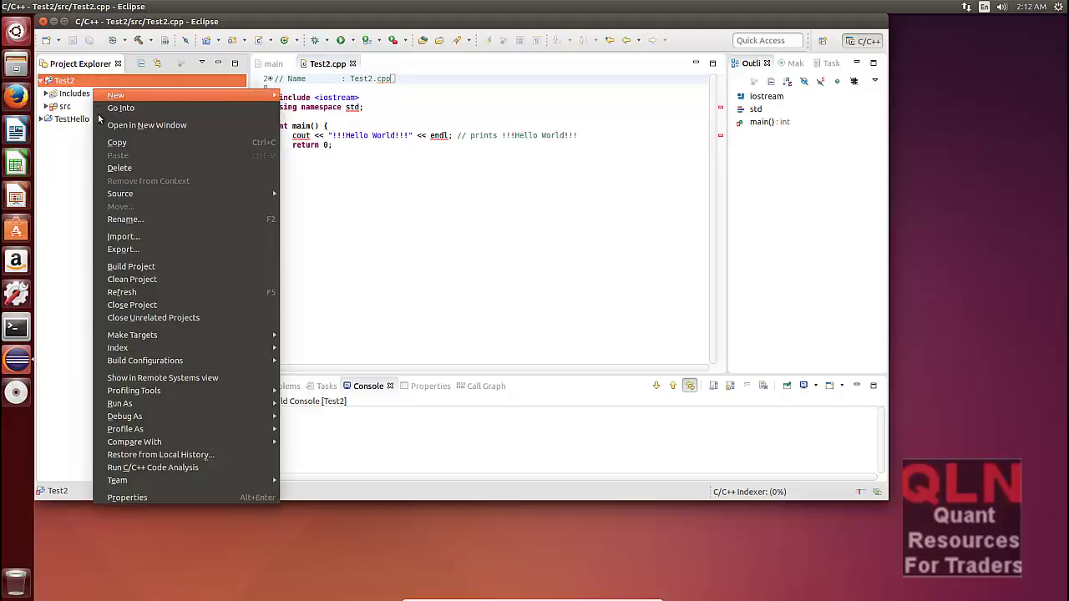
click(140, 265)
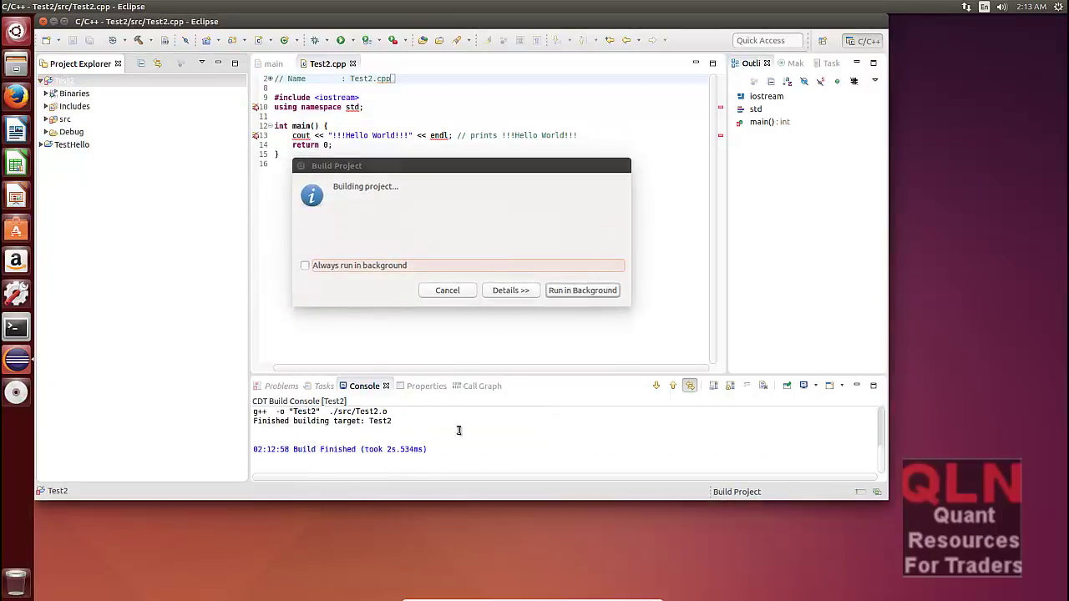
Step: Run Test2 as a Local C/C++ Application and check the console shows '!!!Hello World!!!'
right_click(72, 84)
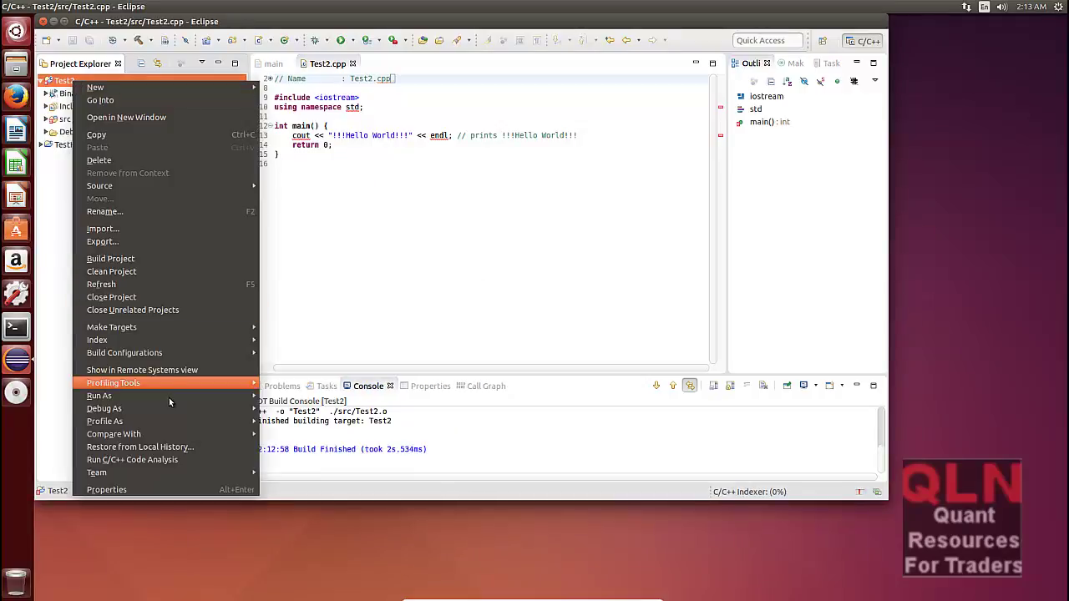
mouse_move(169, 395)
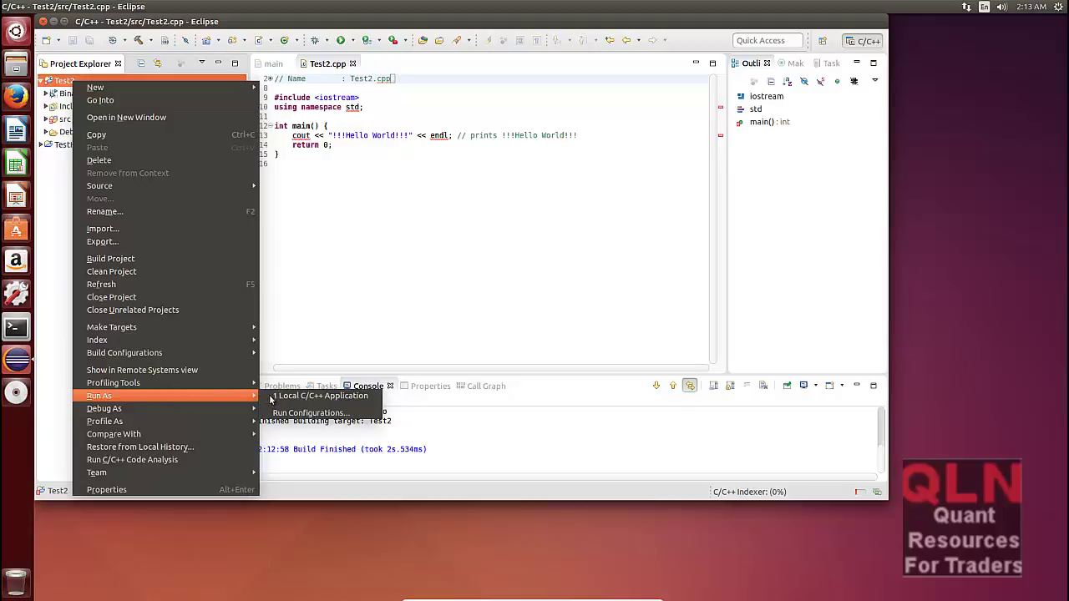
click(327, 396)
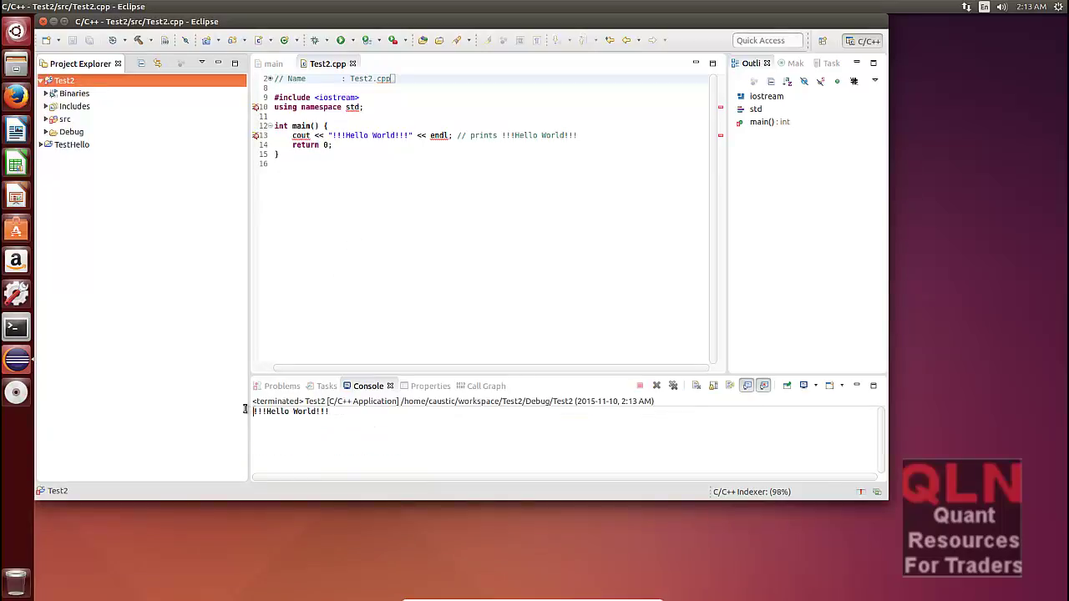
key(ctrl+shift+Left)
key(ctrl+shift+Left)
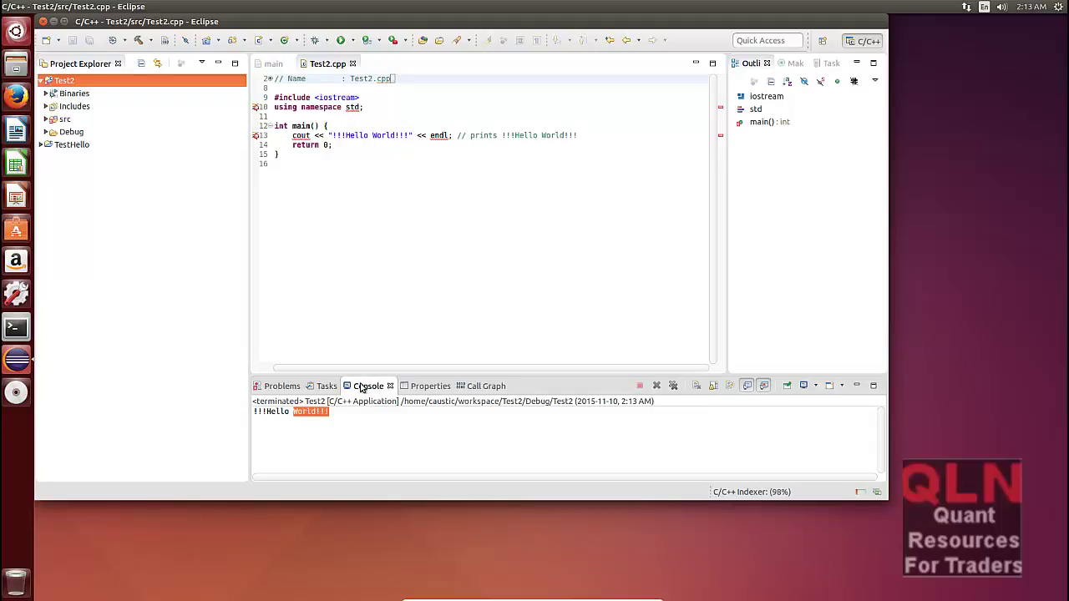
click(370, 427)
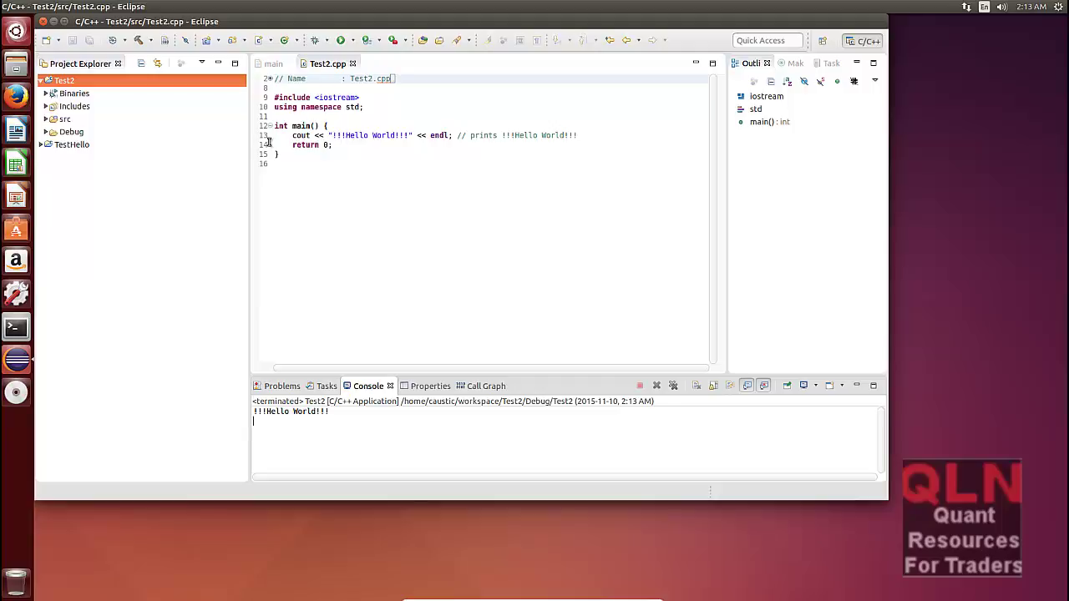
Step: Debug Test2 as a Local C/C++ Application and accept switching to the Debug perspective
click(310, 145)
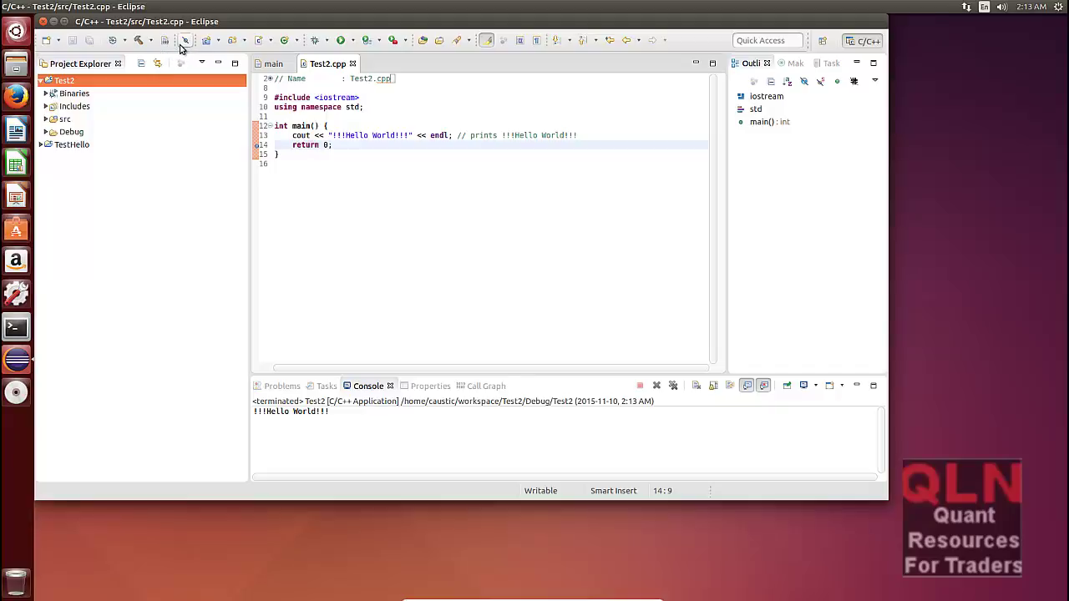
click(327, 44)
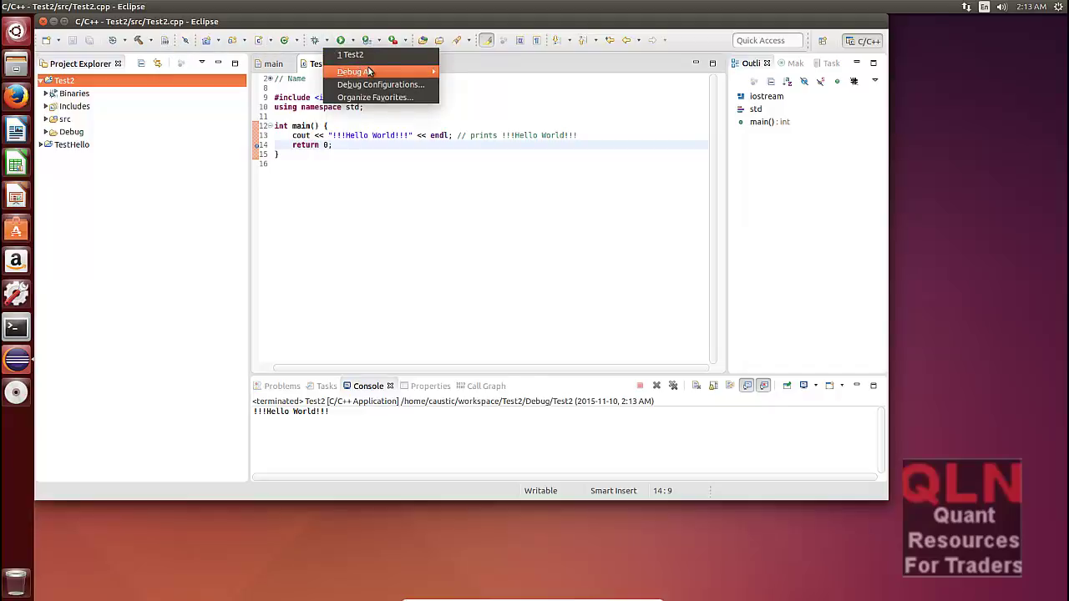
mouse_move(372, 72)
click(487, 74)
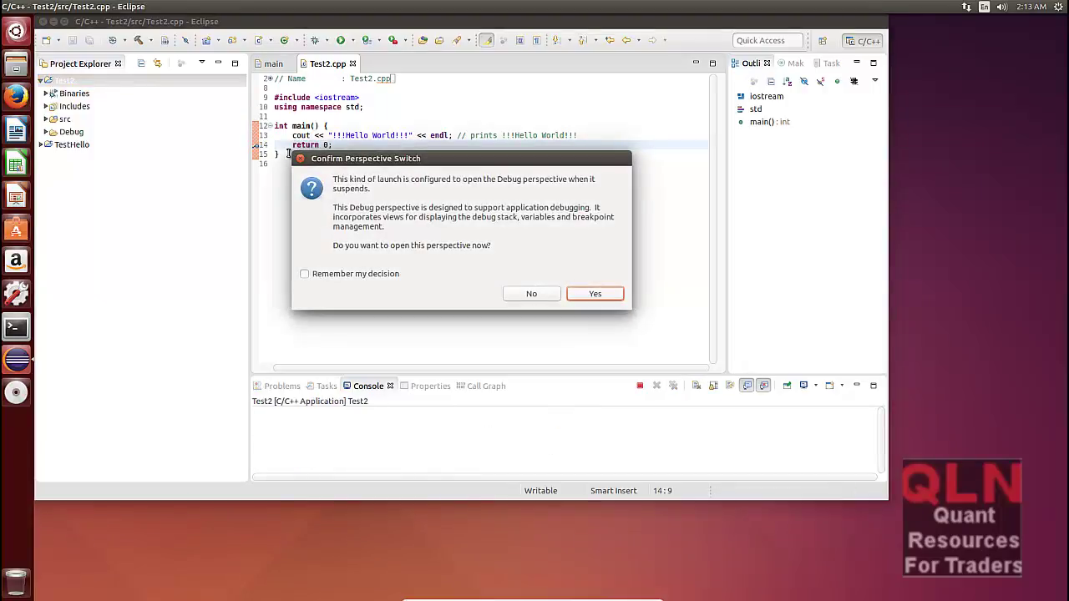
click(603, 294)
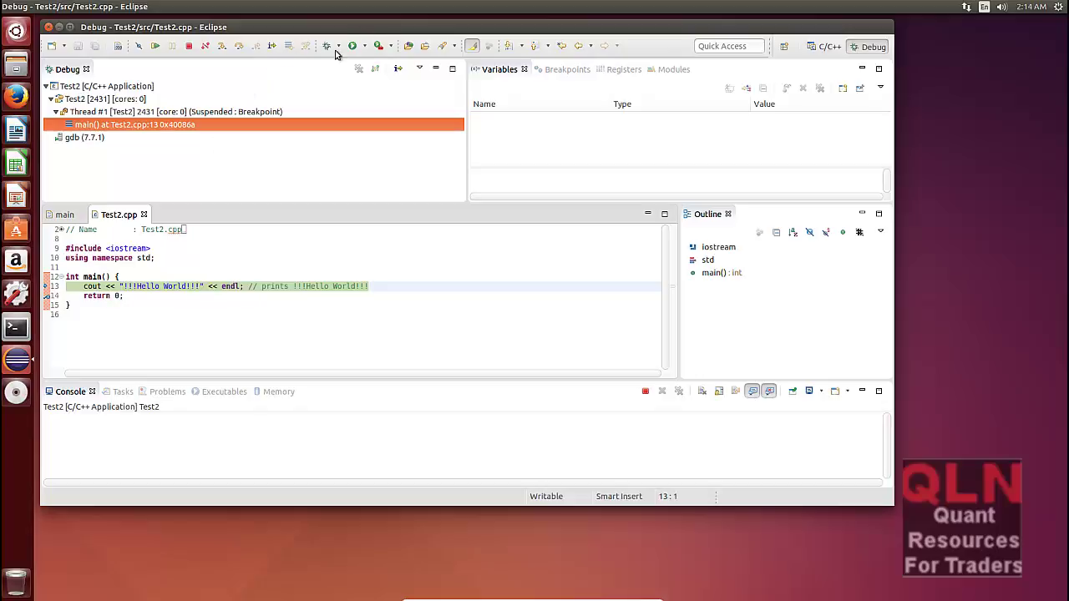
Step: Step over line 13, the return statement and the end of main, then terminate debugging
click(241, 49)
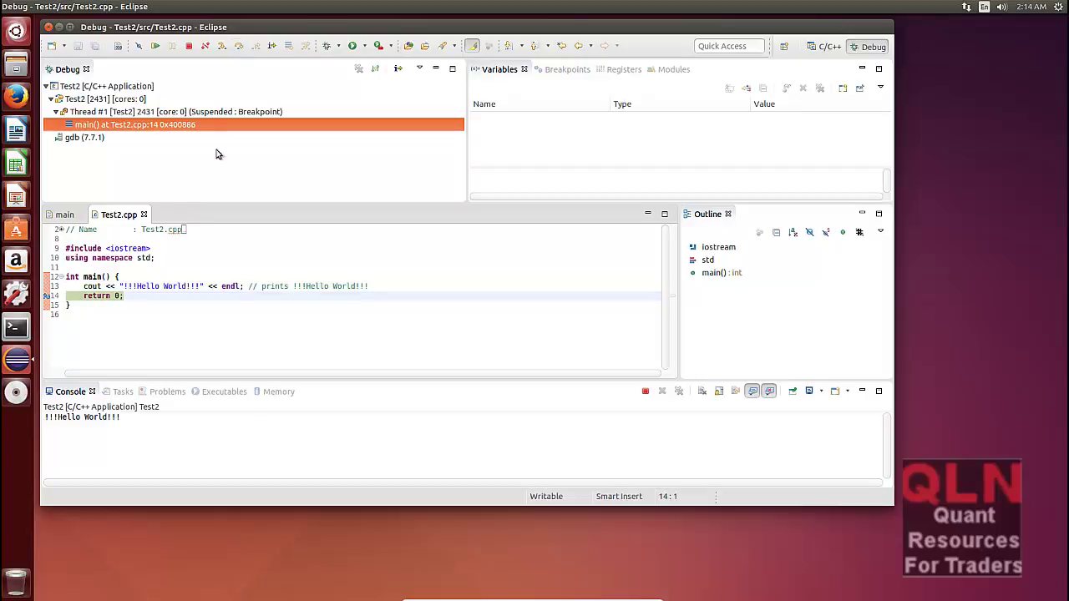
click(238, 47)
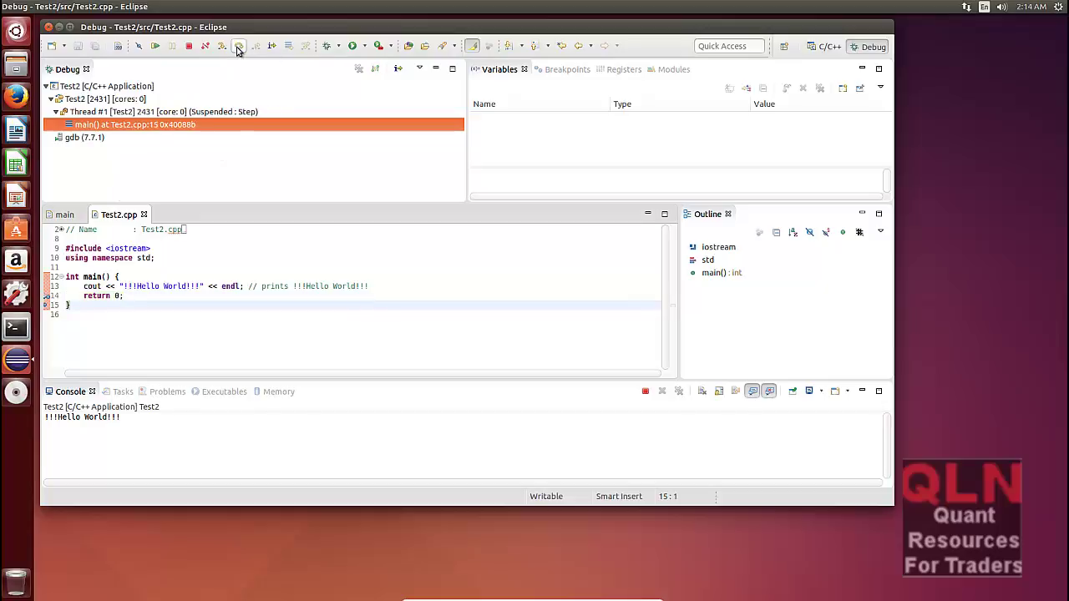
click(238, 46)
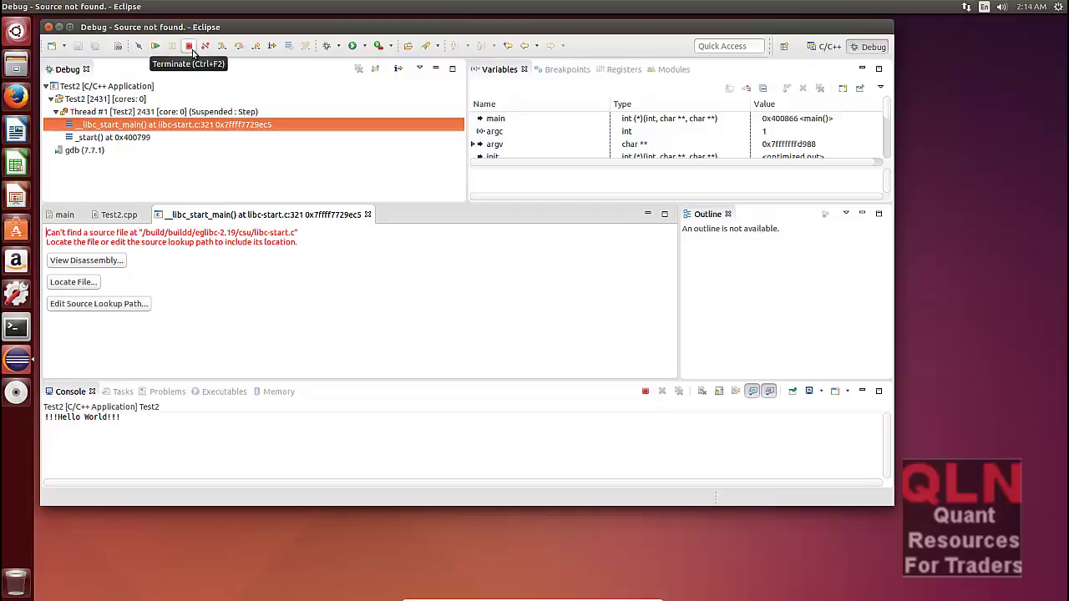
click(190, 47)
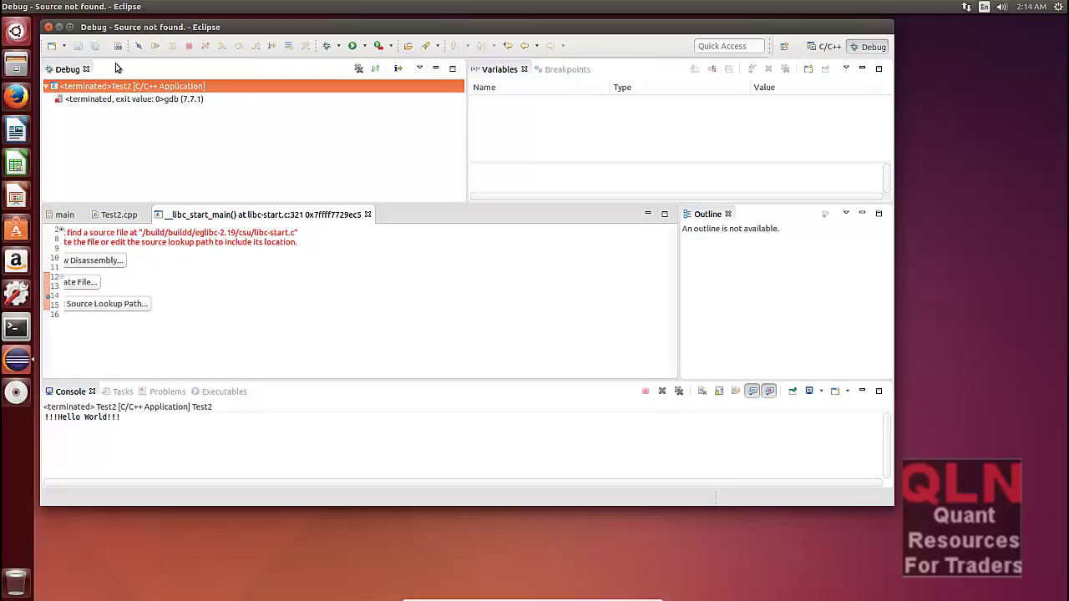
Step: Quit Eclipse, confirm the exit, and type ~ at the /usr/local/eclipse terminal prompt
click(48, 27)
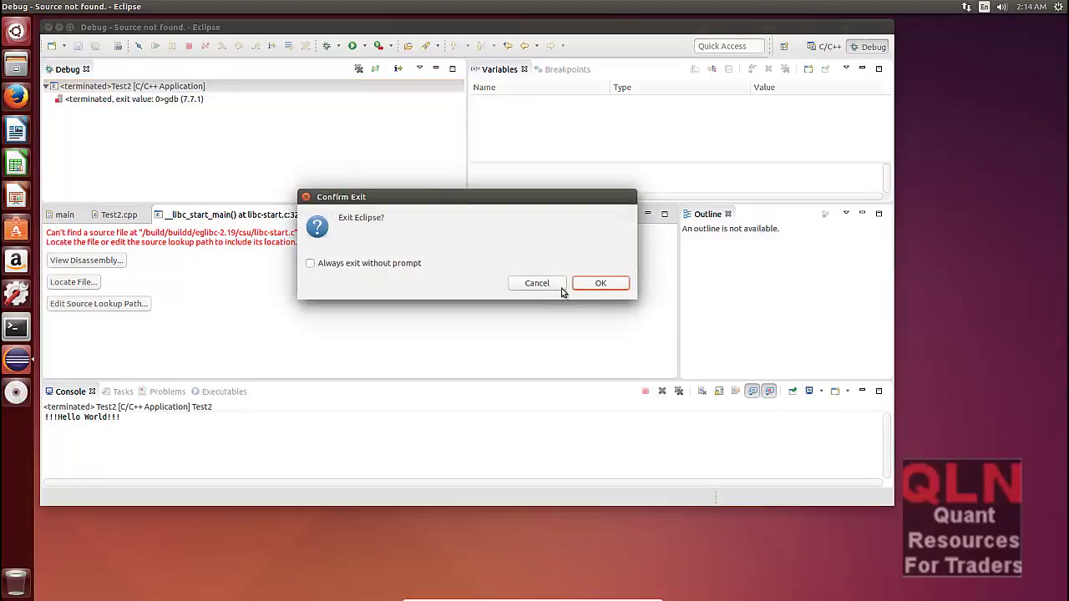
click(601, 283)
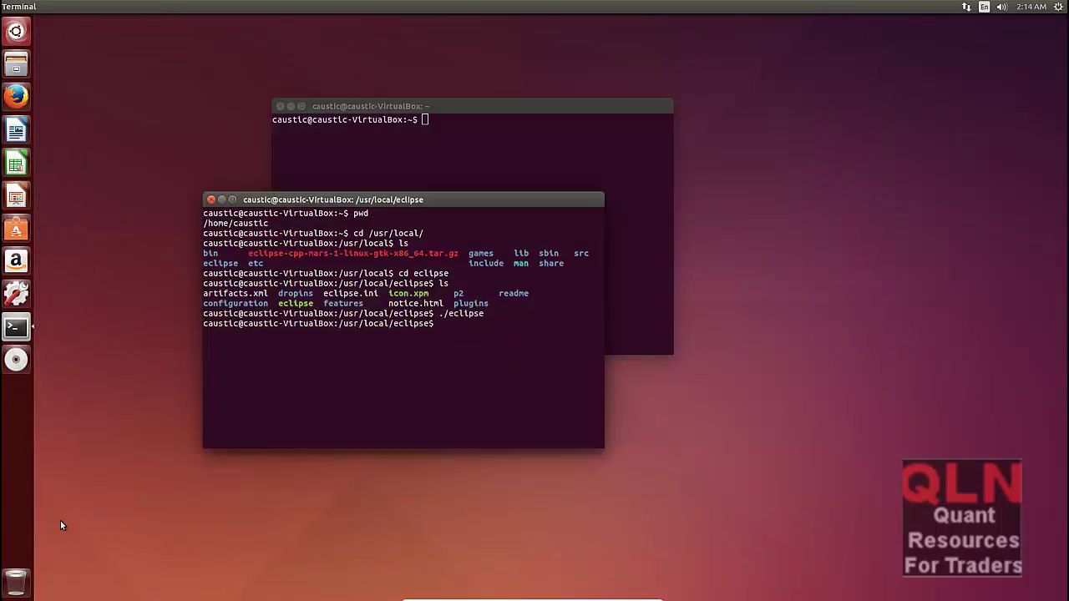
text(~)
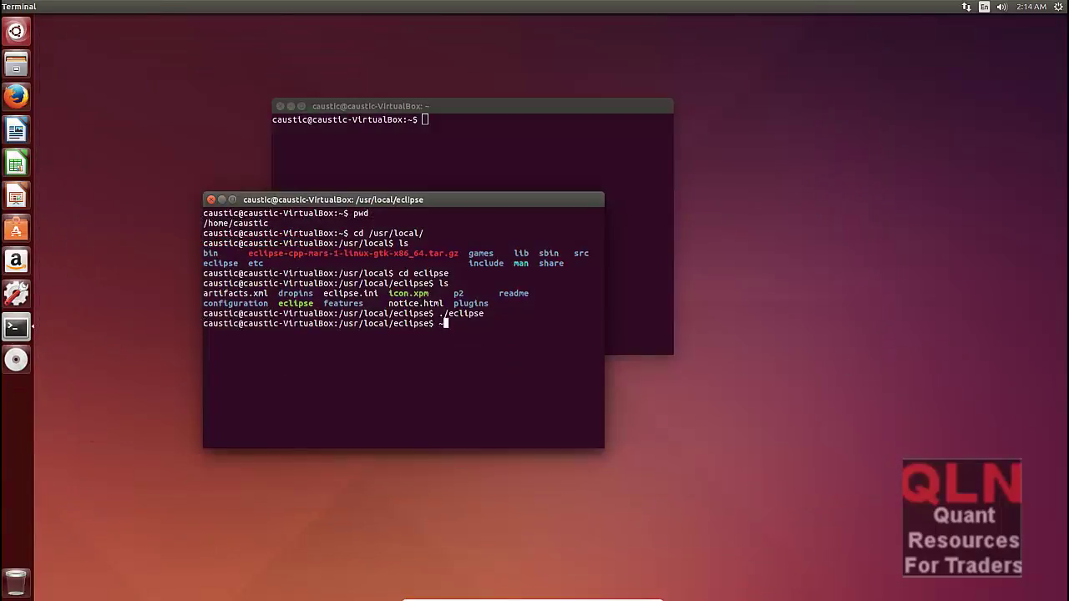